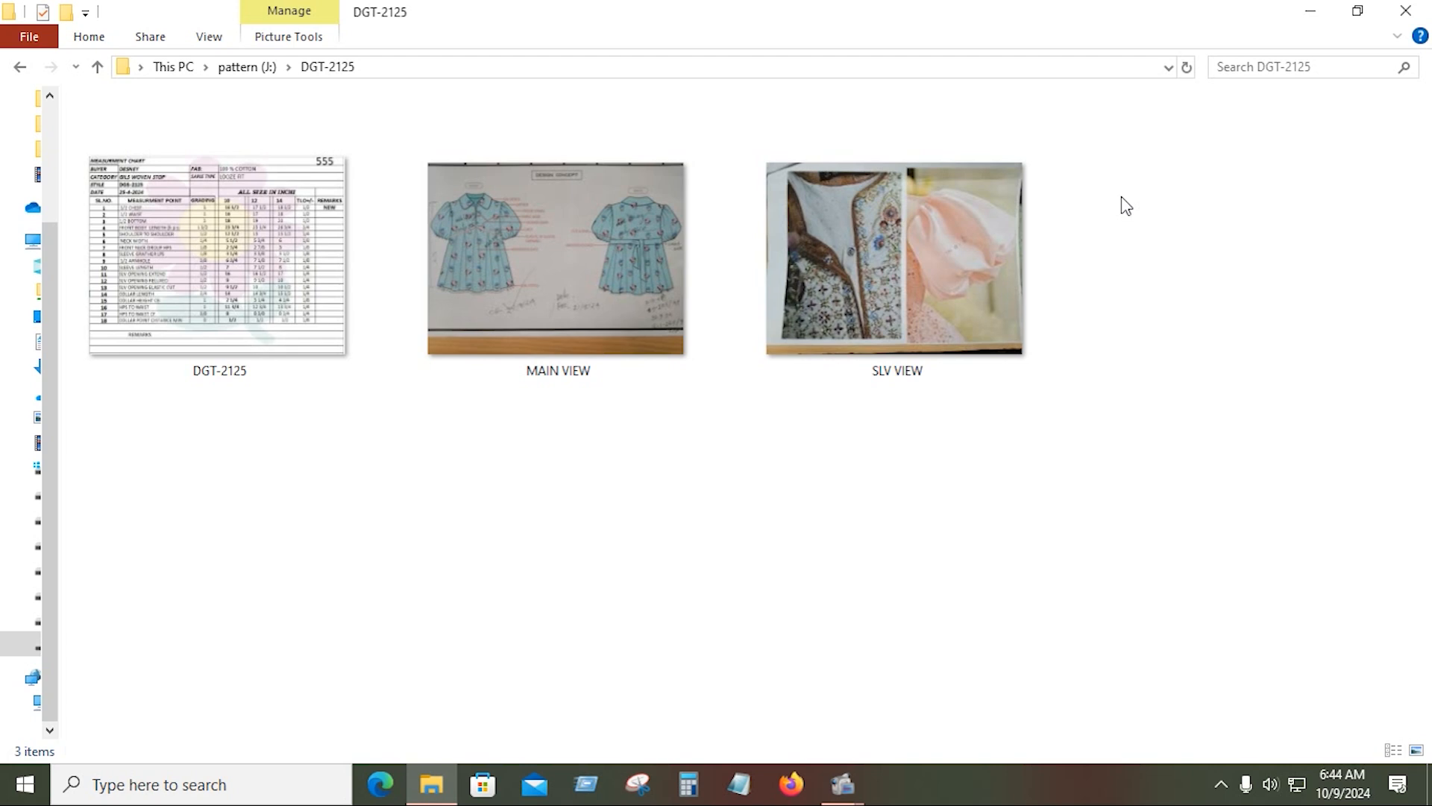
Open the MAIN VIEW picture to look over the garment's front and back design sketch
right_click(573, 285)
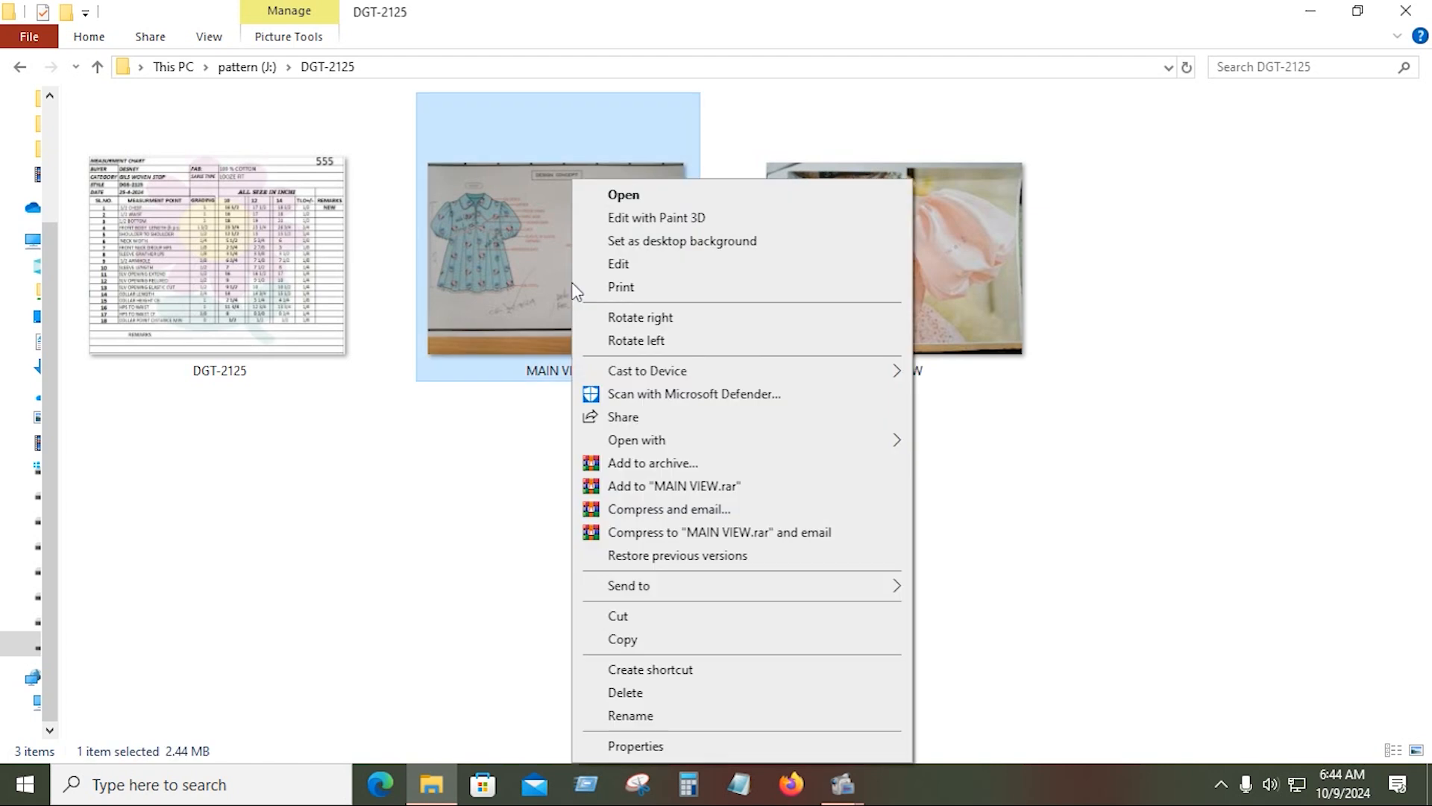
click(1133, 526)
click(608, 299)
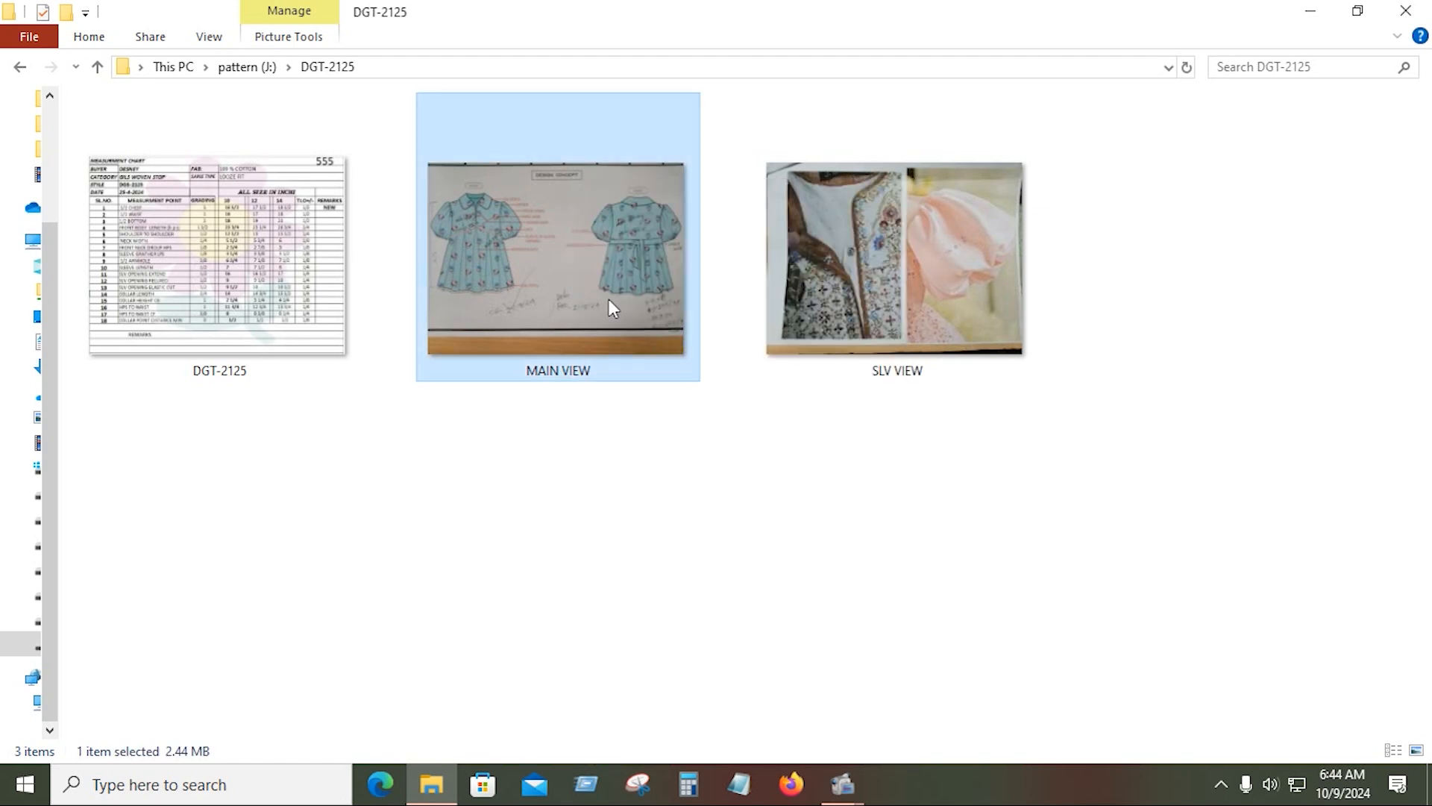
key(Left)
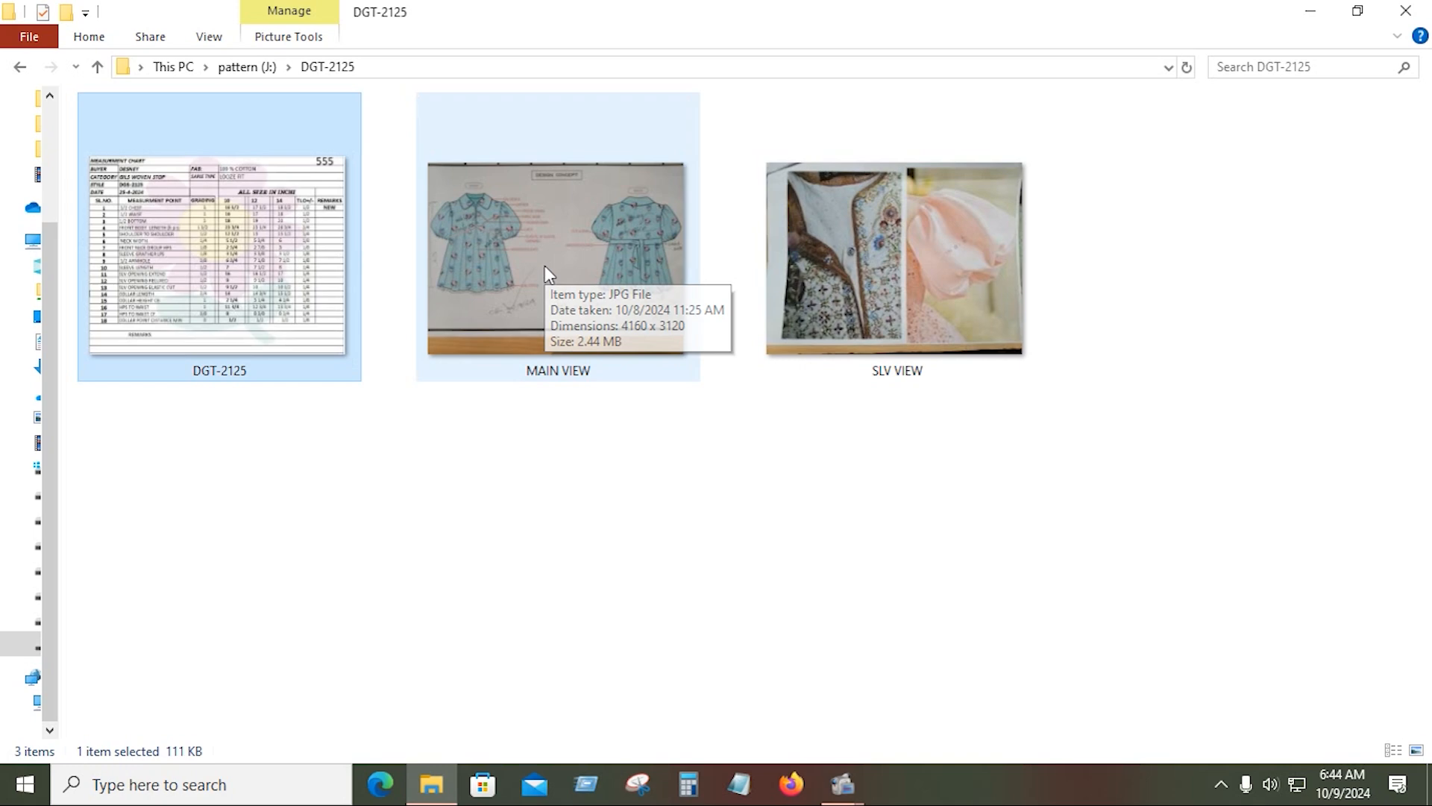
double_click(546, 268)
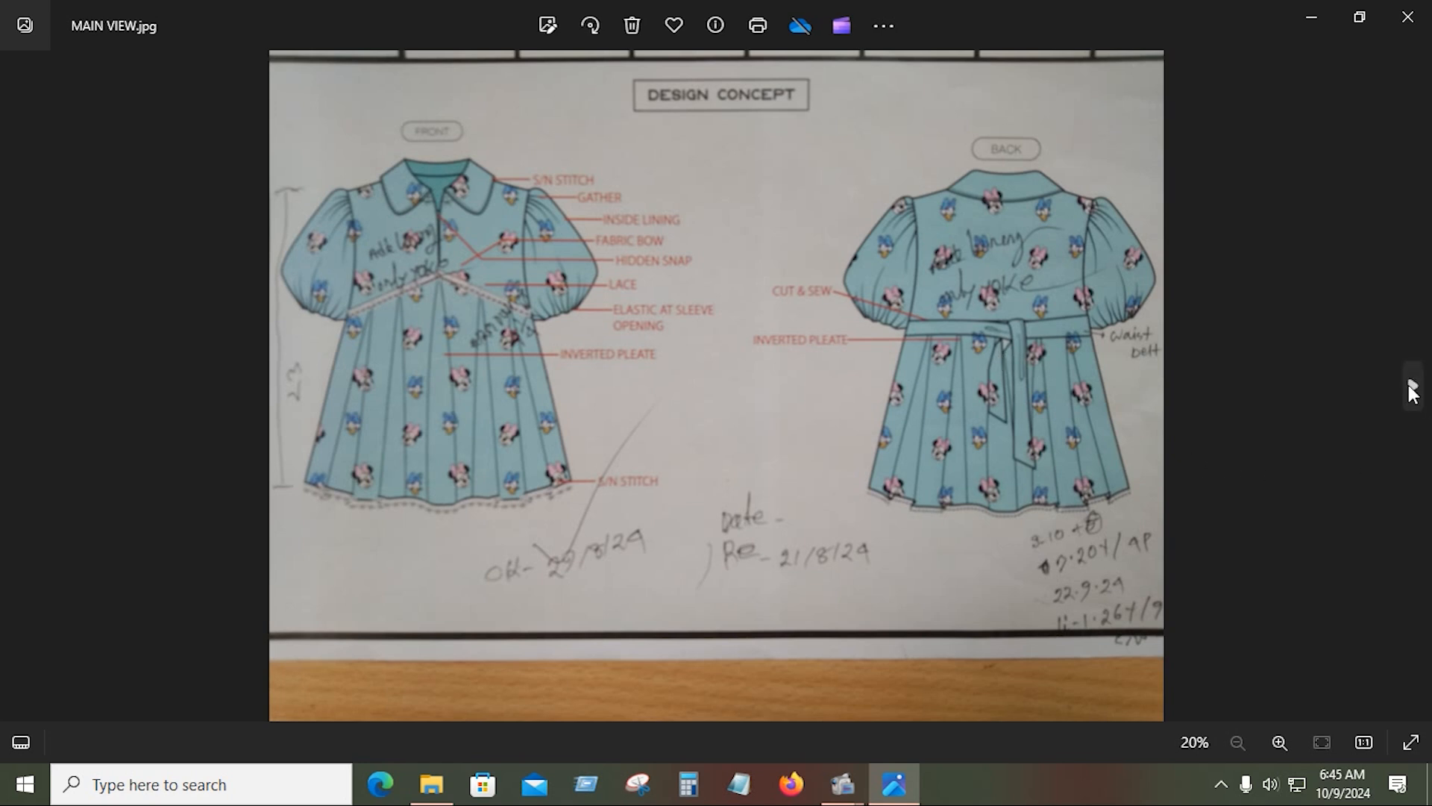
Examine the snap placket and puff sleeve details up close in the SLV VIEW picture
click(1412, 391)
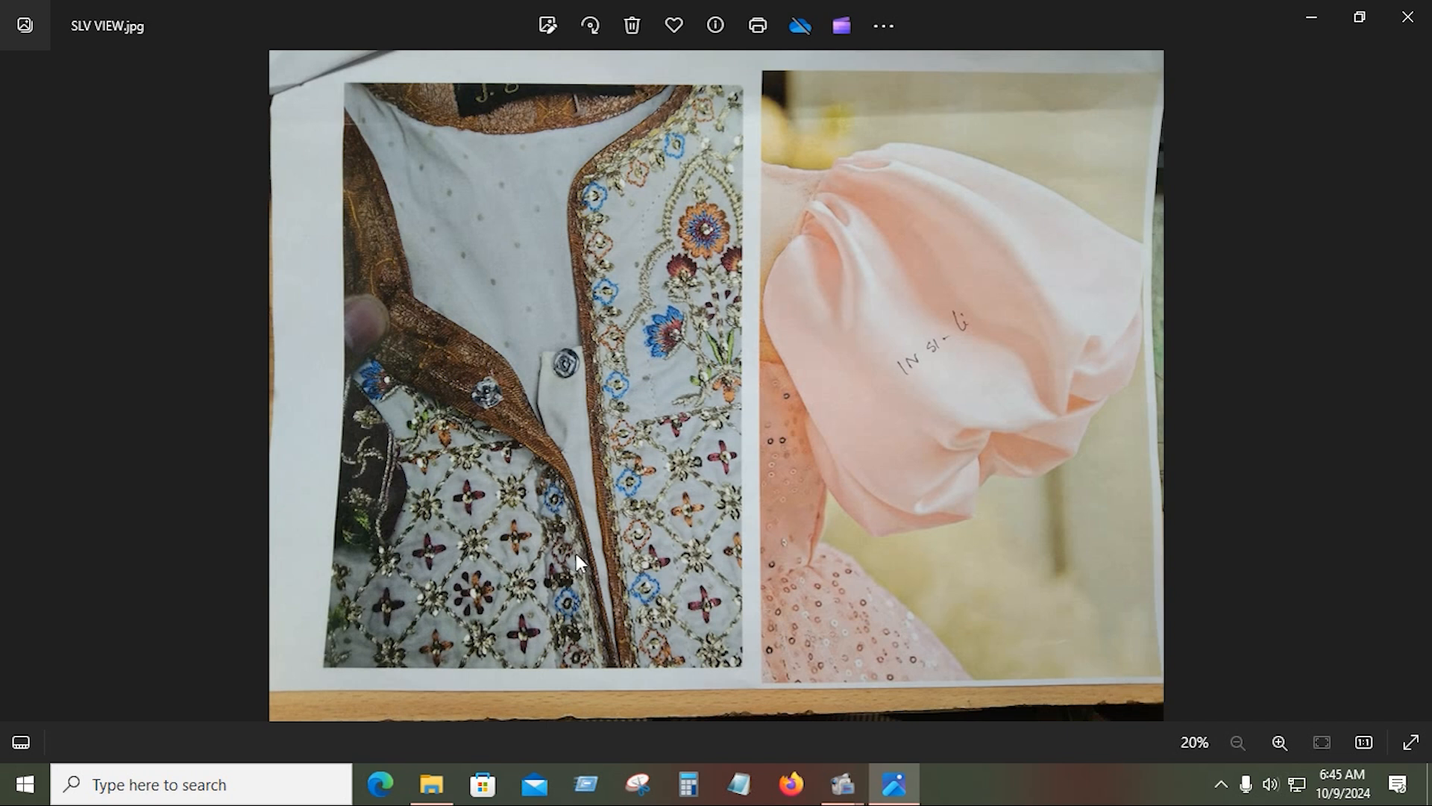
ctrl+scroll(574, 550, up, 5)
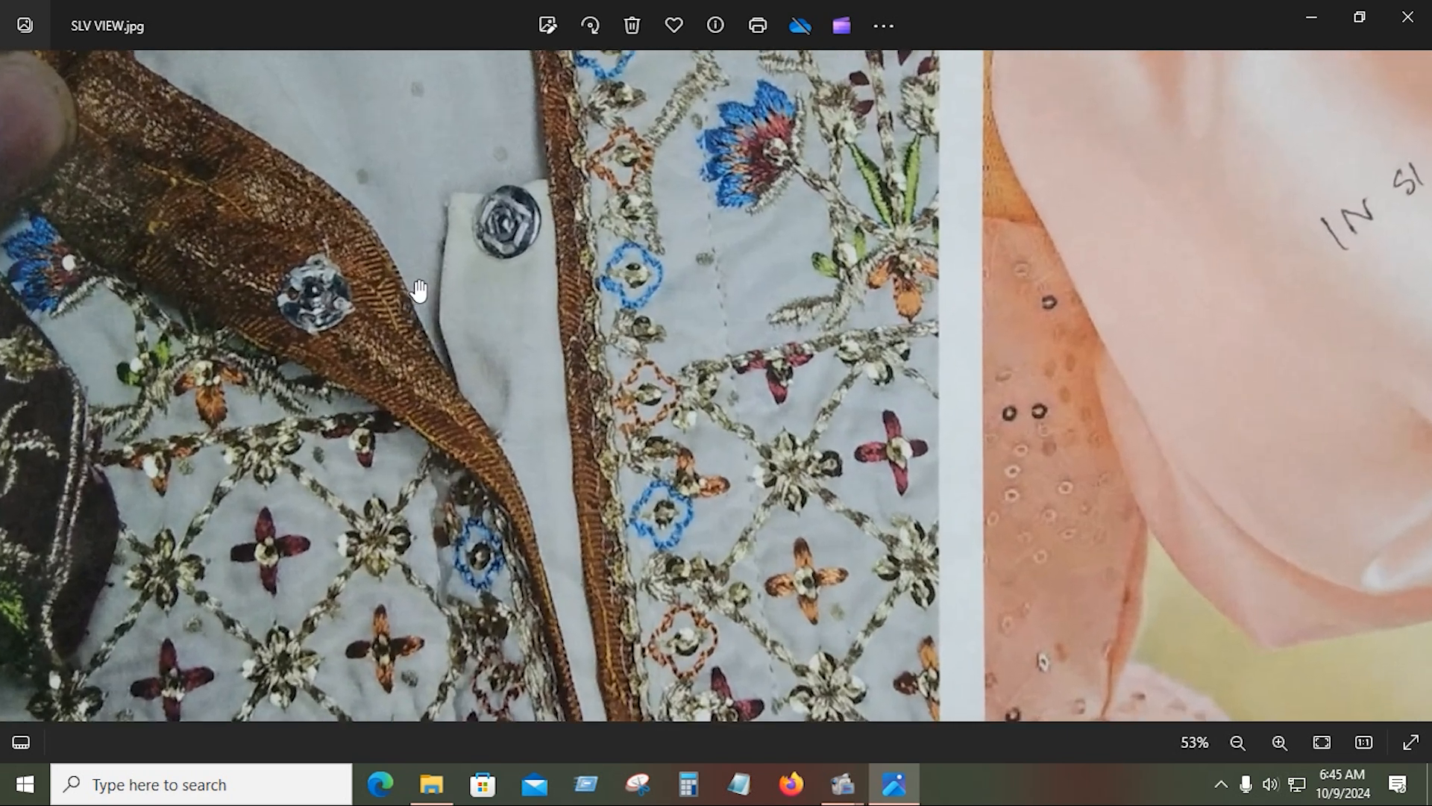
ctrl+scroll(497, 195, up, 3)
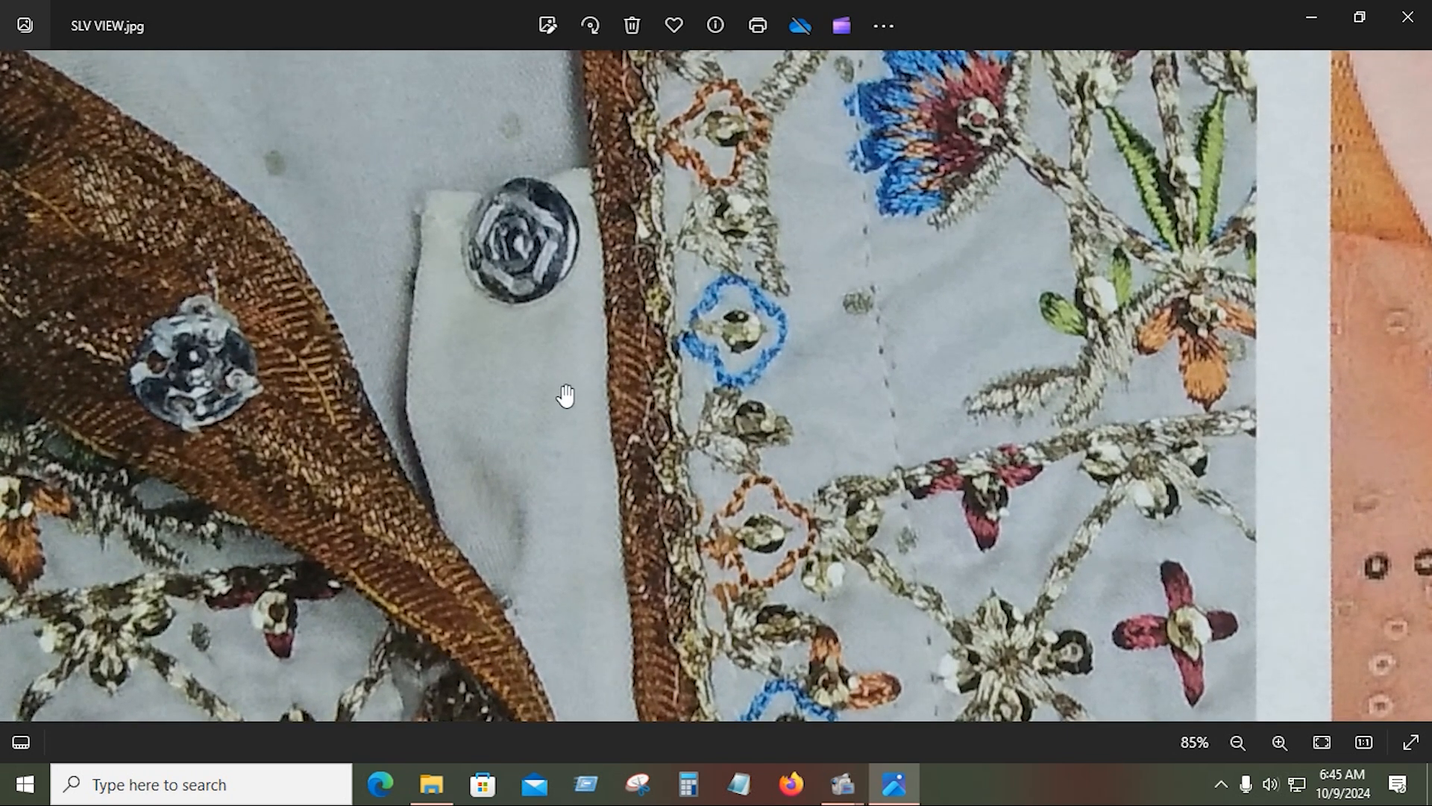
ctrl+scroll(565, 395, down, 4)
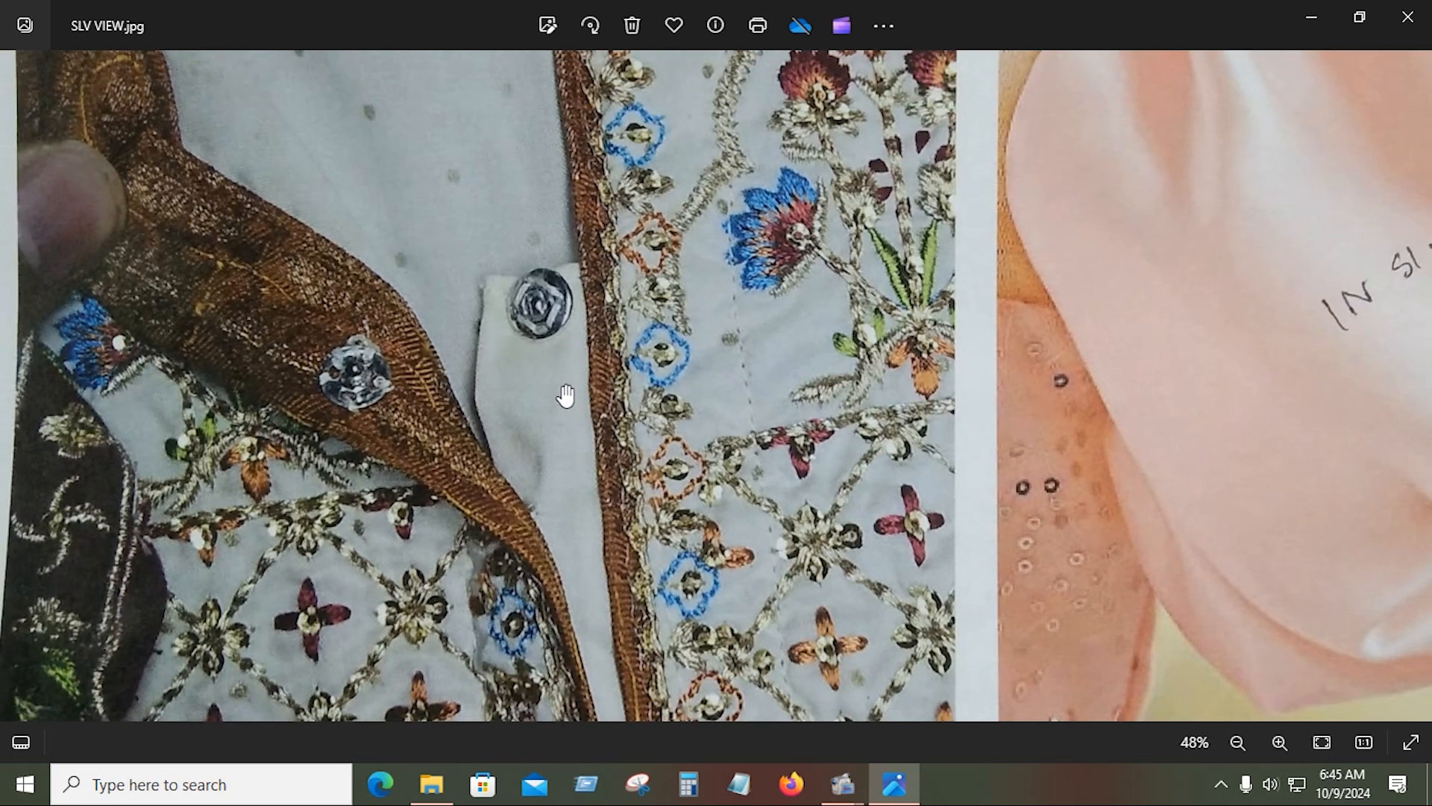
ctrl+scroll(566, 395, up, 2)
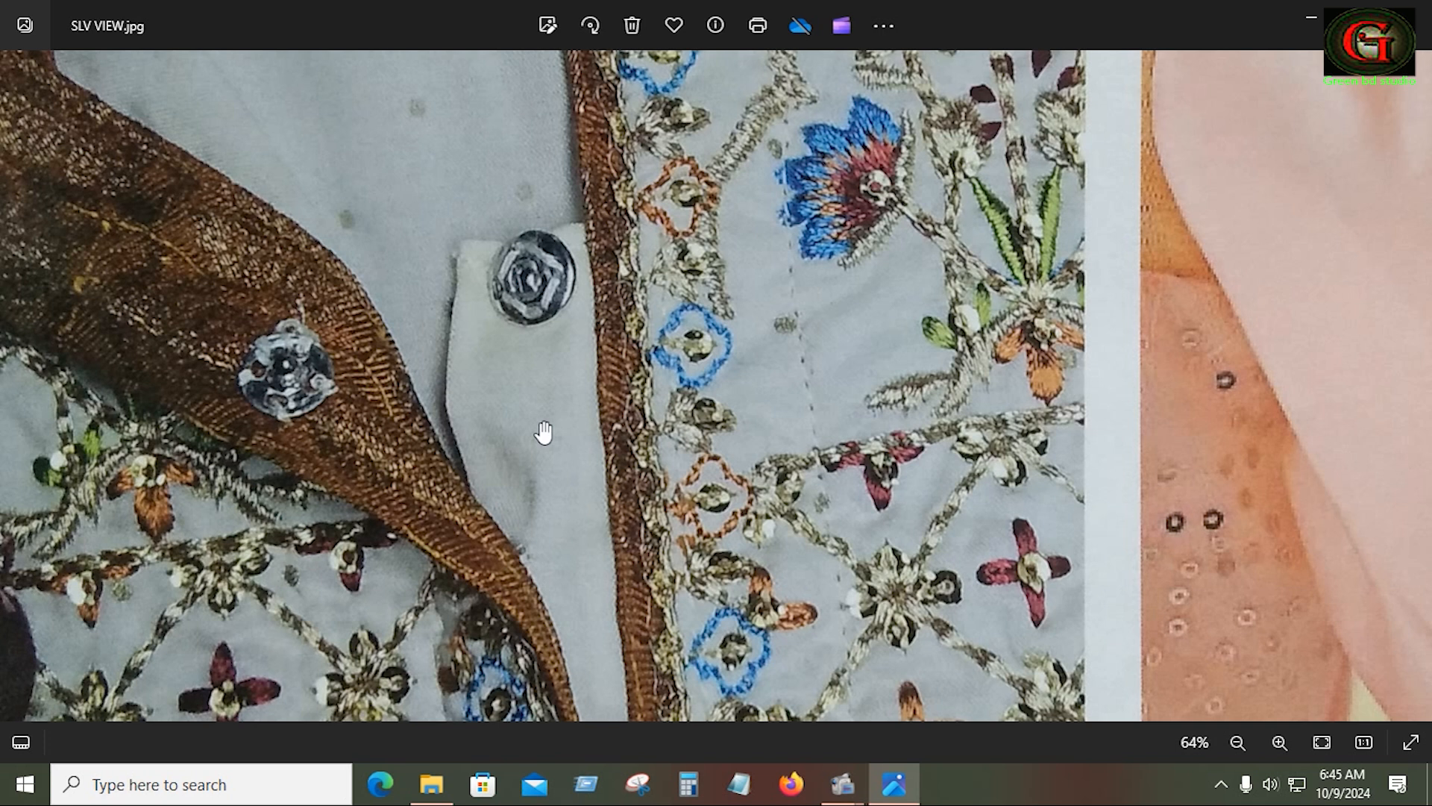
scroll(1064, 418, down, 4)
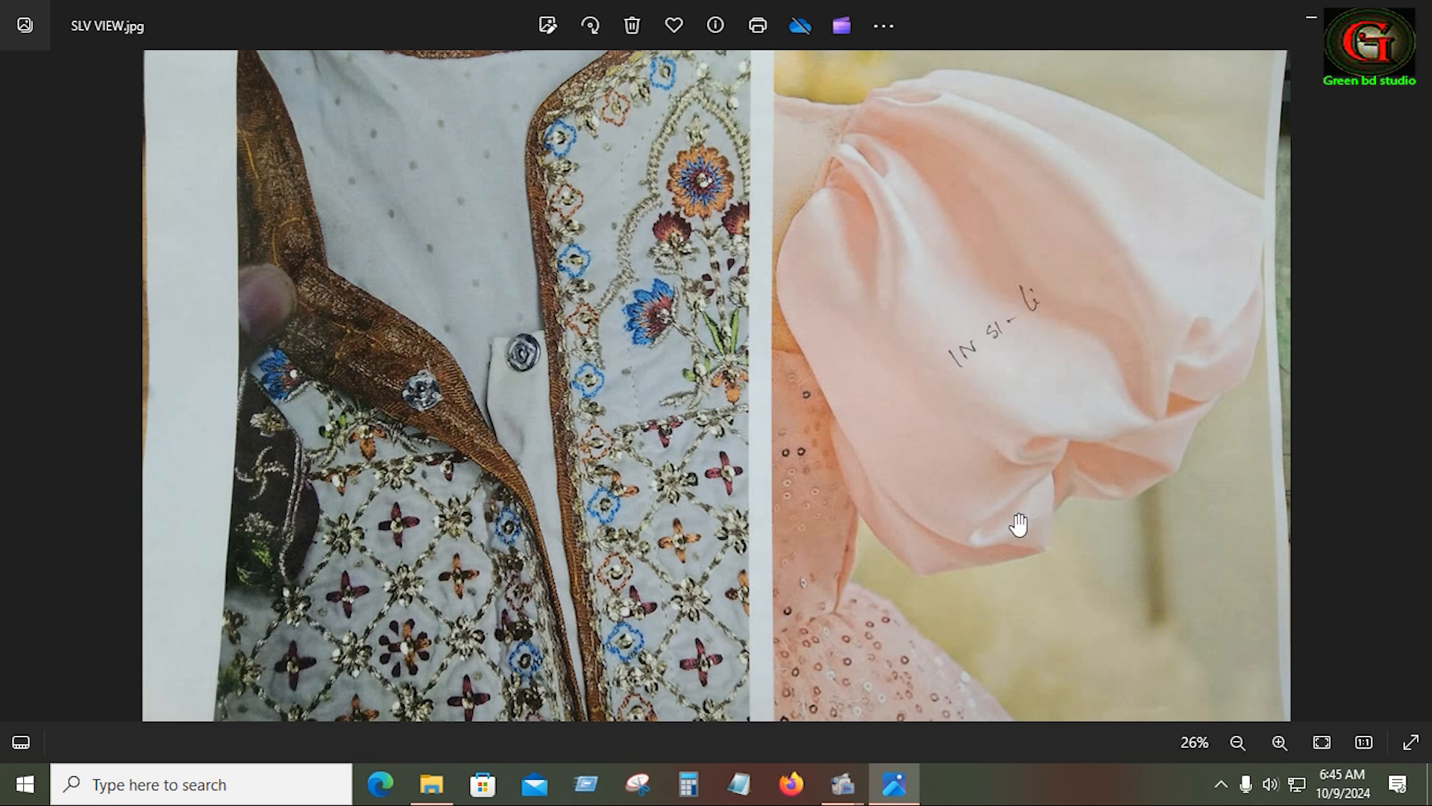
scroll(971, 521, down, 3)
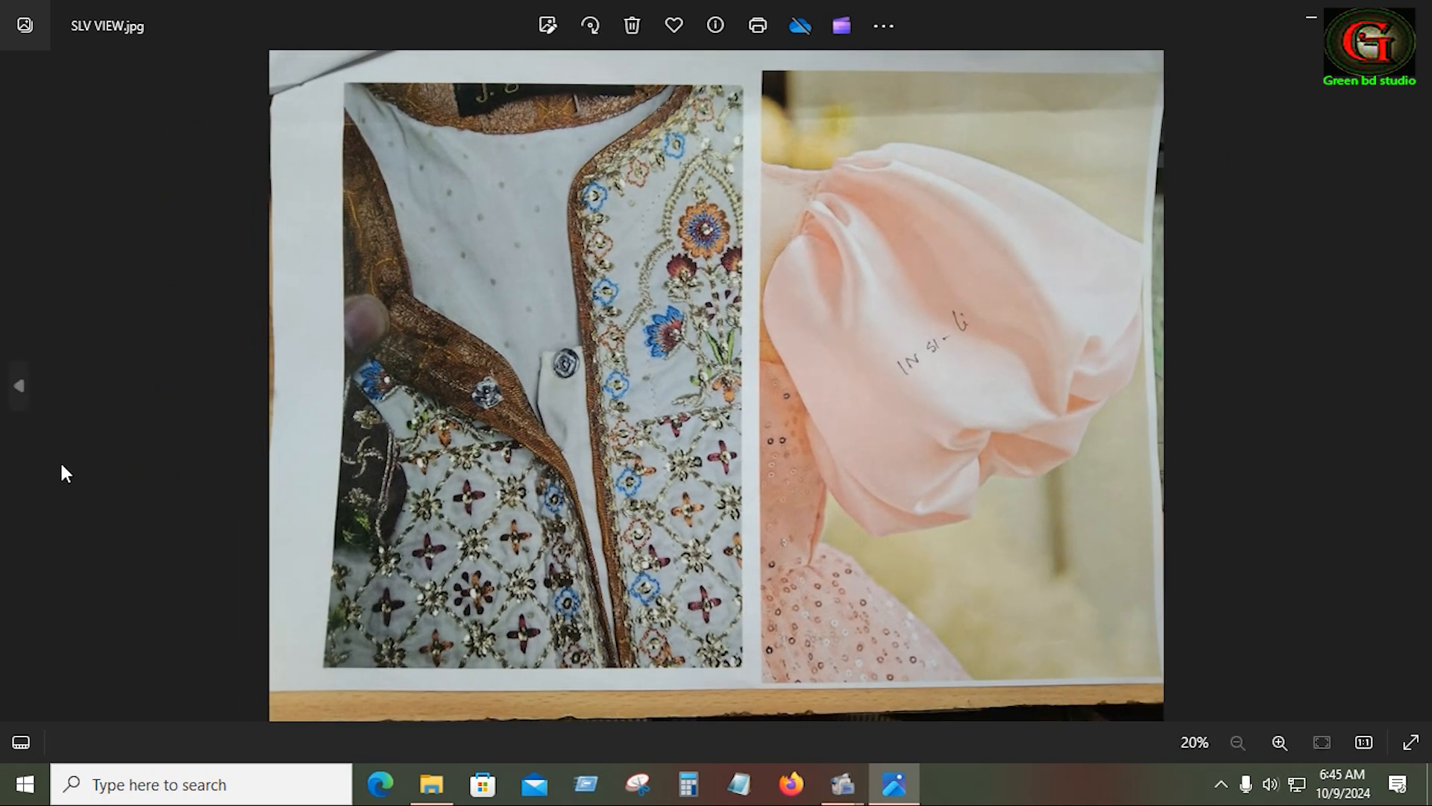
Review the measurement chart in the DGT-2125 picture, then put the image viewer away
click(20, 403)
click(20, 403)
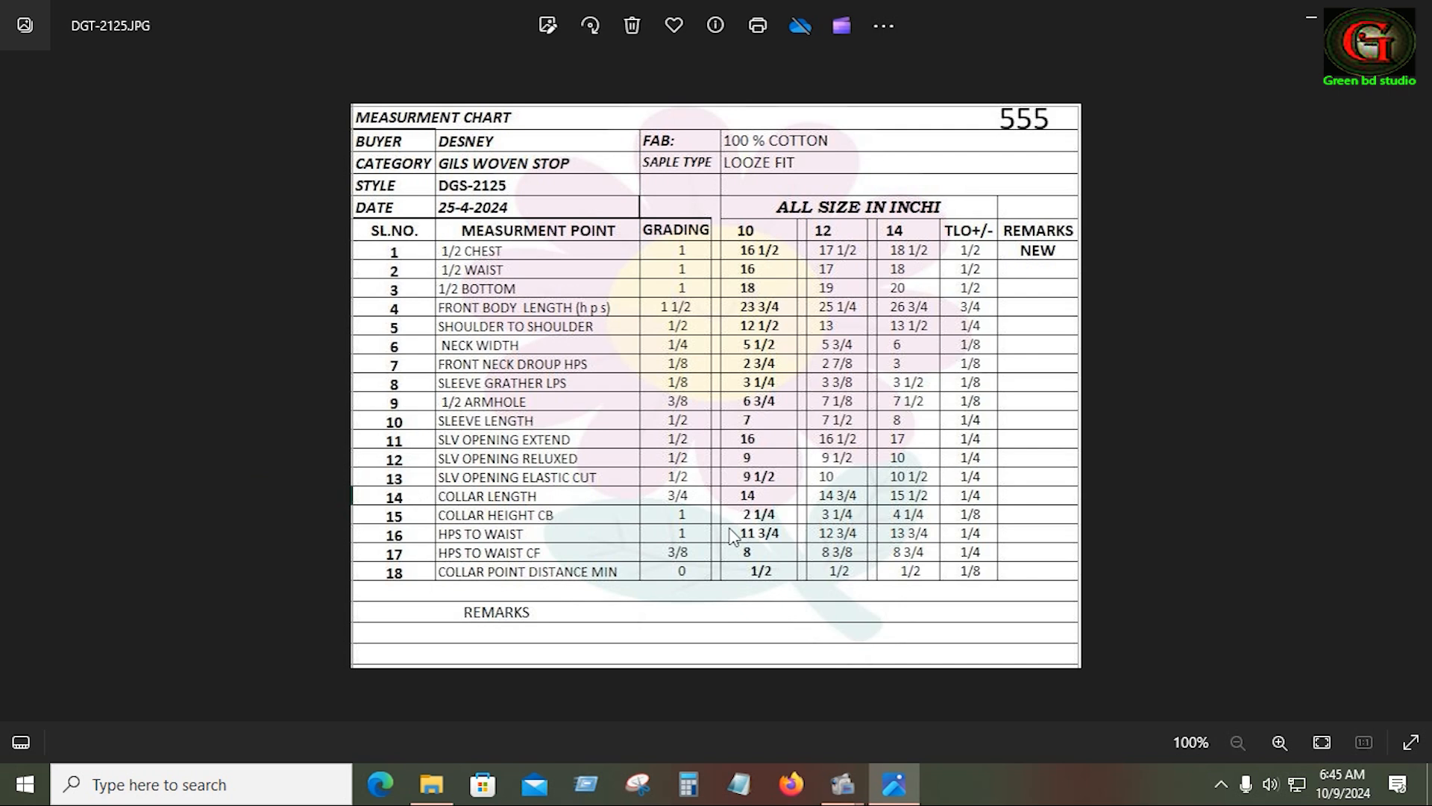
scroll(923, 477, up, 2)
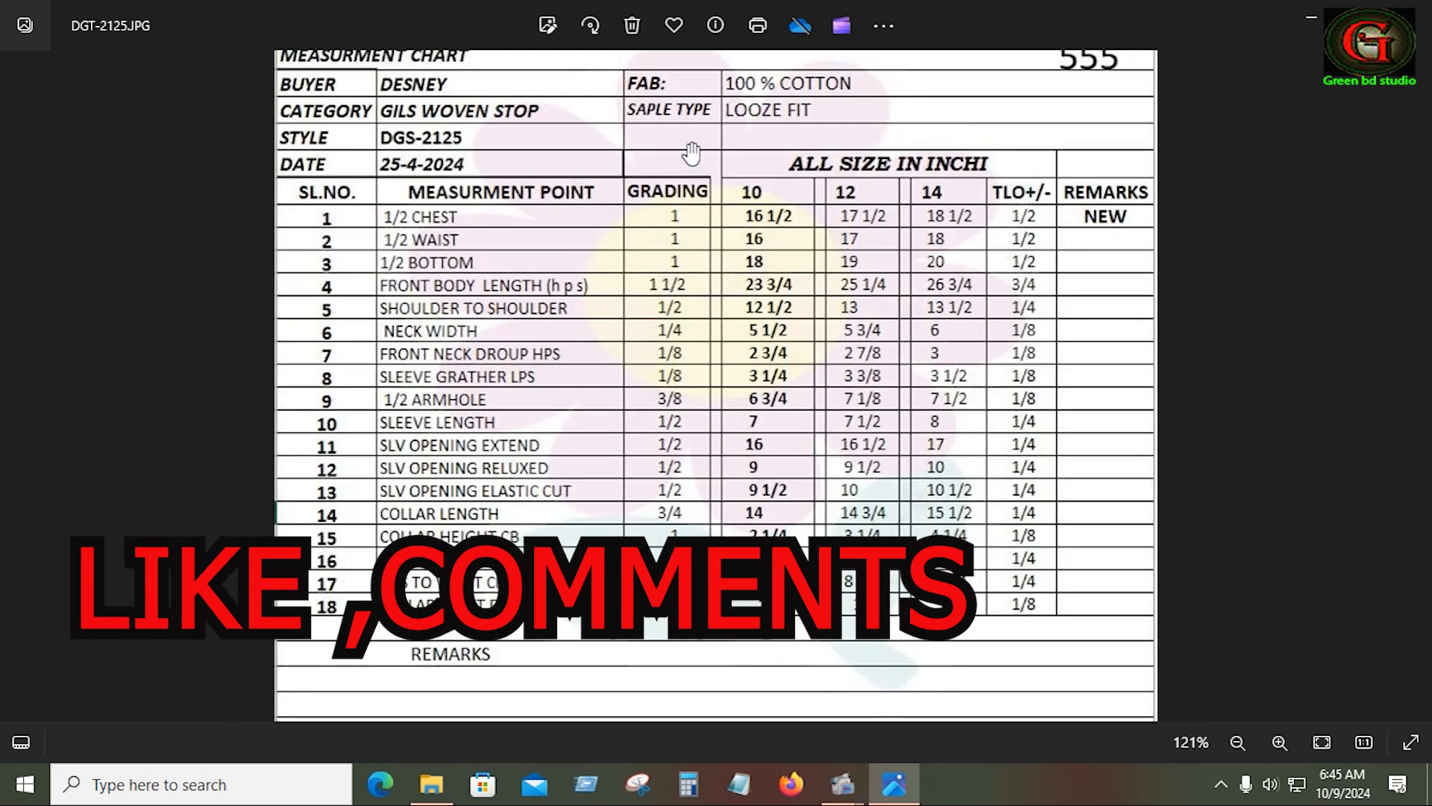
click(1359, 17)
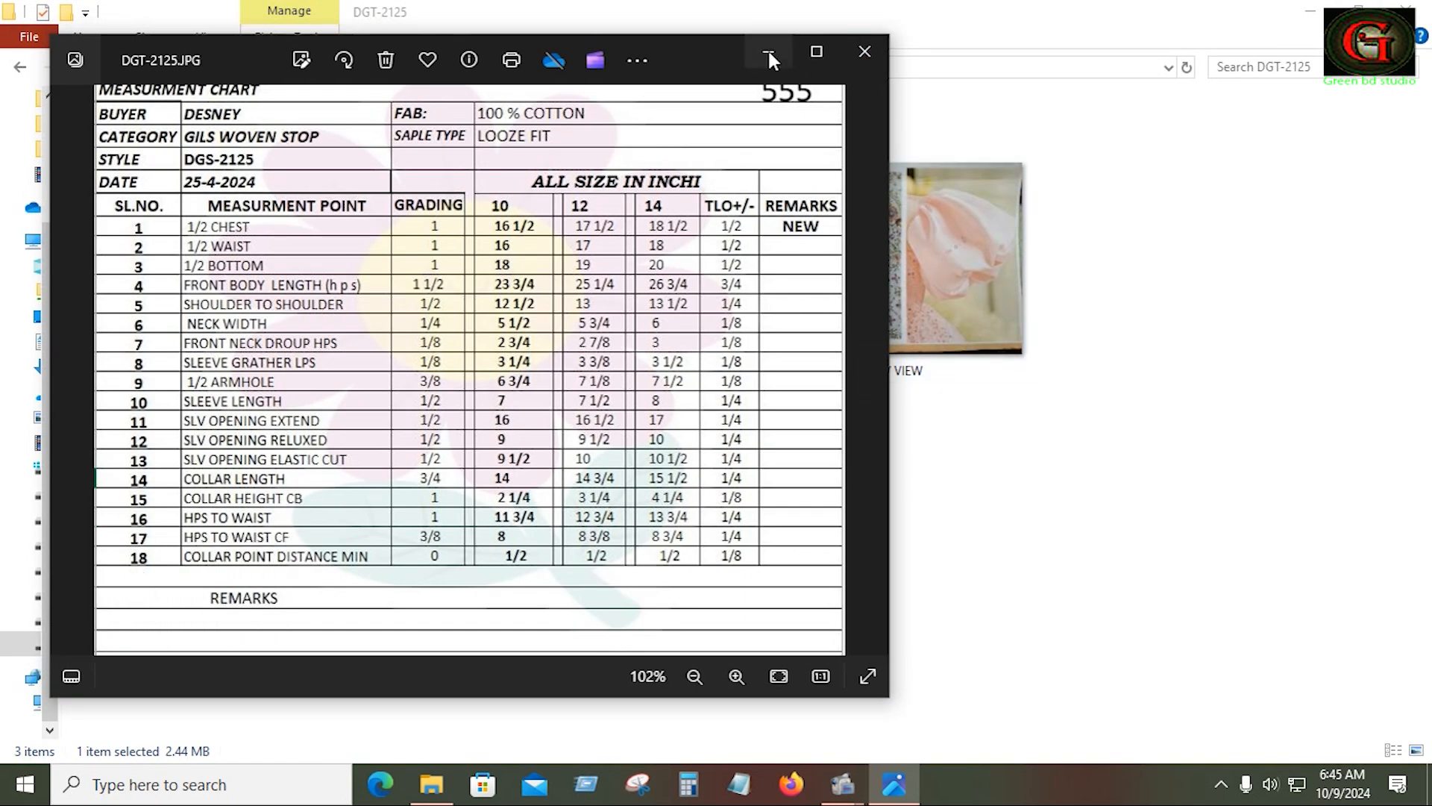
click(769, 54)
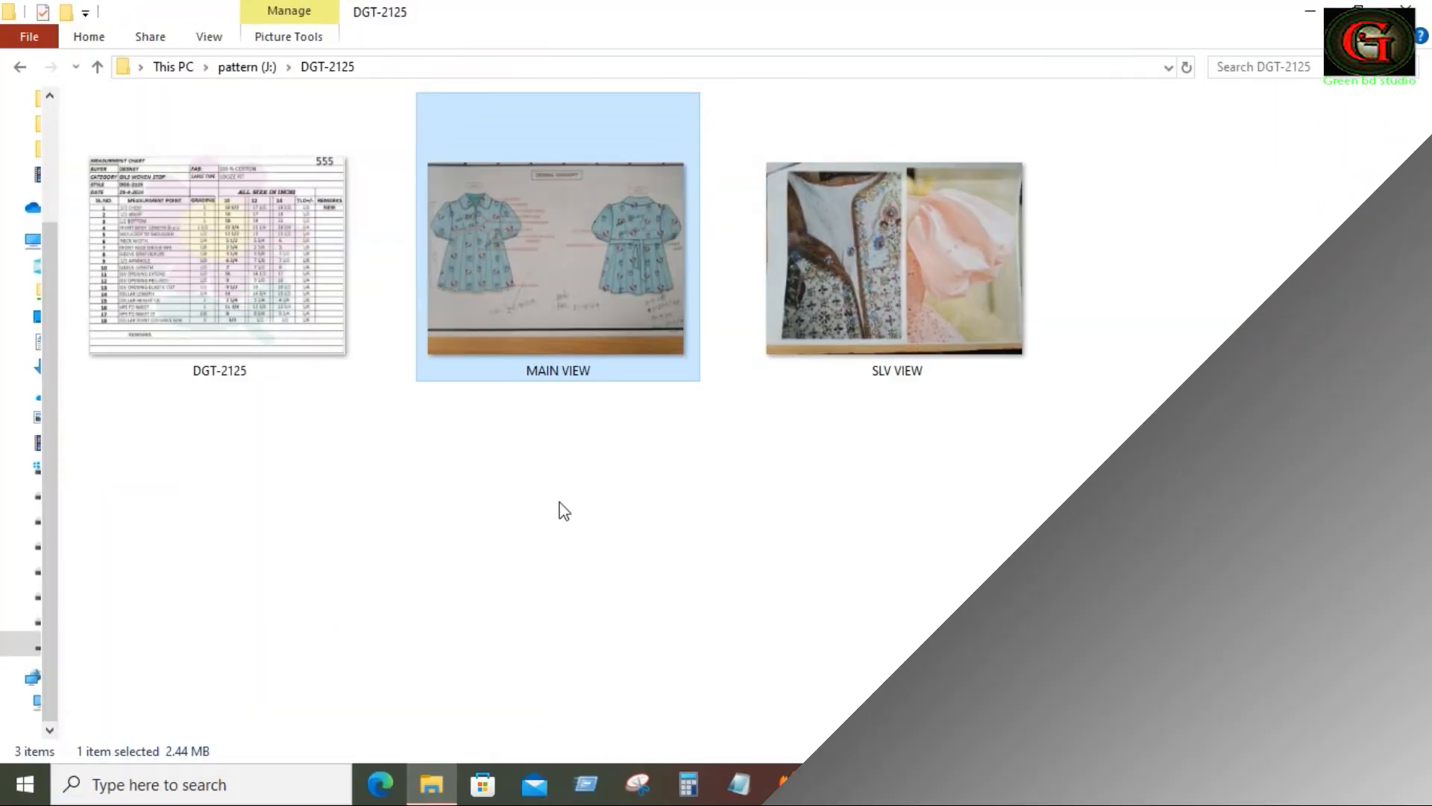
Create a new folder named DGT-2125 alongside the reference pictures
right_click(559, 502)
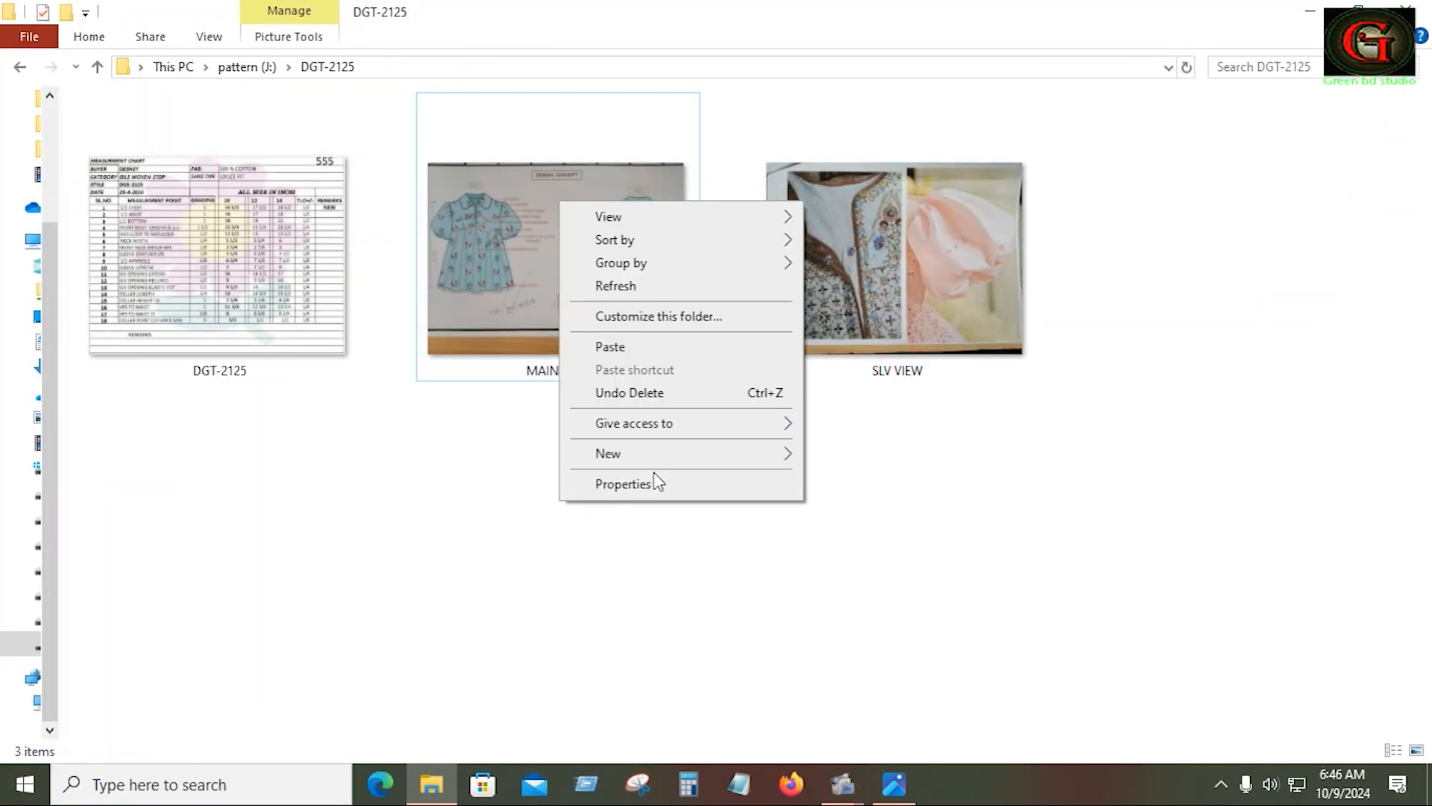
mouse_move(795, 463)
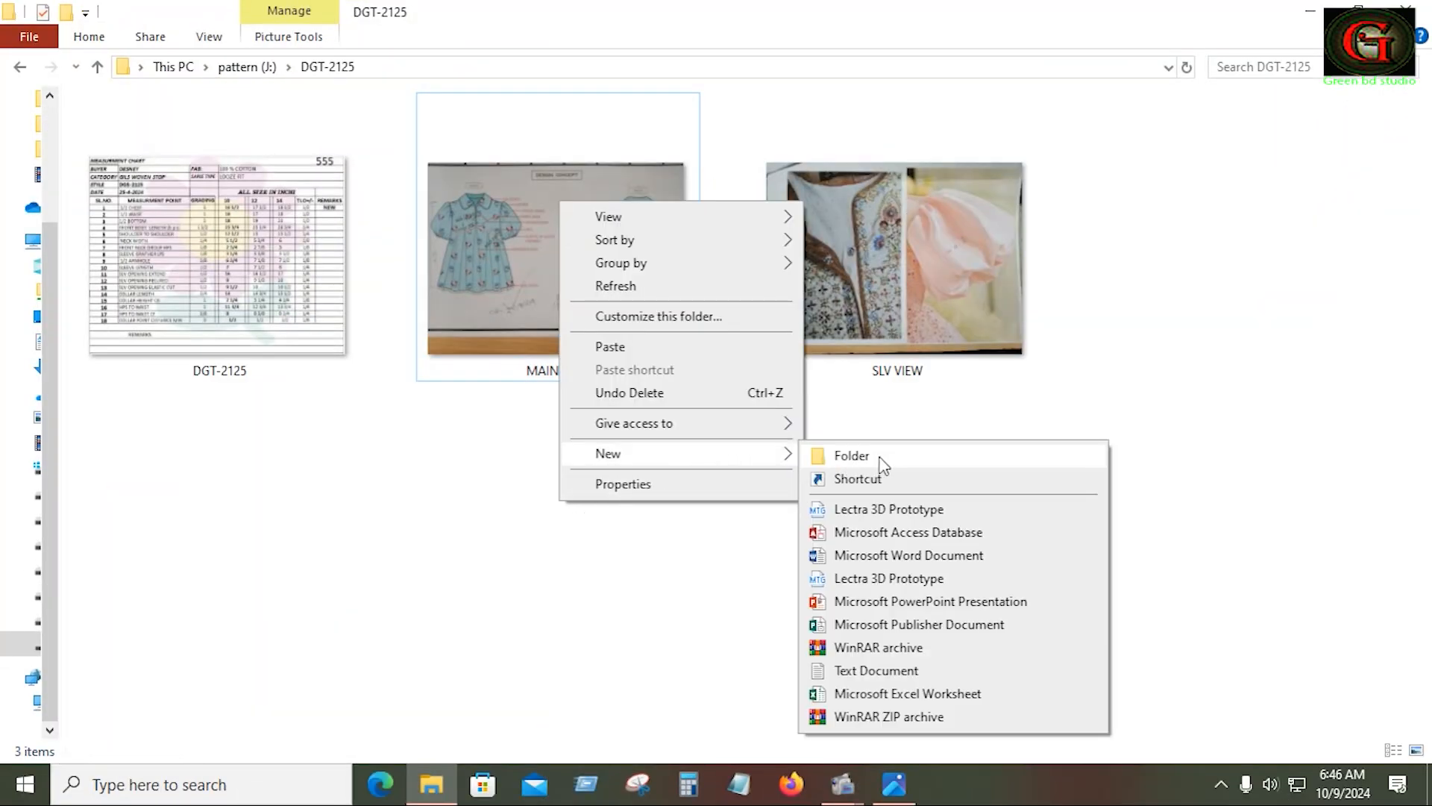
click(883, 455)
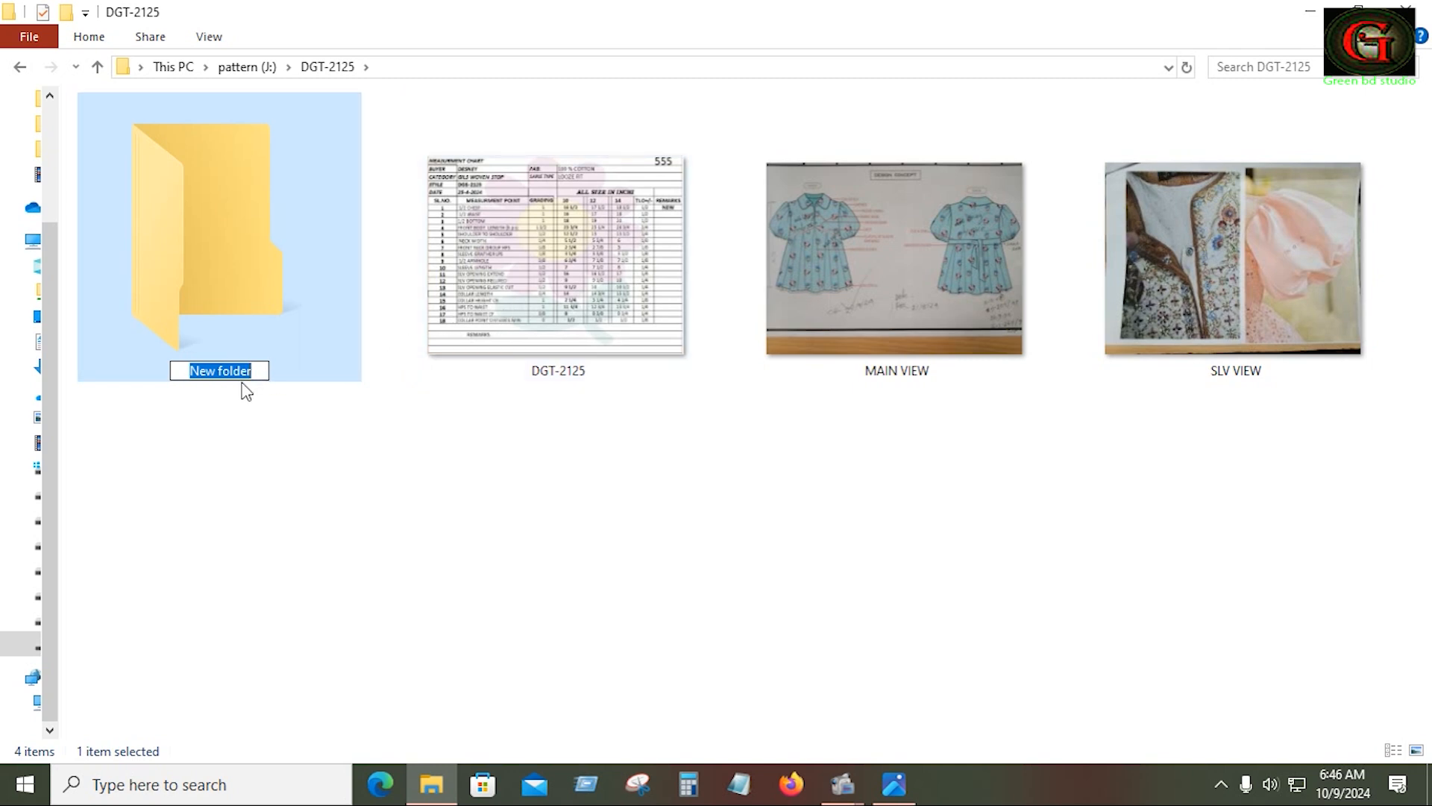
text(DGT)
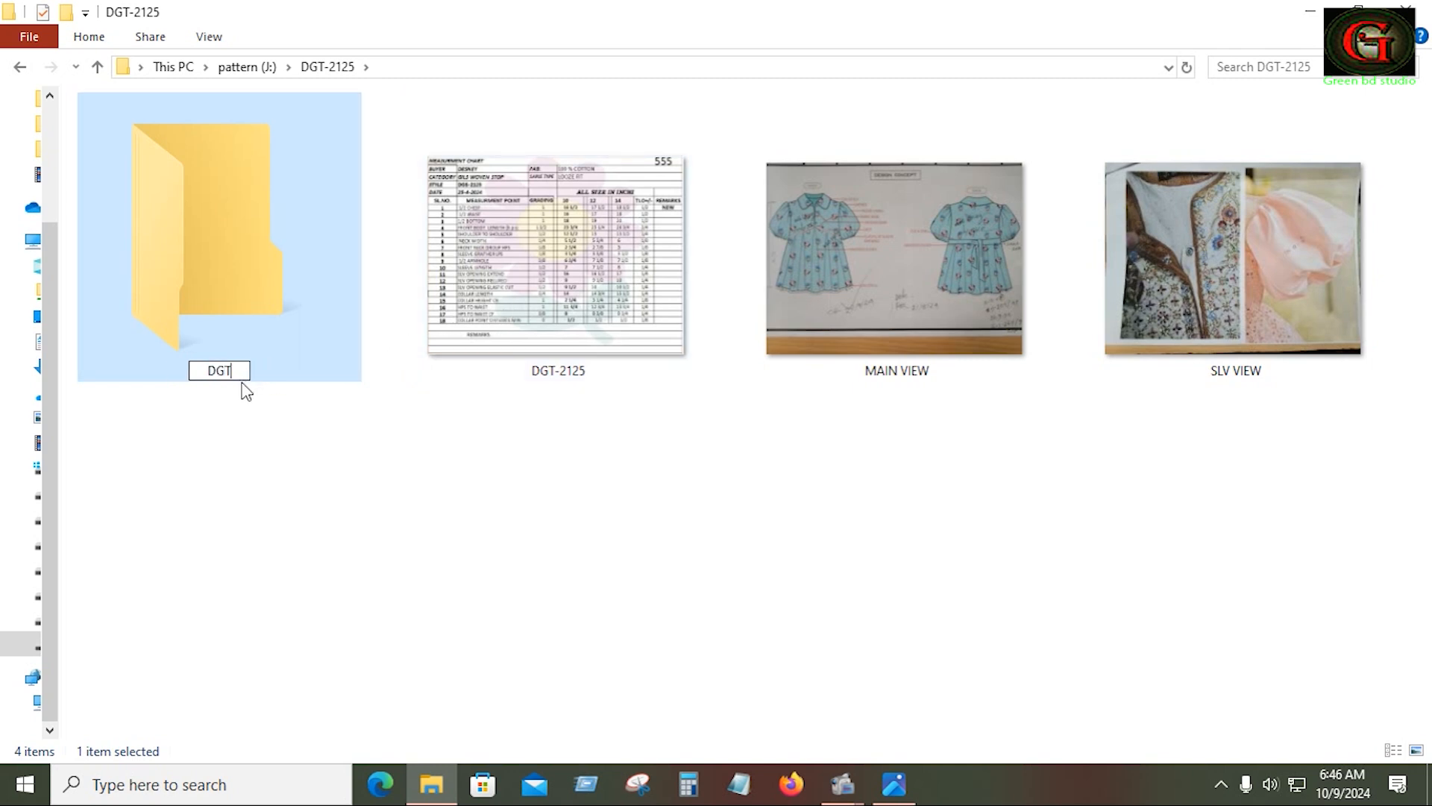
text(-2125)
click(463, 430)
Check the style number in the measurement chart picture and return to the folder
double_click(448, 284)
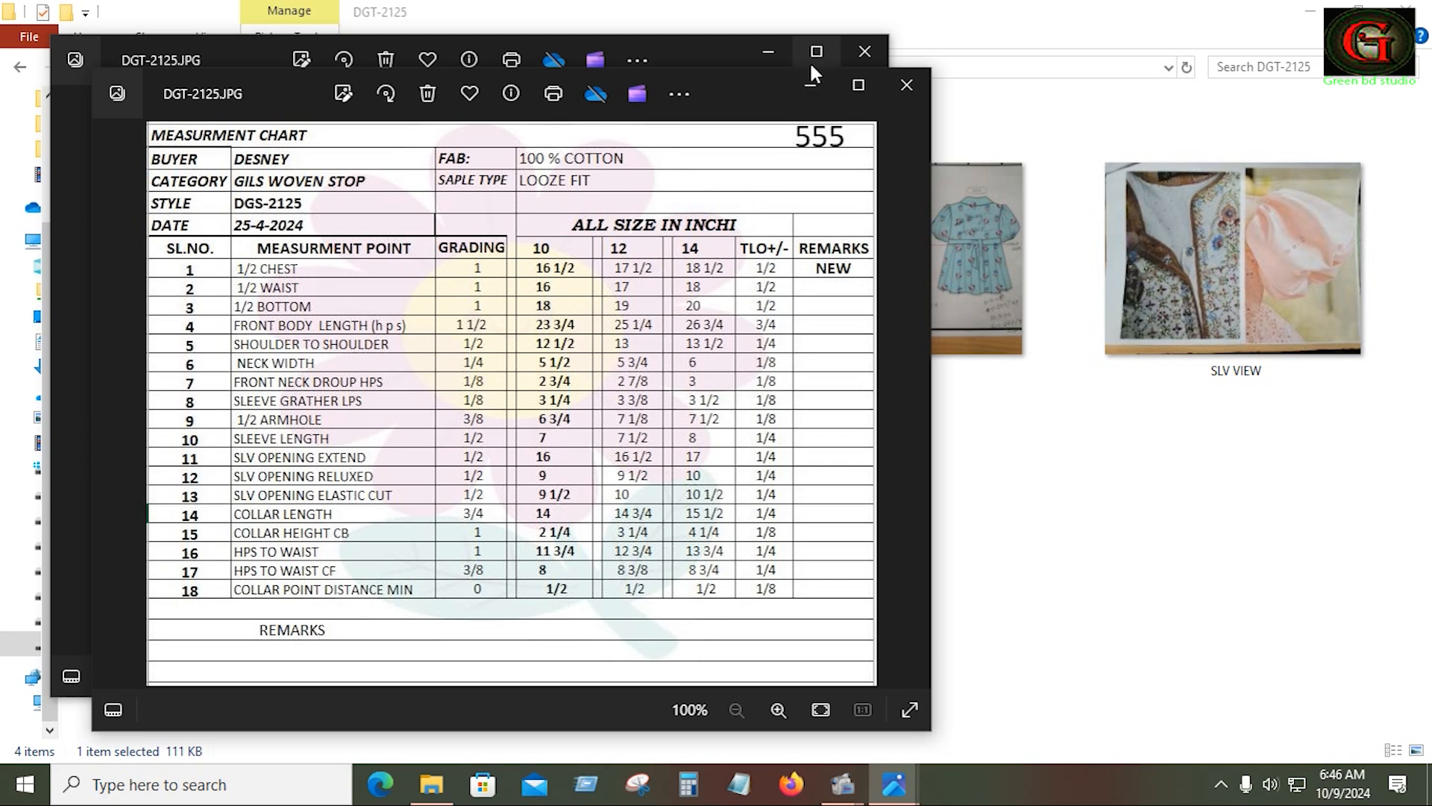
click(772, 62)
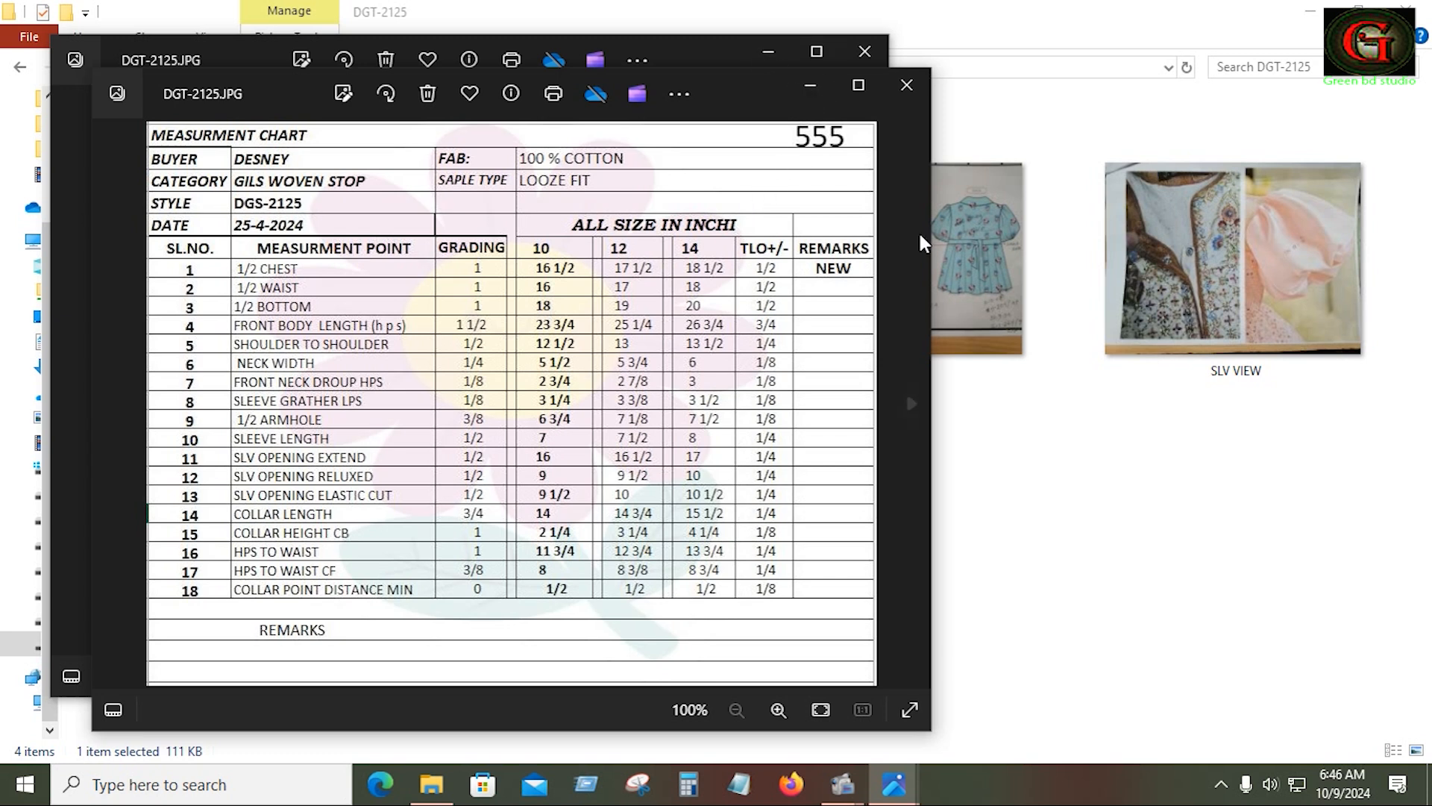
click(1023, 438)
Rename the new folder as DGS-2125
right_click(254, 386)
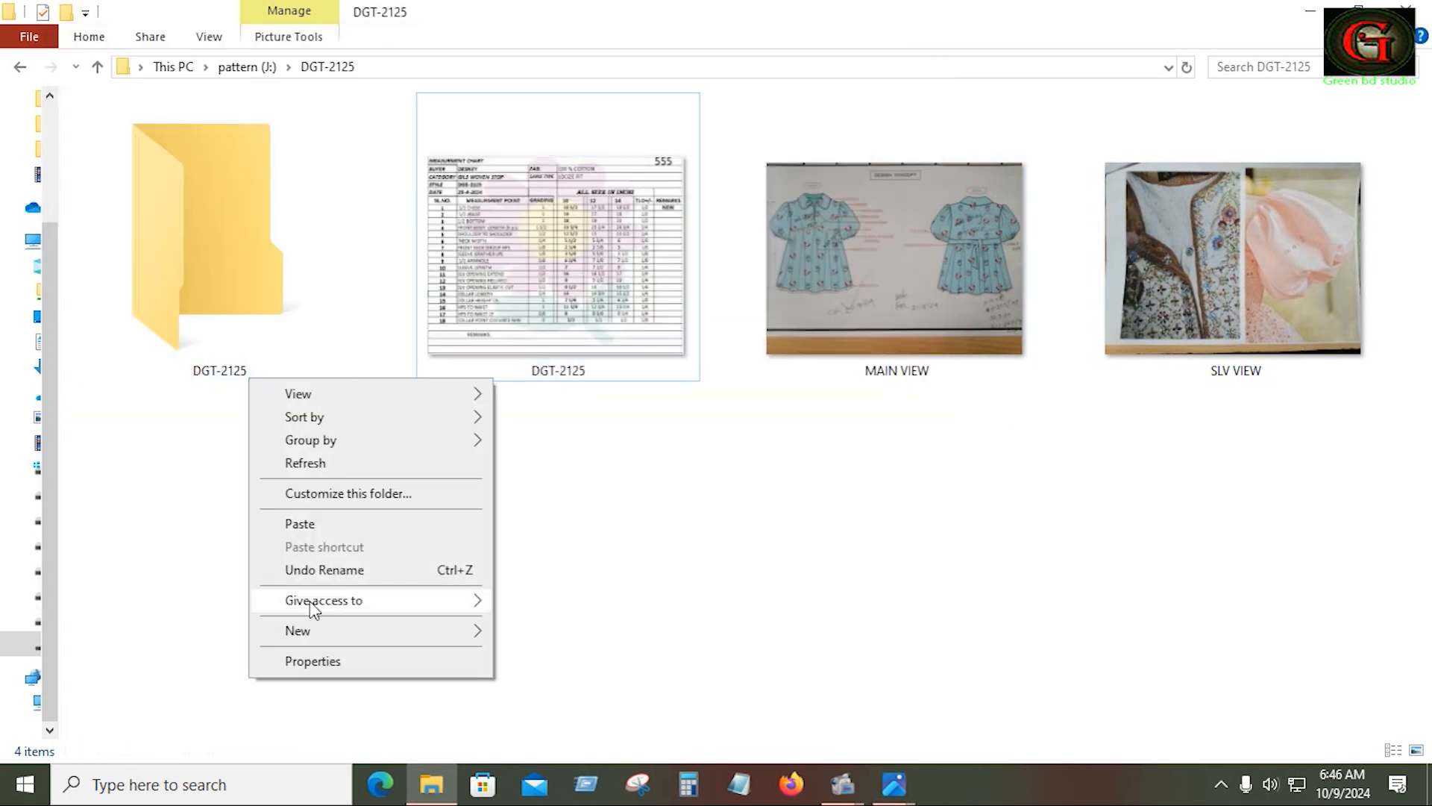
mouse_move(348, 639)
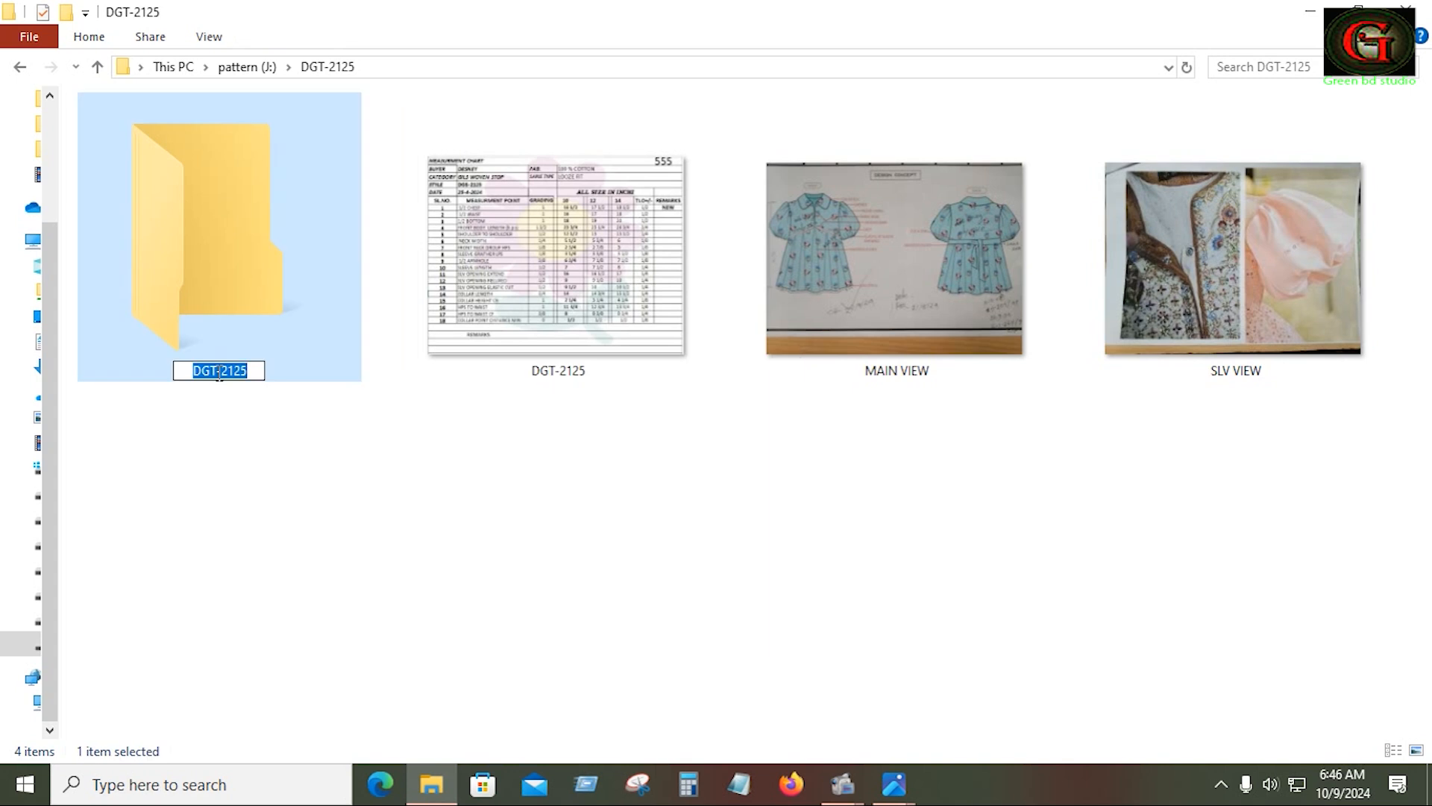
click(220, 373)
key(BackSpace)
text(S)
click(315, 441)
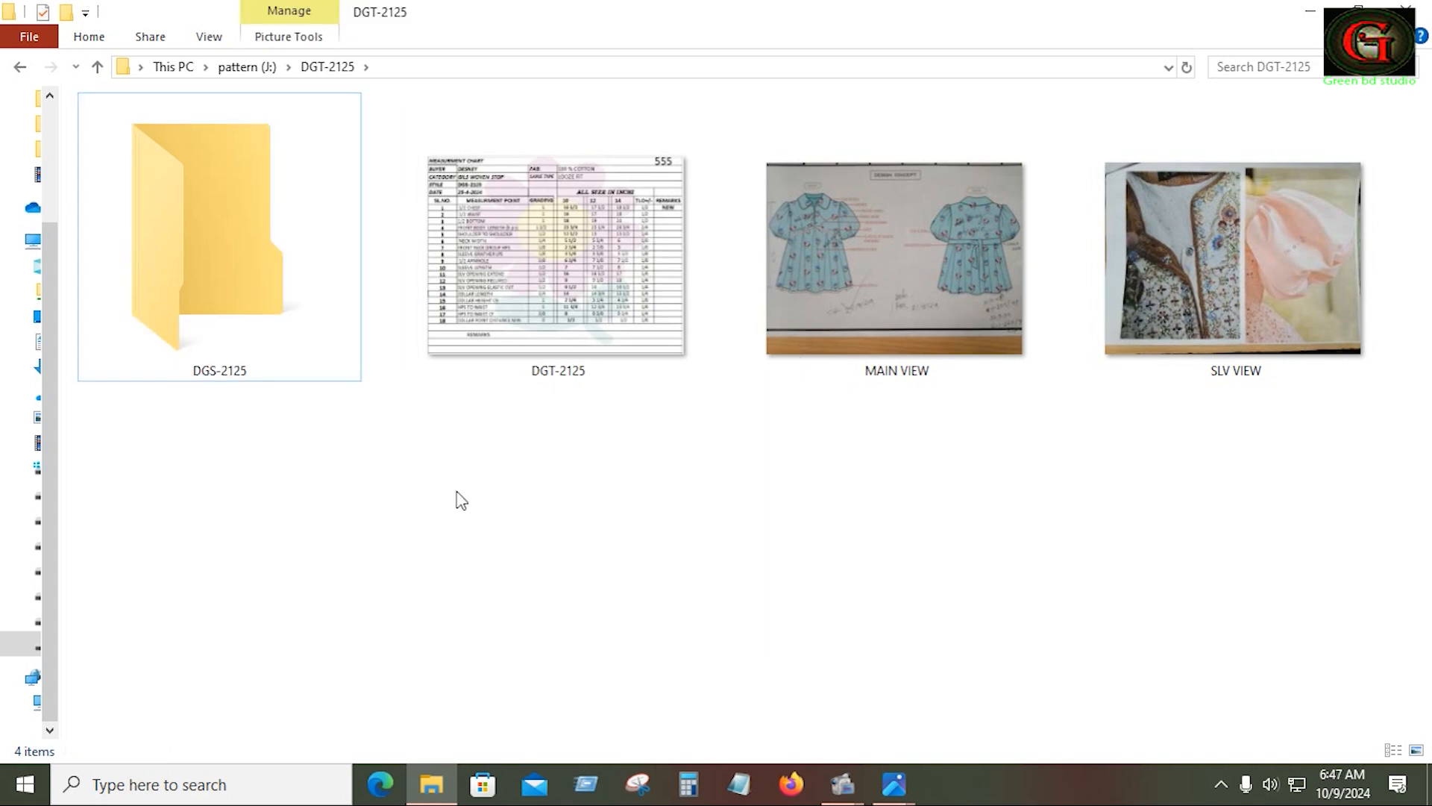
Minimize the open folder and picture windows and launch Modaris V8R1 from the desktop
click(1320, 19)
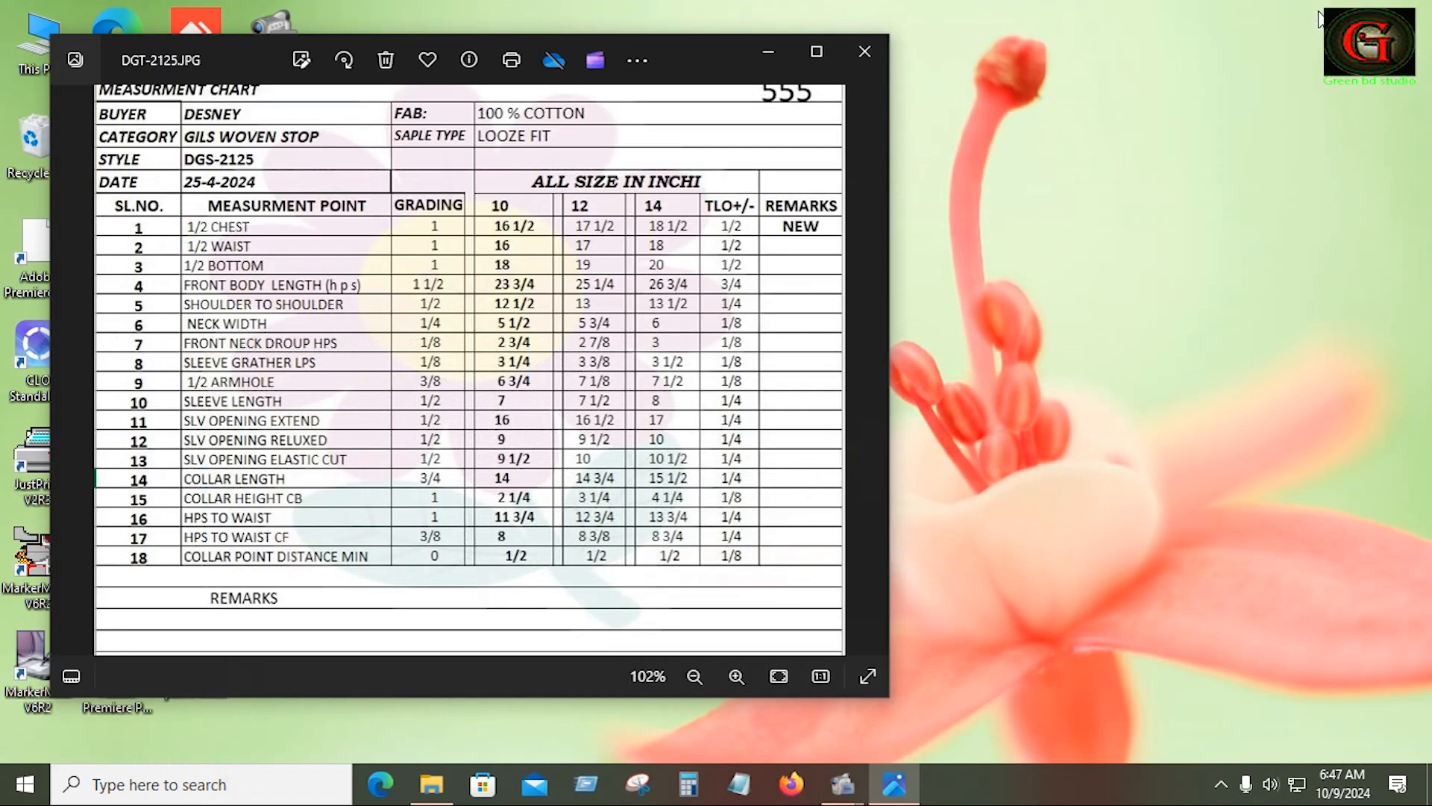
click(770, 52)
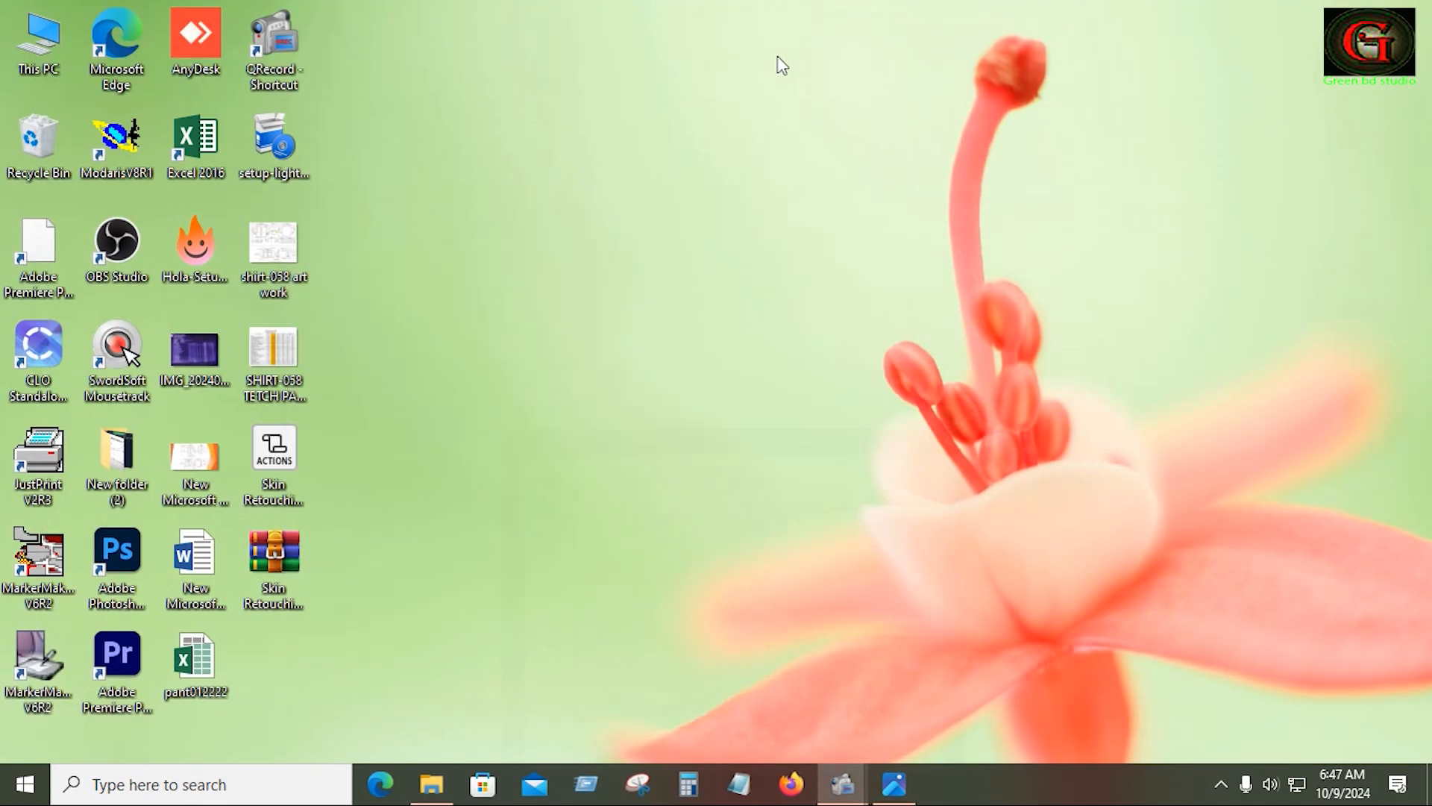
double_click(117, 142)
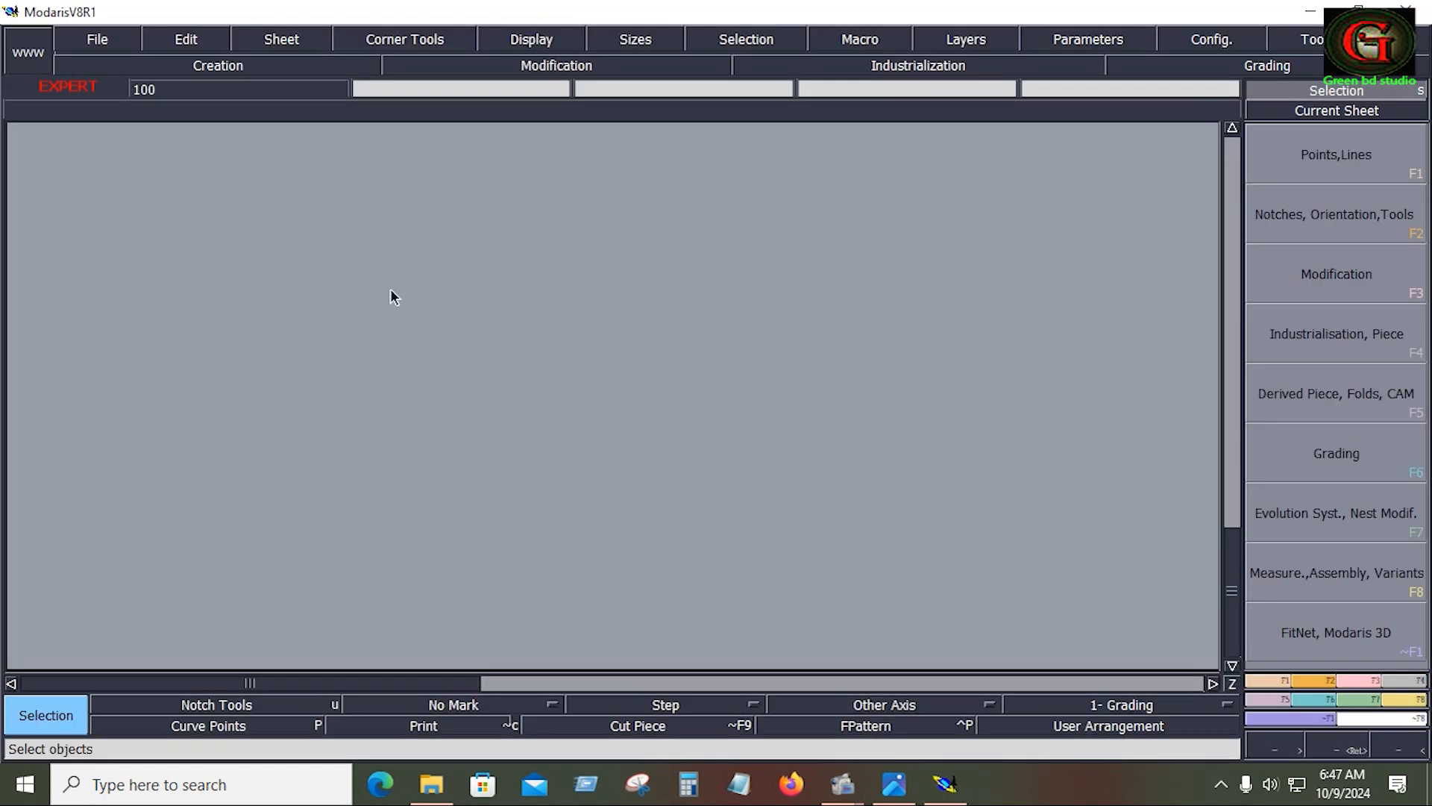
Create a new model named DGS2125 and add a blank sheet to it
click(105, 40)
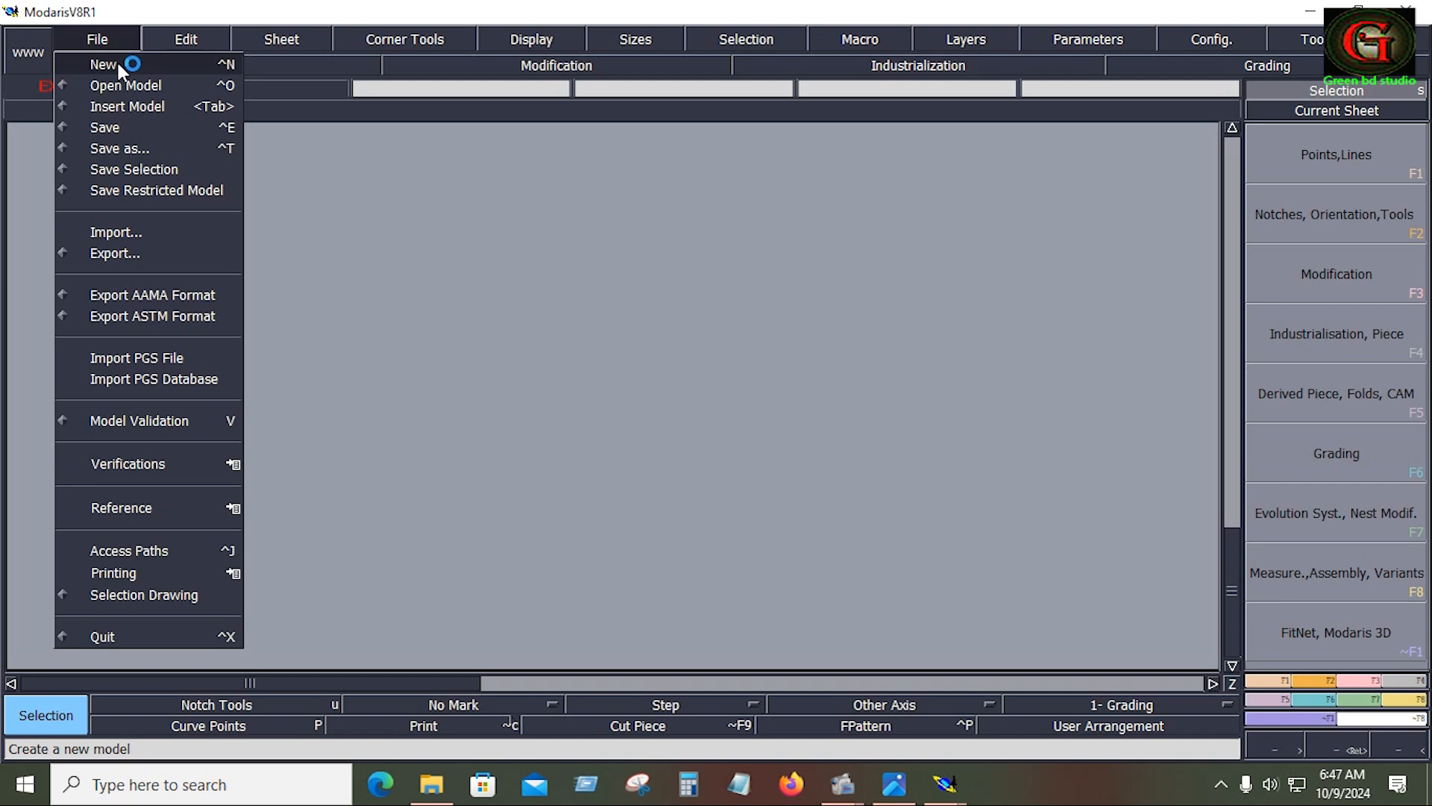
click(118, 61)
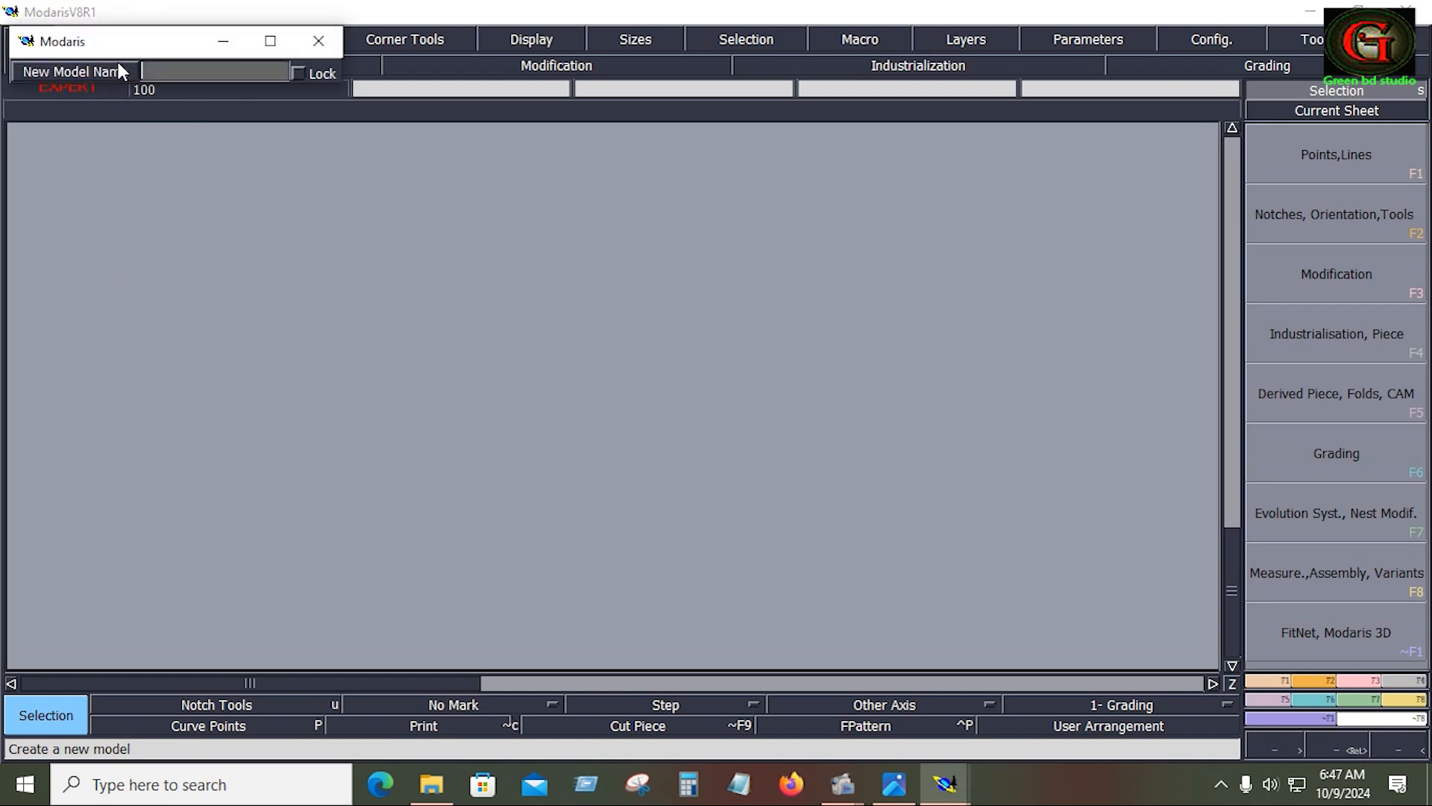
text(DGS2125)
key(Return)
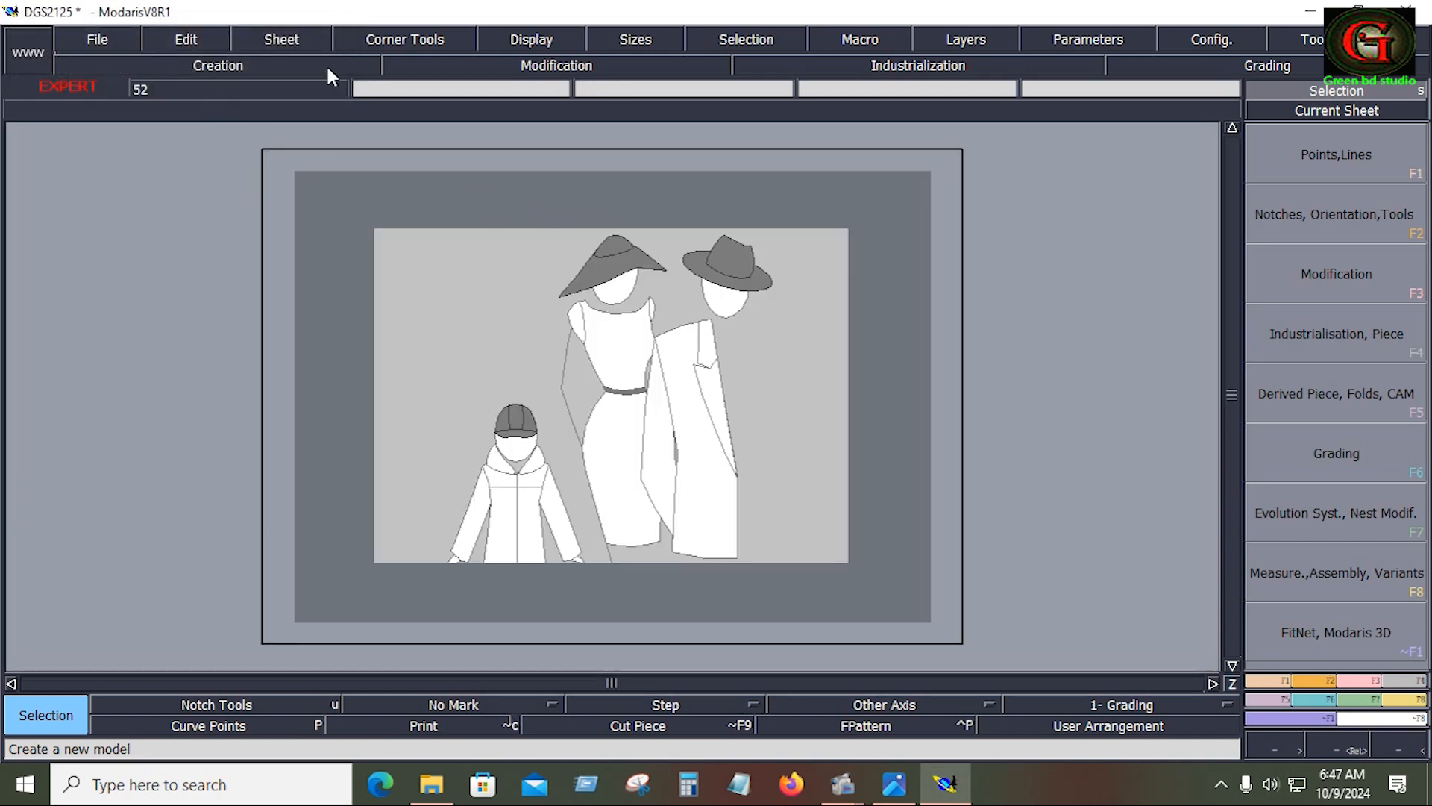
click(301, 34)
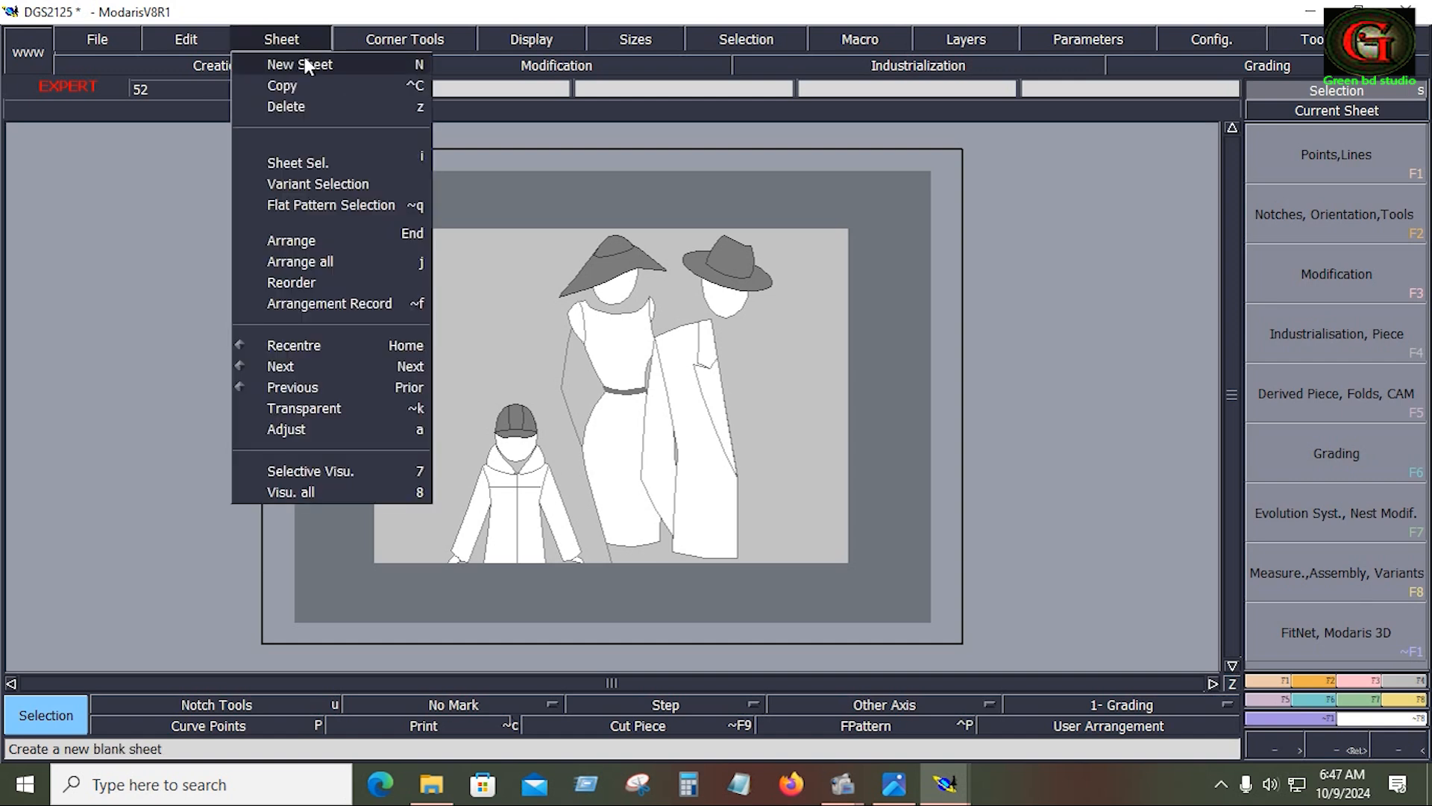
click(305, 58)
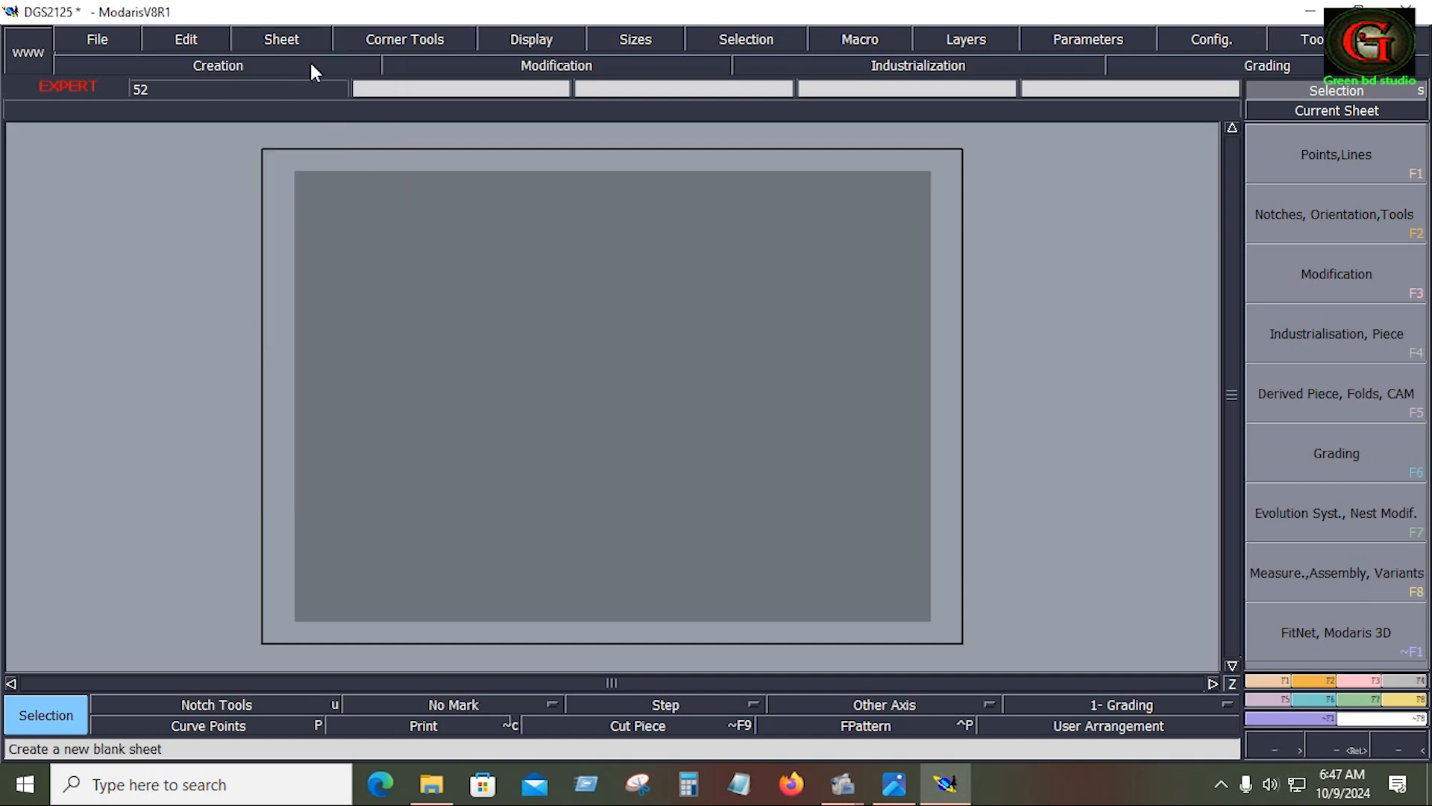
Display the title blocks and size lists of the sheets, with all sheets arranged on the desk
click(547, 97)
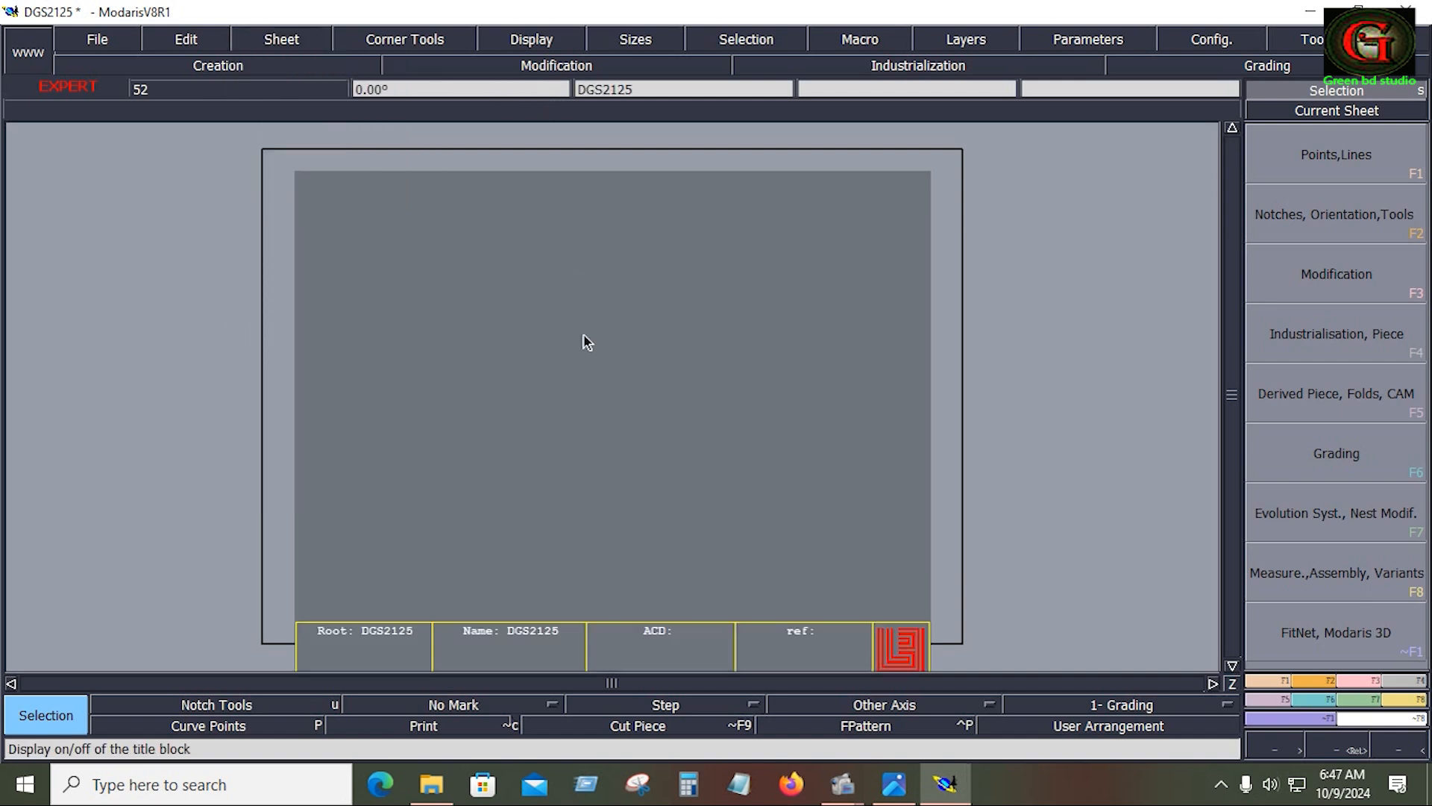
key(F9)
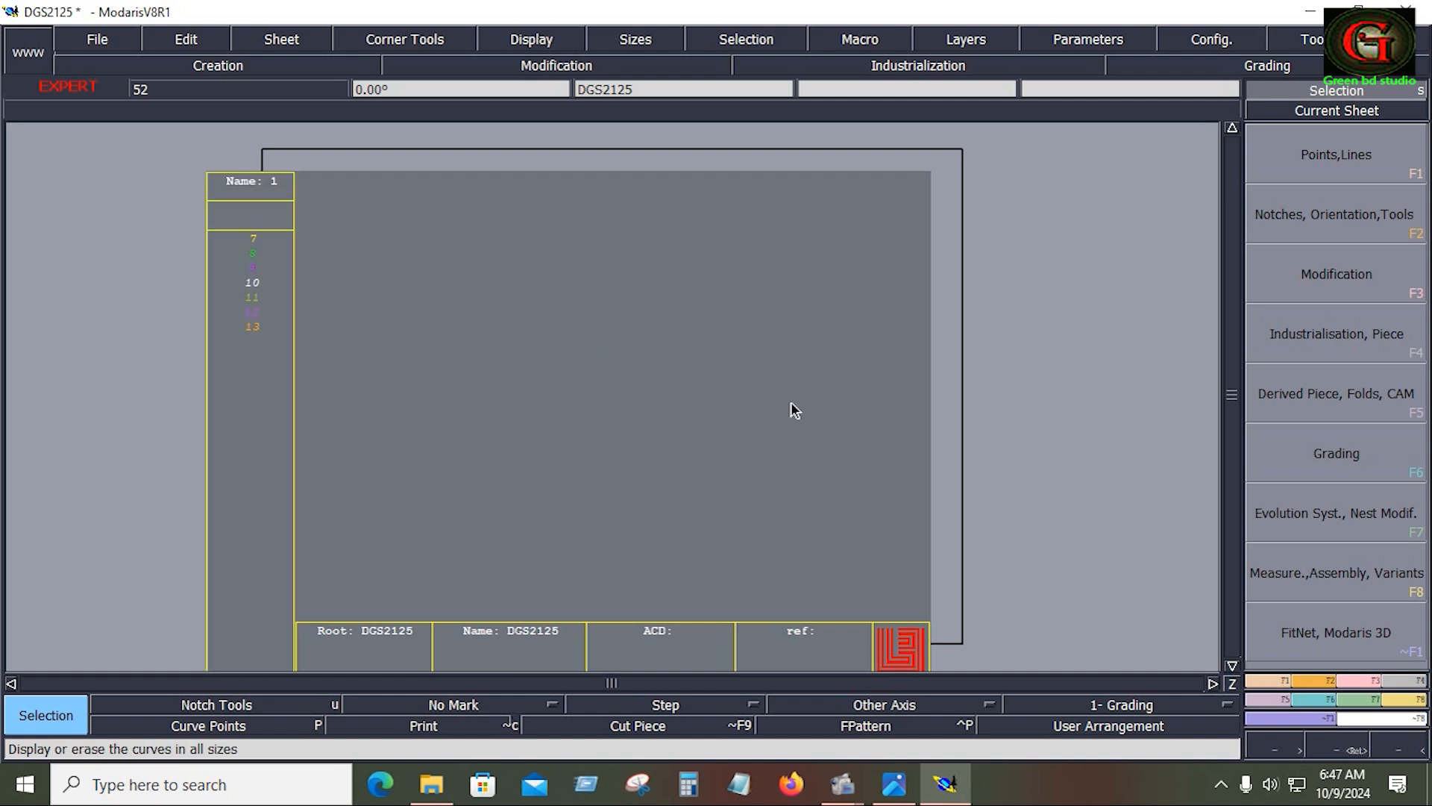
key(j)
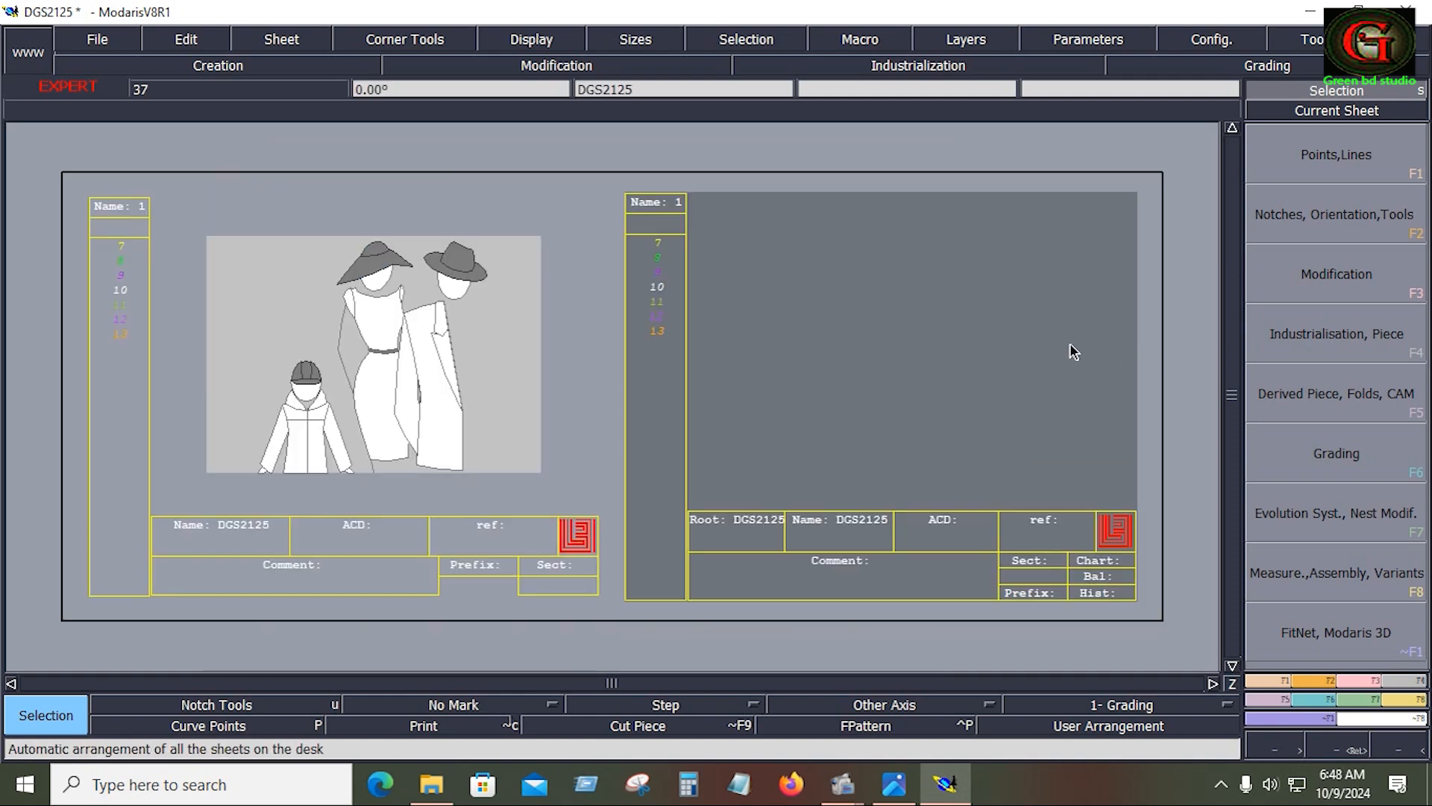
Check the measurement chart picture, then set the length unit to inches and 10ths
click(893, 783)
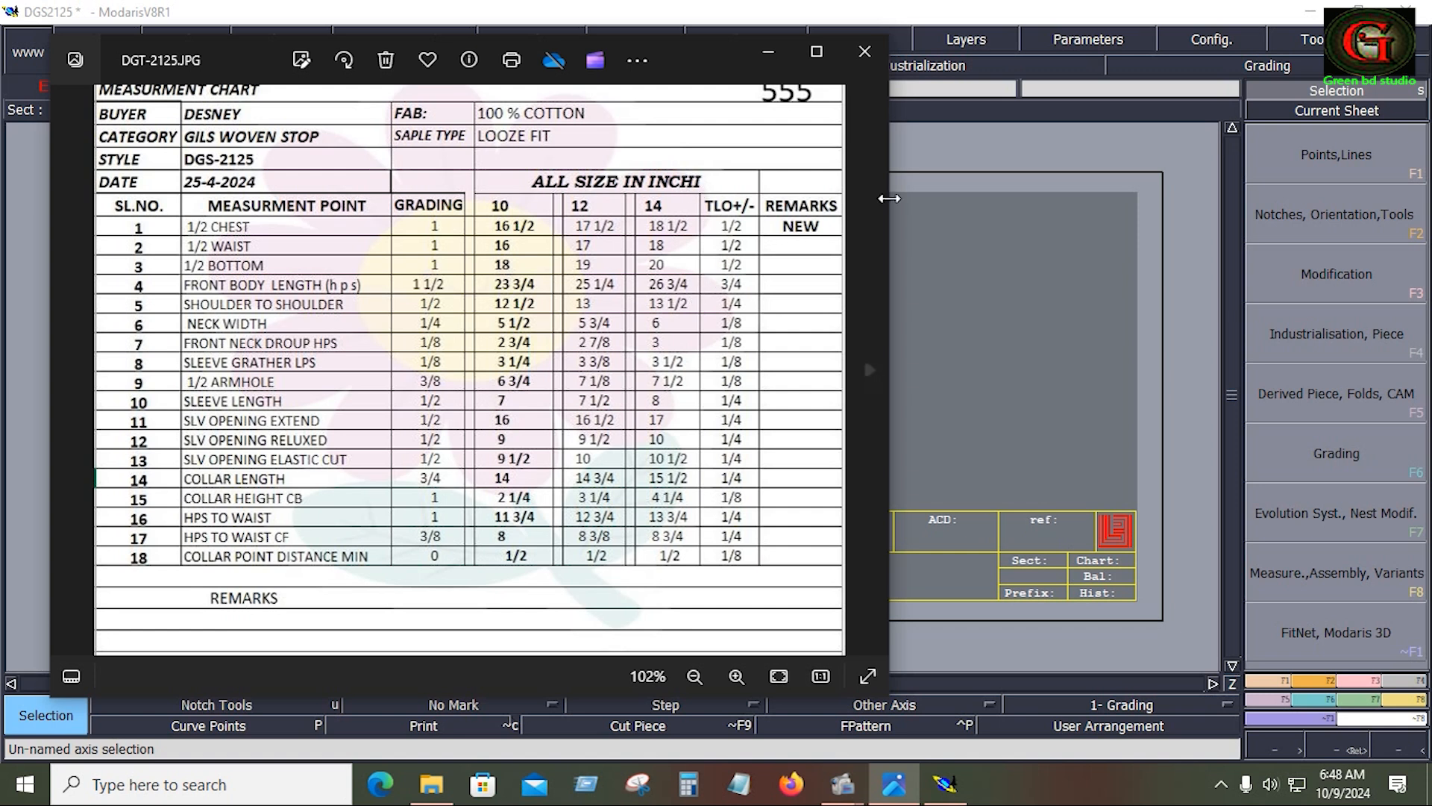
click(1090, 30)
click(1090, 29)
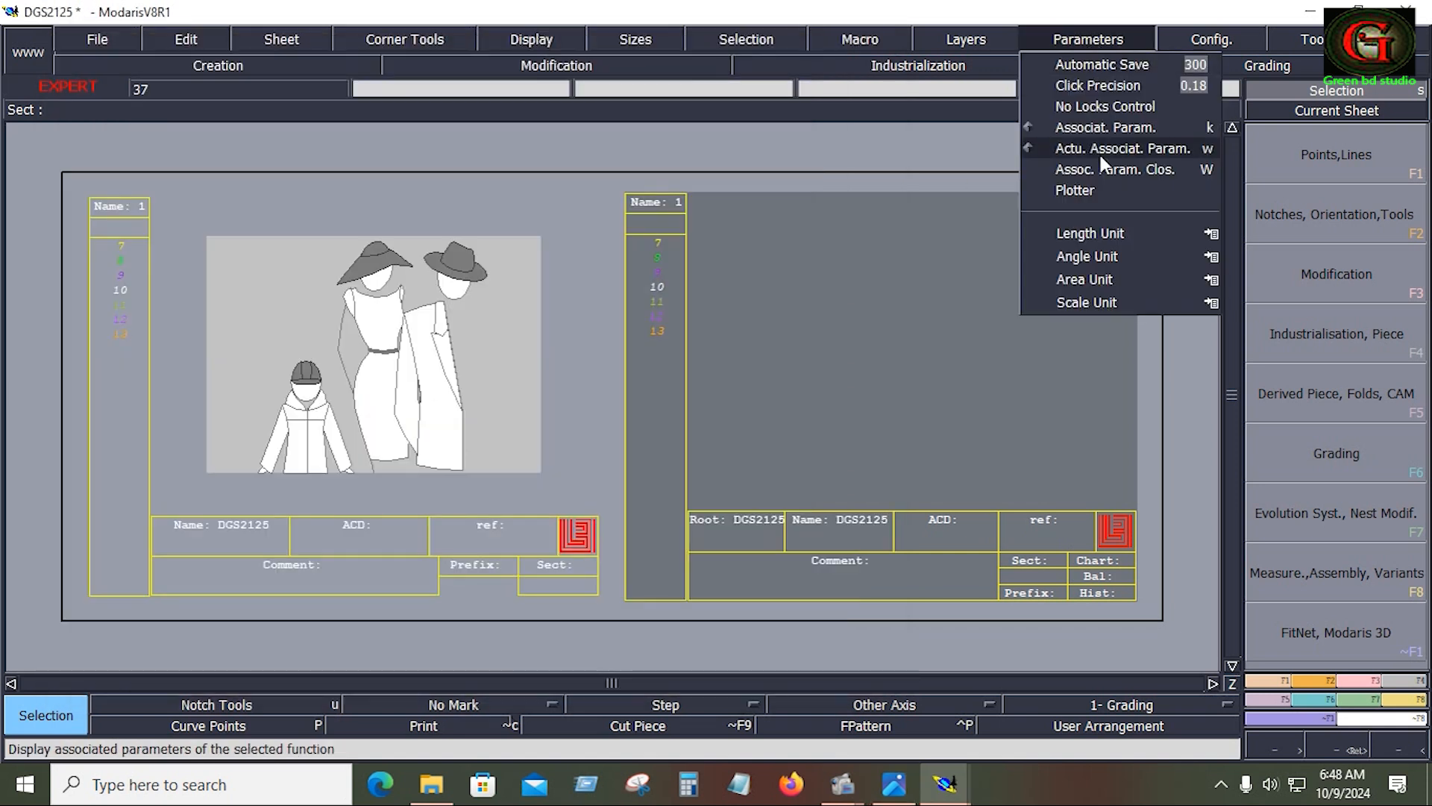
mouse_move(1150, 230)
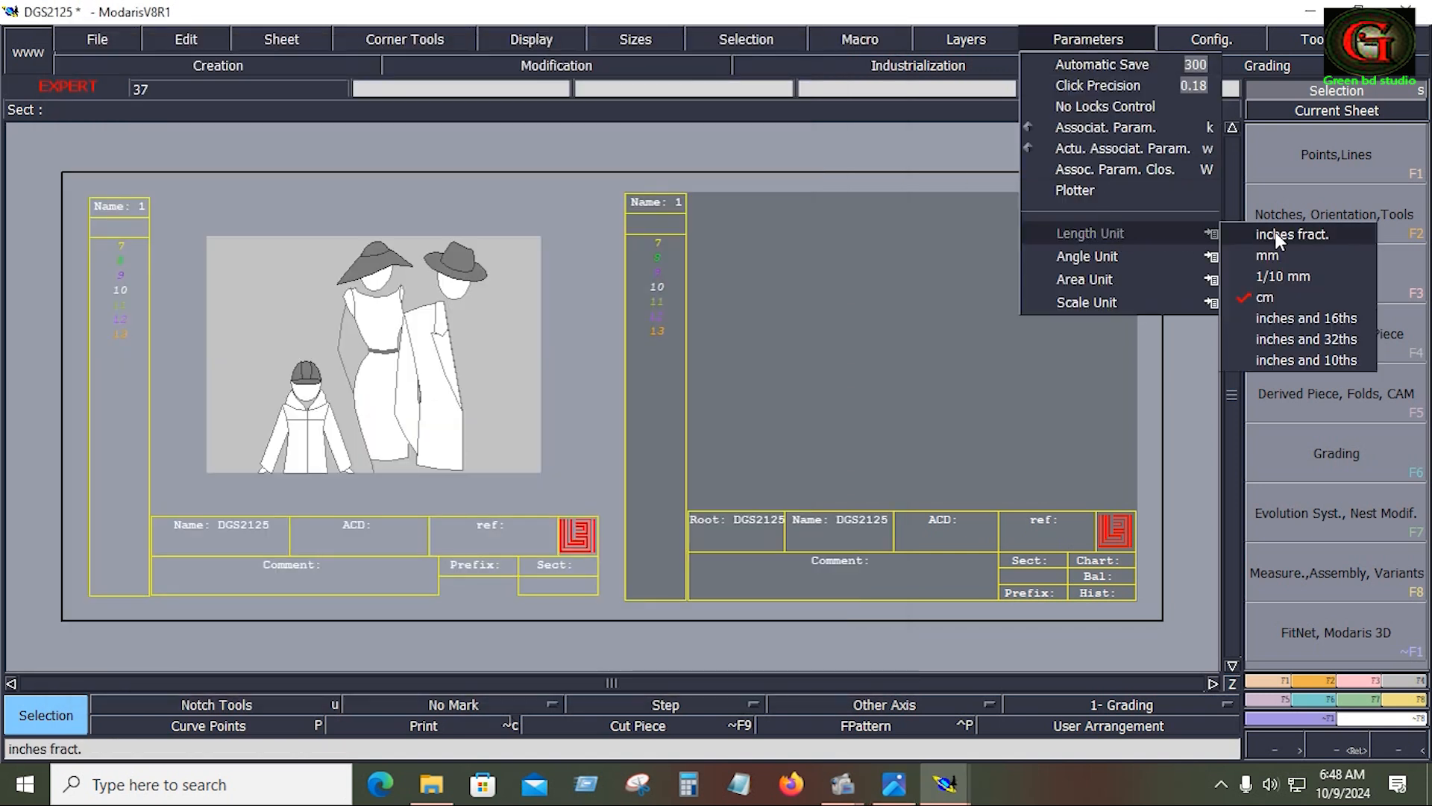
click(1300, 359)
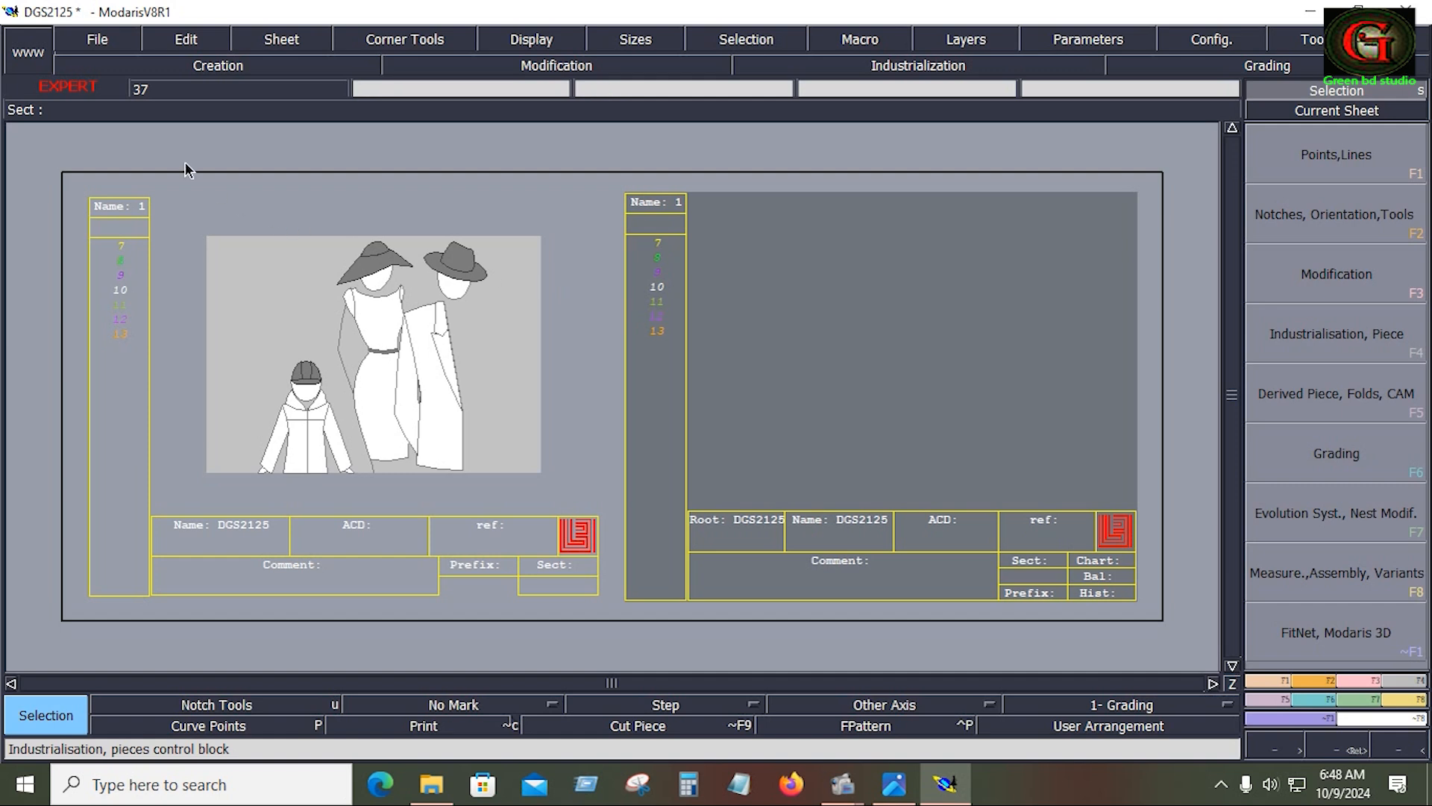
click(106, 46)
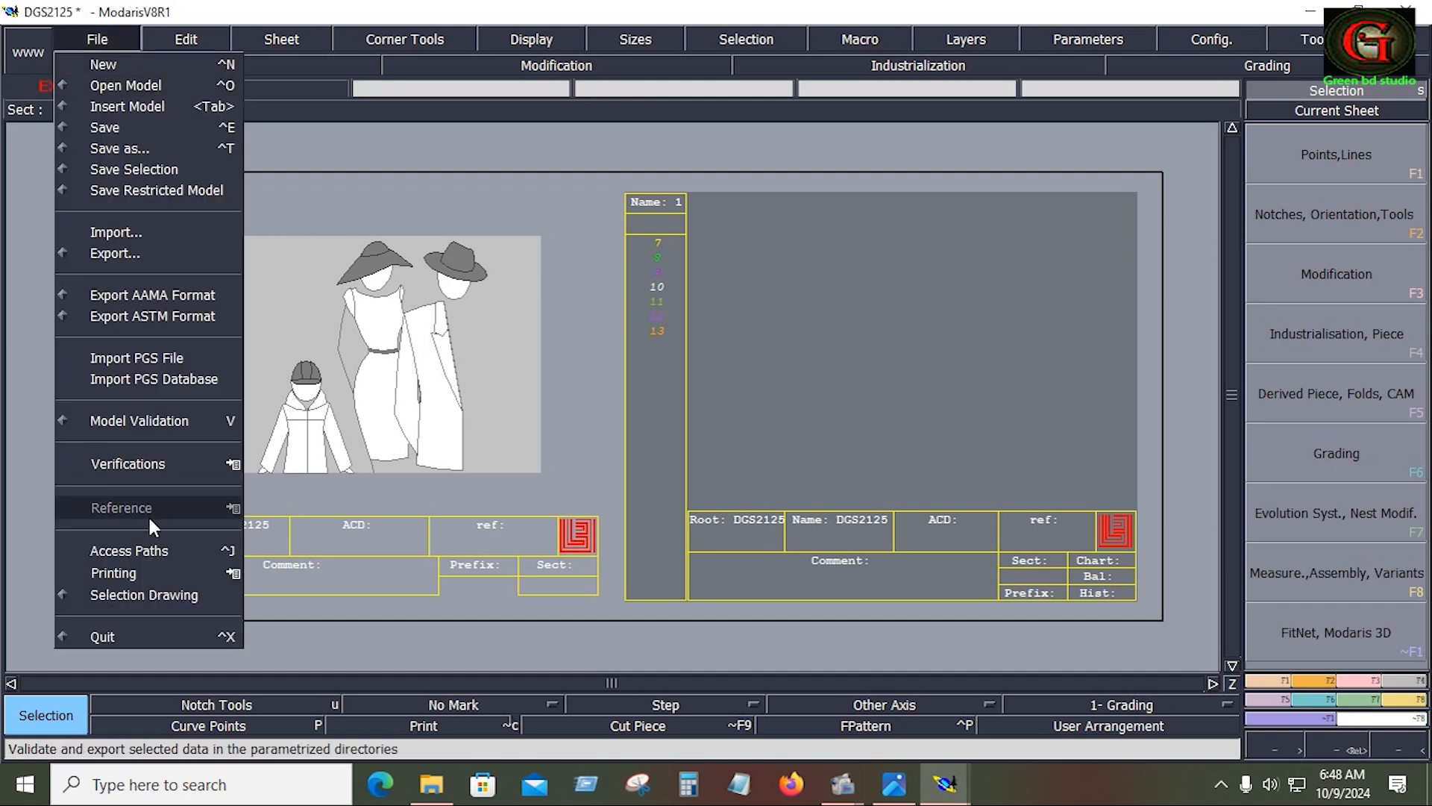
click(150, 552)
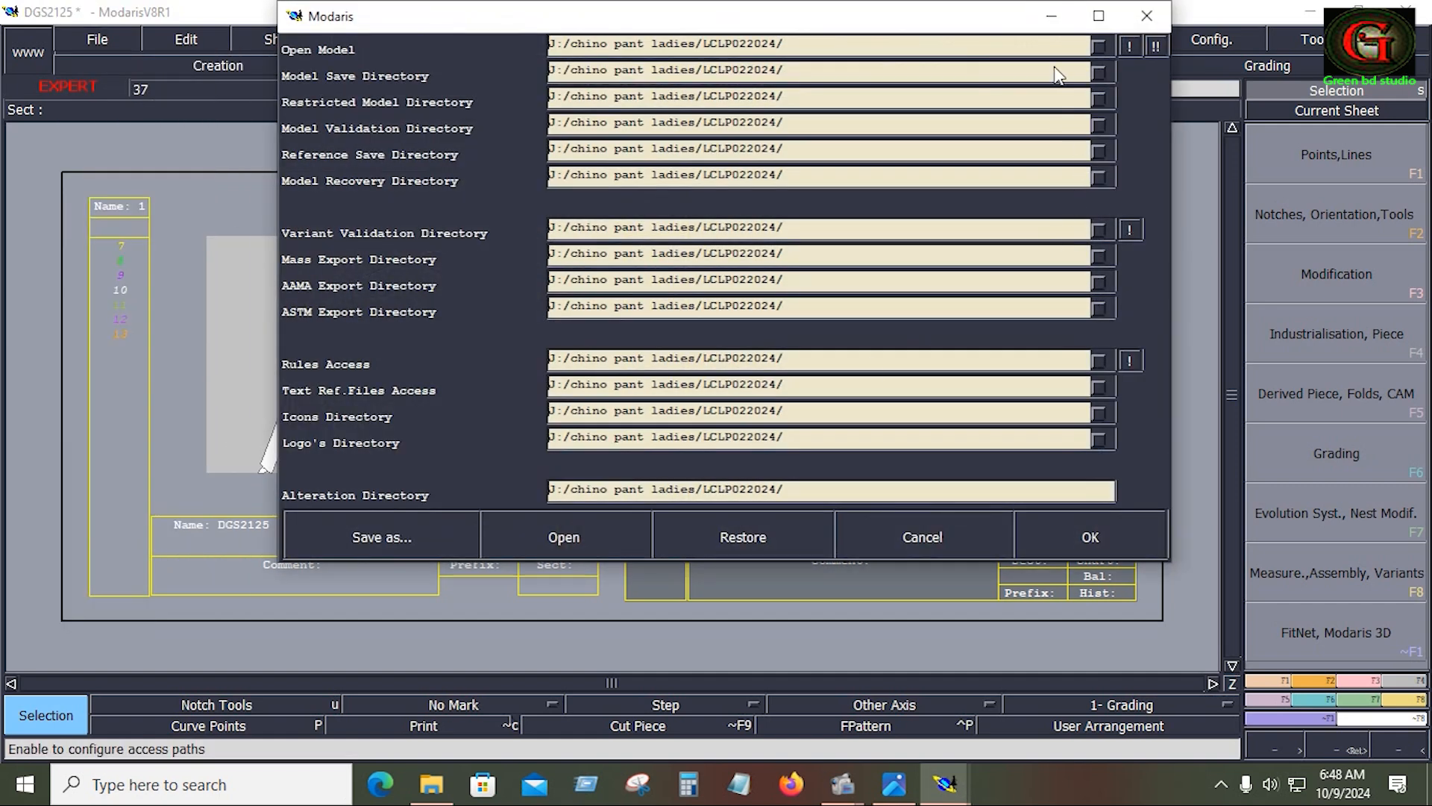
click(1048, 50)
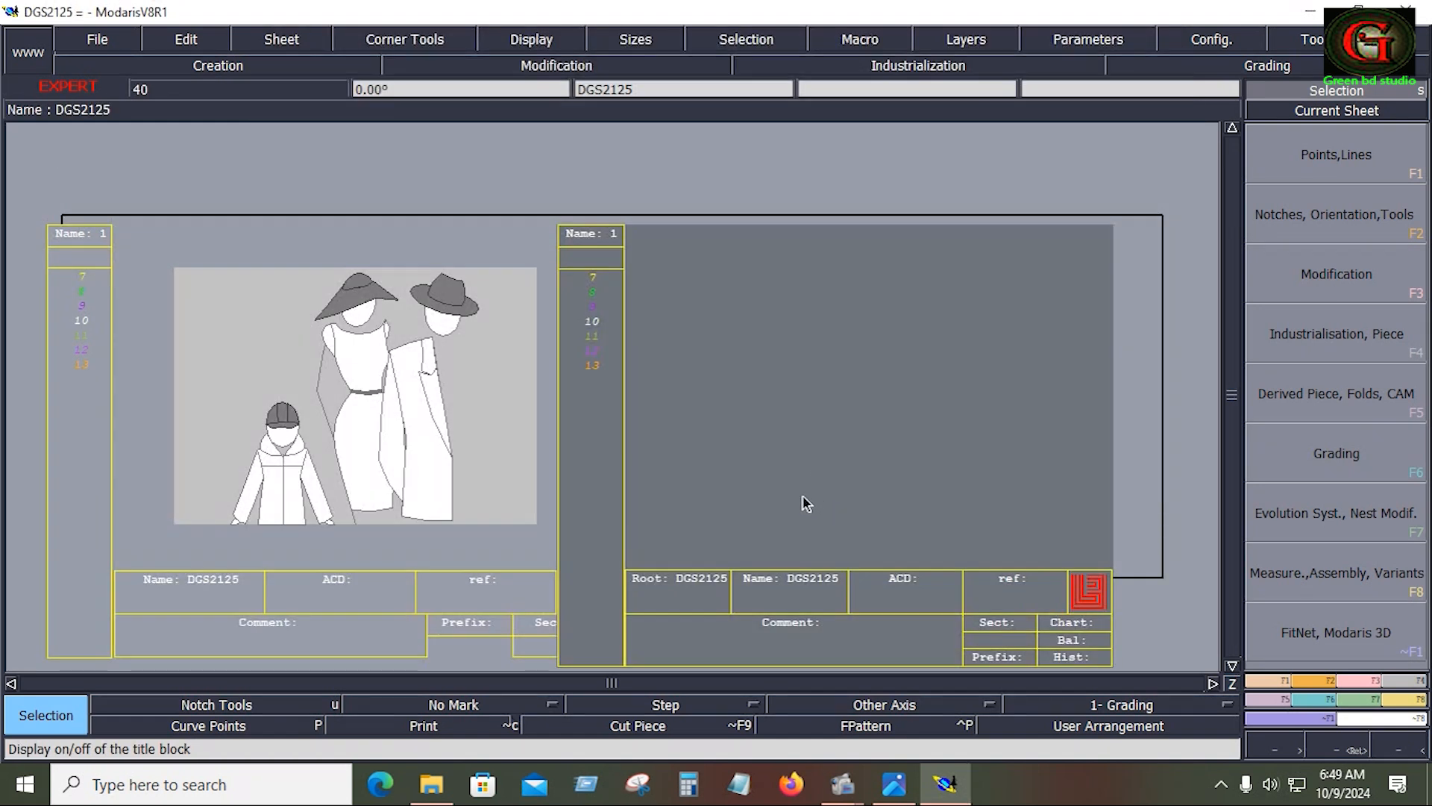
Open the access paths and browse the pattern (J:) drive for the style's folder as the Open Model directory
click(106, 38)
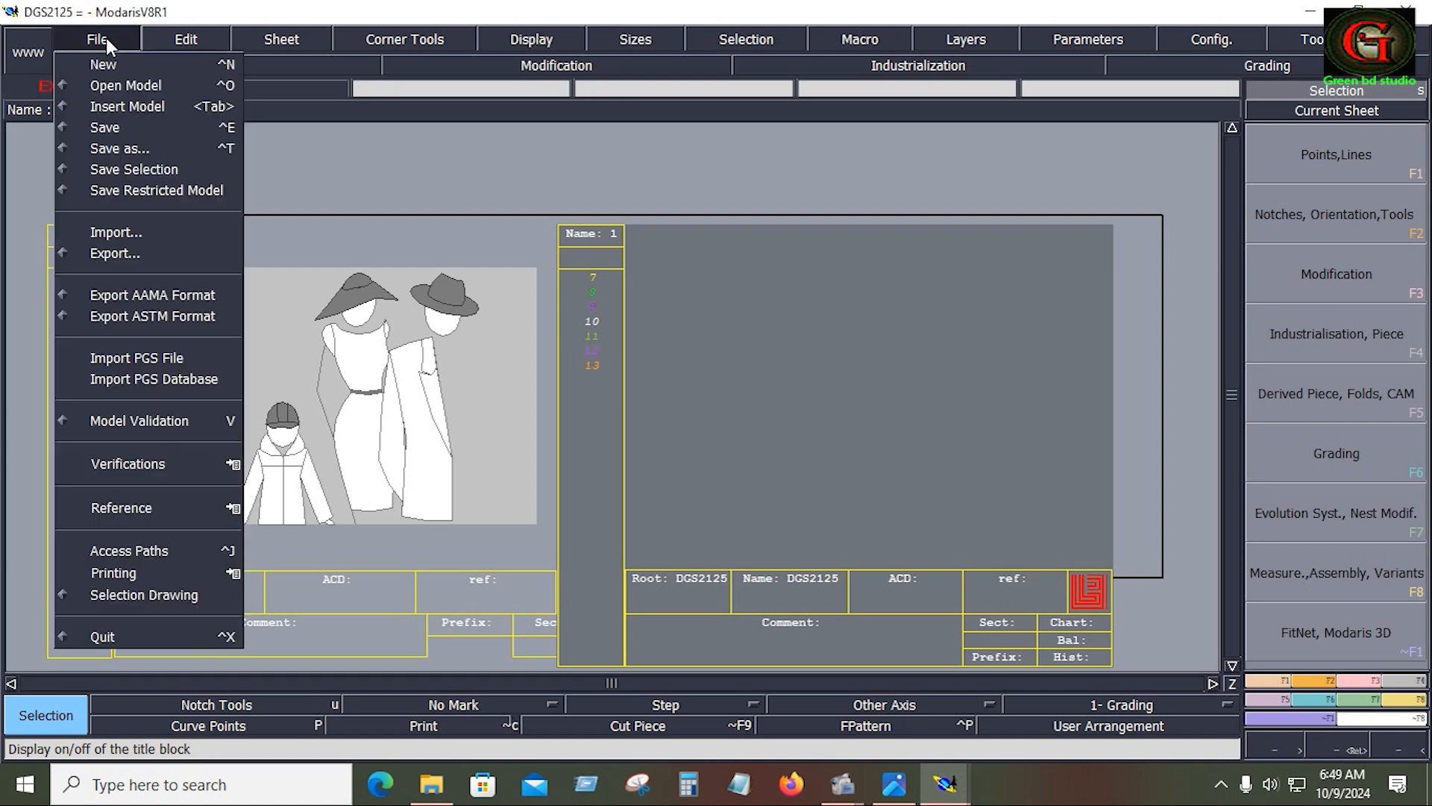
click(141, 550)
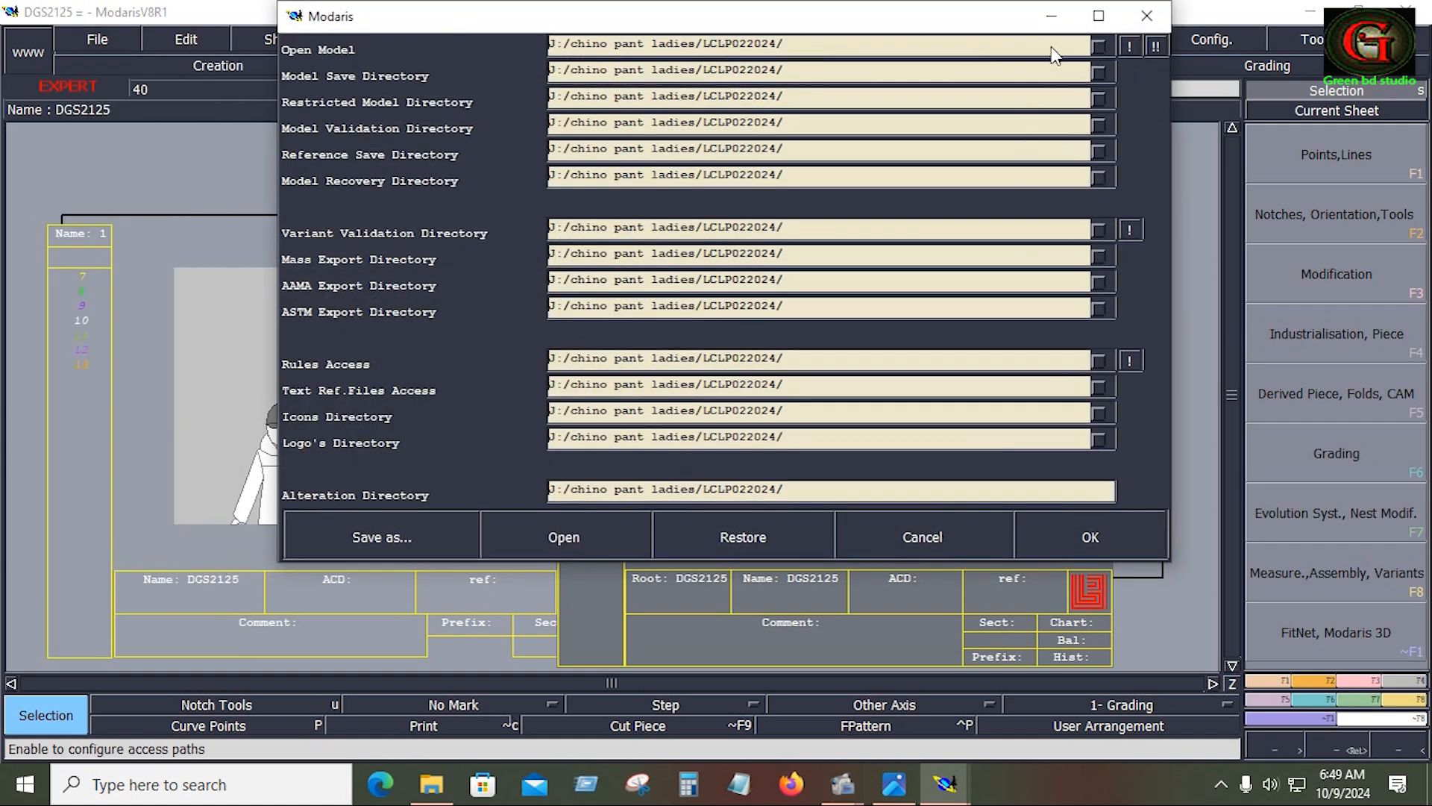
click(1058, 48)
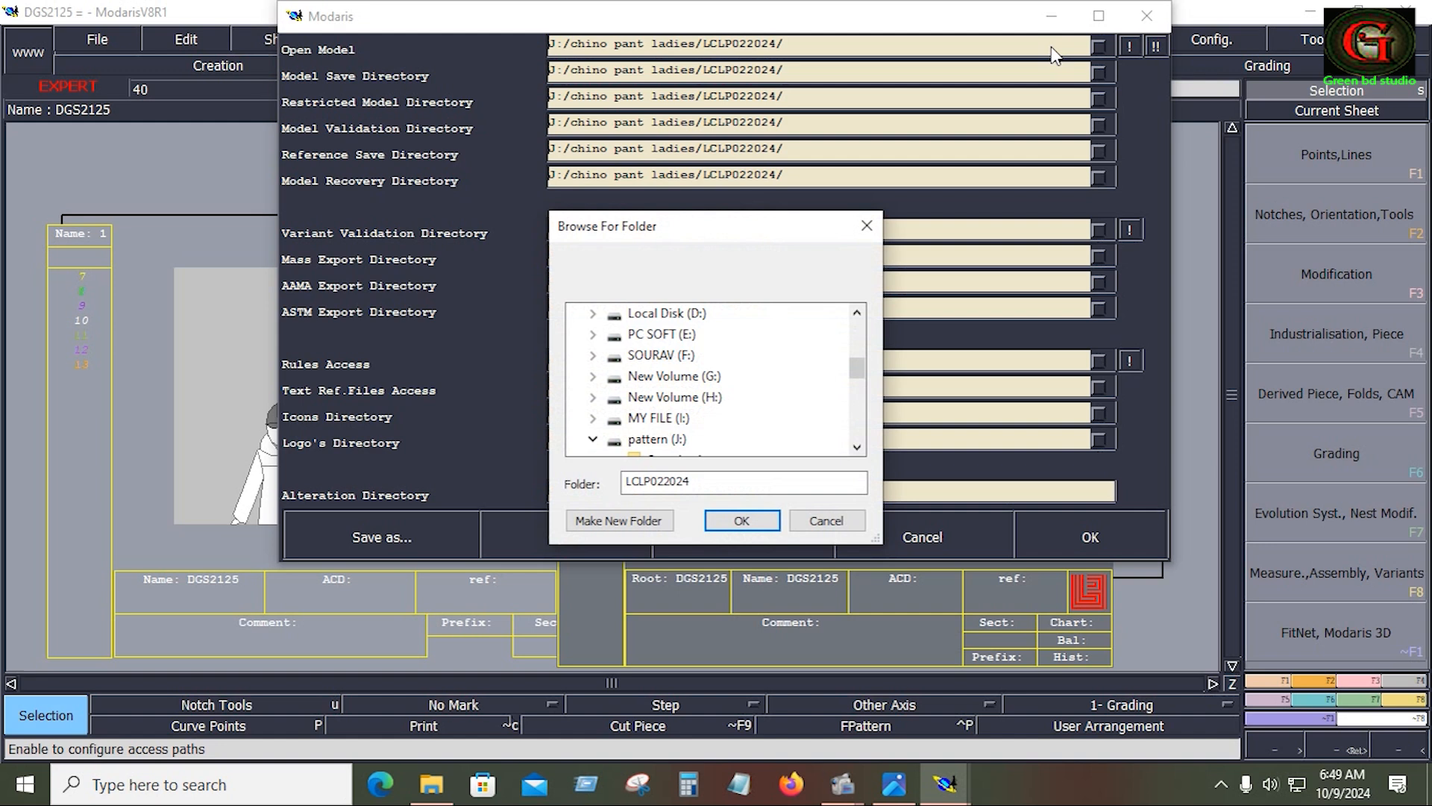
click(648, 440)
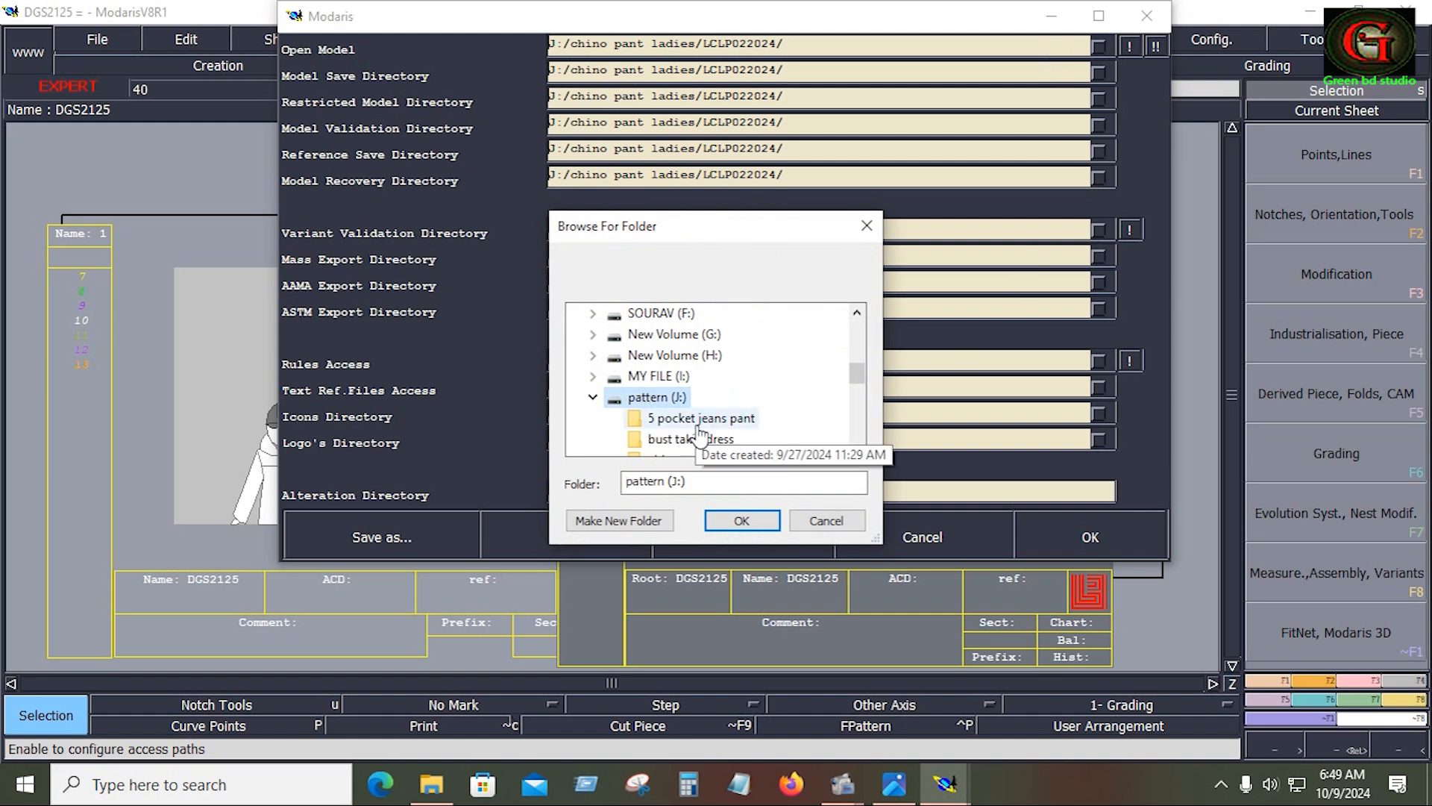
scroll(770, 419, down, 1)
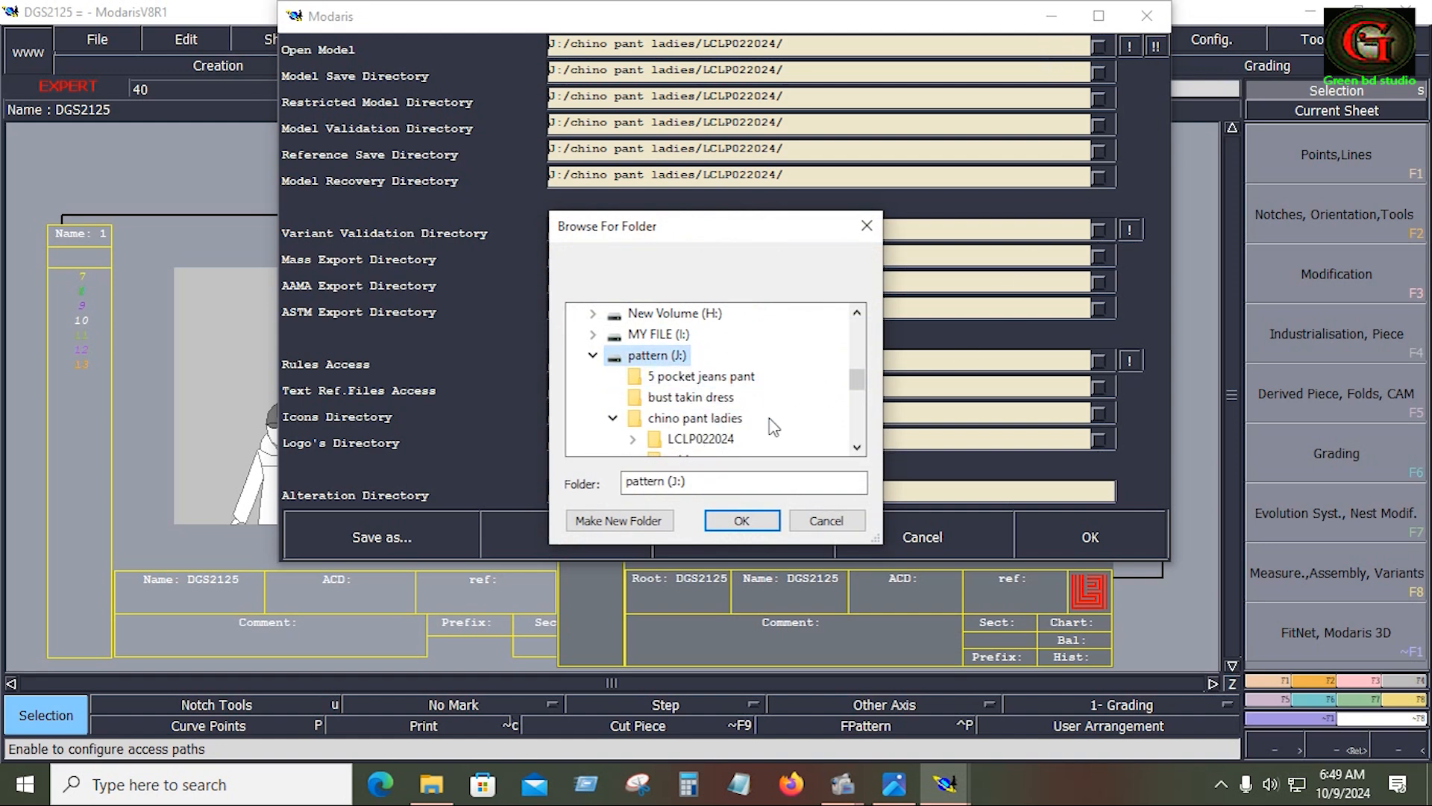
scroll(774, 426, down, 2)
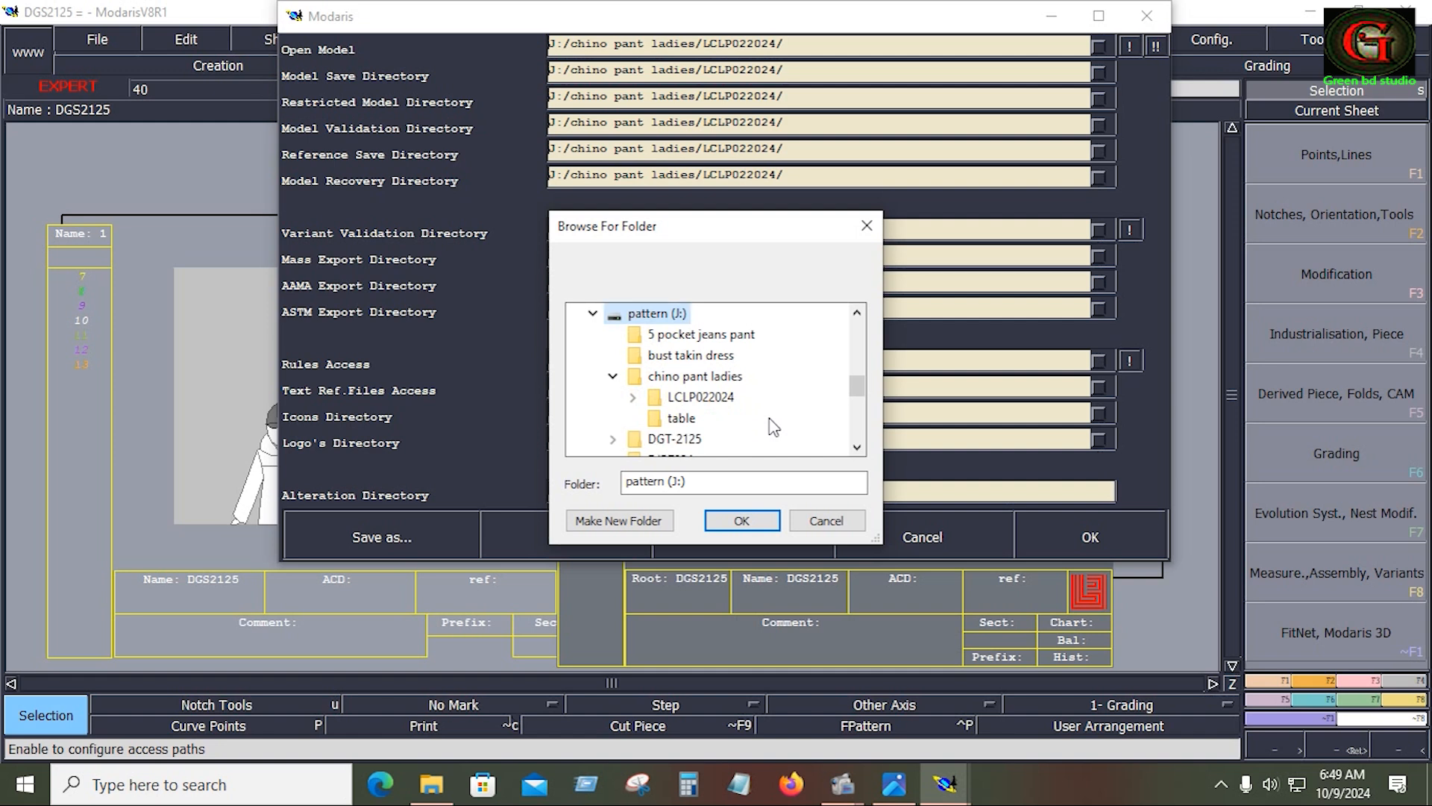
scroll(774, 427, down, 1)
scroll(774, 427, down, 3)
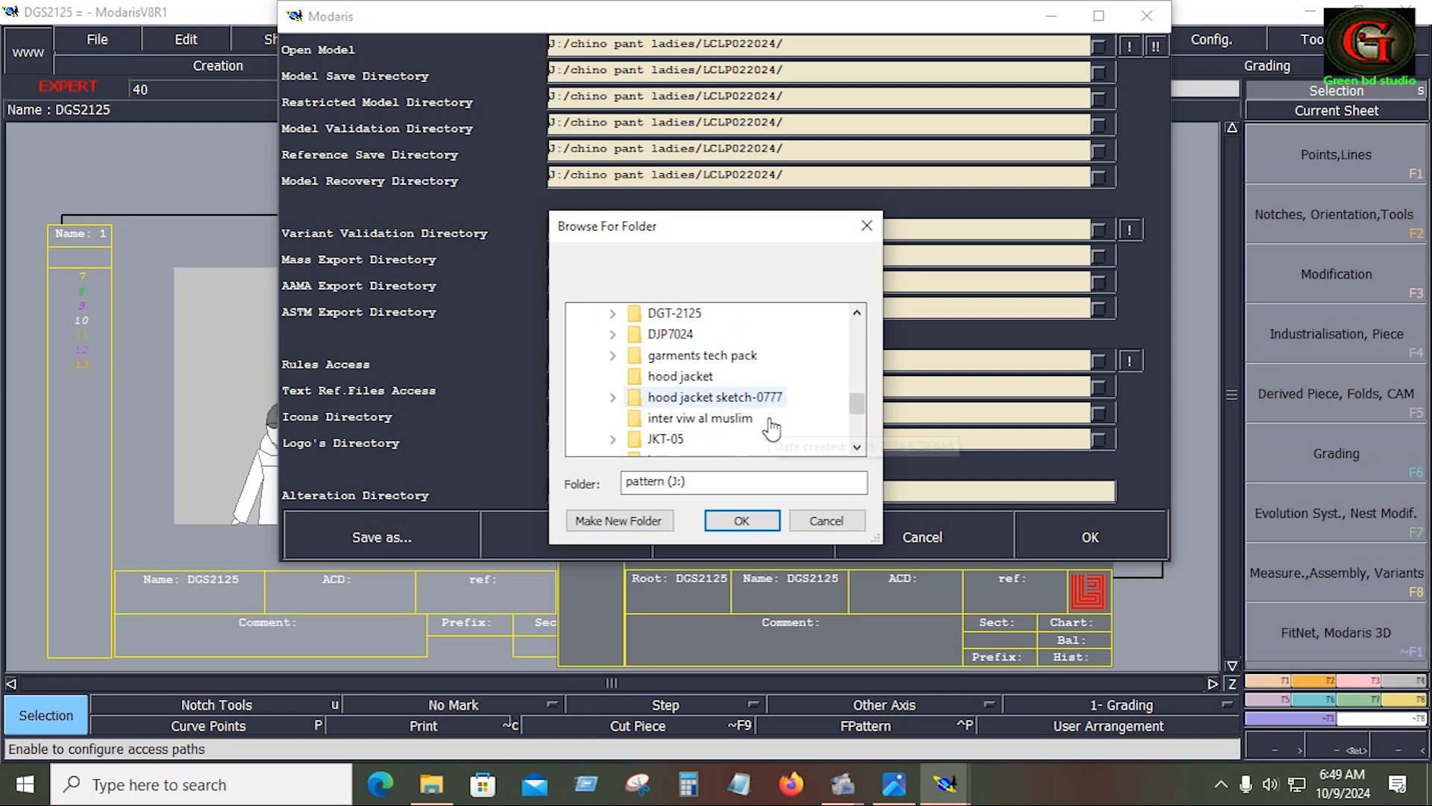
scroll(772, 463, up, 4)
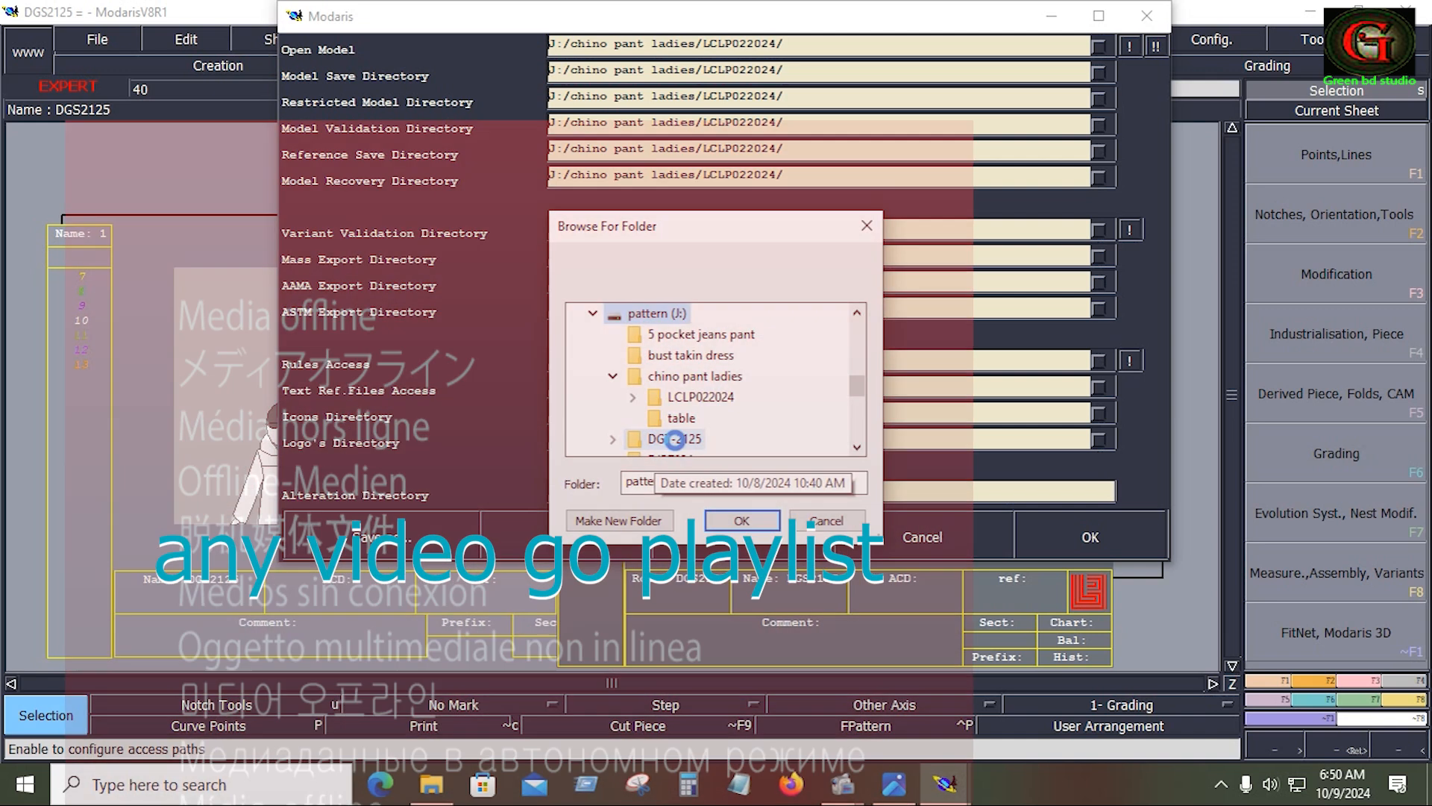
Rename the DGT-2125 folder on the pattern (J:) drive as DGS-2125
right_click(675, 442)
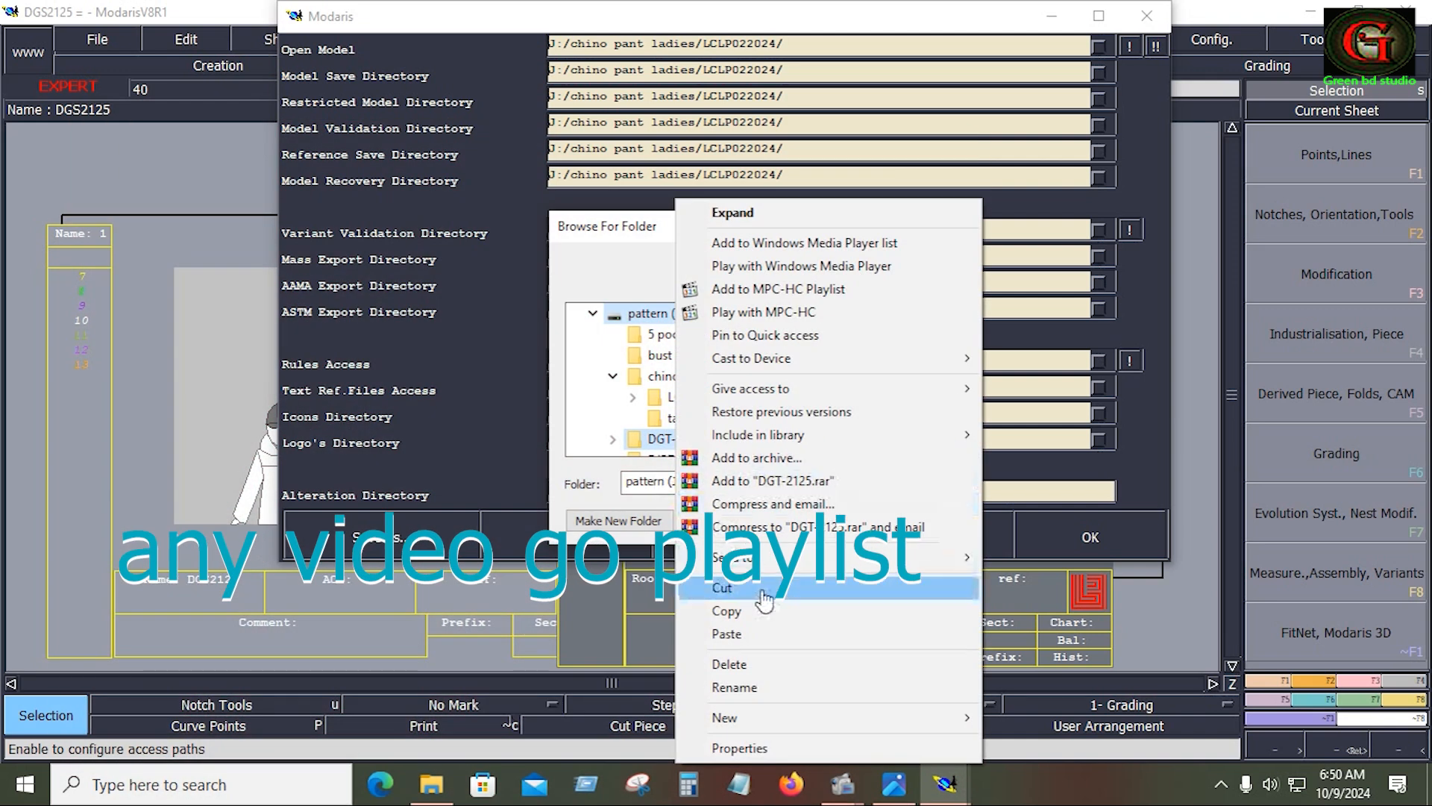
click(732, 688)
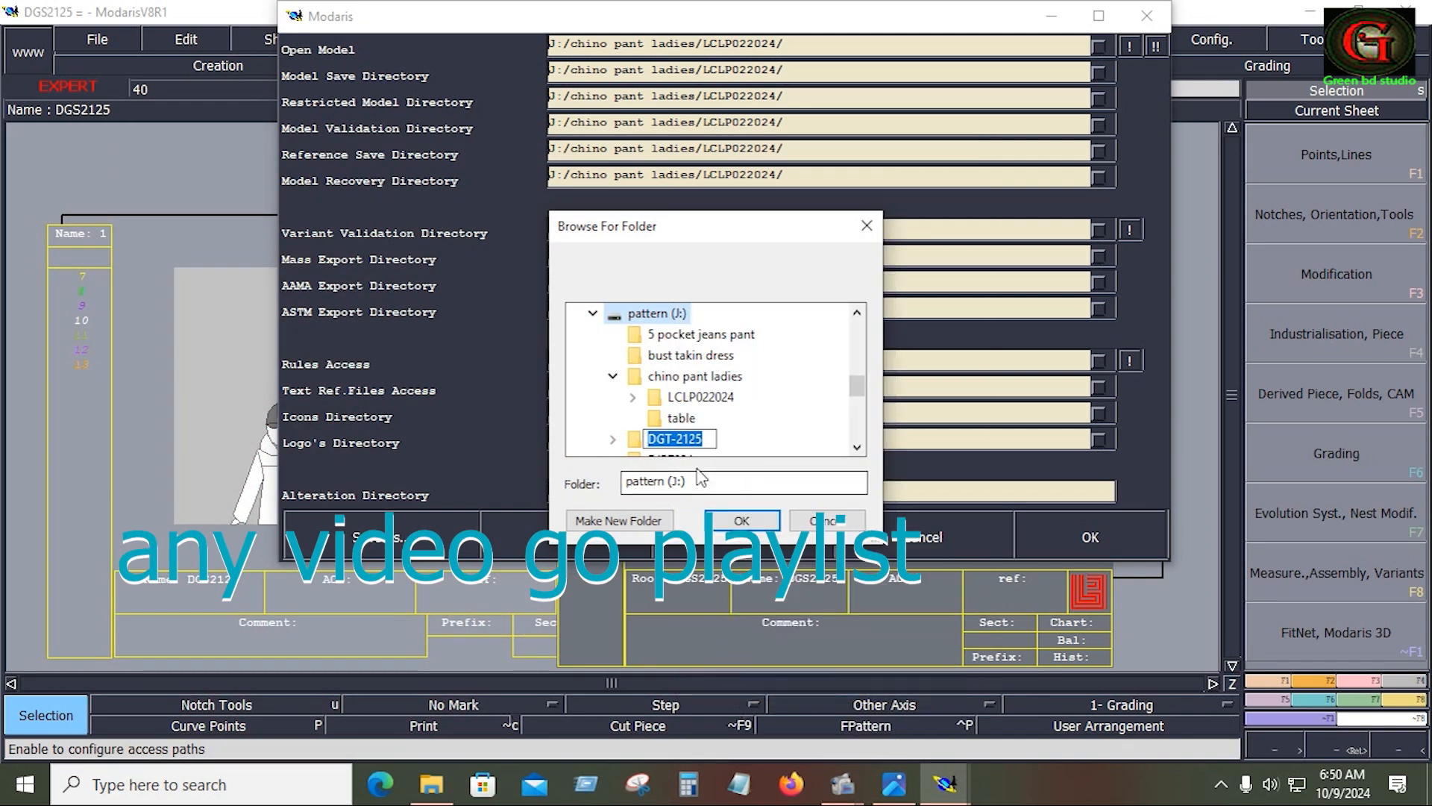
click(674, 438)
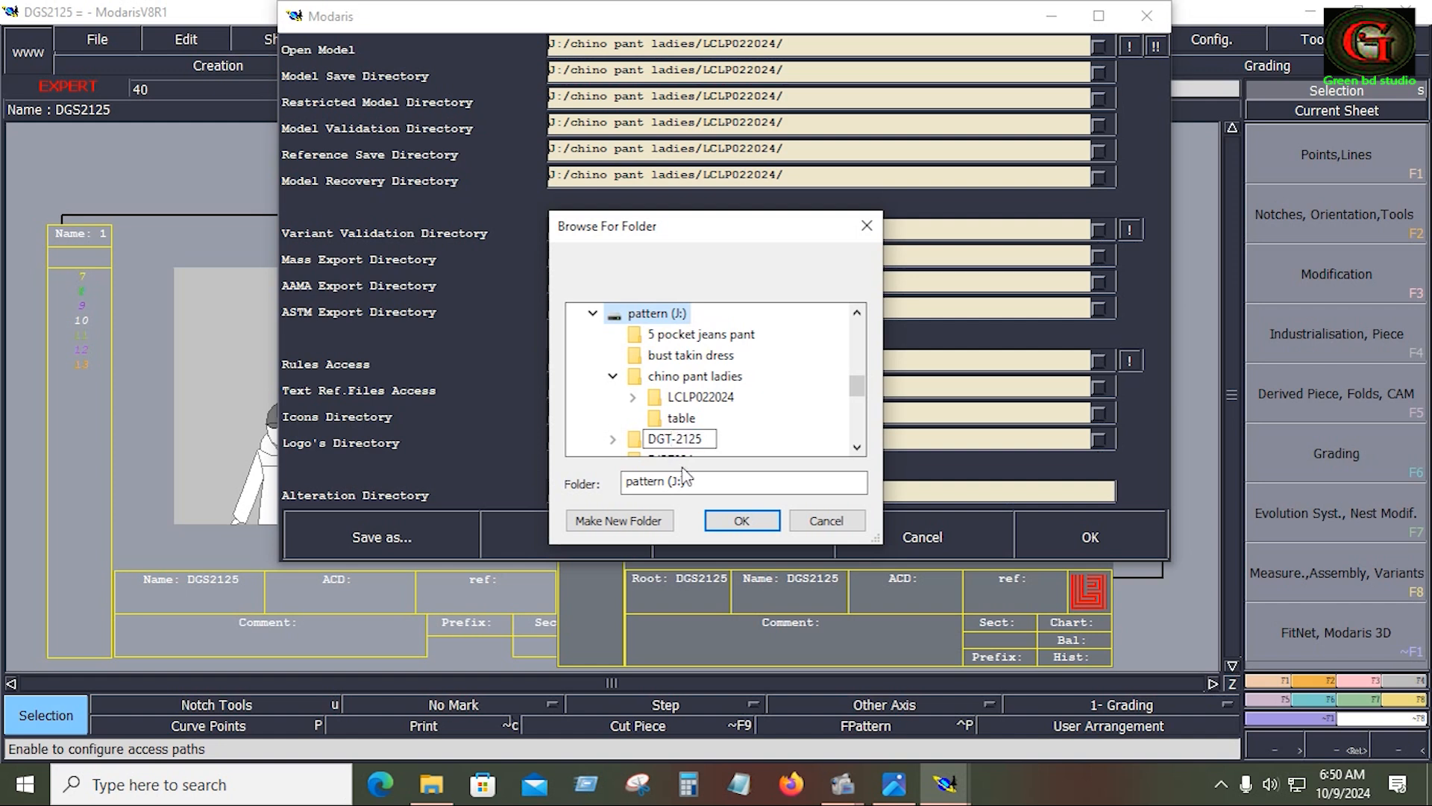
key(BackSpace)
text(S)
key(Return)
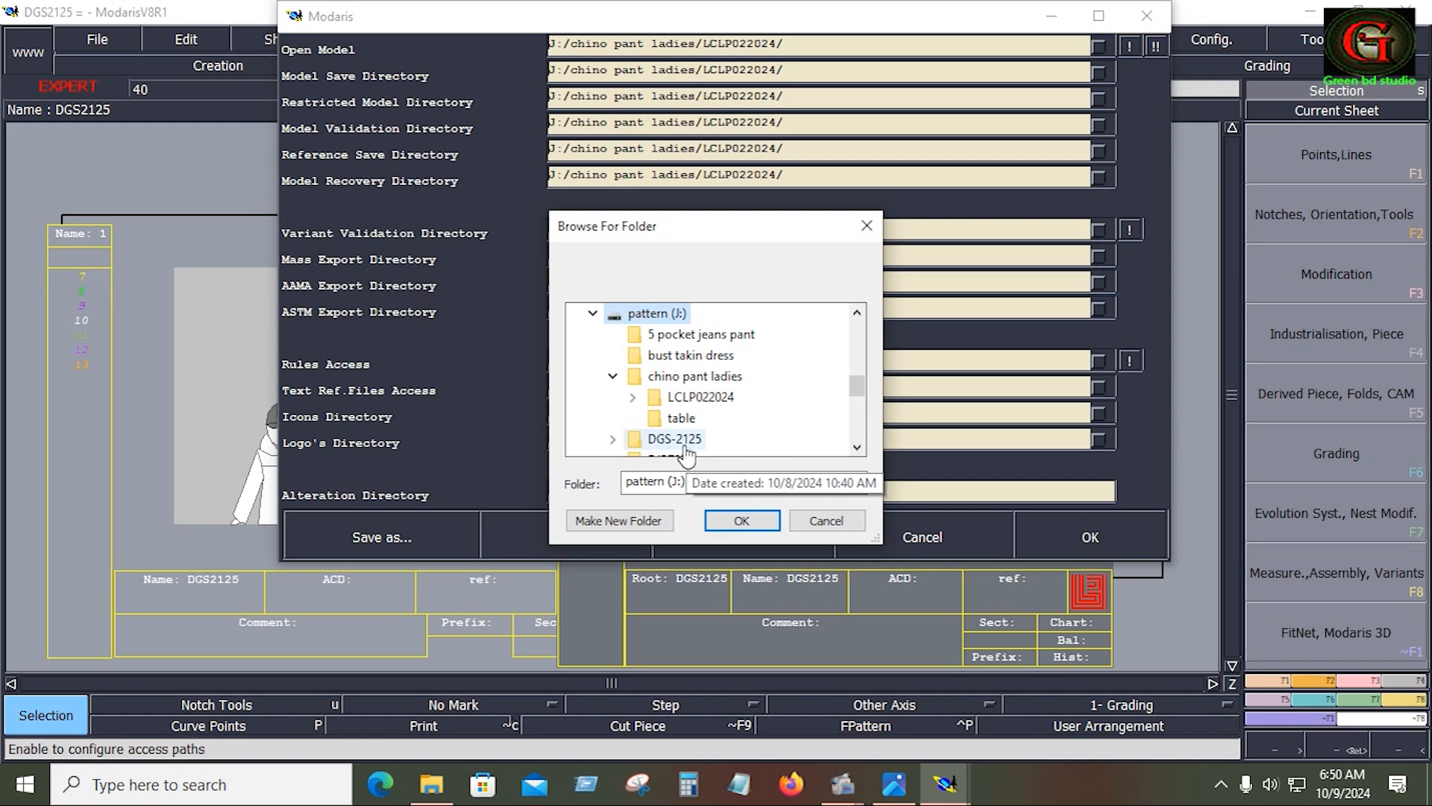
Try to set the Open Model path to the J:/DGS-2125/ folder
click(675, 439)
click(743, 520)
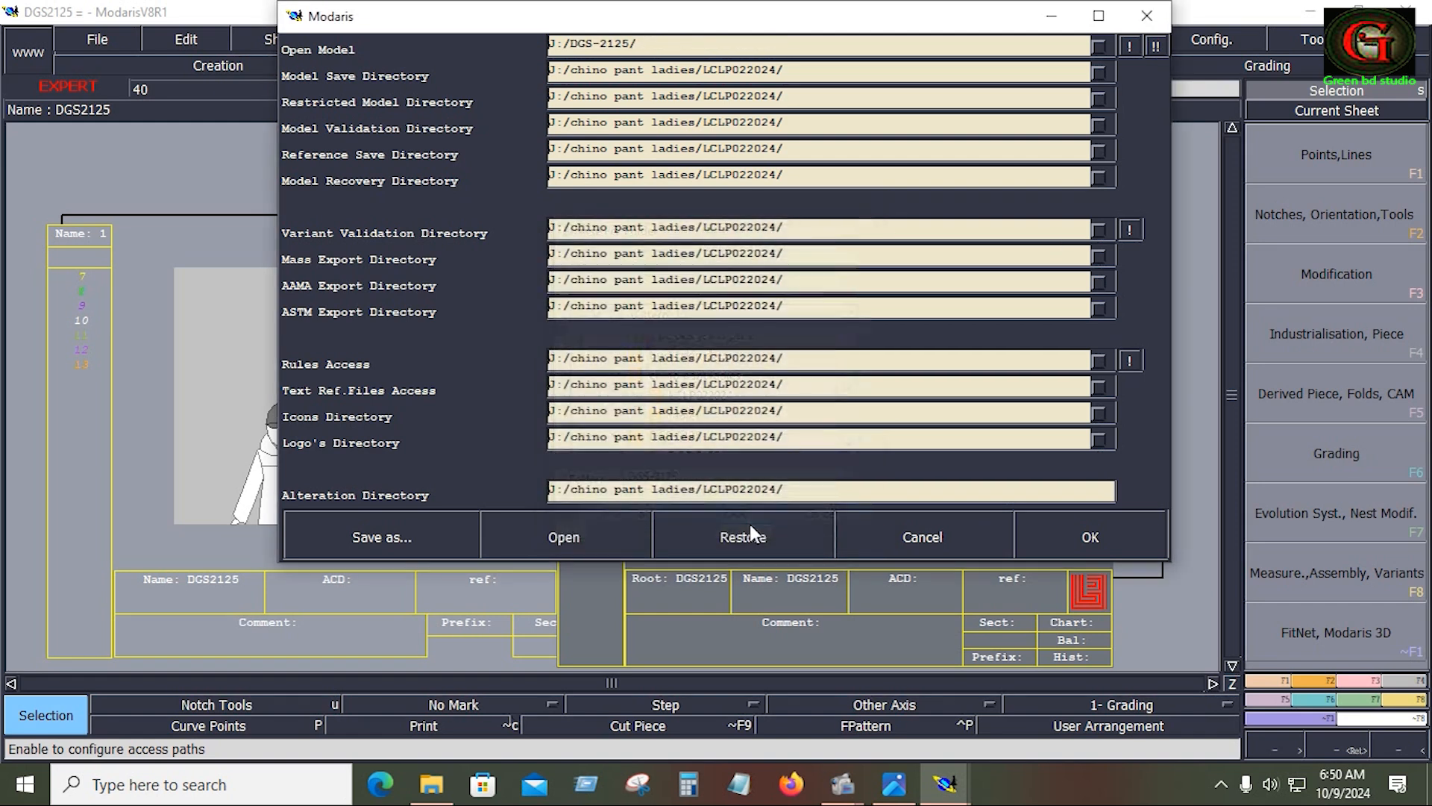
key(Return)
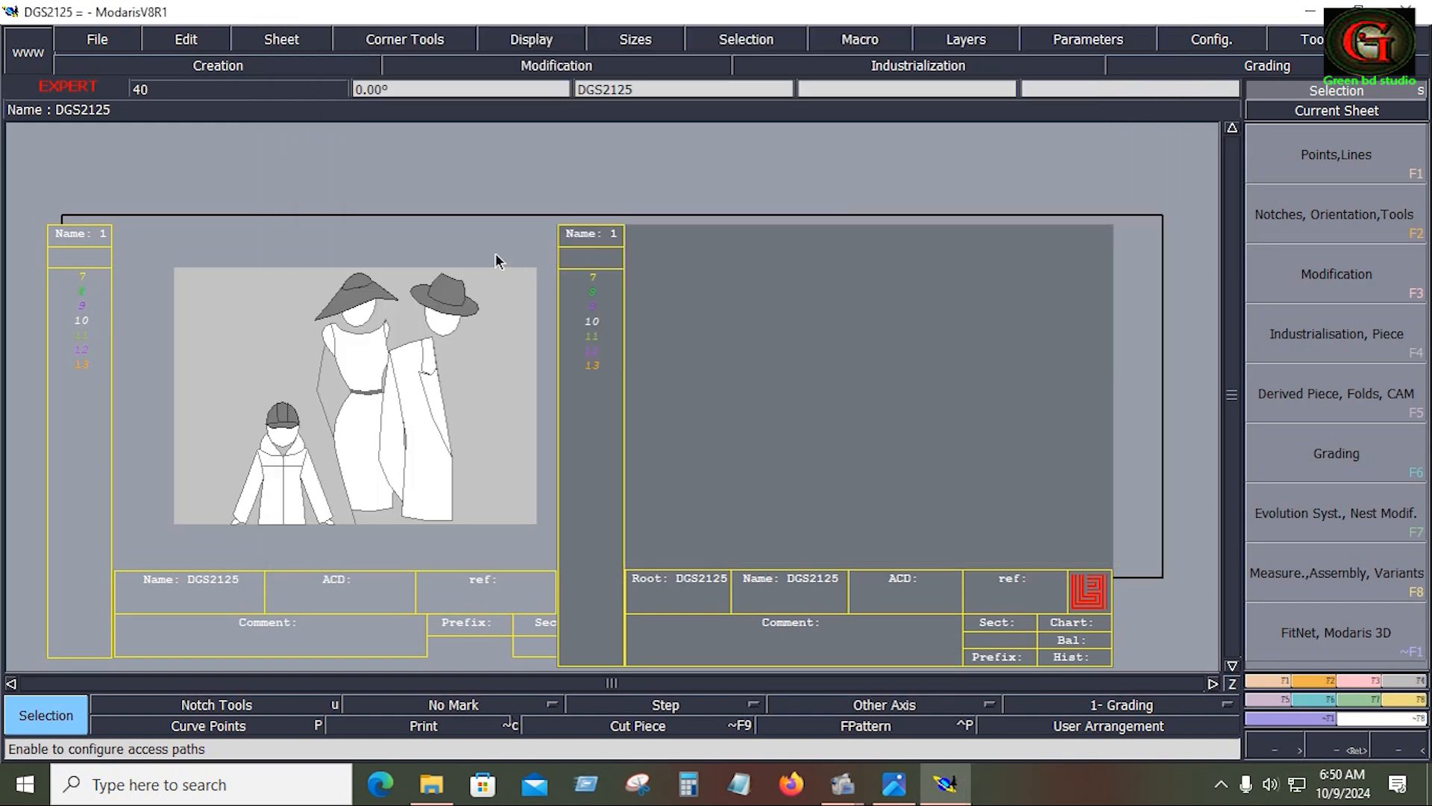
Set the Open Model access path to J:/DGS-2125/DGS-2125/ and apply it to all the other directories
click(107, 43)
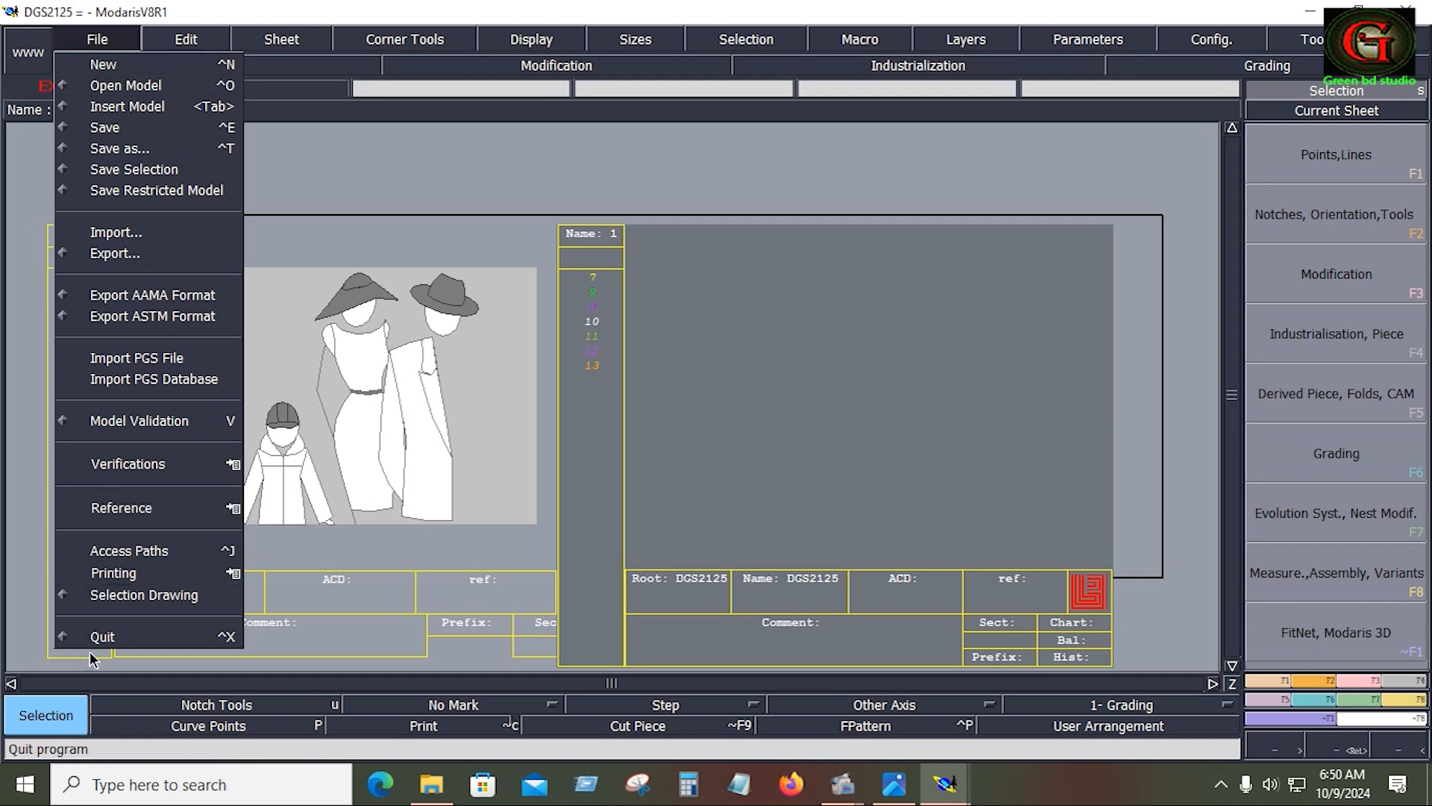
click(138, 552)
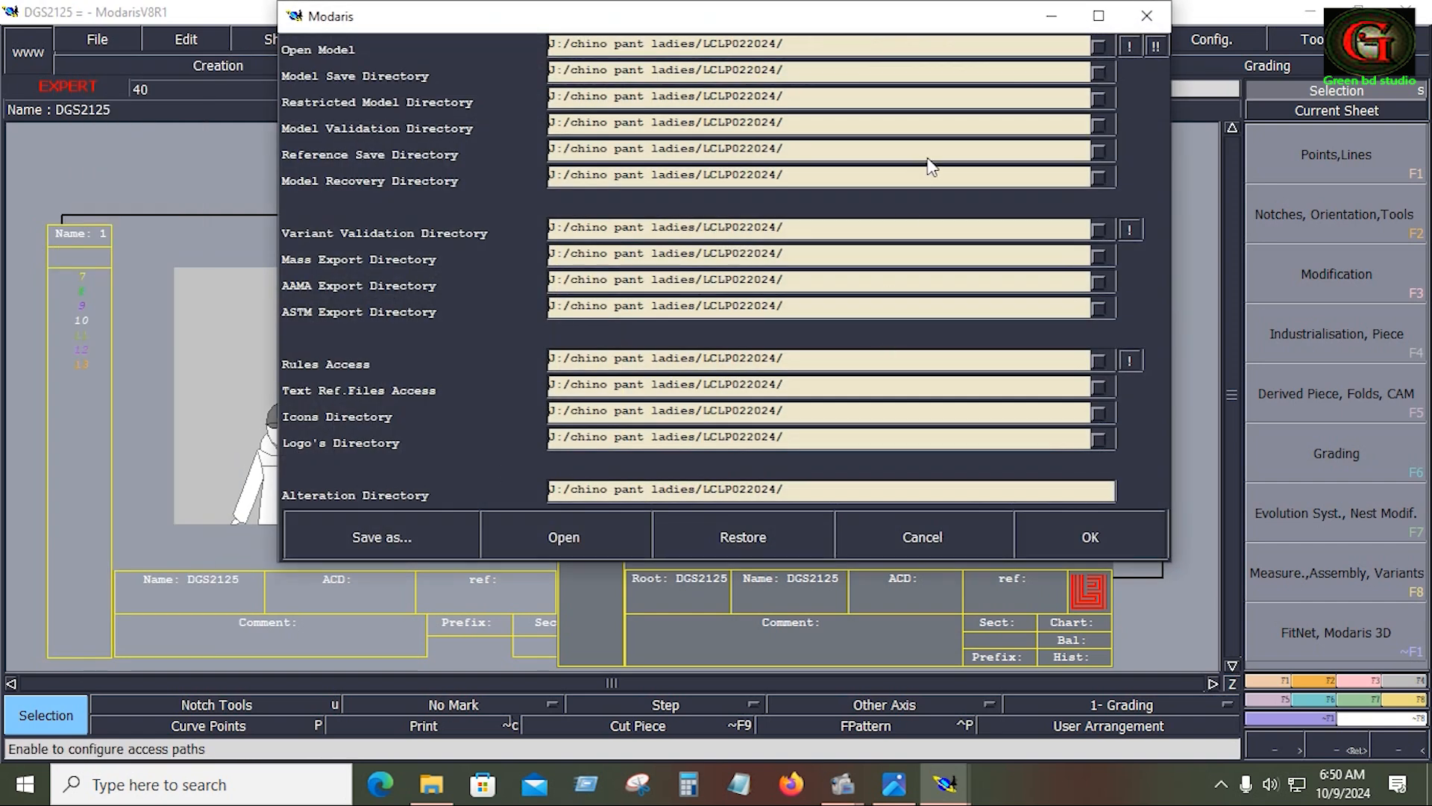
click(1030, 47)
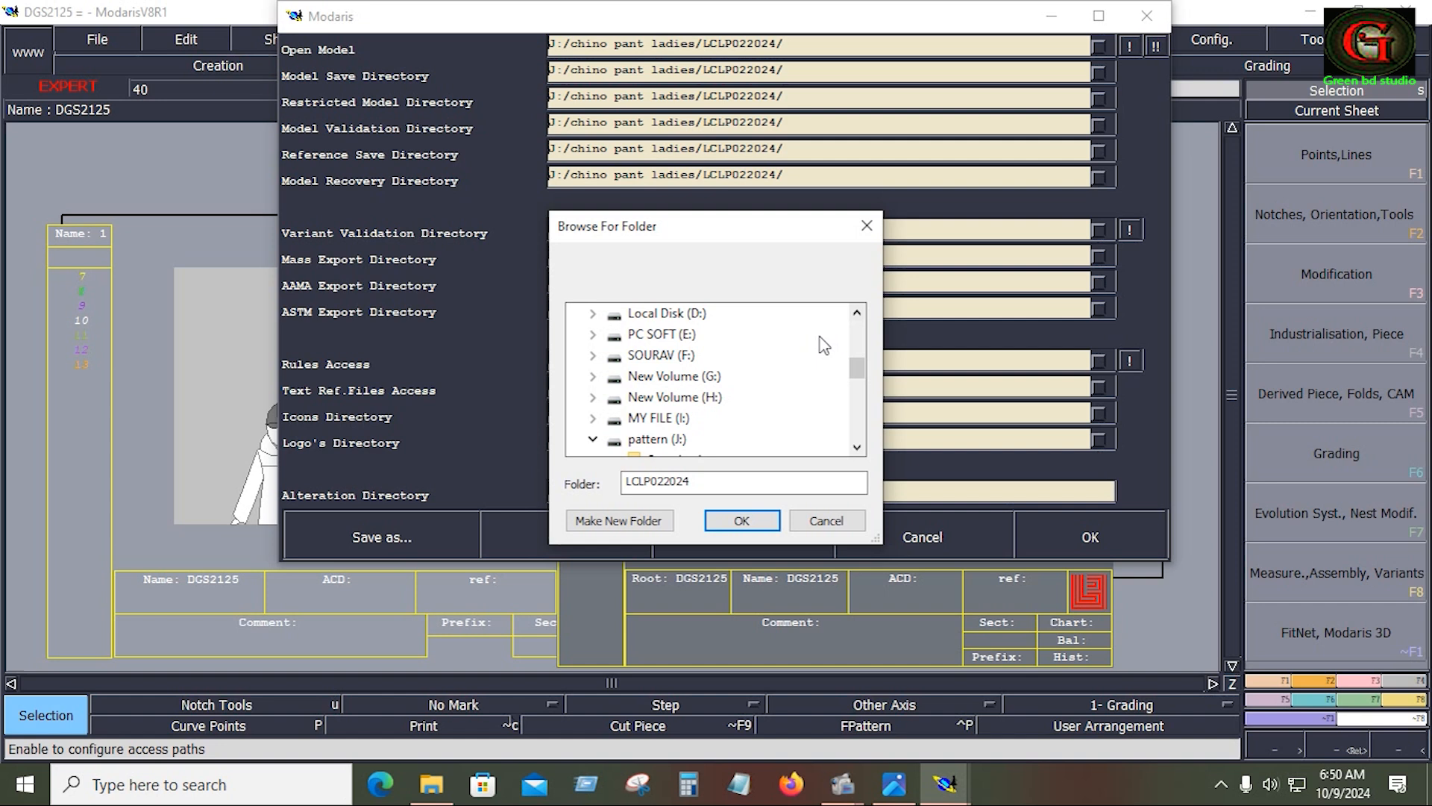
click(665, 444)
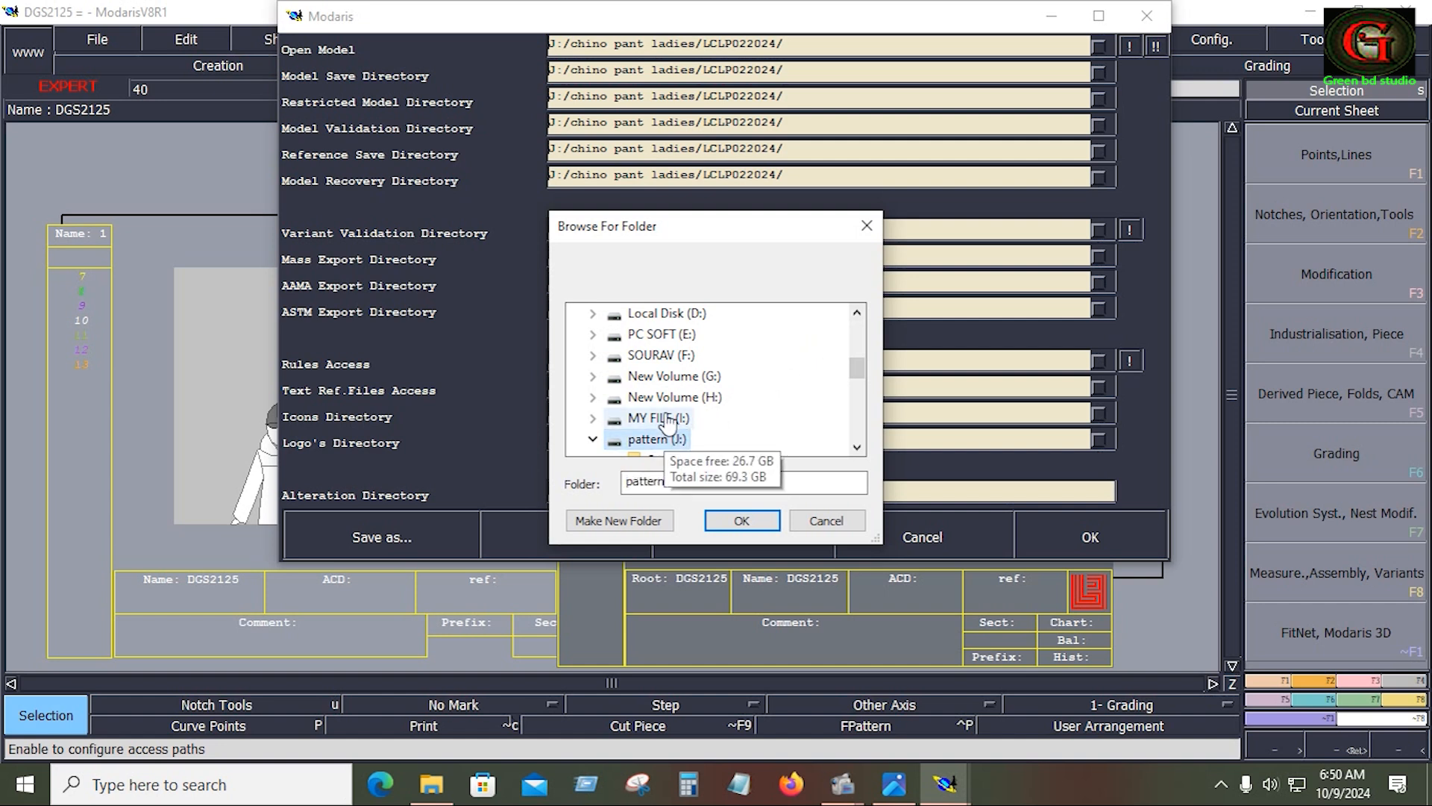
scroll(667, 444, down, 3)
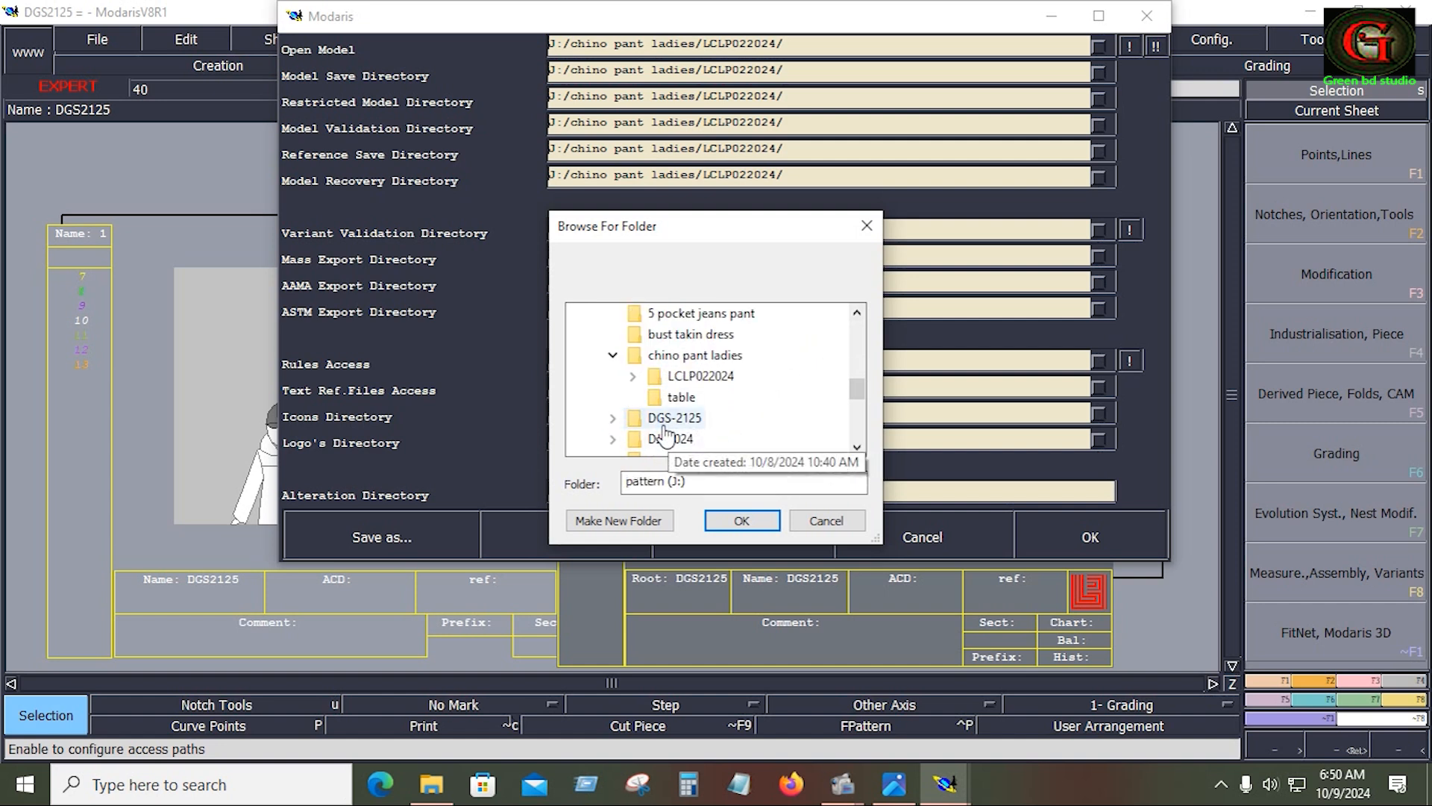
click(667, 422)
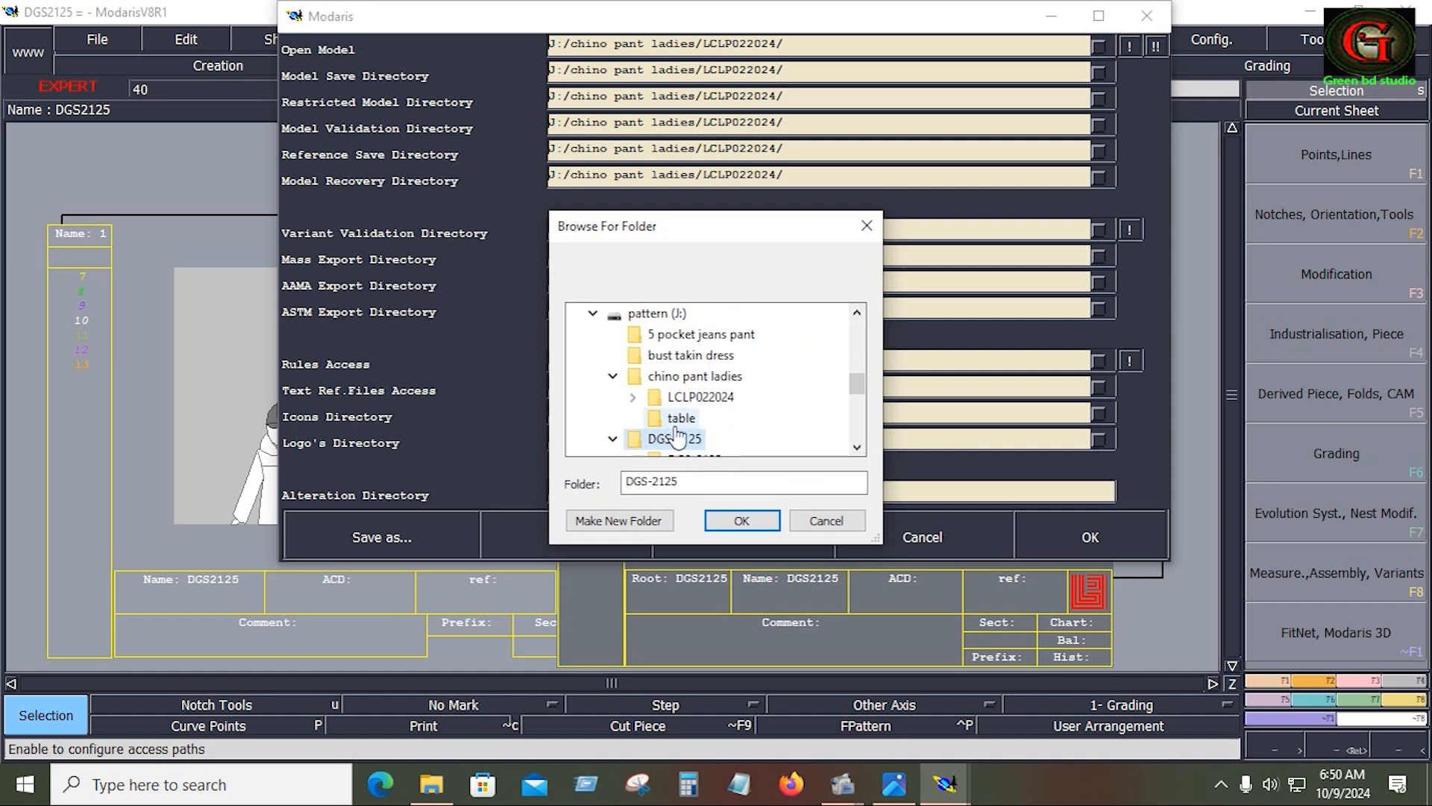
click(695, 454)
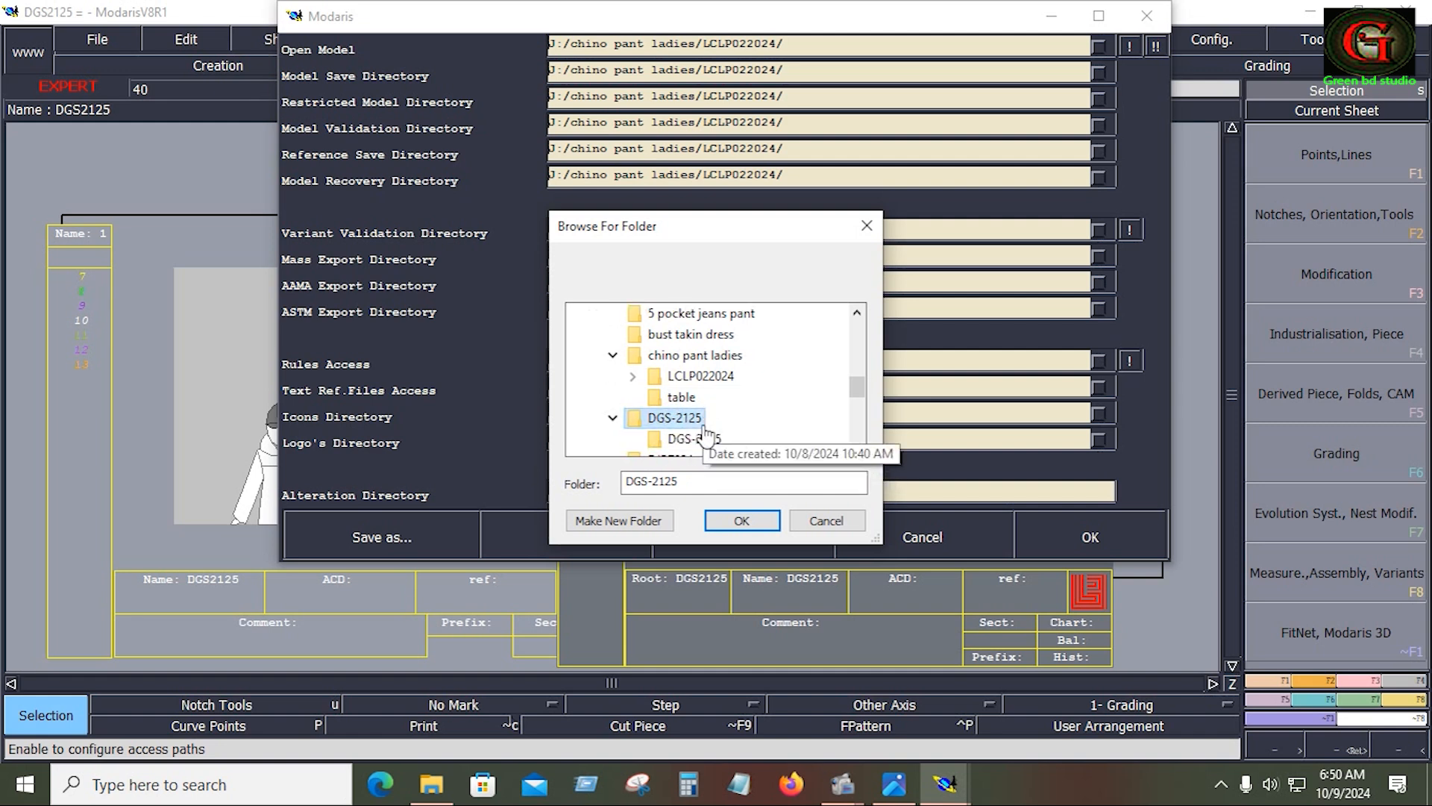
click(742, 520)
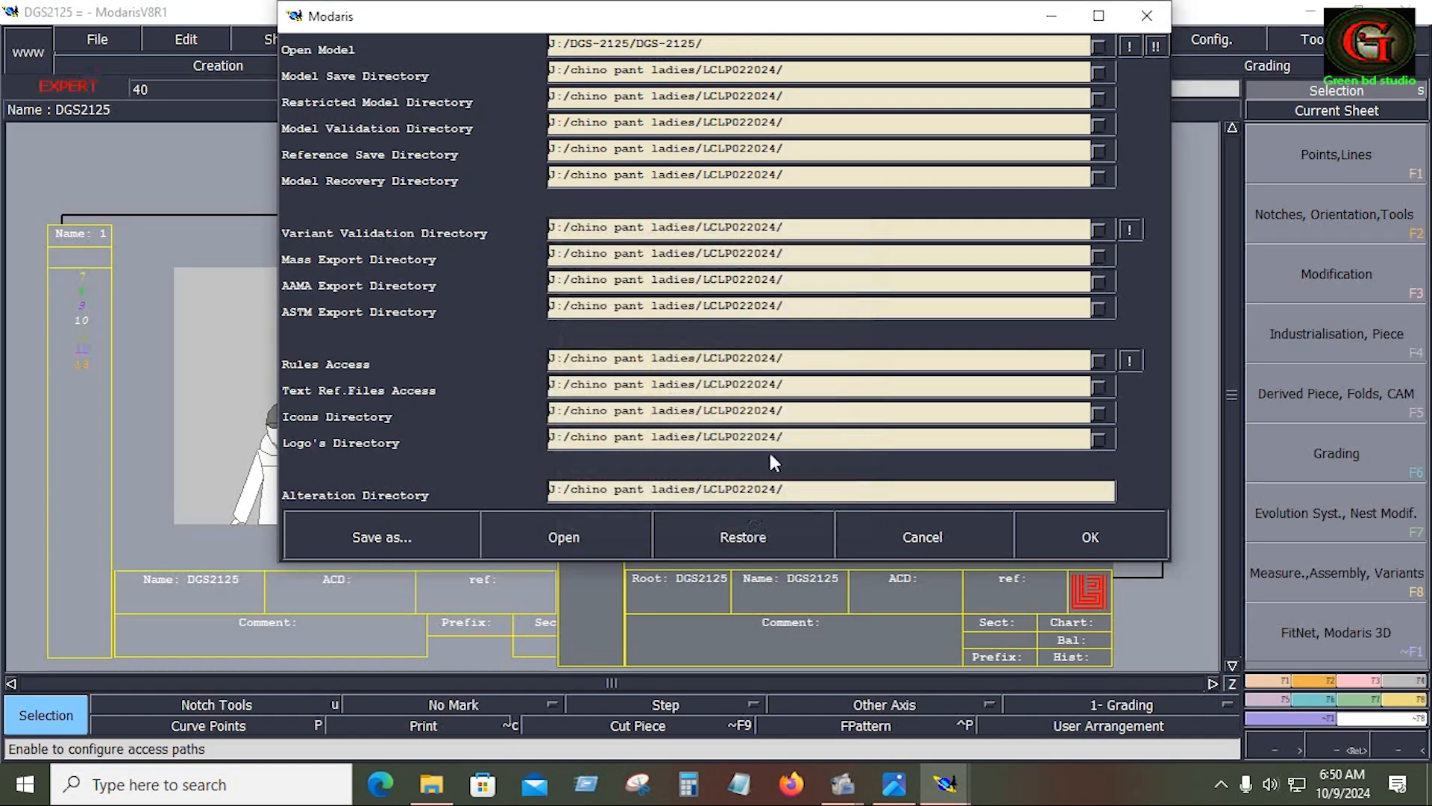
click(1156, 46)
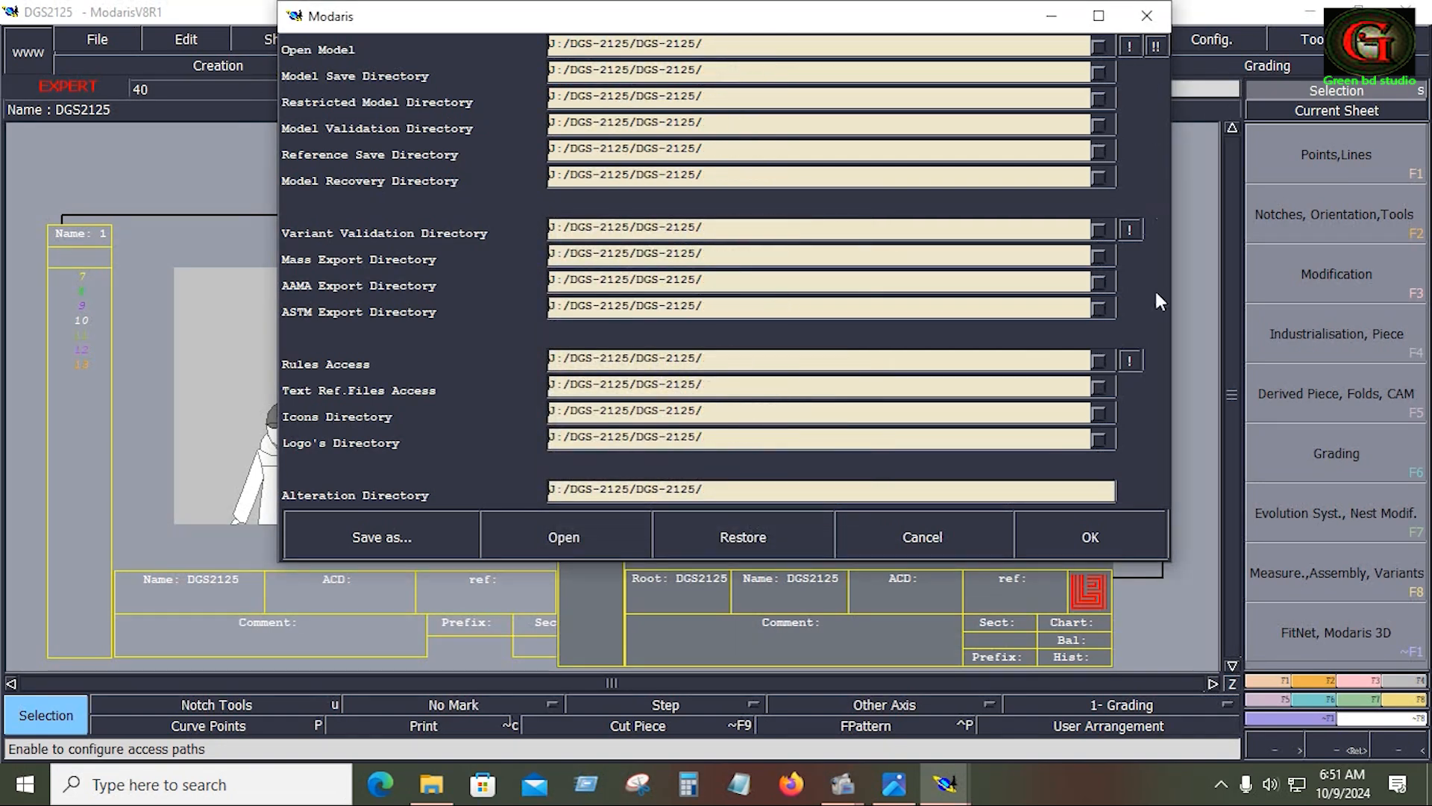
click(1104, 536)
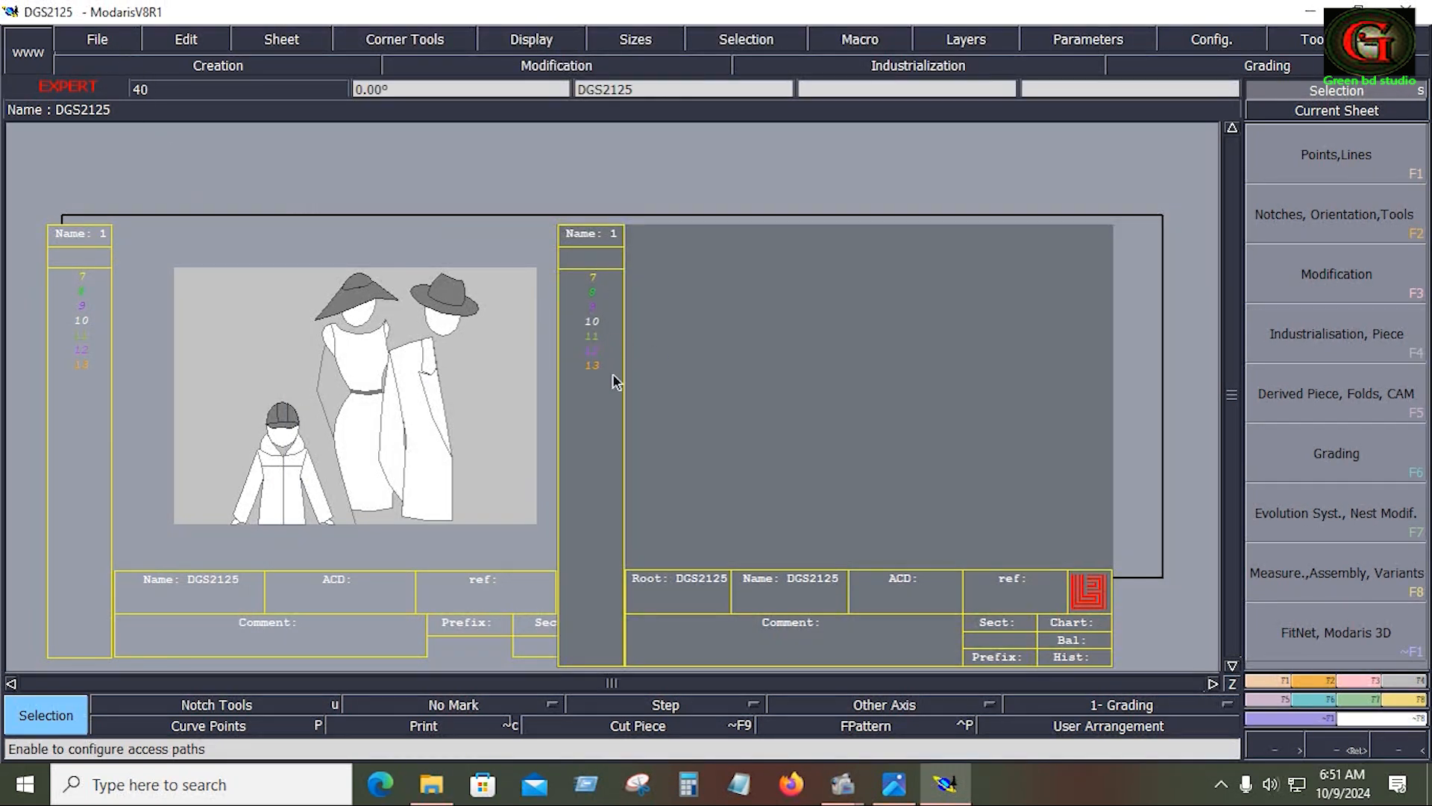
Close the empty picture window, reopen the DGT-2125.JPG measurement chart to check the sizes, and return to Modaris
click(894, 784)
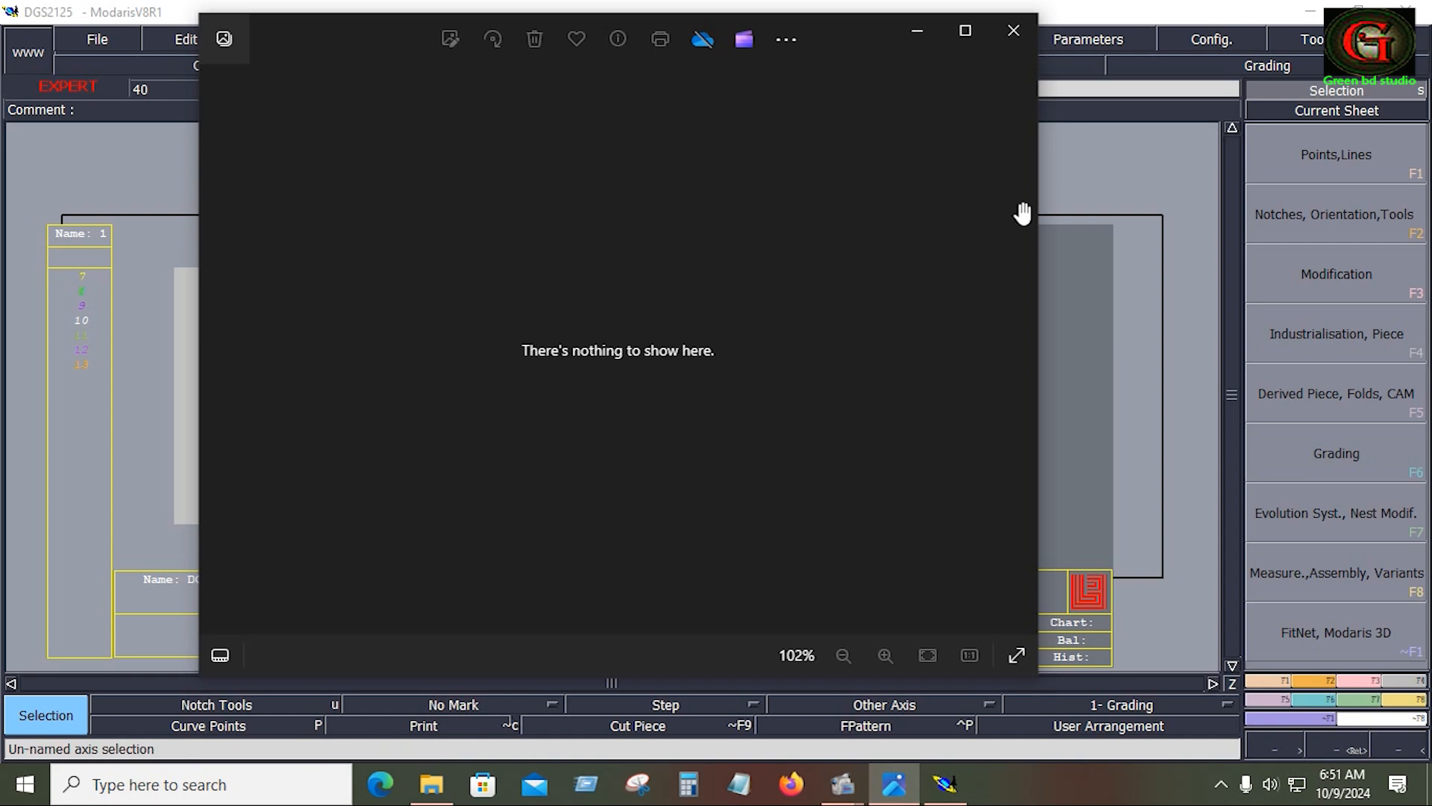
click(1014, 31)
click(584, 785)
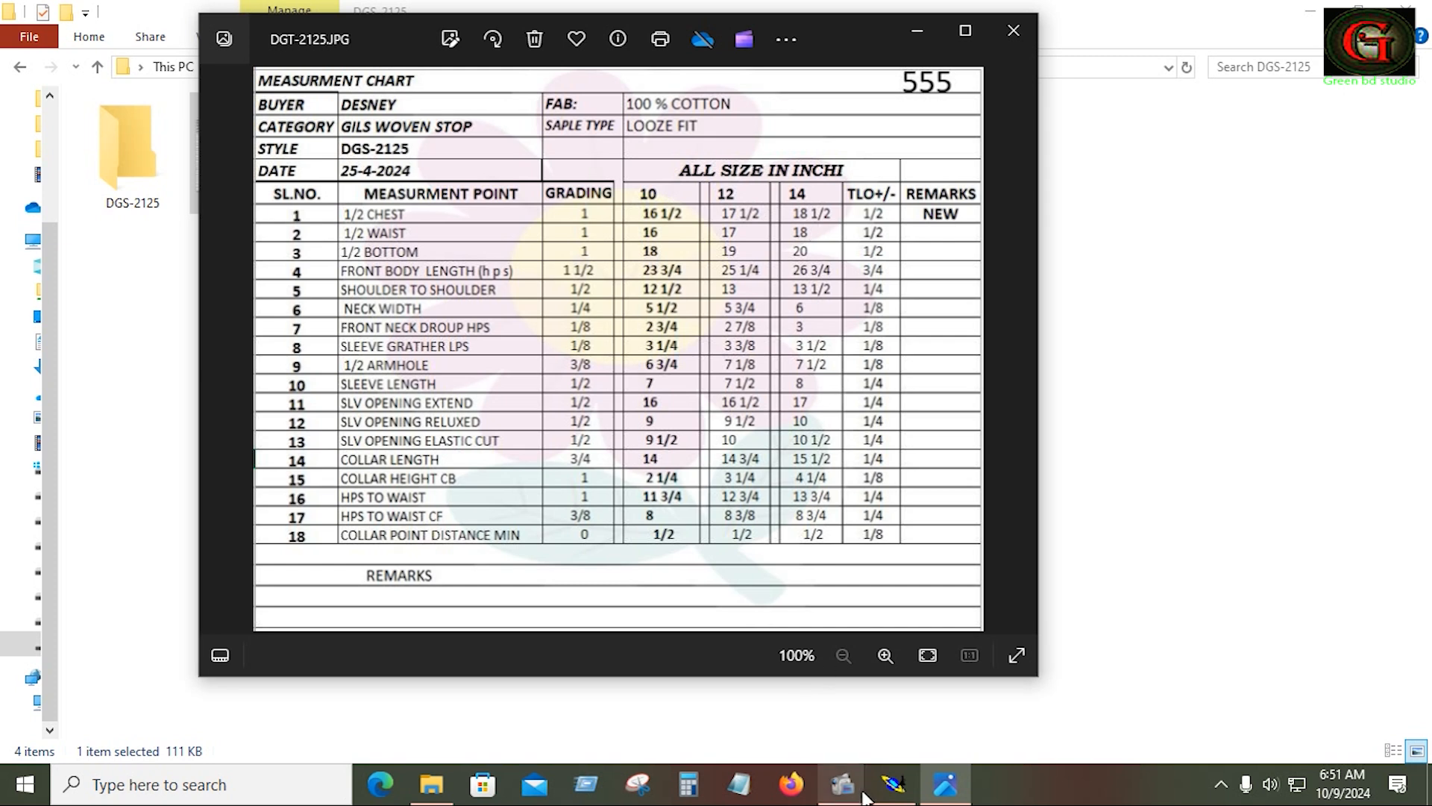
click(892, 785)
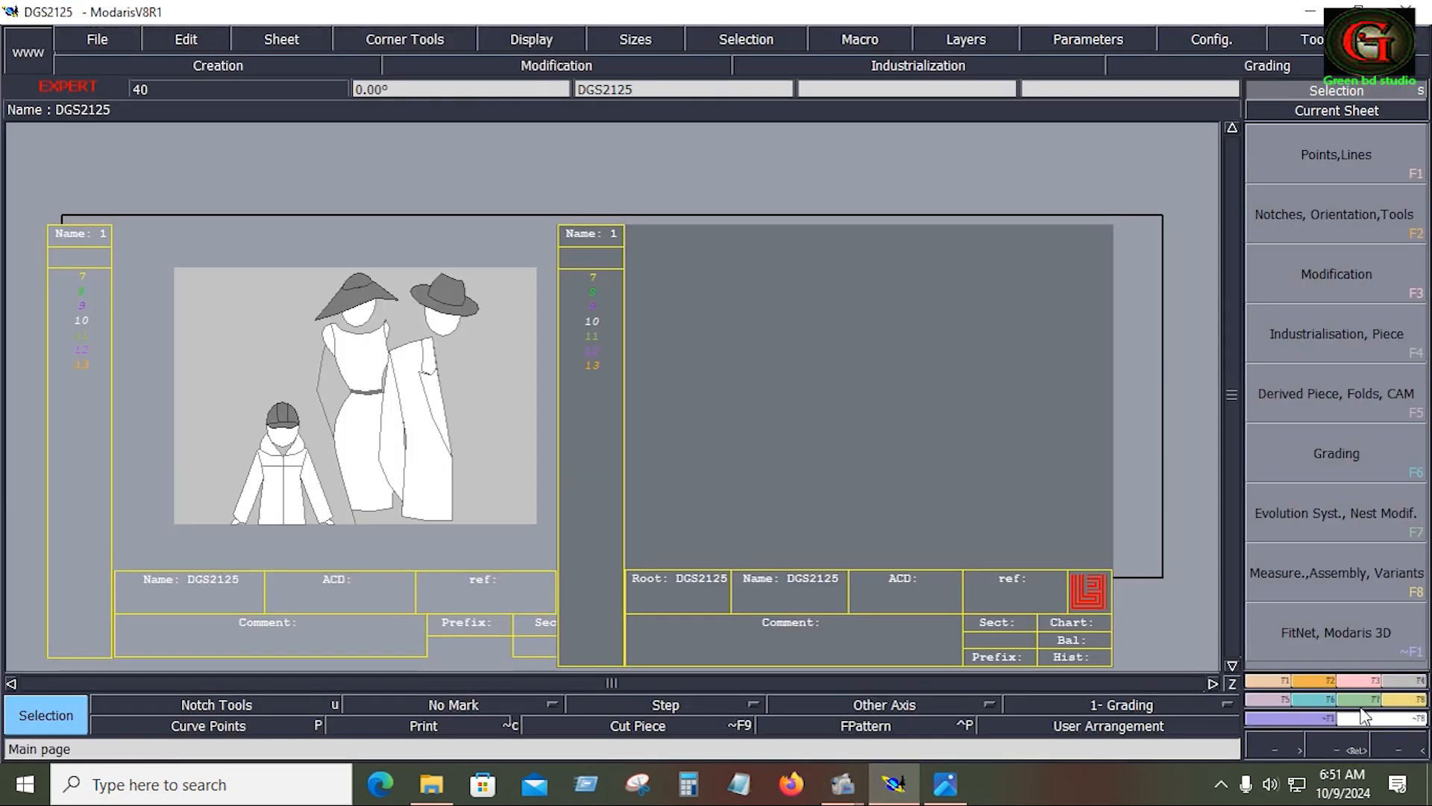
Start importing a size table for the DGS2125 sheet and open the 2T-7-13 text file from the table folder for editing
click(1363, 699)
click(1376, 318)
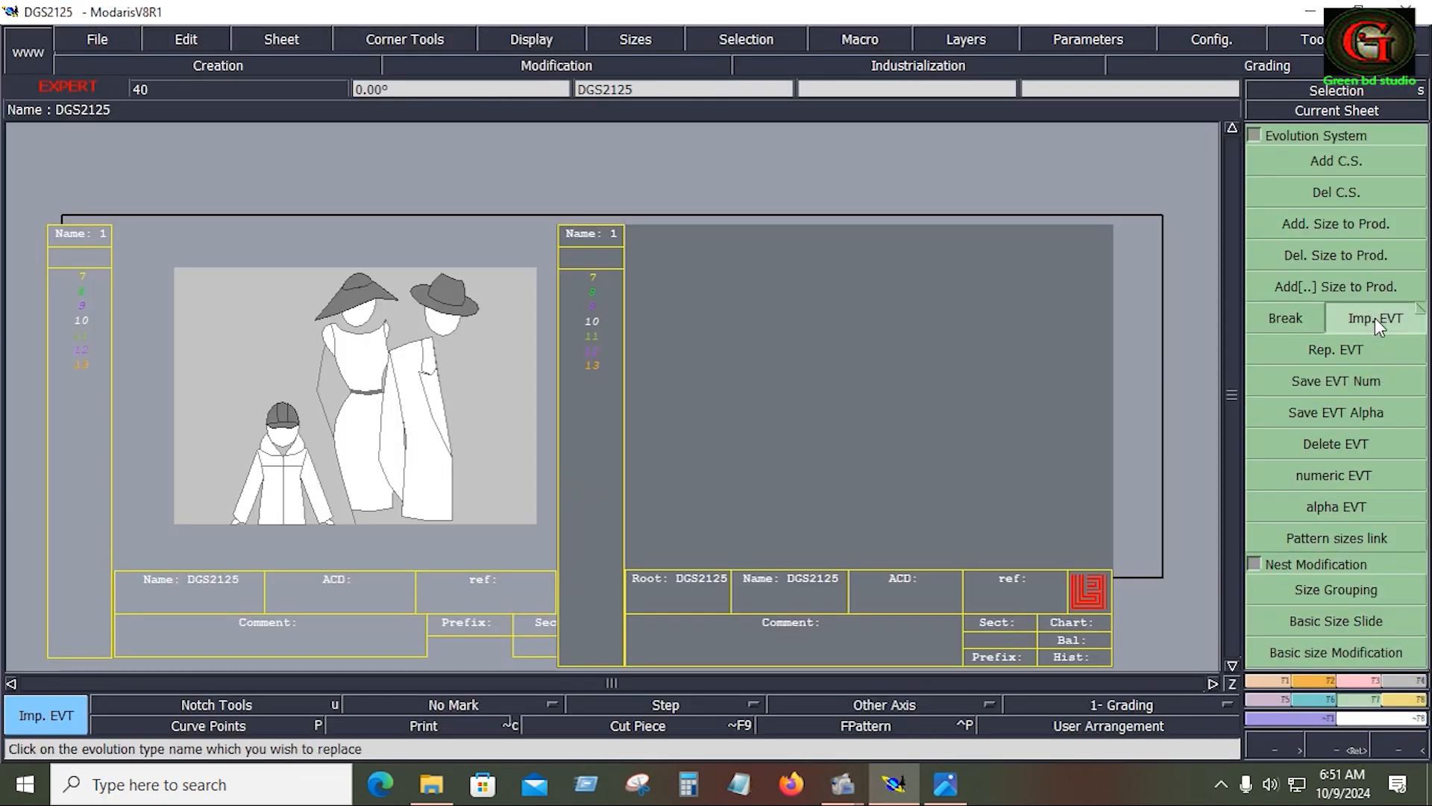
click(606, 320)
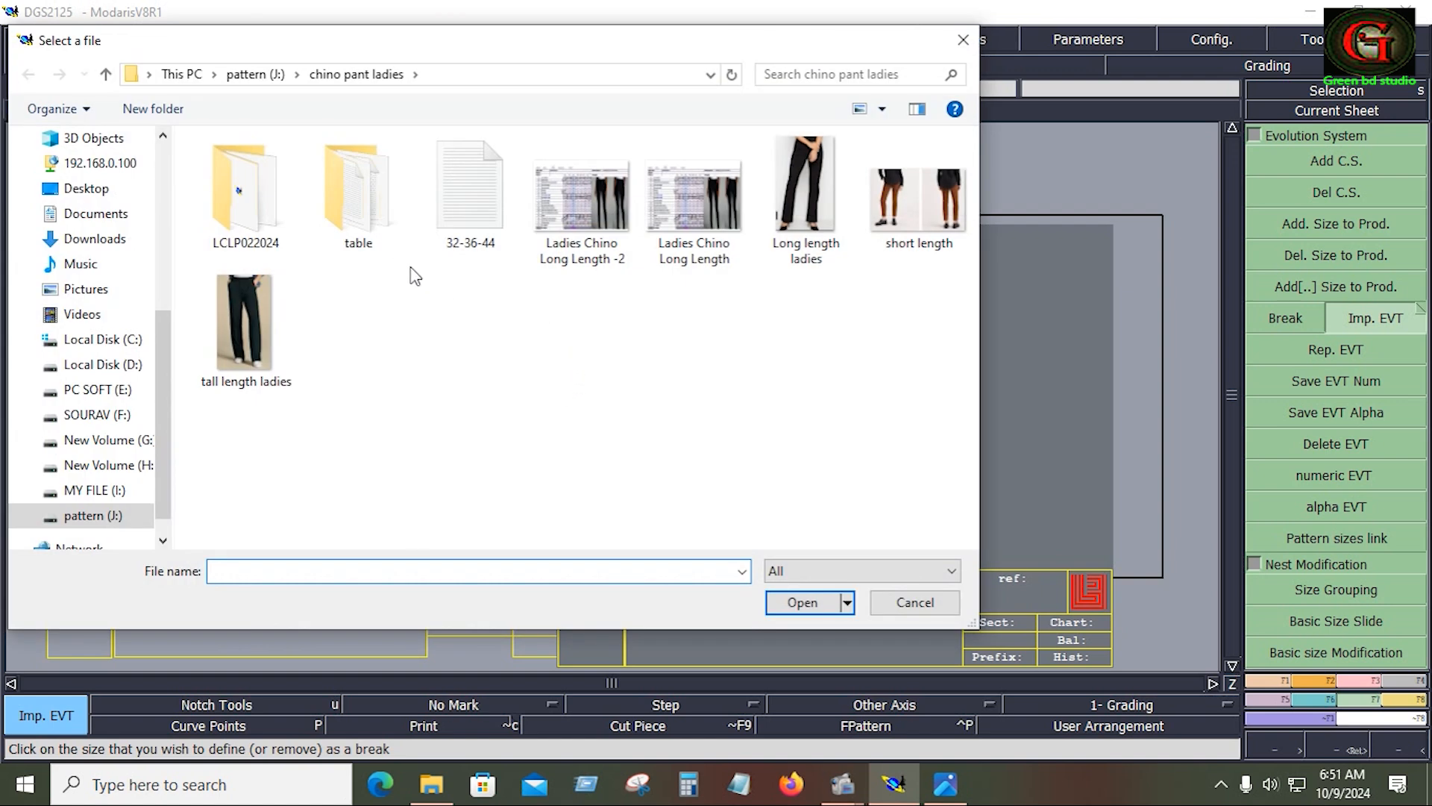
double_click(368, 240)
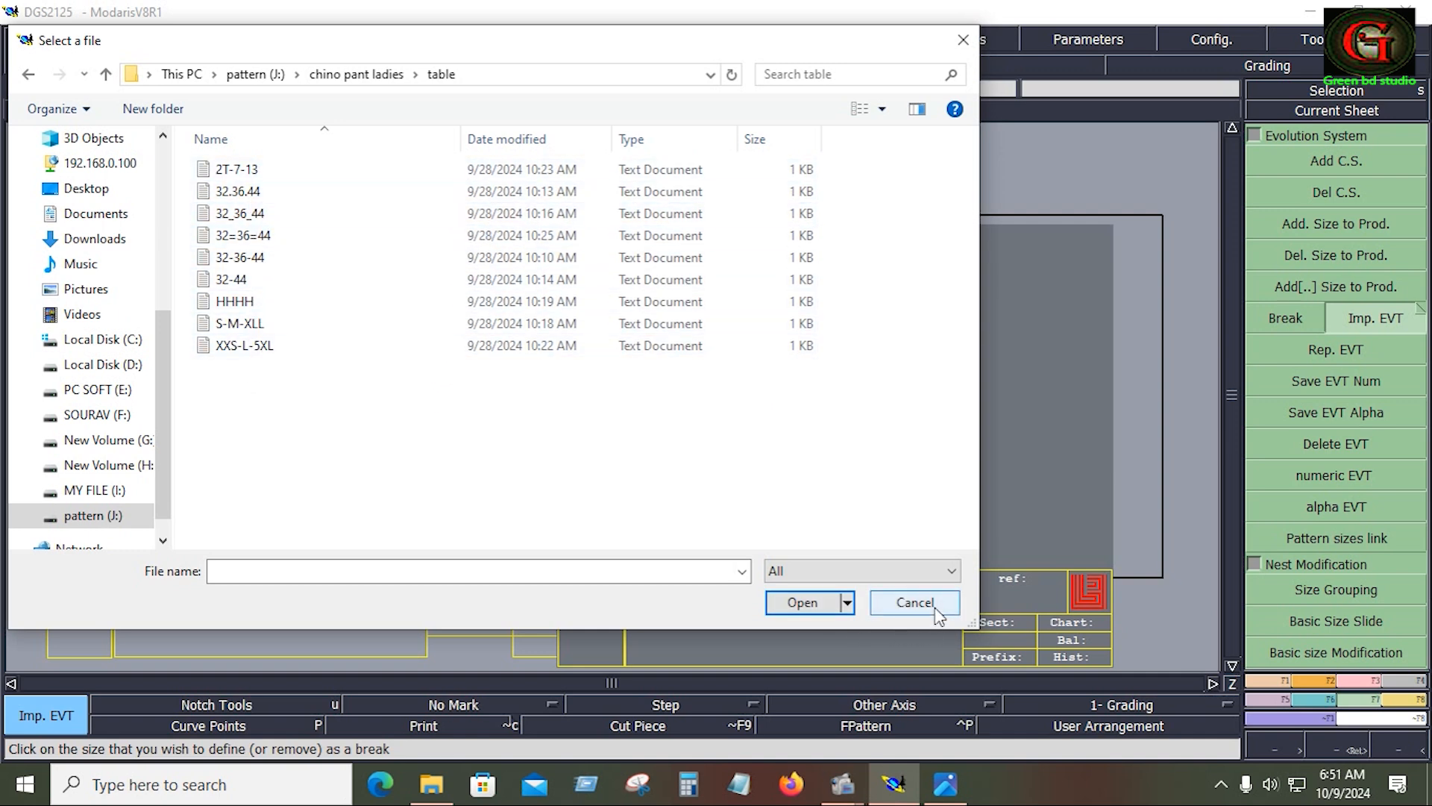
right_click(239, 173)
click(302, 265)
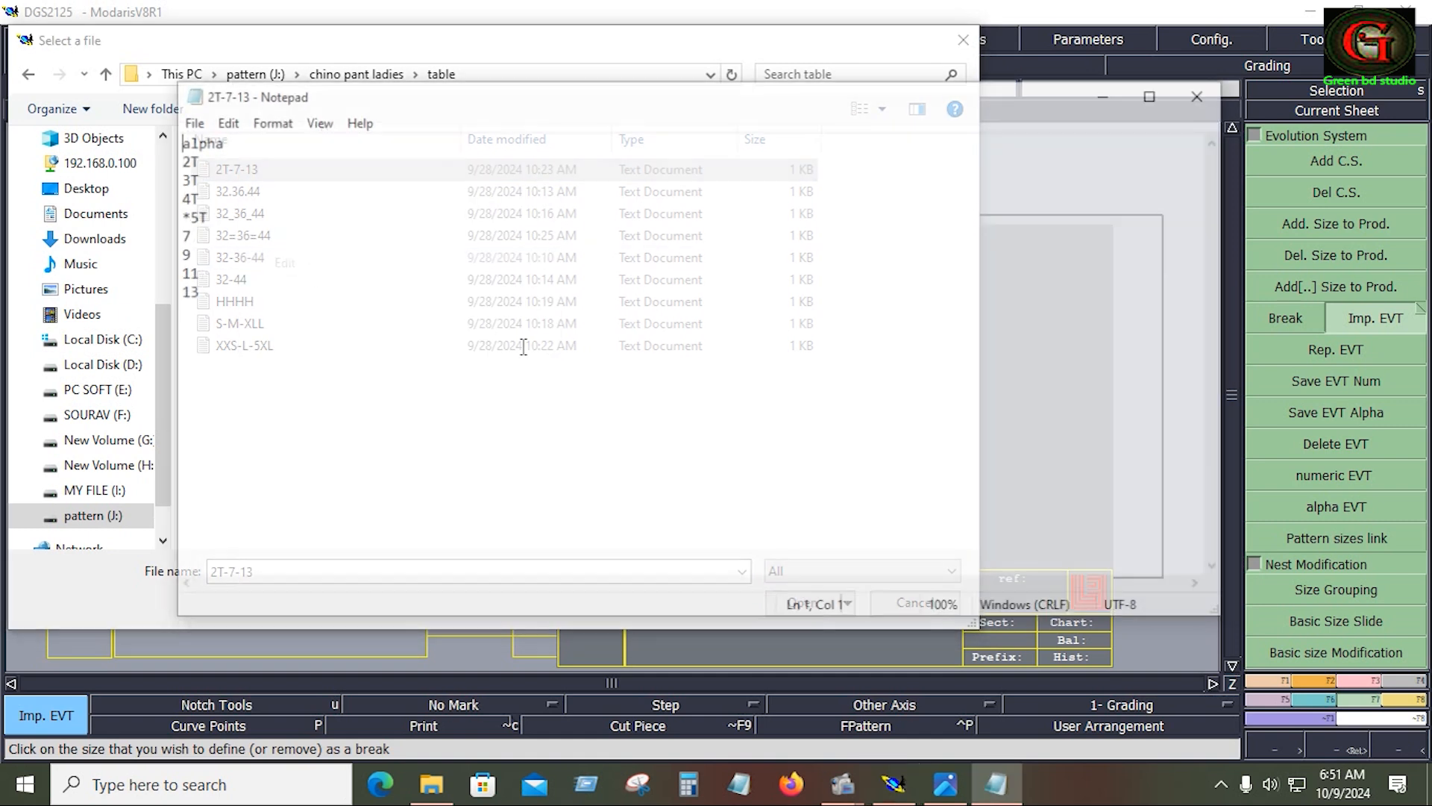
Replace the sizes listed below alpha with 10, 12 and 14, marking 10 with an asterisk as the base size
drag(228, 306, 176, 154)
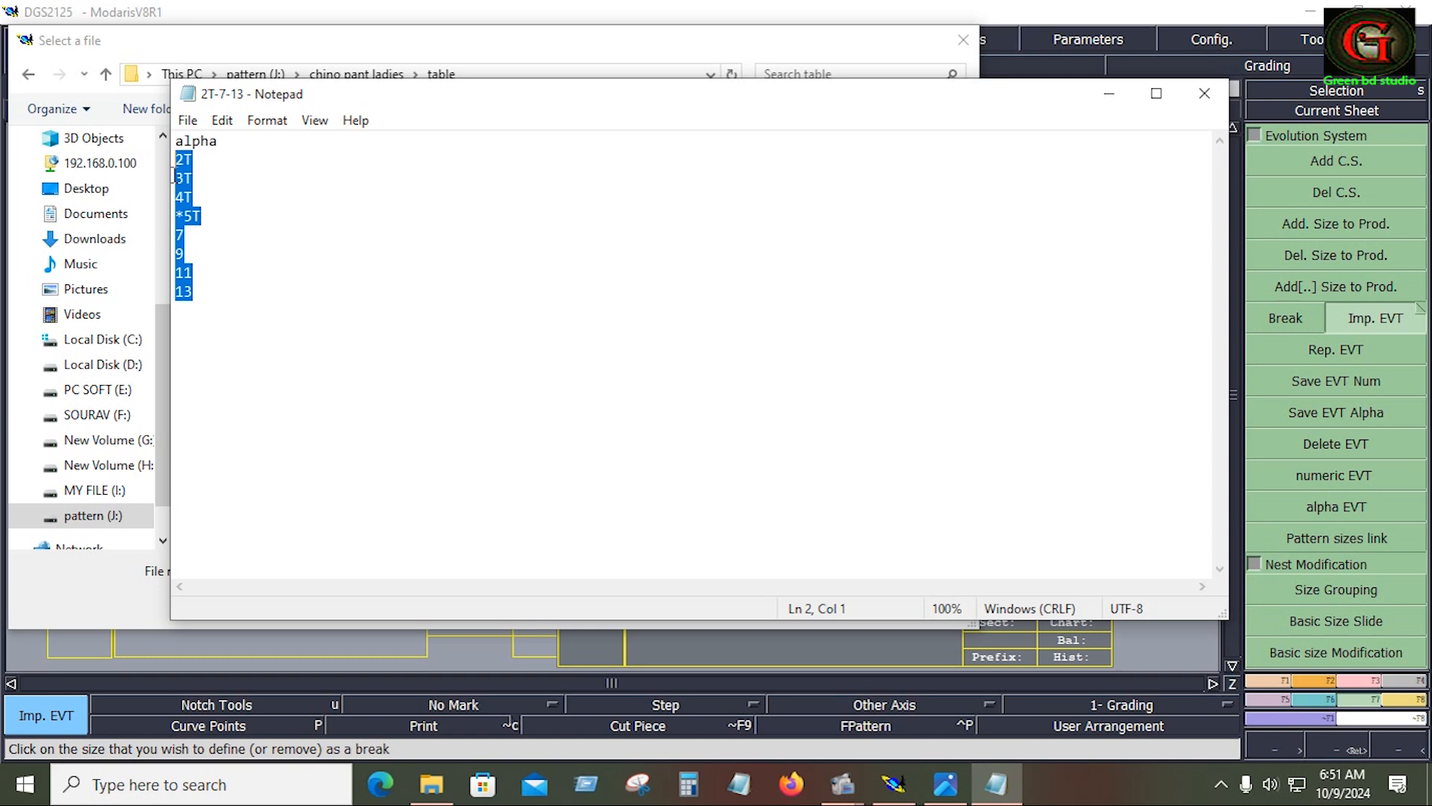
text(10)
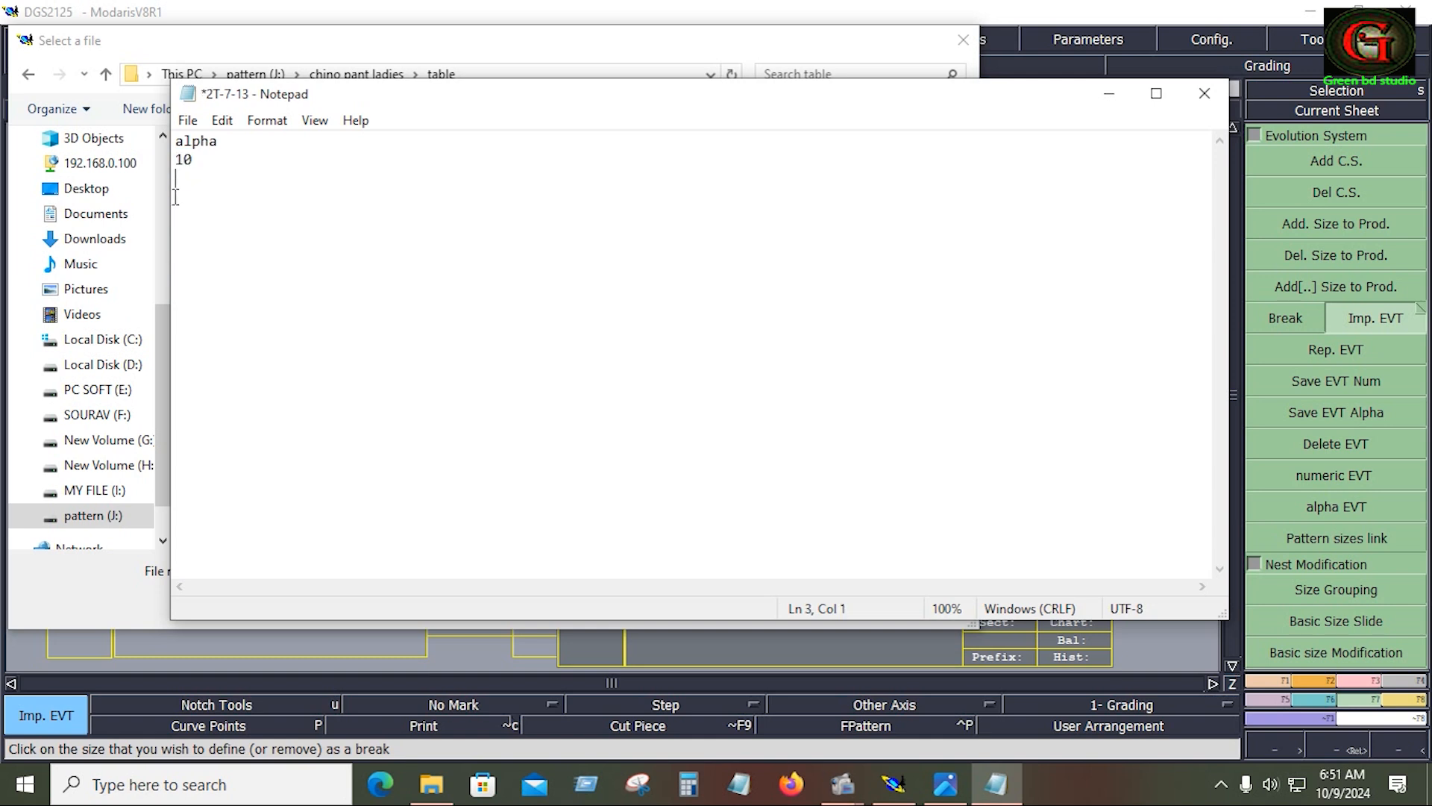
text(12)
text(*)
Save the size list as a new text file 10-12-14 in the table folder, and close it and the file selection
click(187, 121)
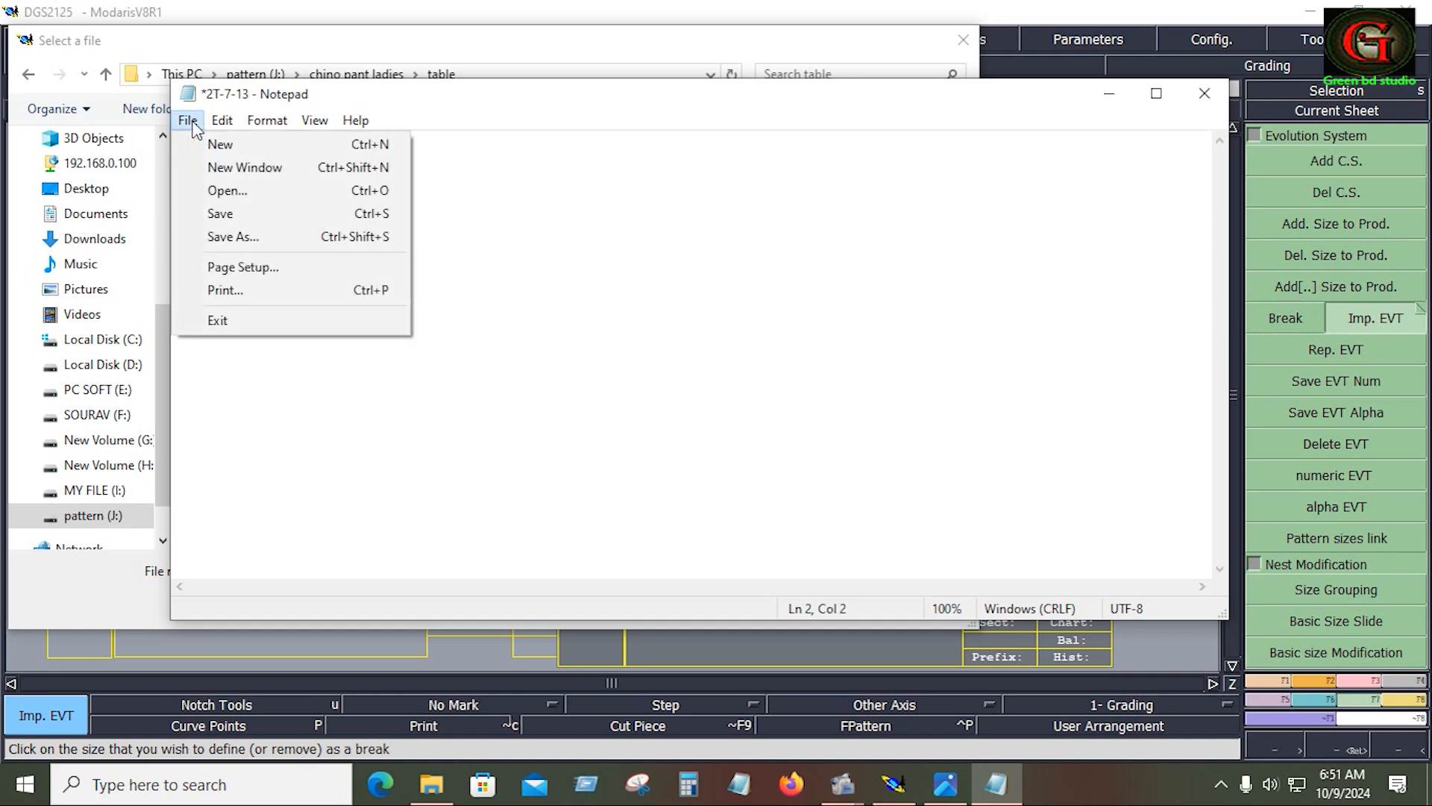
click(233, 237)
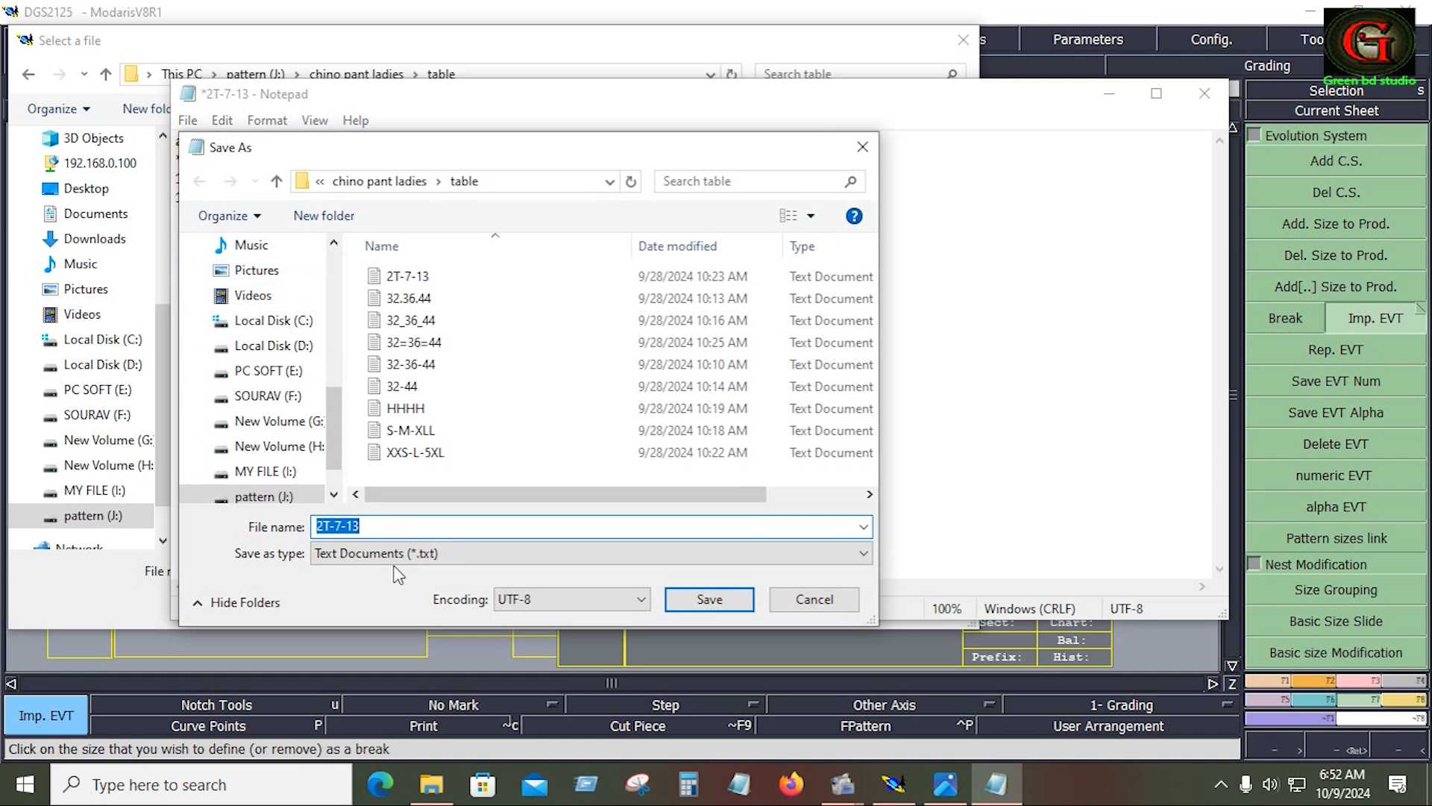
text(10-12-14)
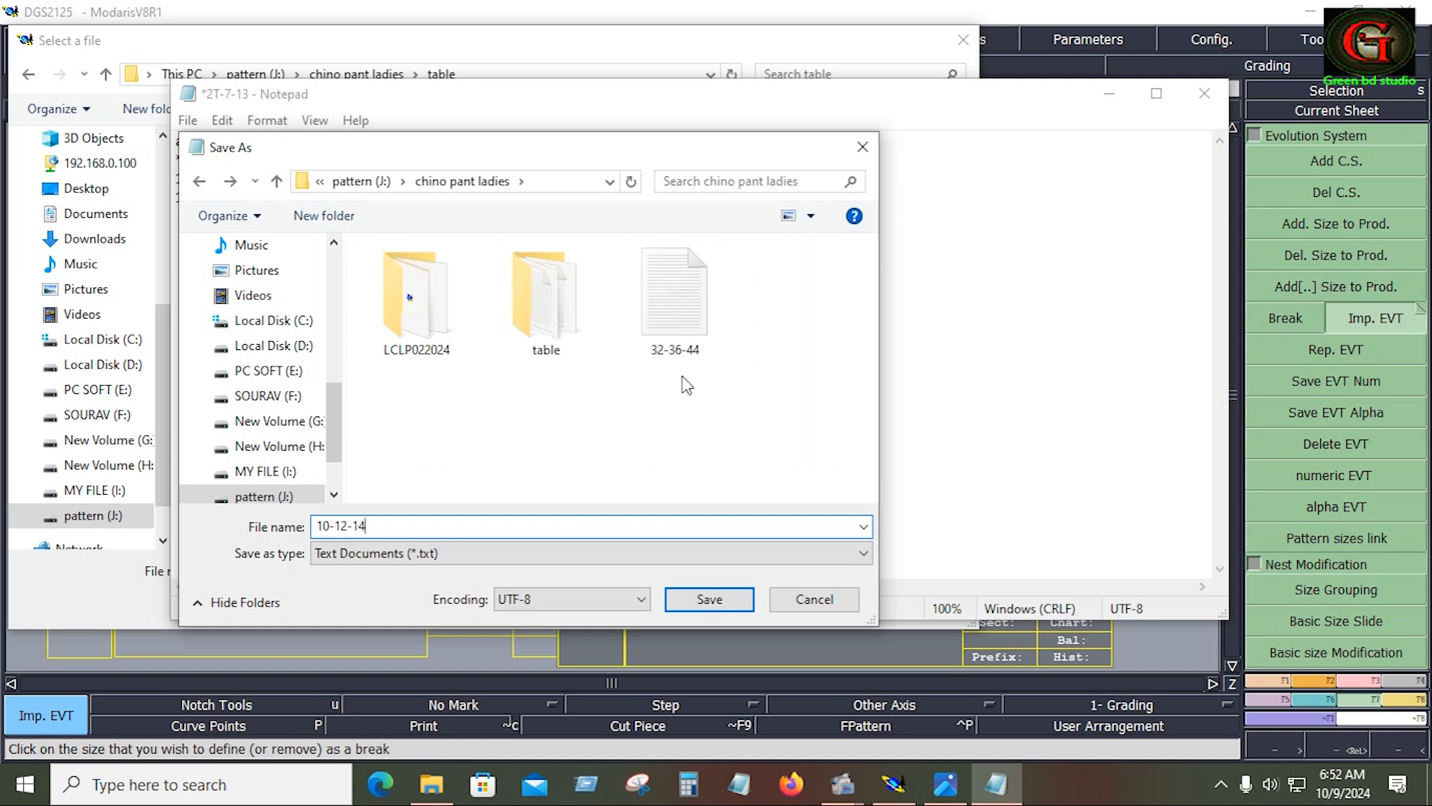
double_click(570, 335)
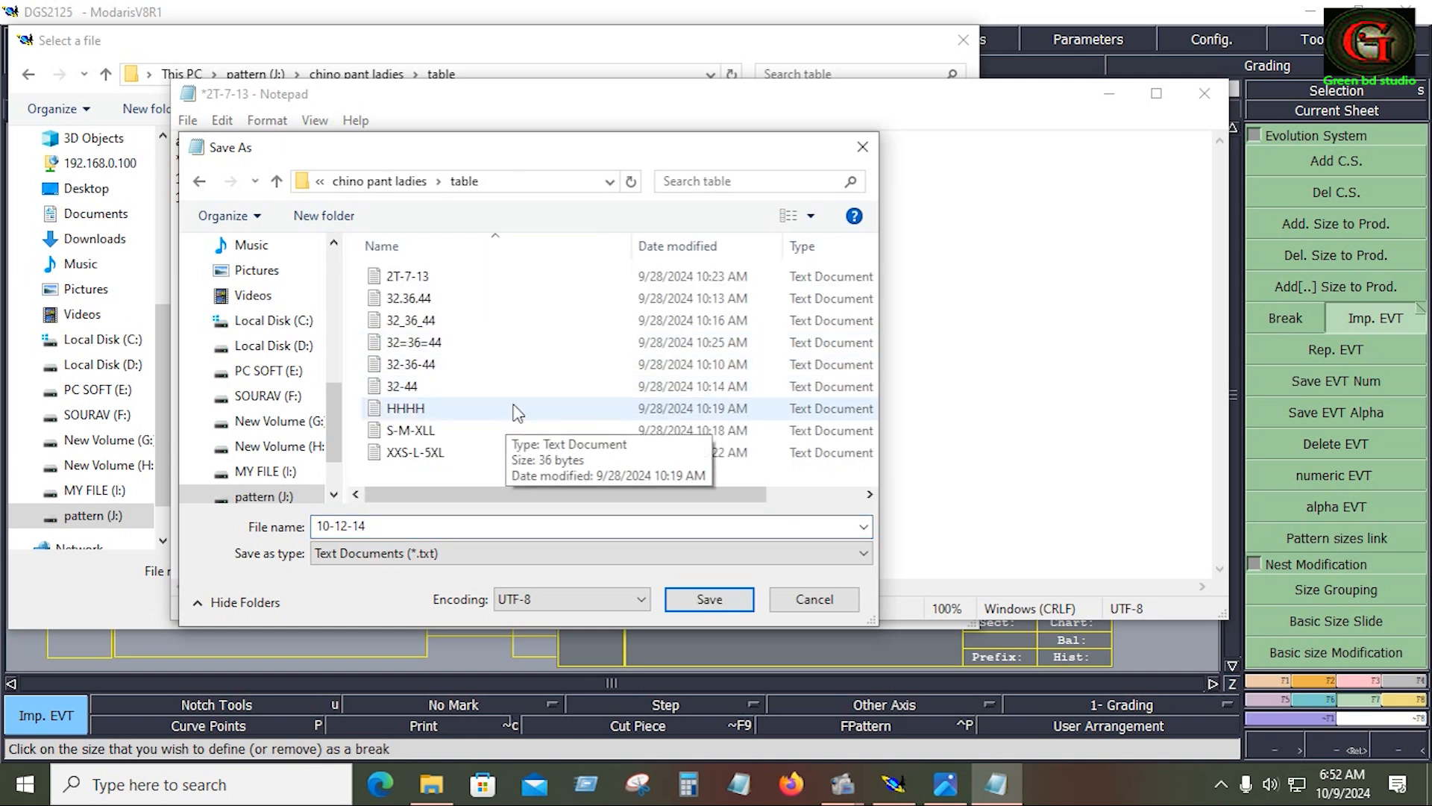
click(714, 608)
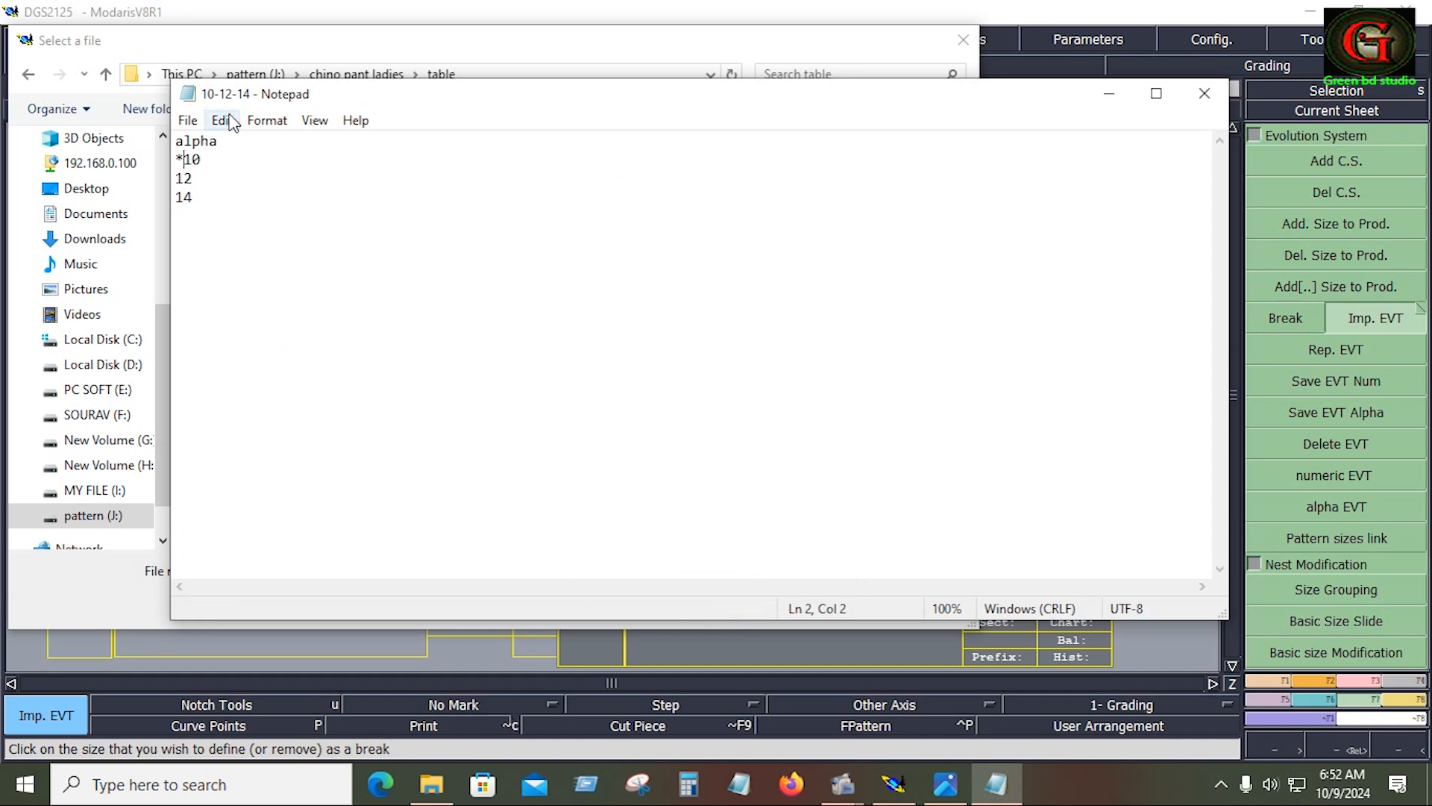
click(1204, 93)
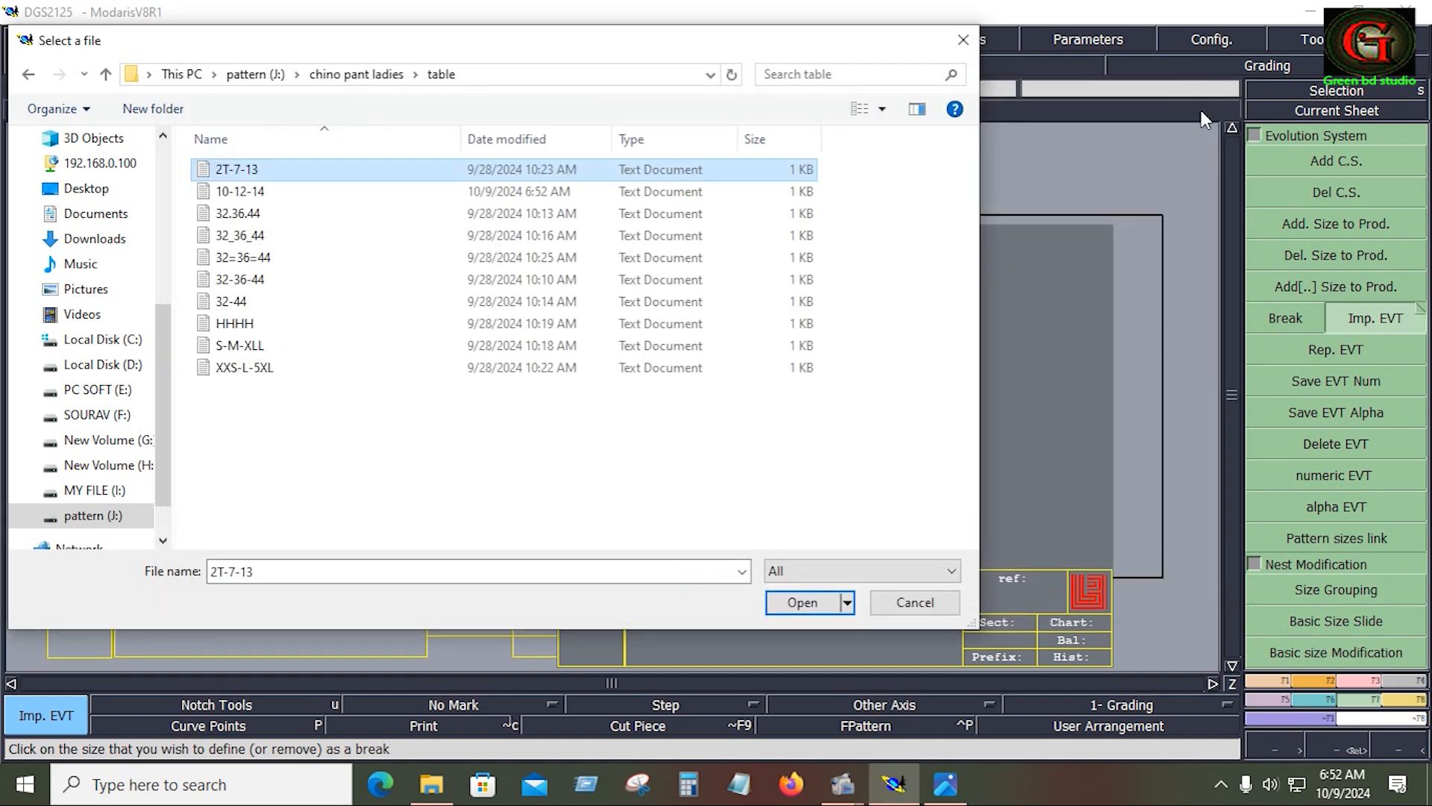
click(930, 608)
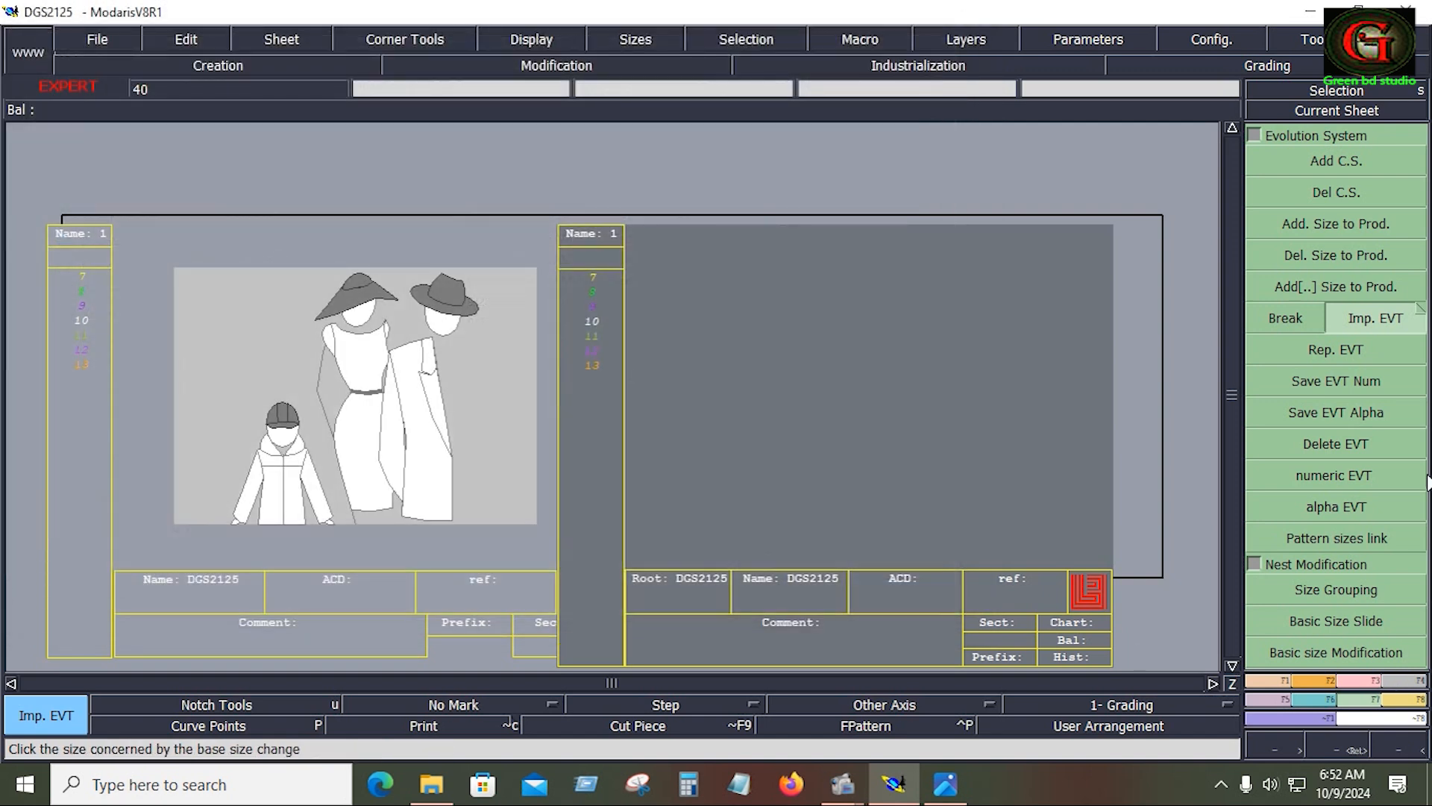
Import the 10-12-14 size table from the table folder into the DGS2125 sheet
click(598, 332)
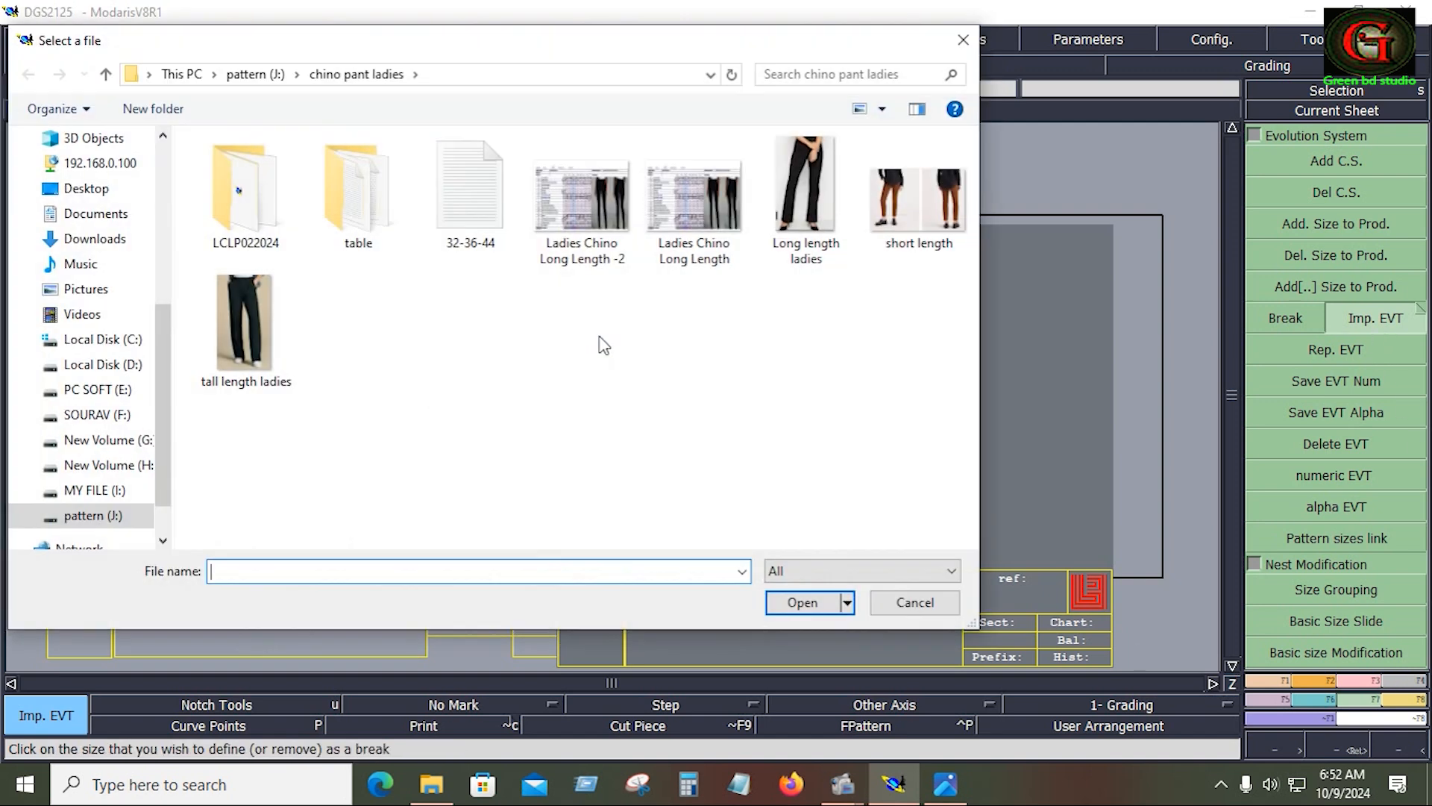
double_click(355, 239)
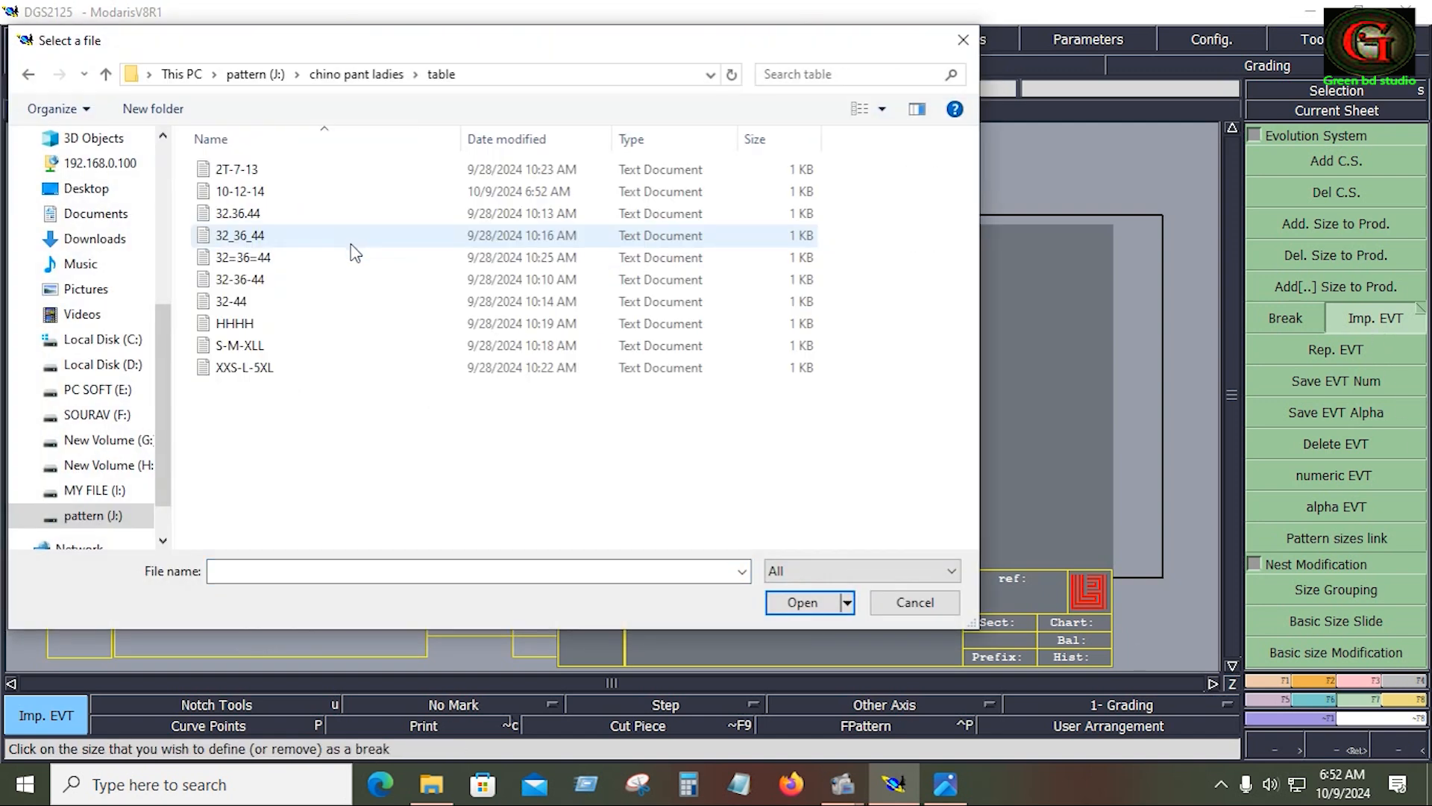
click(239, 192)
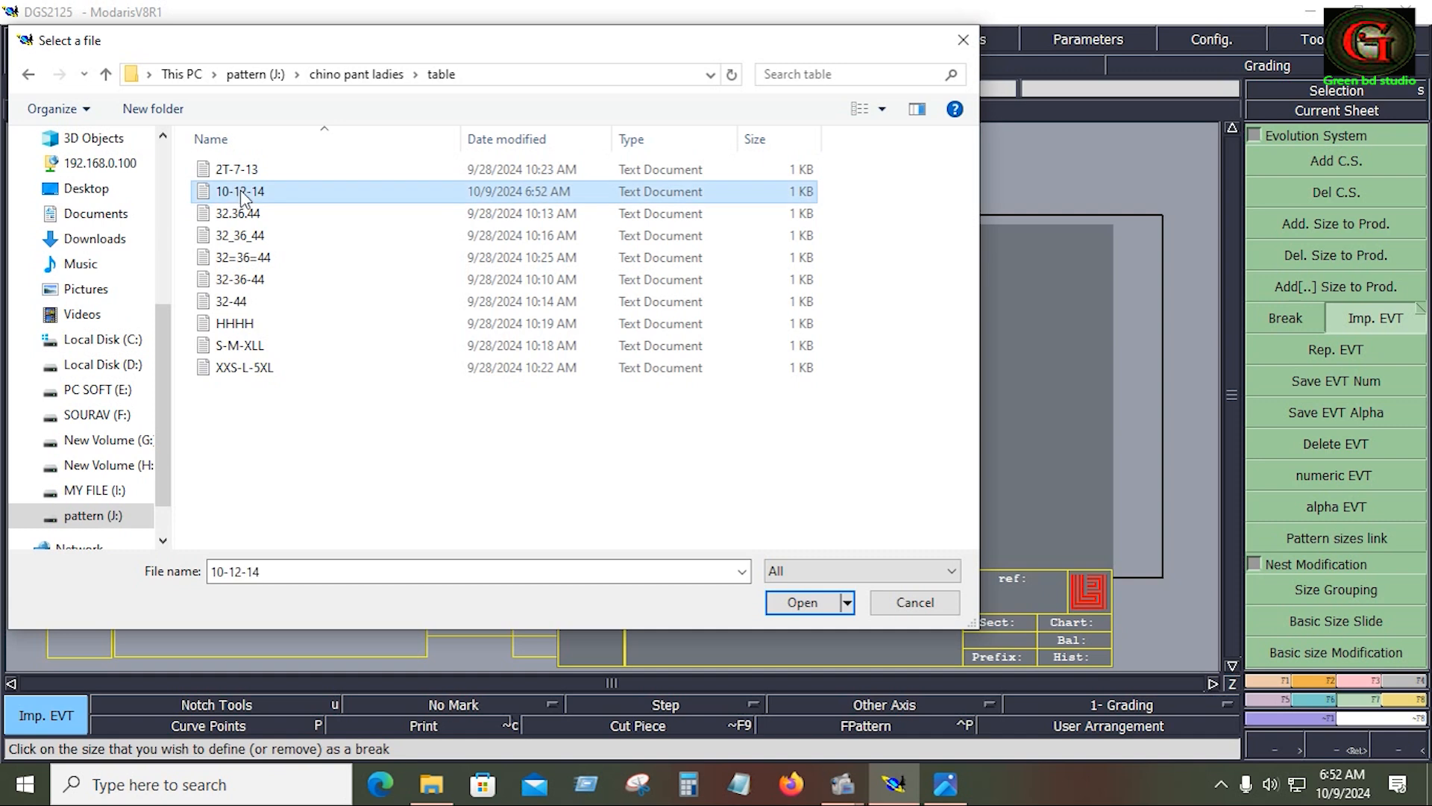
click(803, 603)
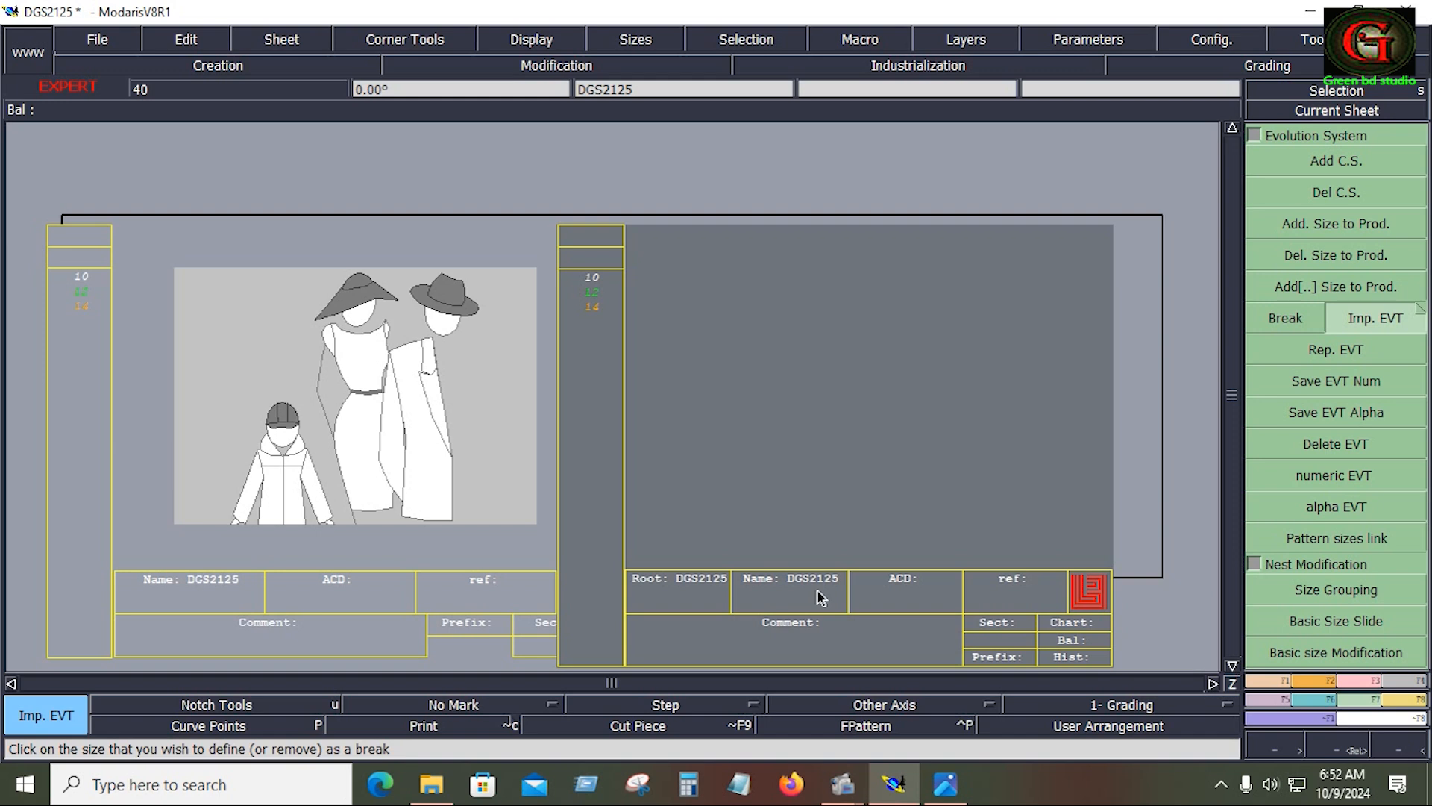
Save the DGS2125 model with its new size range
click(101, 38)
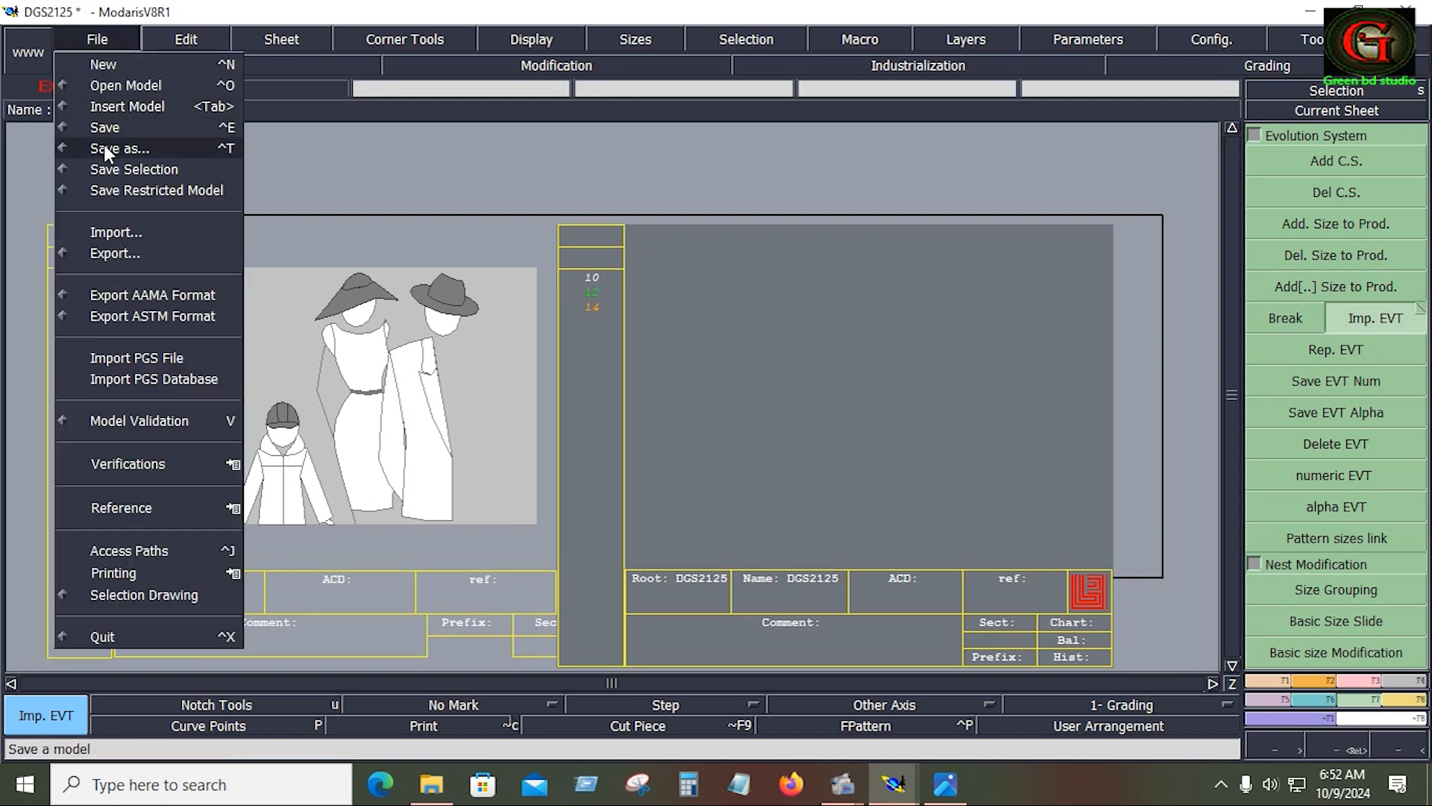
click(109, 128)
click(99, 37)
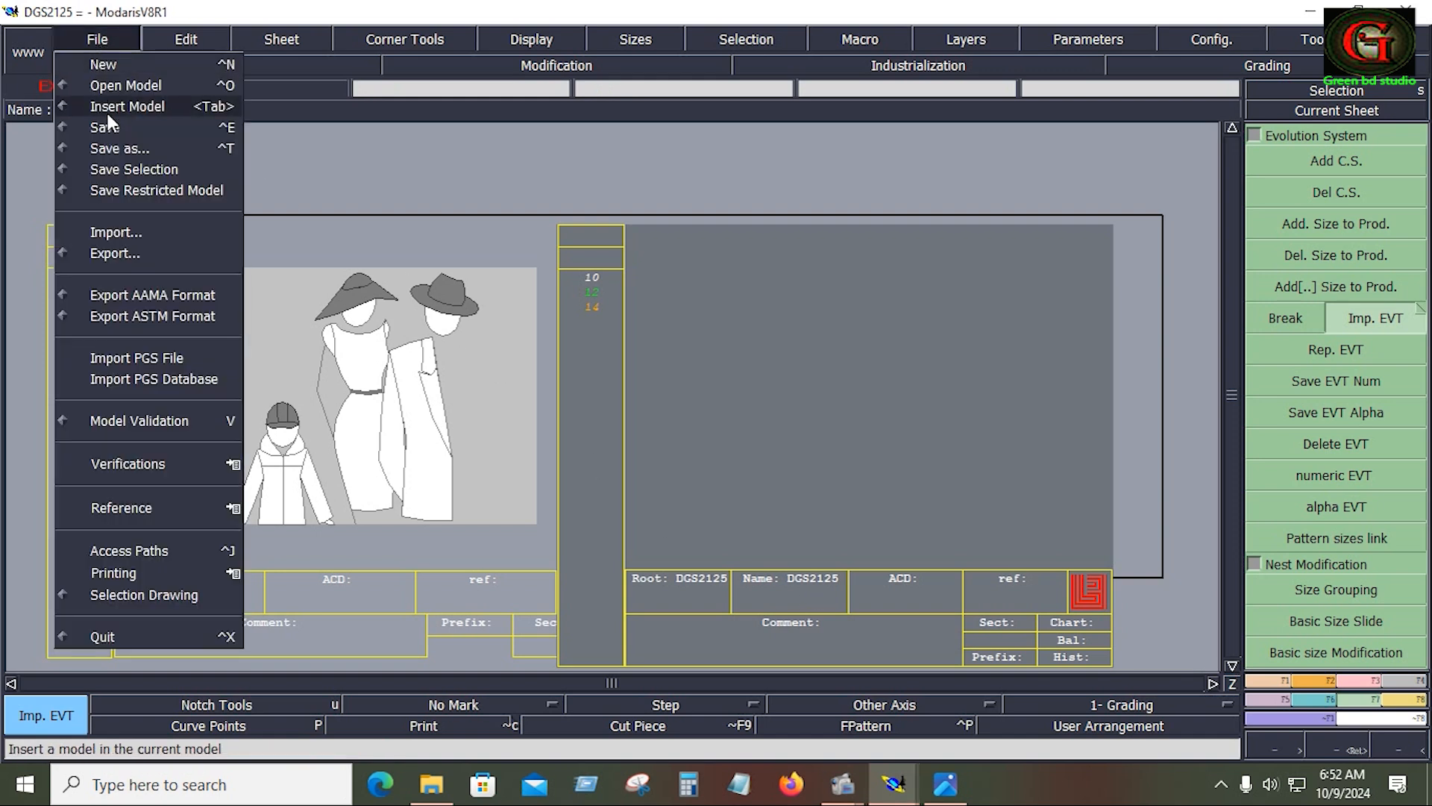
click(109, 129)
click(580, 514)
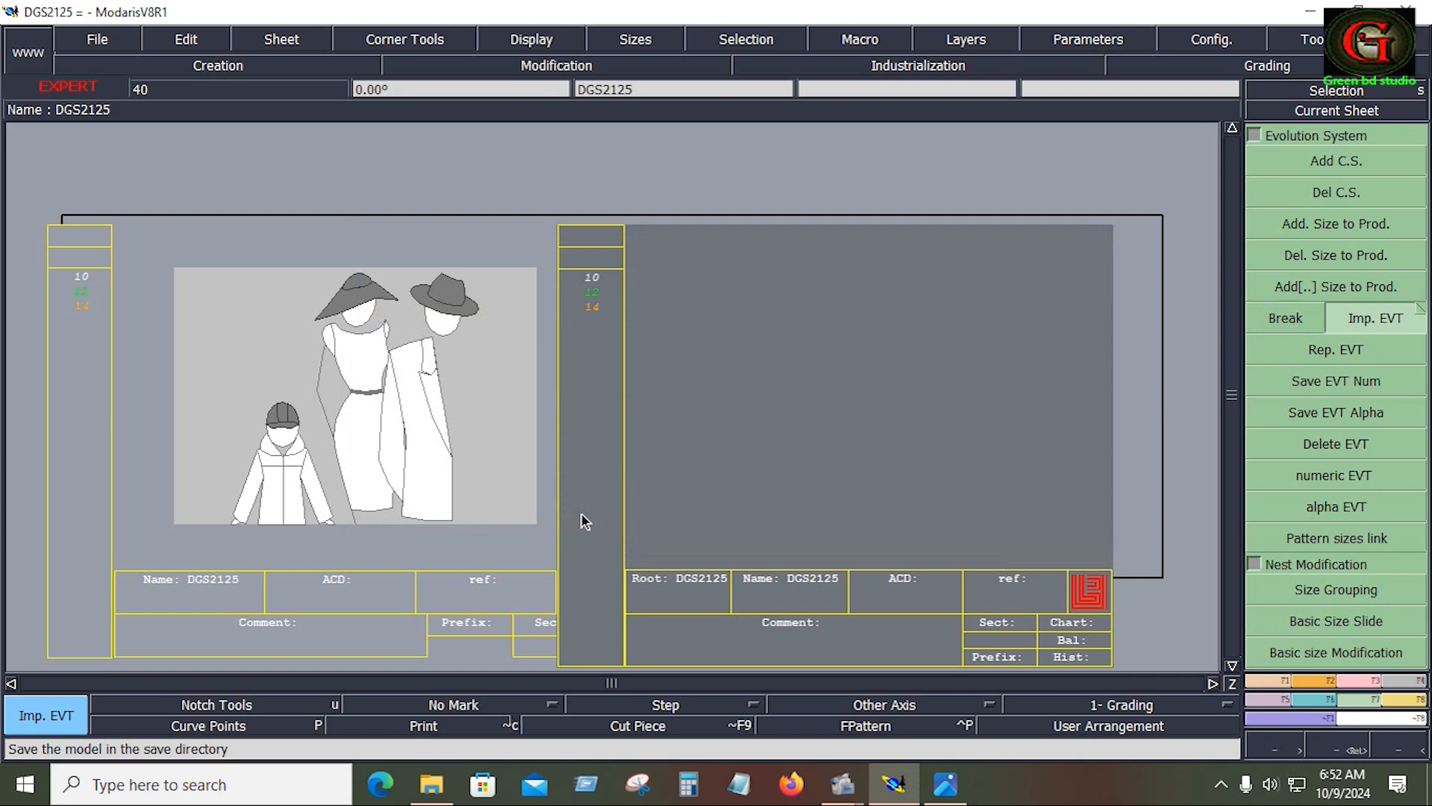
key(8)
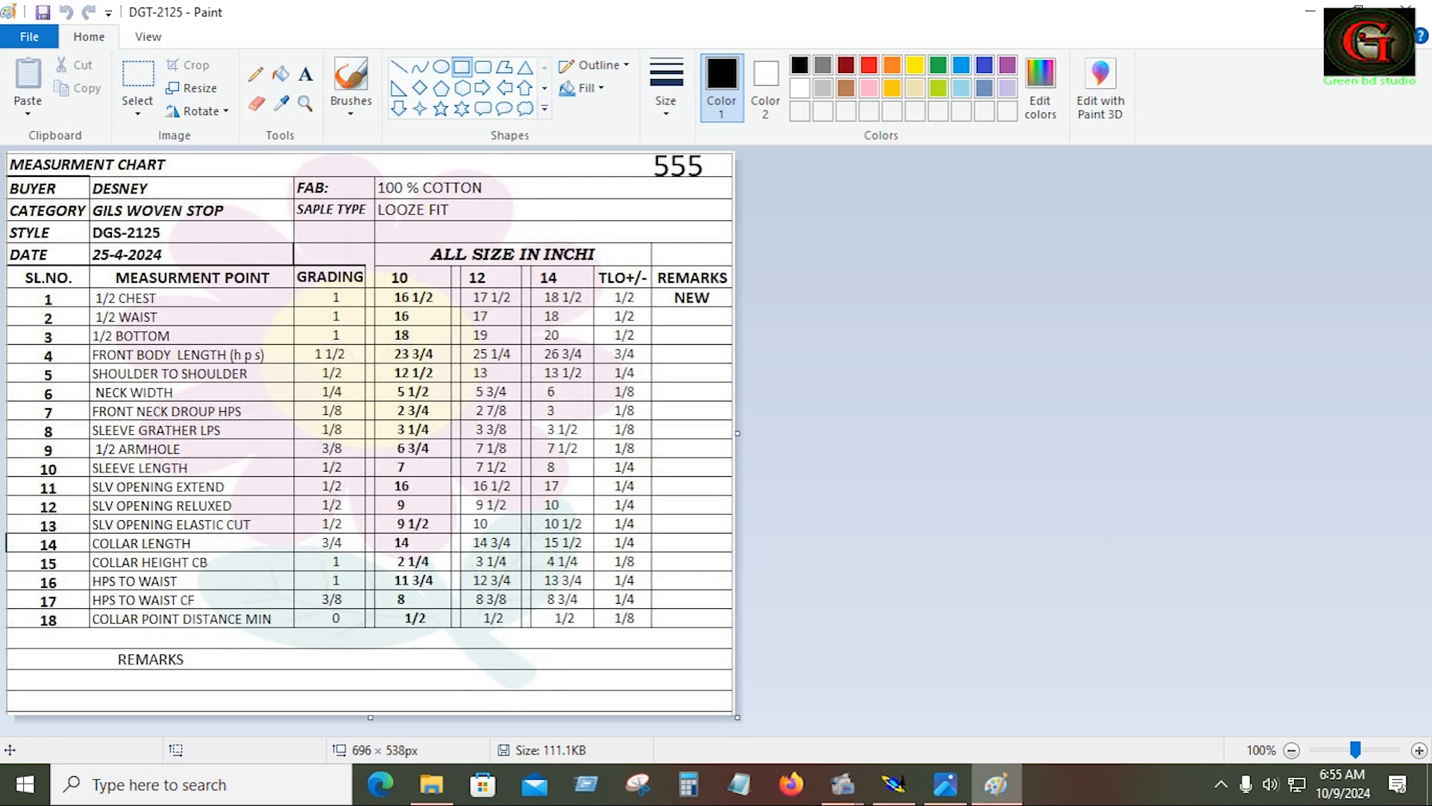
Switch to the MAIN VIEW.jpg picture and examine the front and back construction details of the design sketch
click(945, 784)
scroll(461, 228, up, 5)
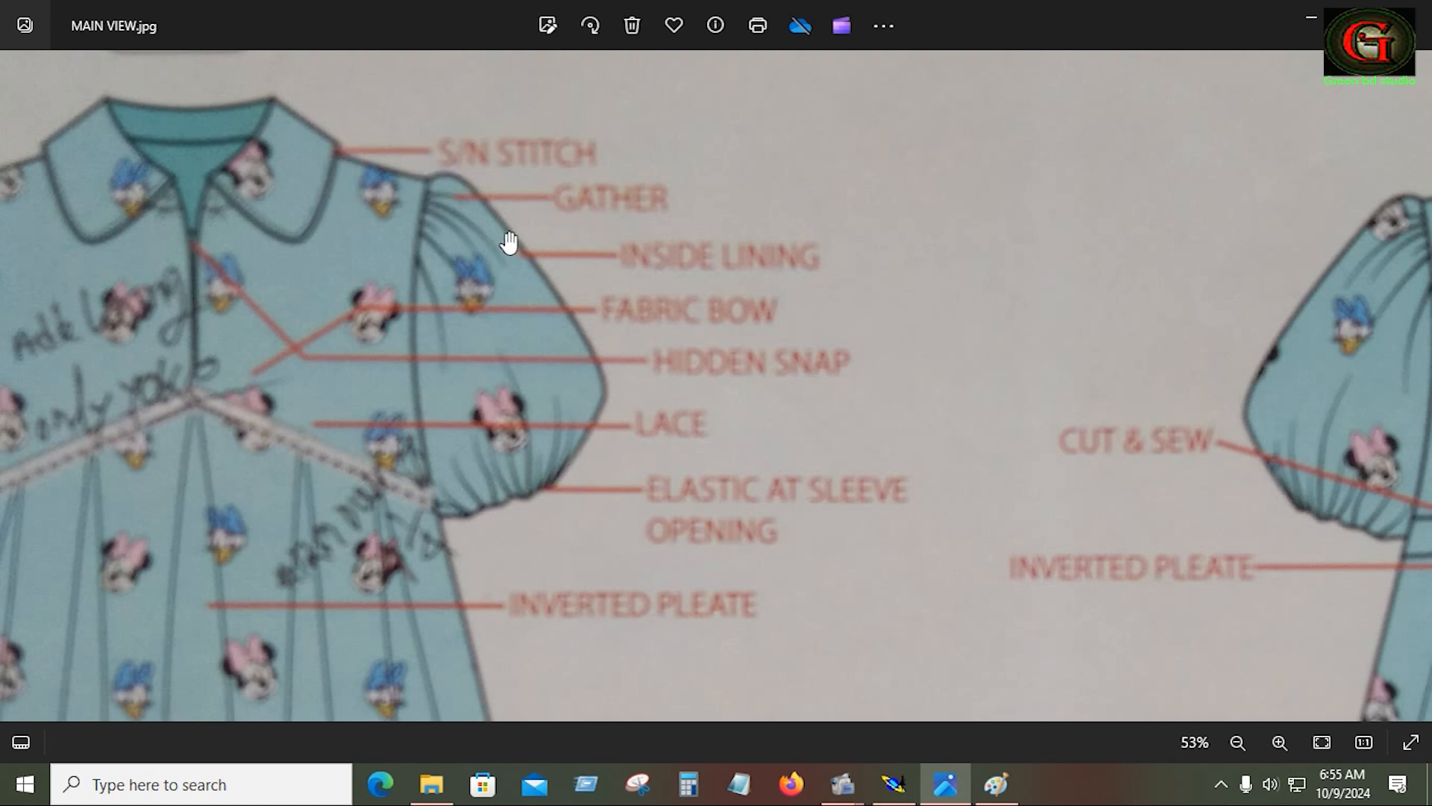
scroll(768, 264, down, 4)
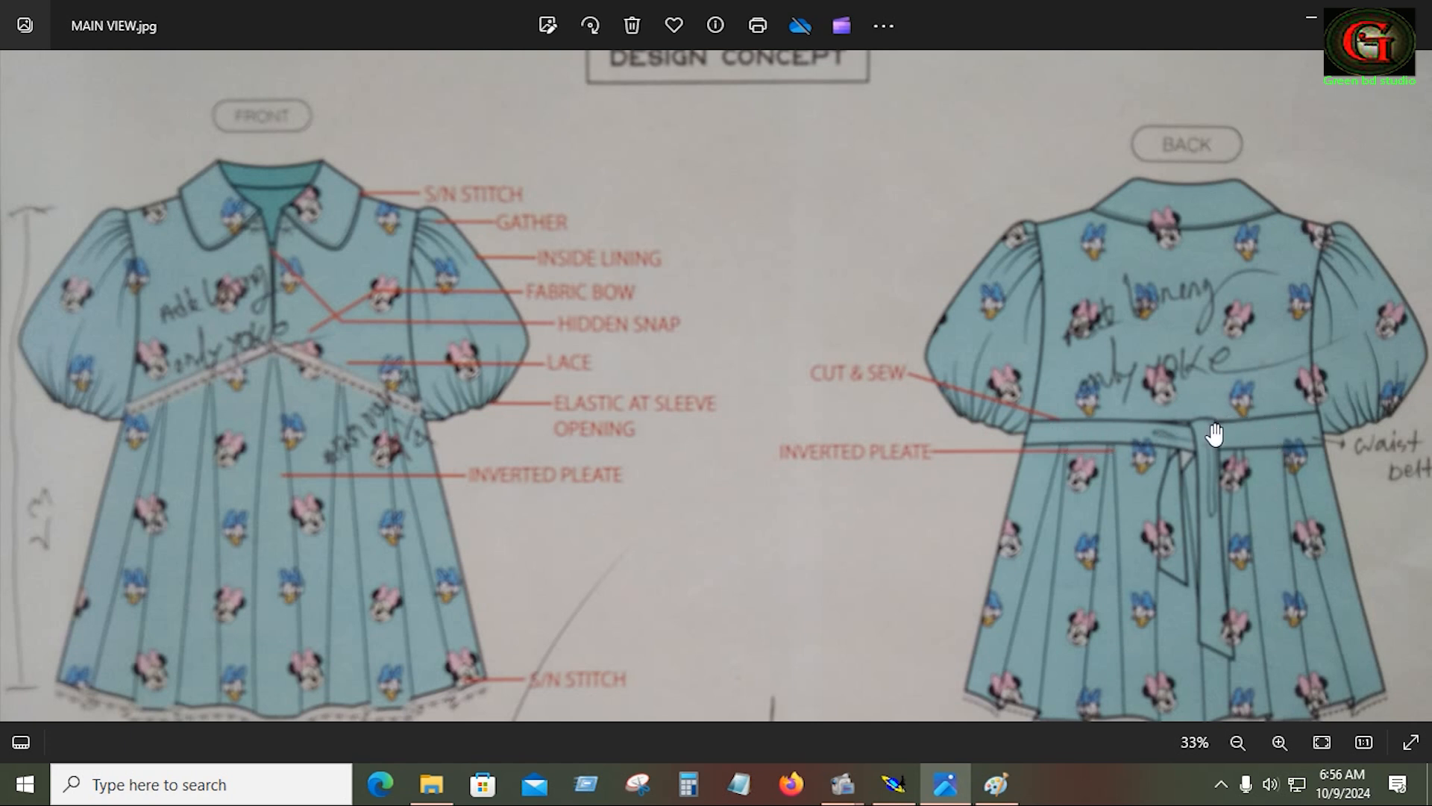
scroll(1161, 455, down, 1)
scroll(191, 410, up, 1)
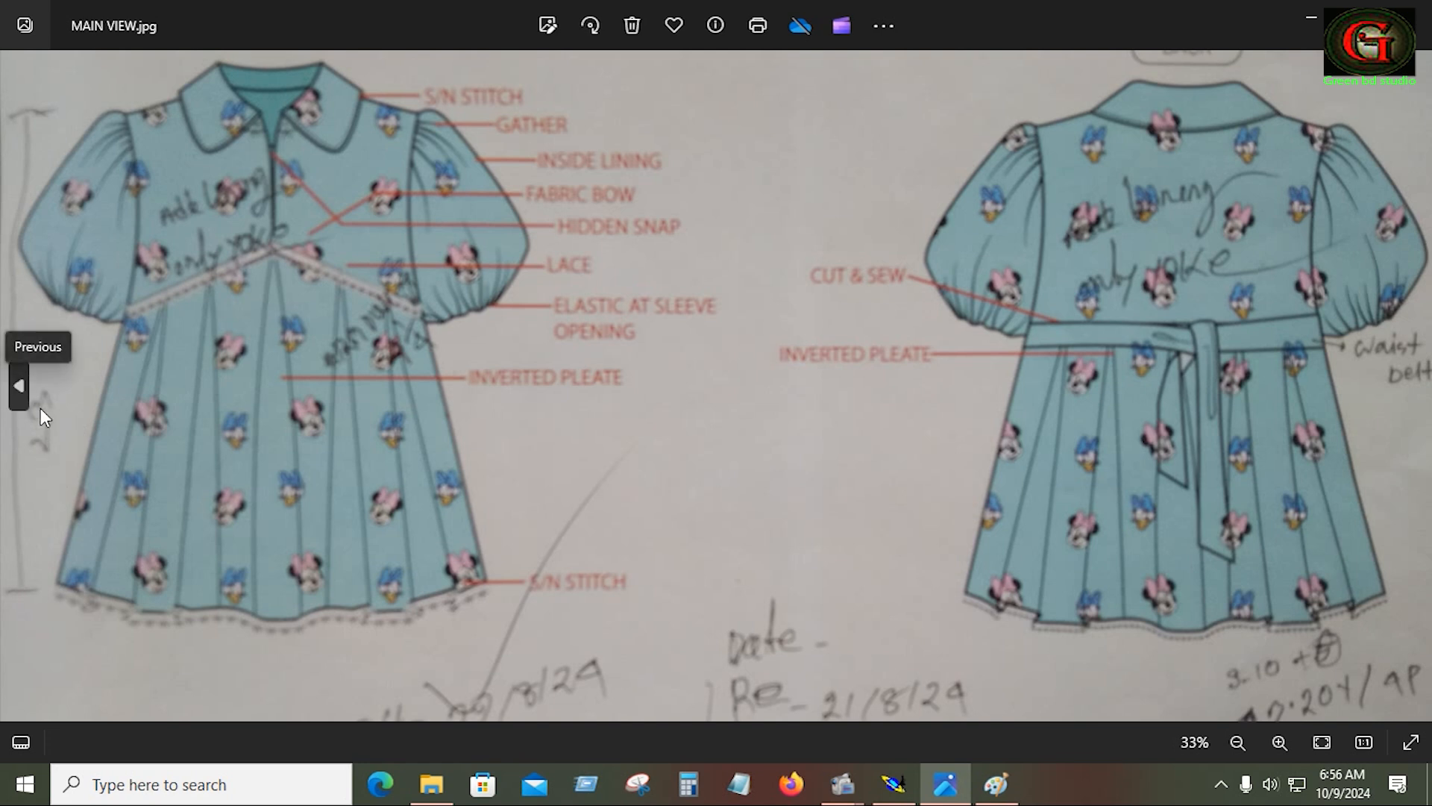
scroll(634, 467, down, 1)
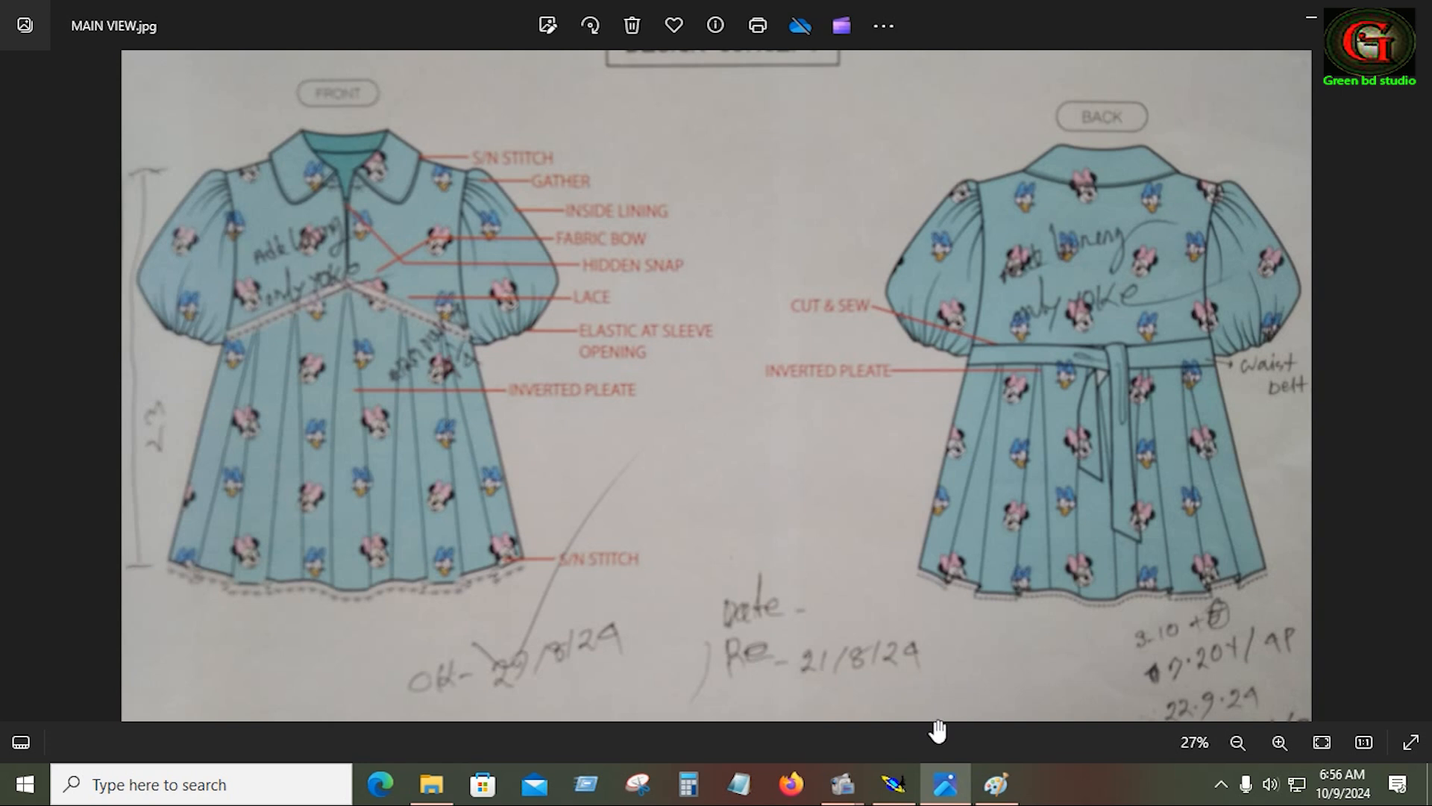
Switch to the DGT-2125 chart in Paint and outline the front body length row and the 1/2 chest and waist rows through size 10
click(997, 783)
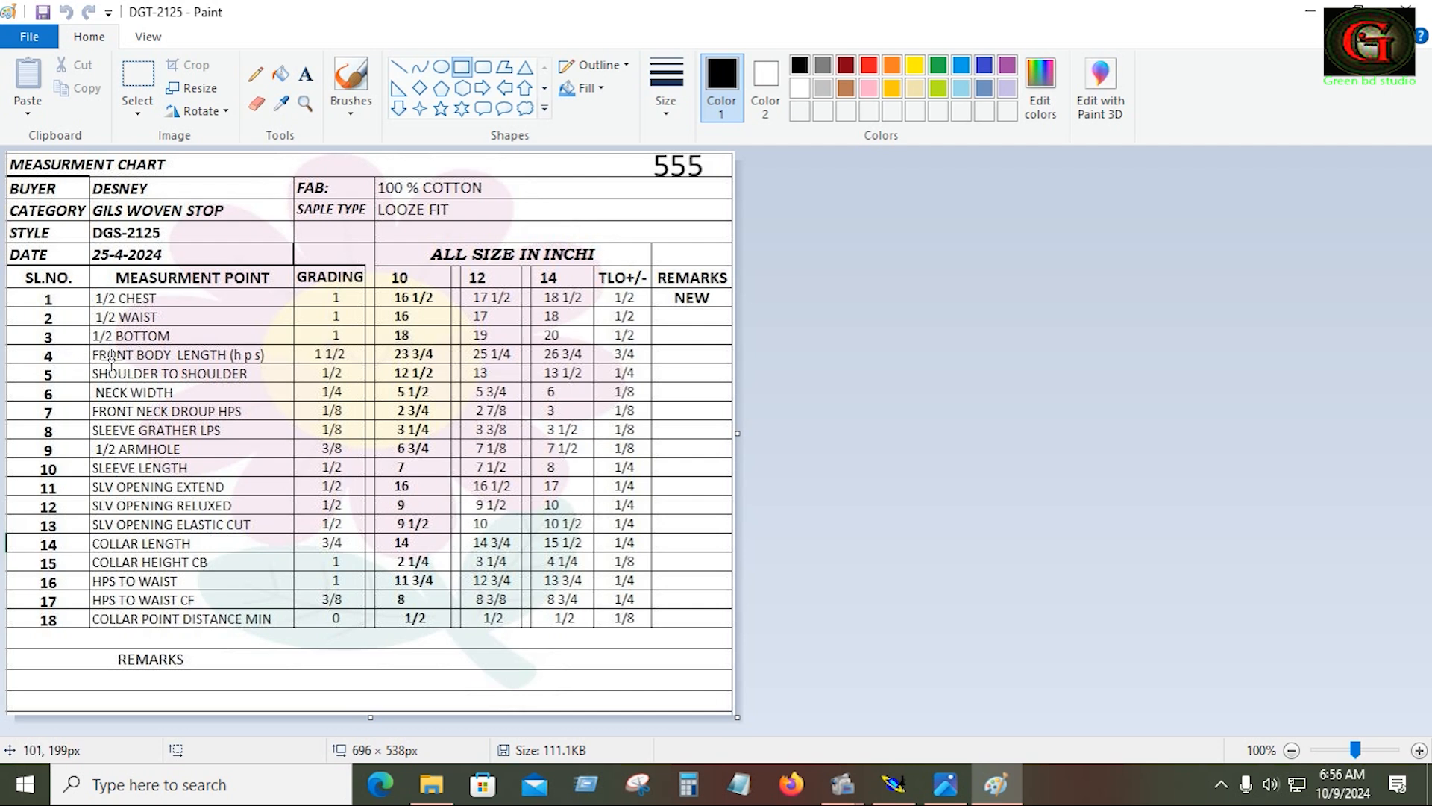
mouse_move(88, 344)
mouse_down()
mouse_move(133, 359)
mouse_move(575, 371)
mouse_move(459, 364)
mouse_up()
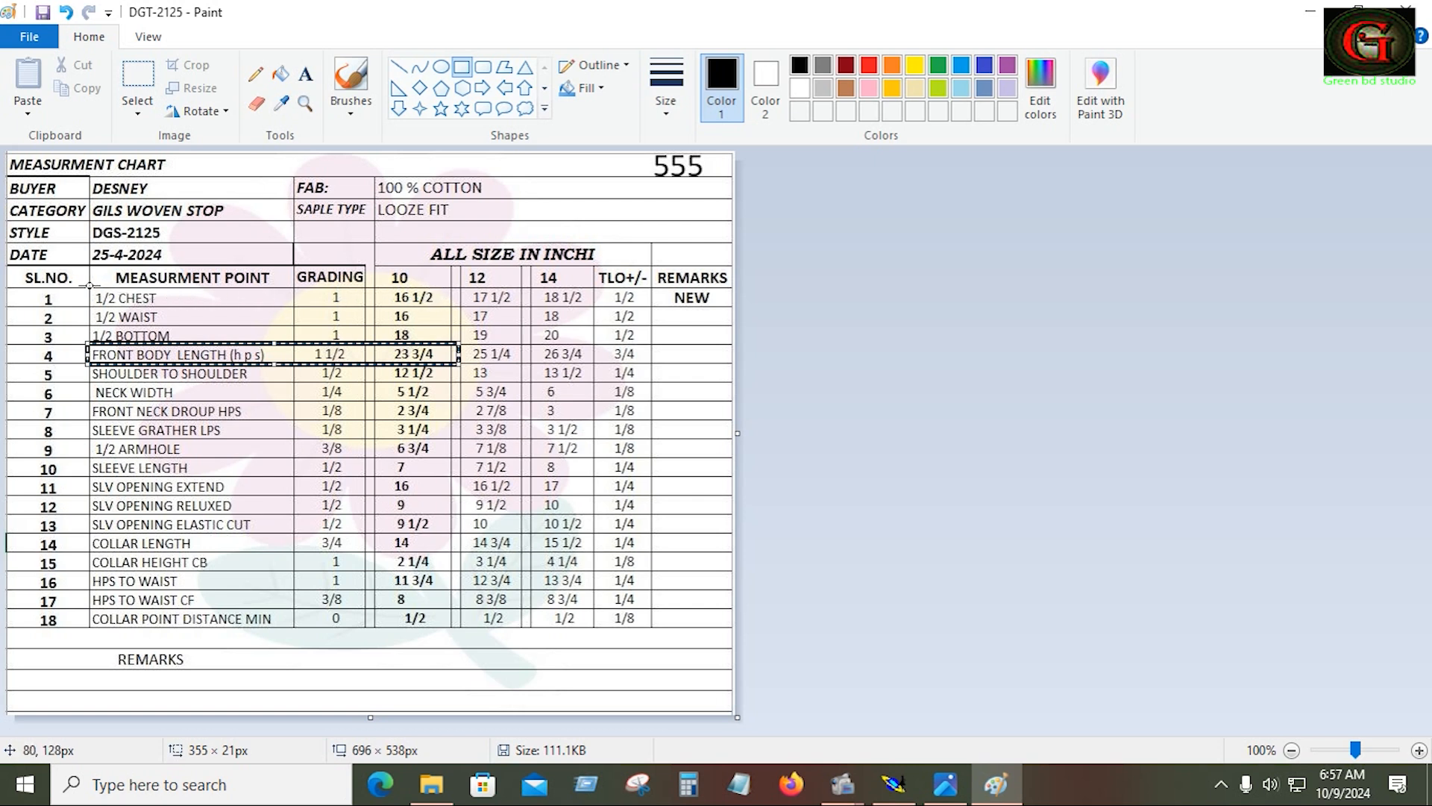
mouse_move(89, 285)
mouse_down()
mouse_move(138, 319)
mouse_move(458, 322)
mouse_up()
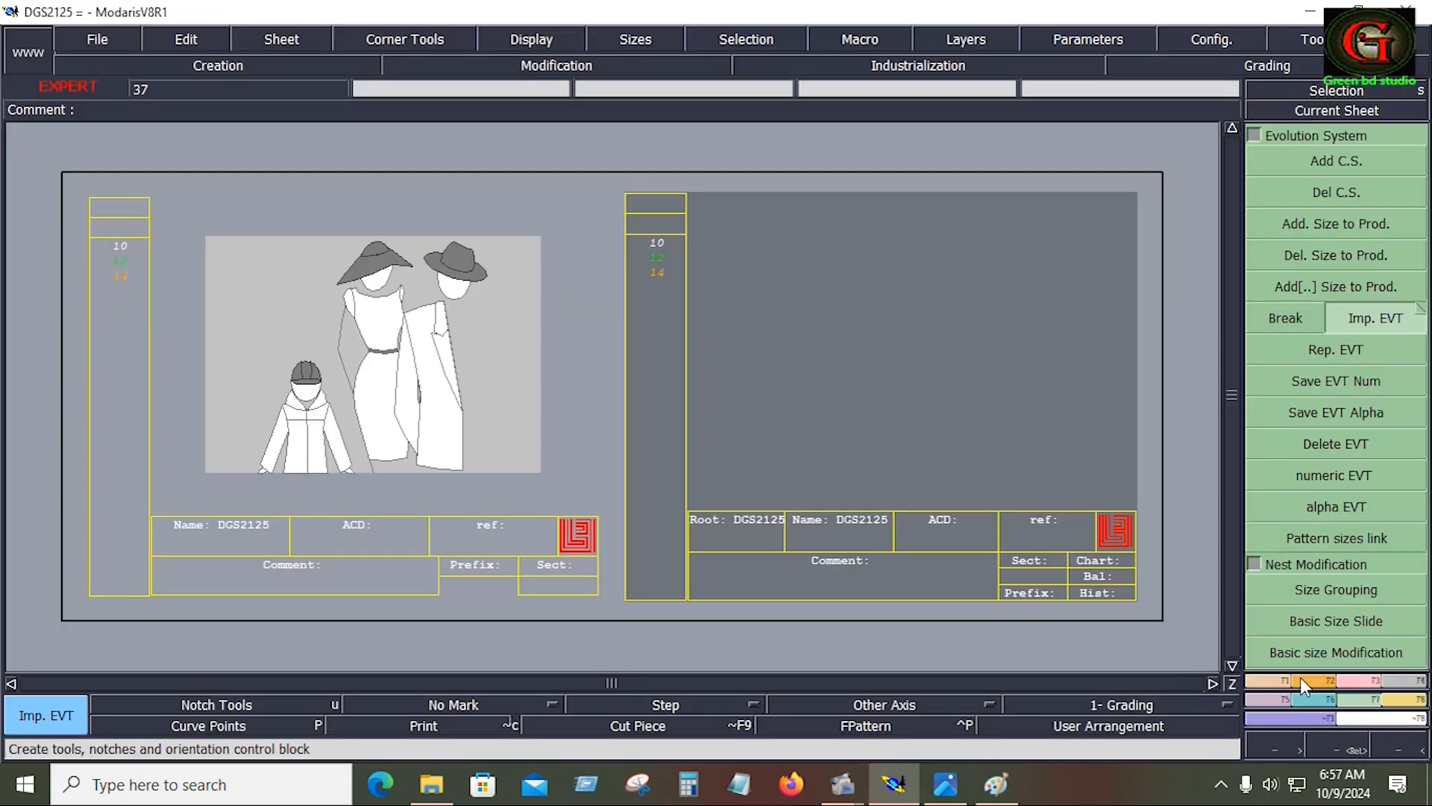
In Modaris, draw a rectangle 23.750 inches wide and 8.250 inches high on the DGS2125 sheet and fit the sheet around it
click(1315, 681)
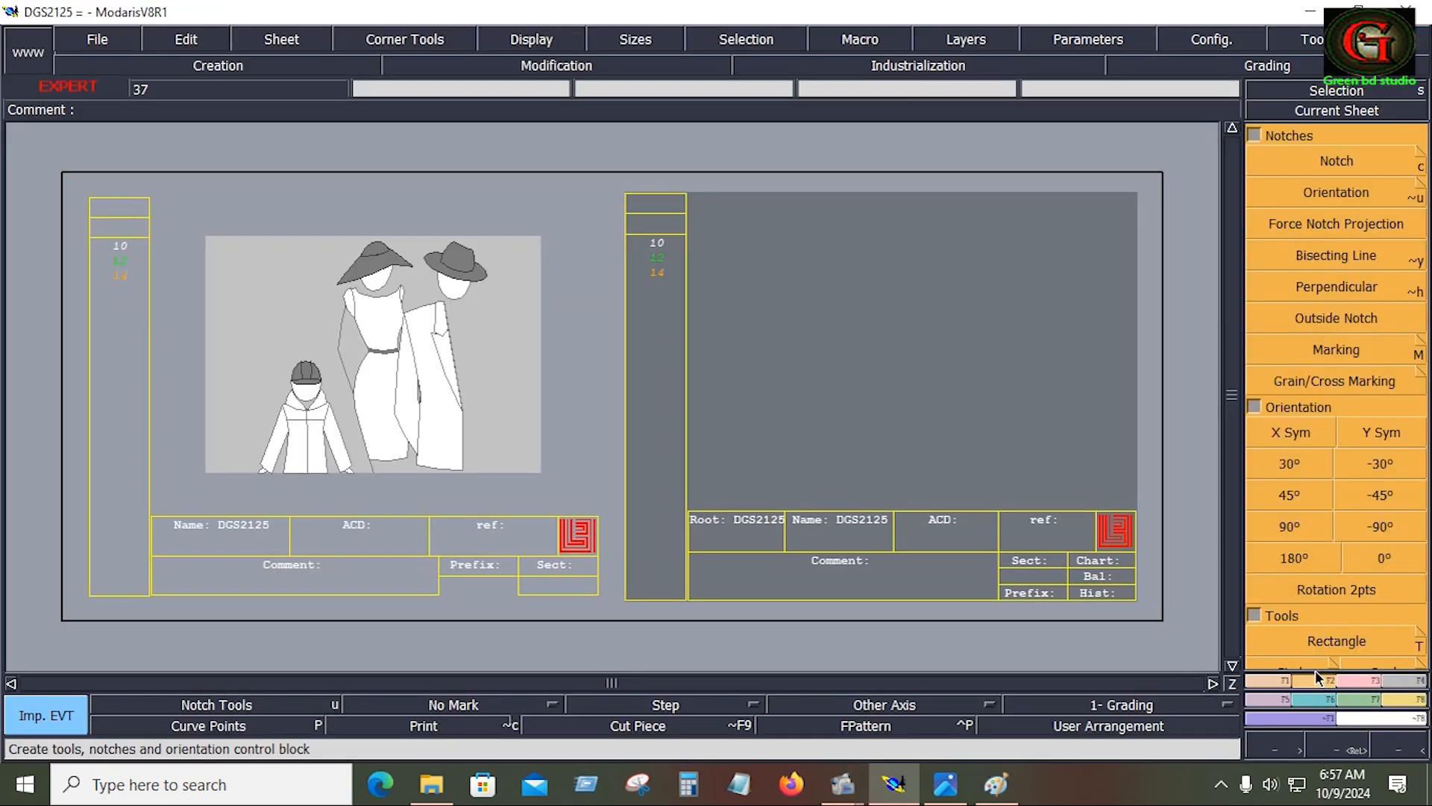
click(1352, 639)
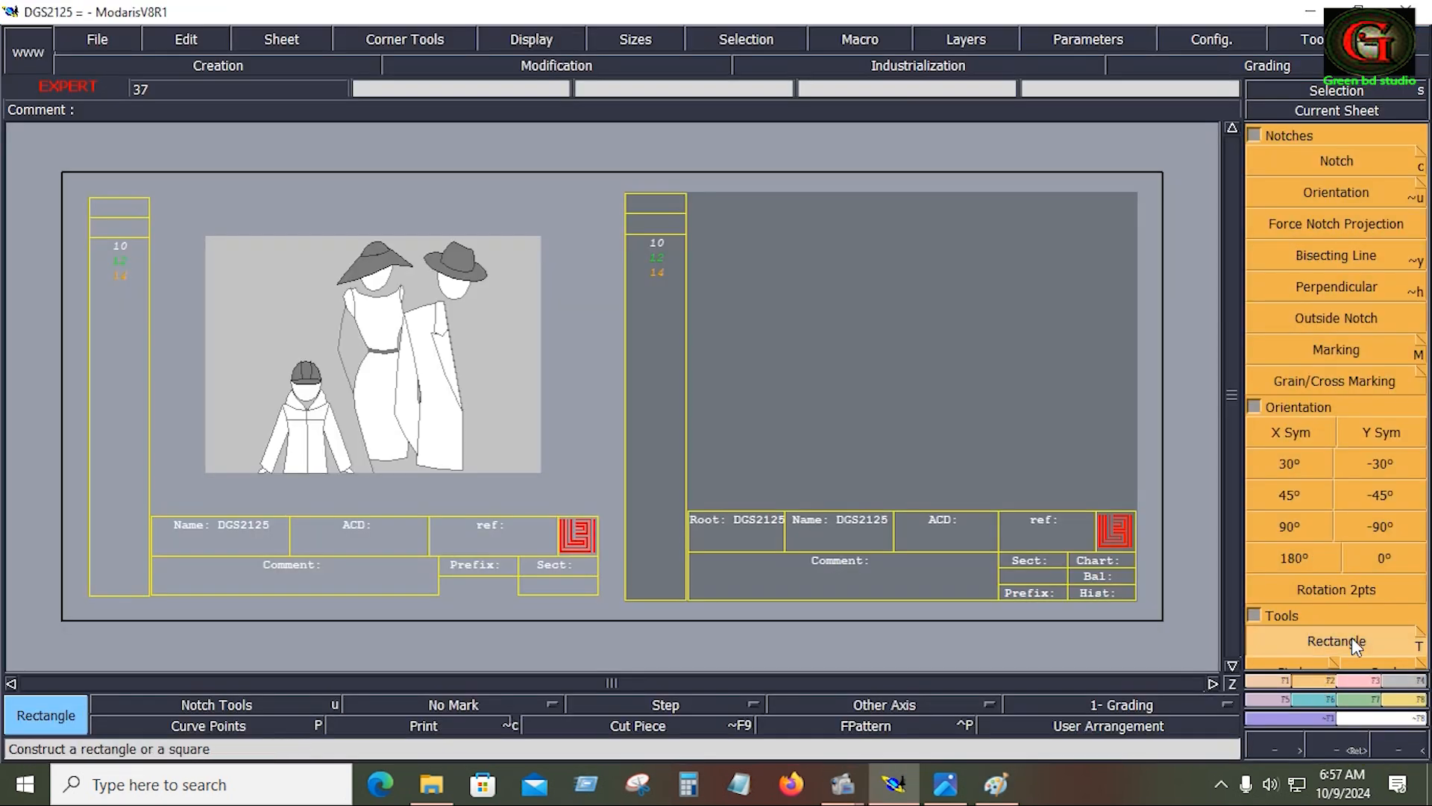
click(1041, 431)
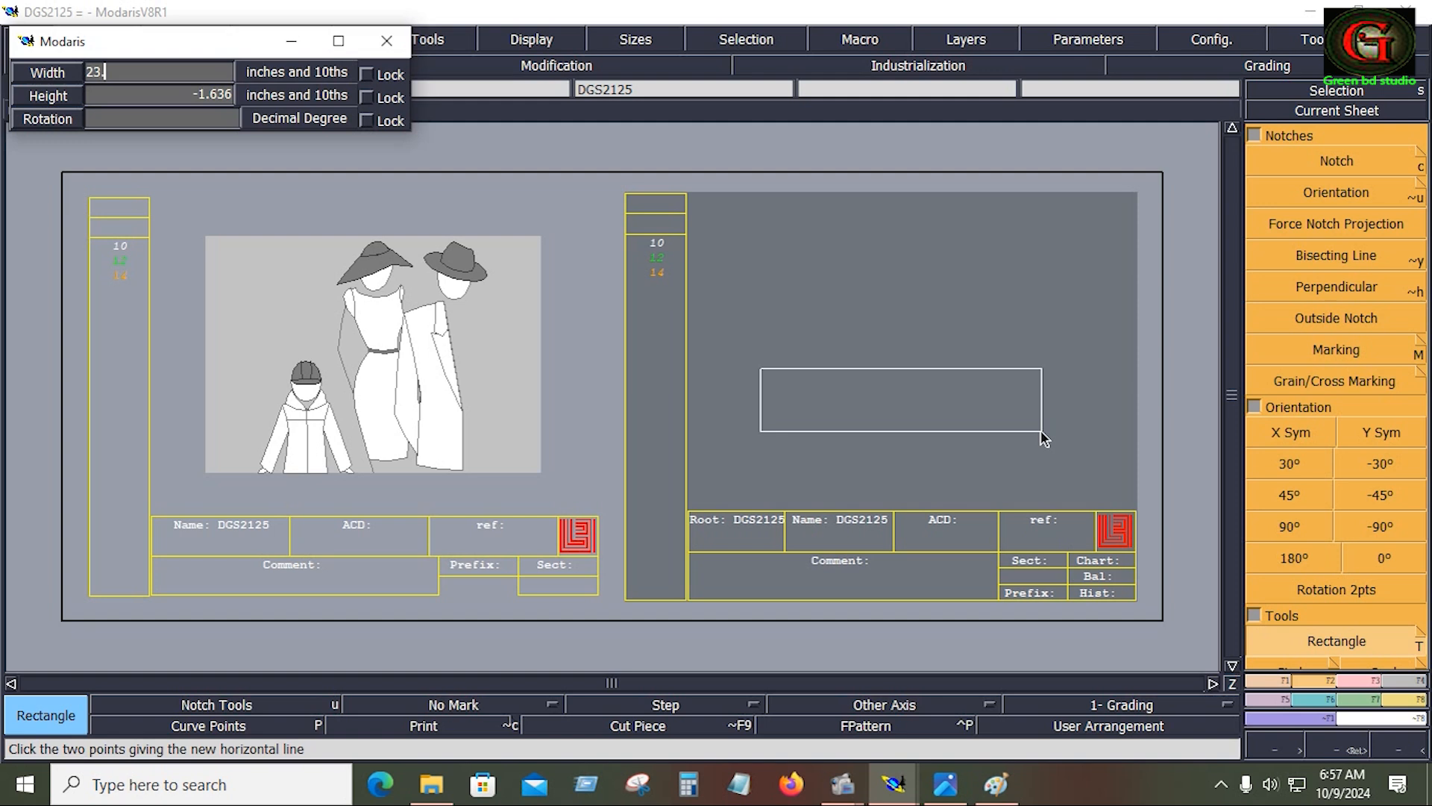
key(Return)
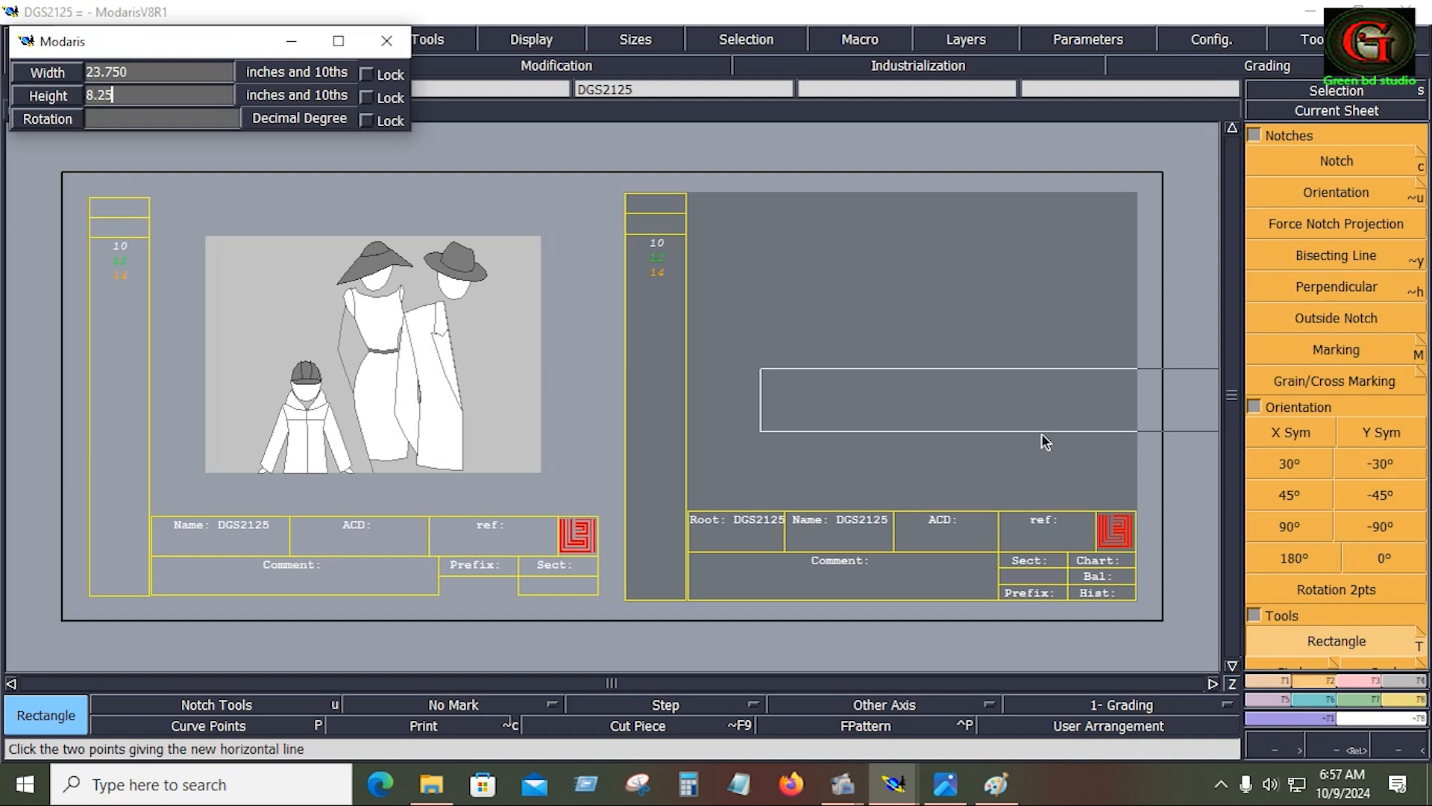
text(8.25)
key(Return)
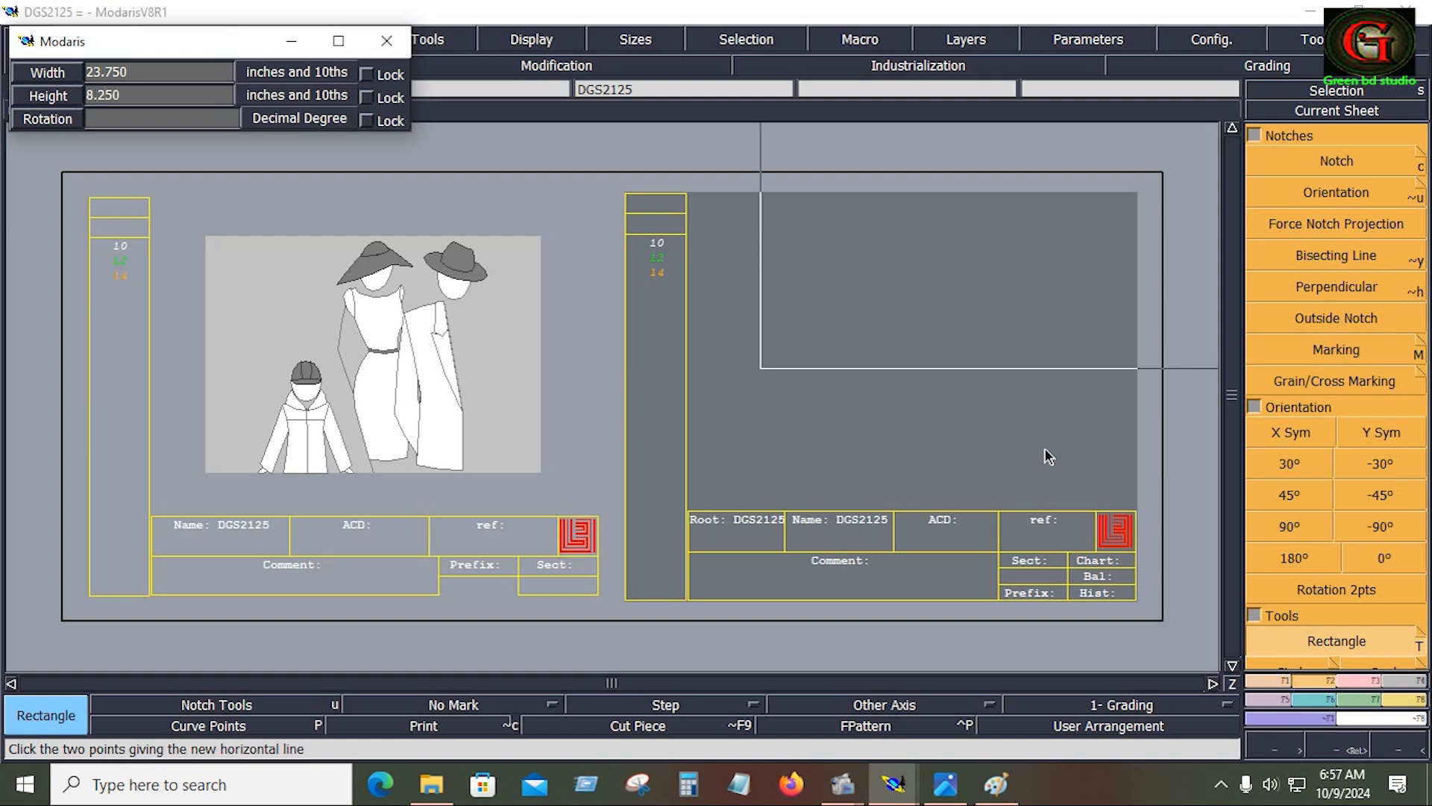
key(Home)
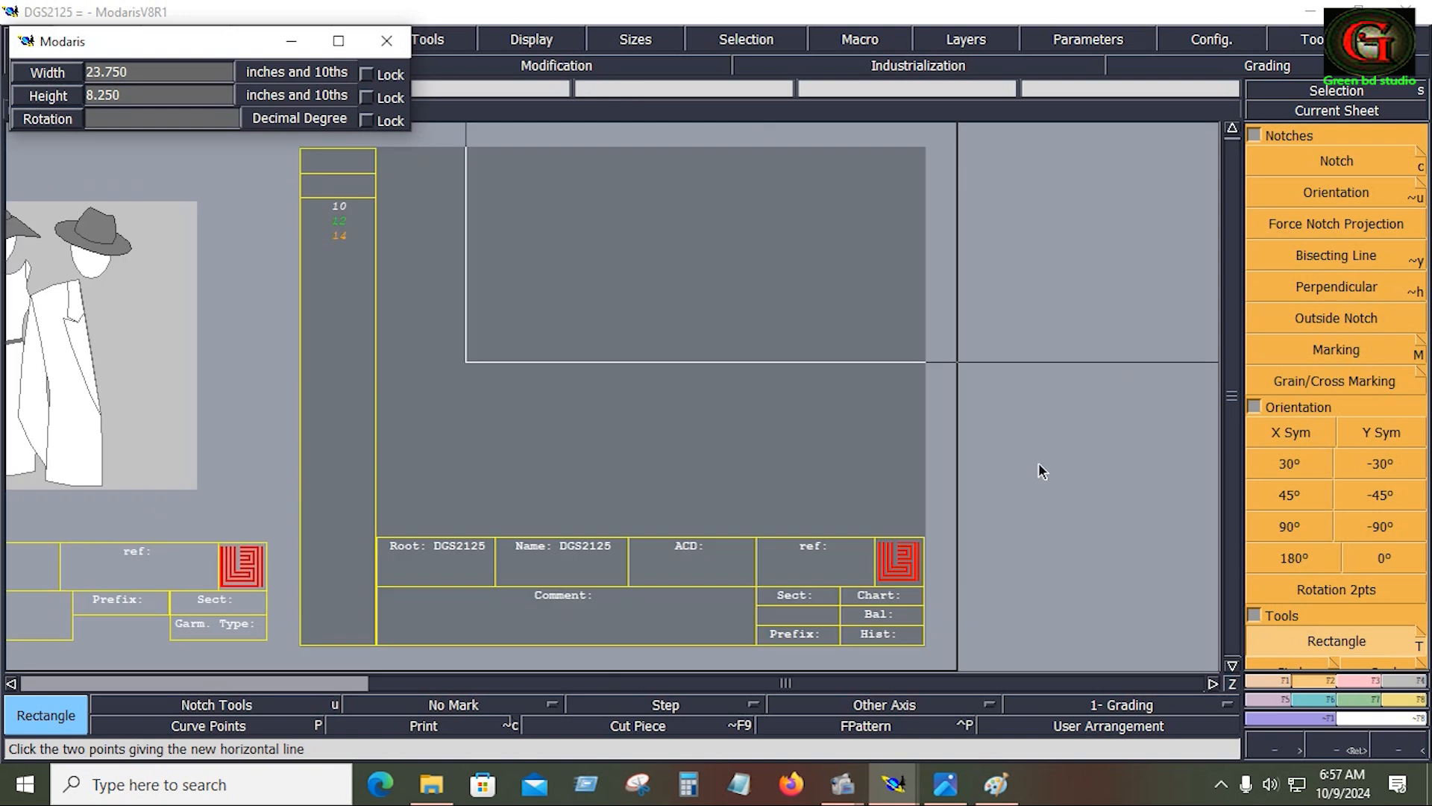
click(1100, 486)
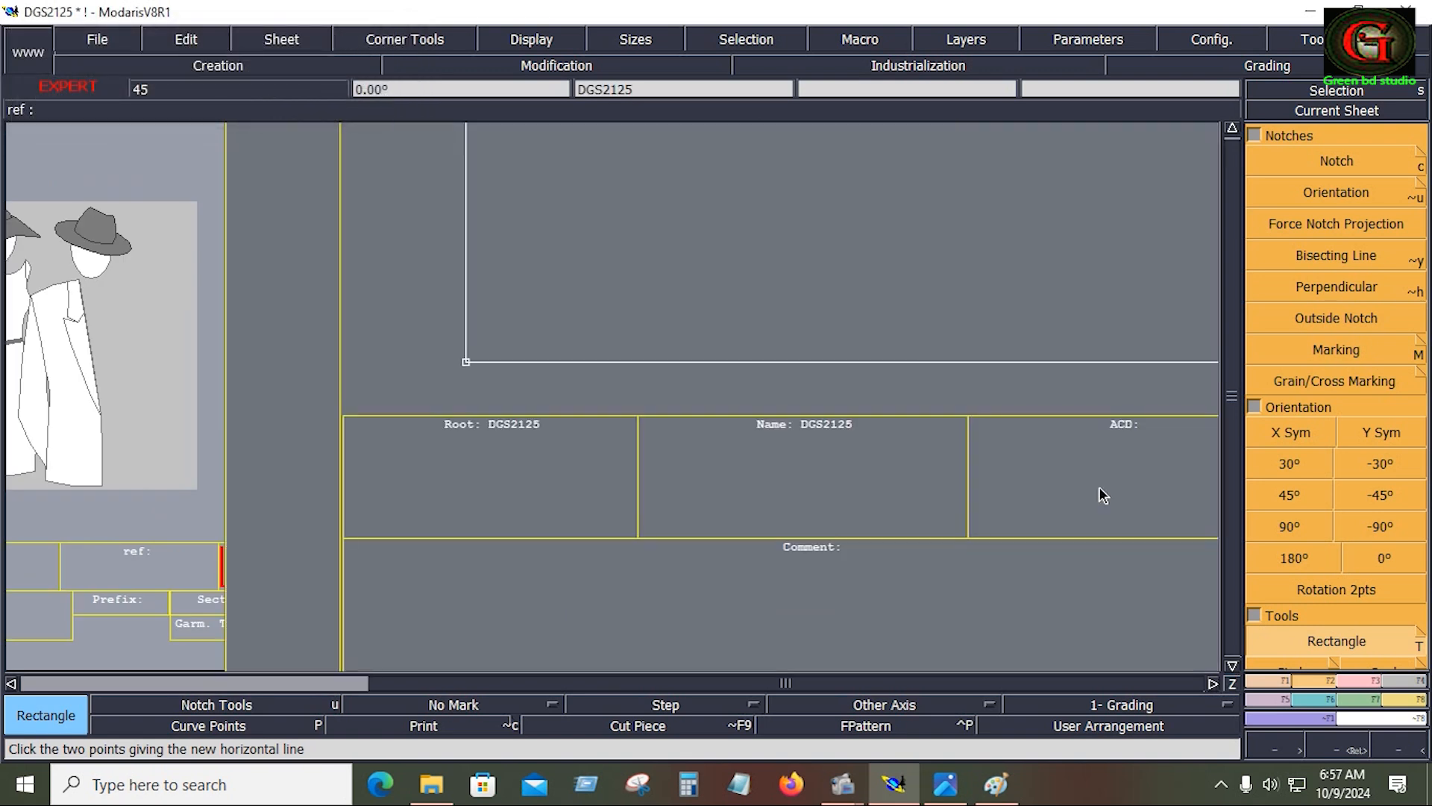
Fit the sheet in view, then switch to the DGT-2125 chart in Paint and outline the neck width and front neck drop rows through size 10
key(Home)
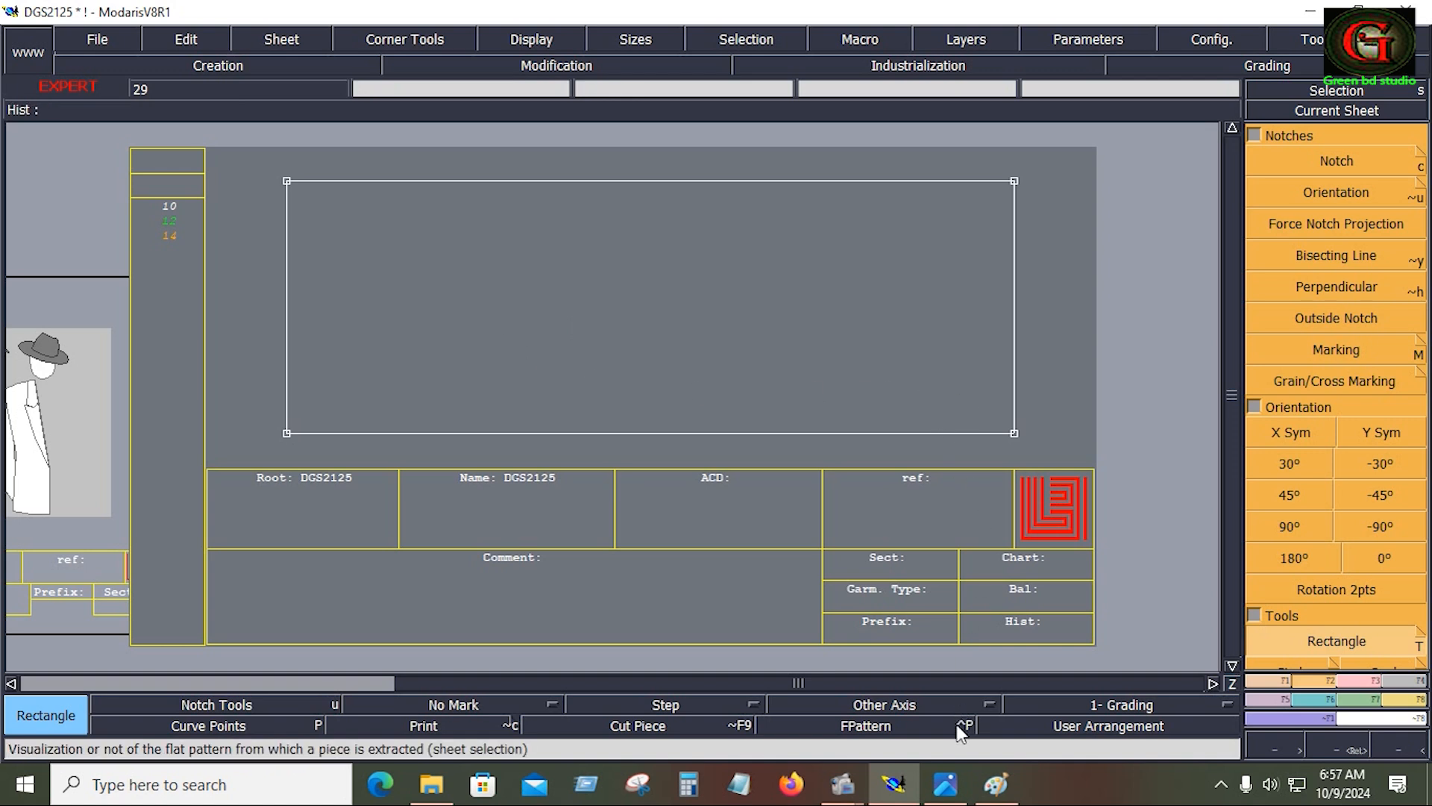
click(999, 785)
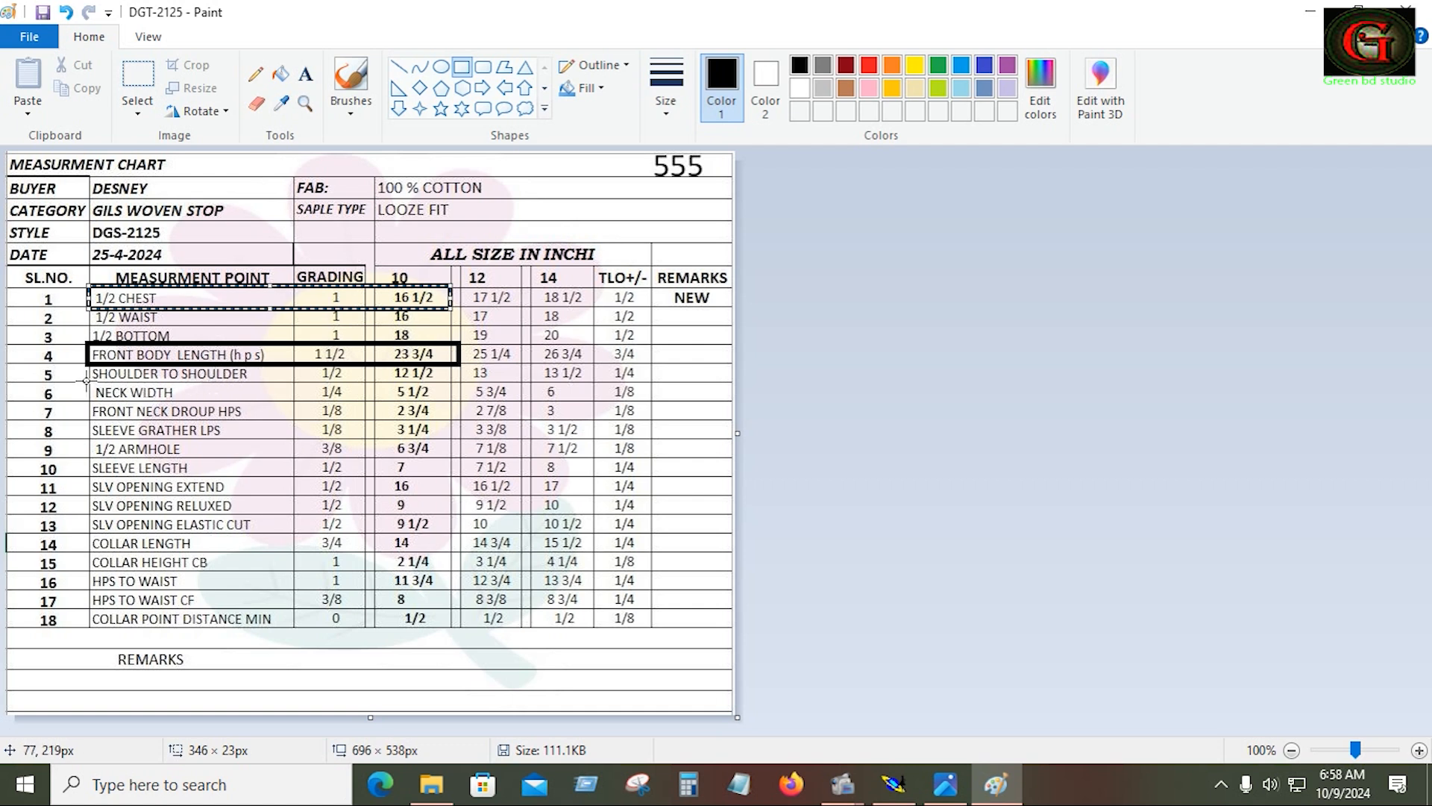
drag(87, 381, 448, 401)
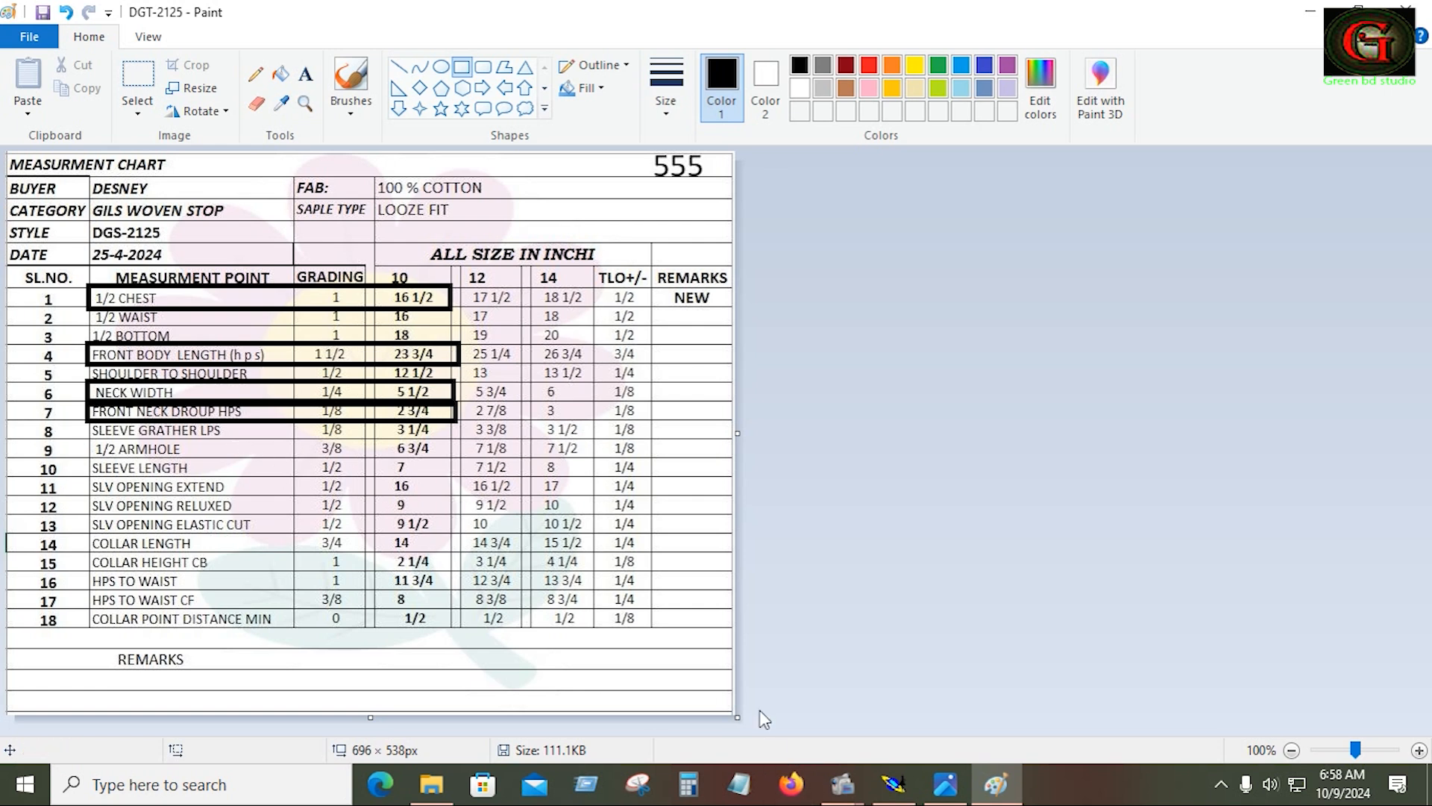
In Modaris, place a developed point on the rectangle's bottom edge at -2.750 inches from the lower right corner
click(893, 783)
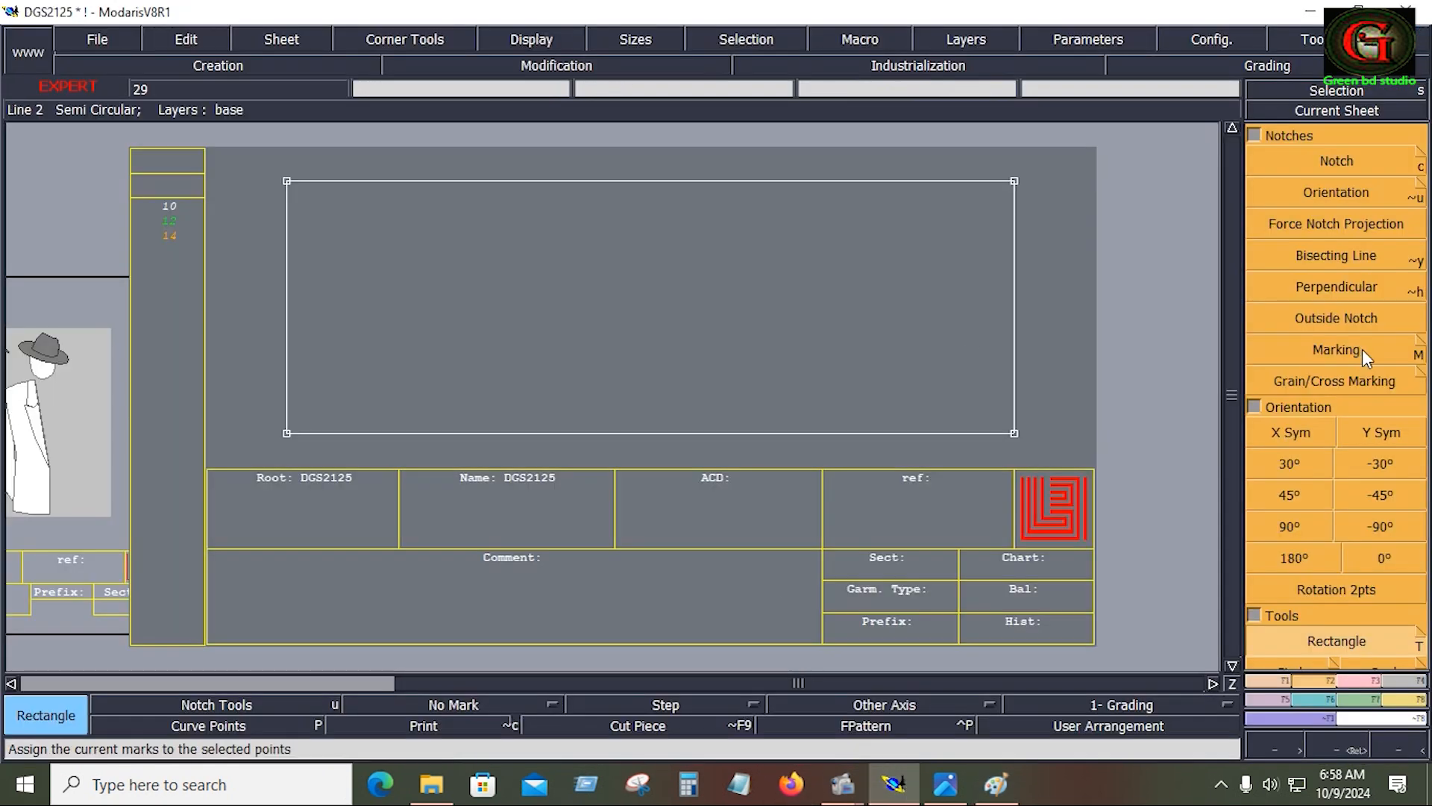
click(1263, 682)
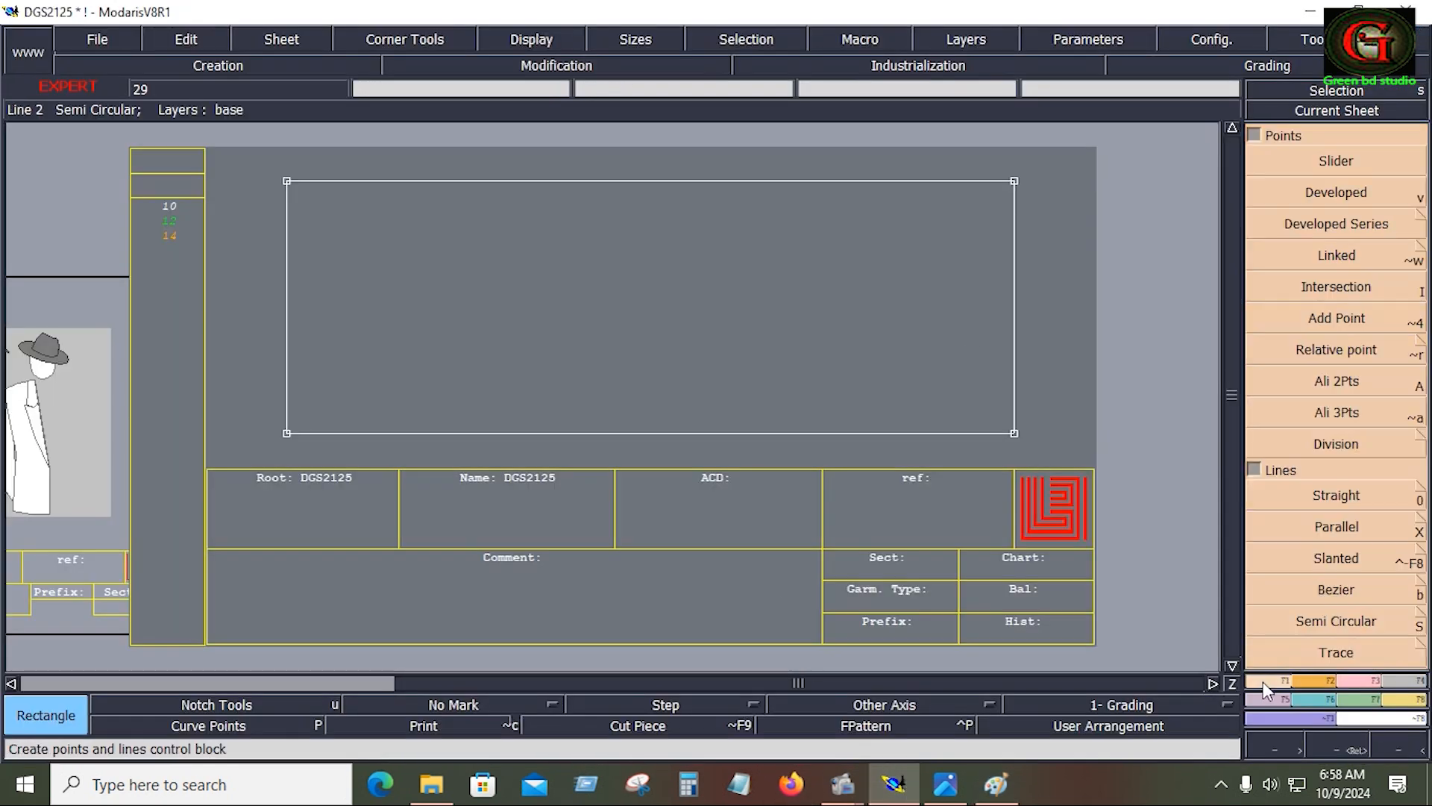
click(1325, 196)
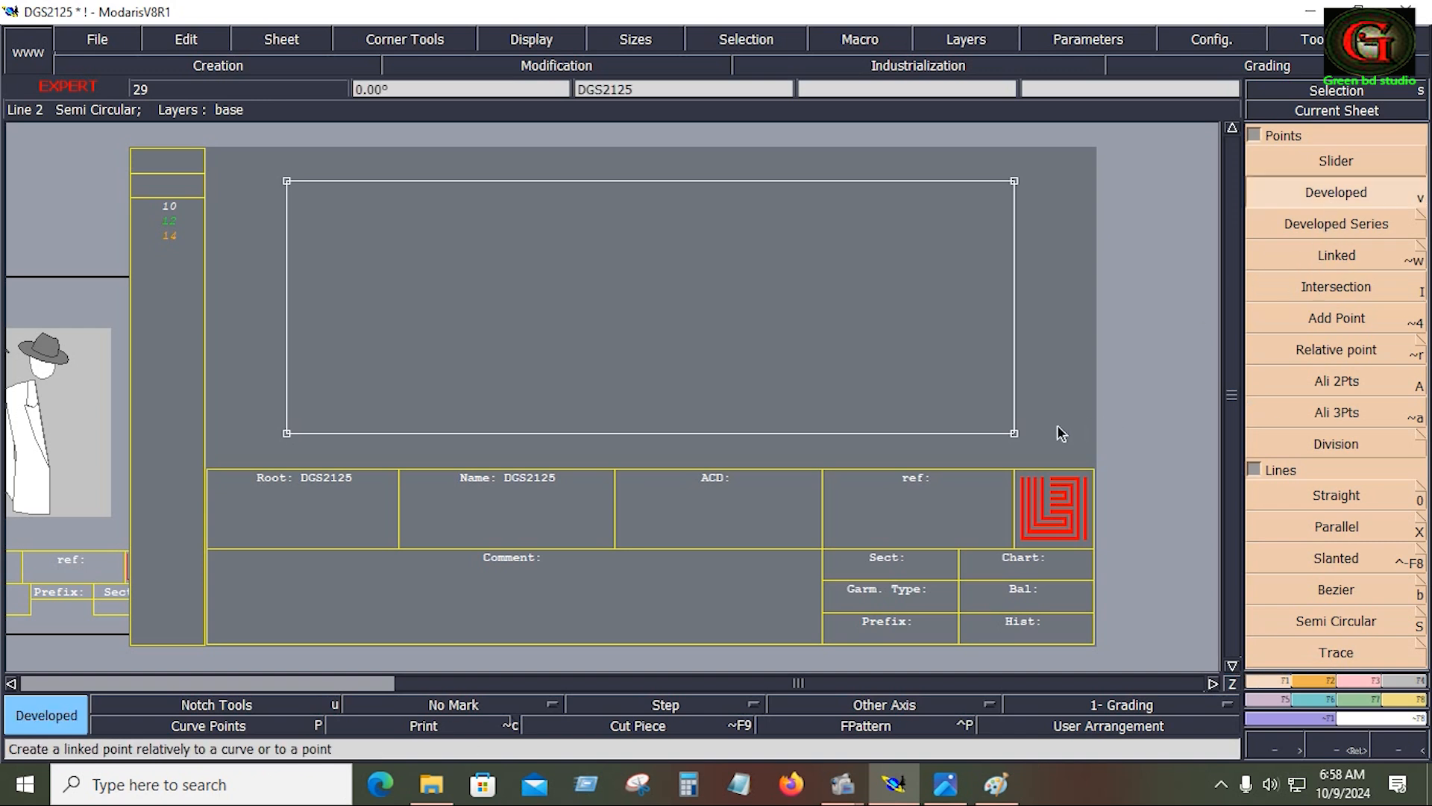
click(1016, 434)
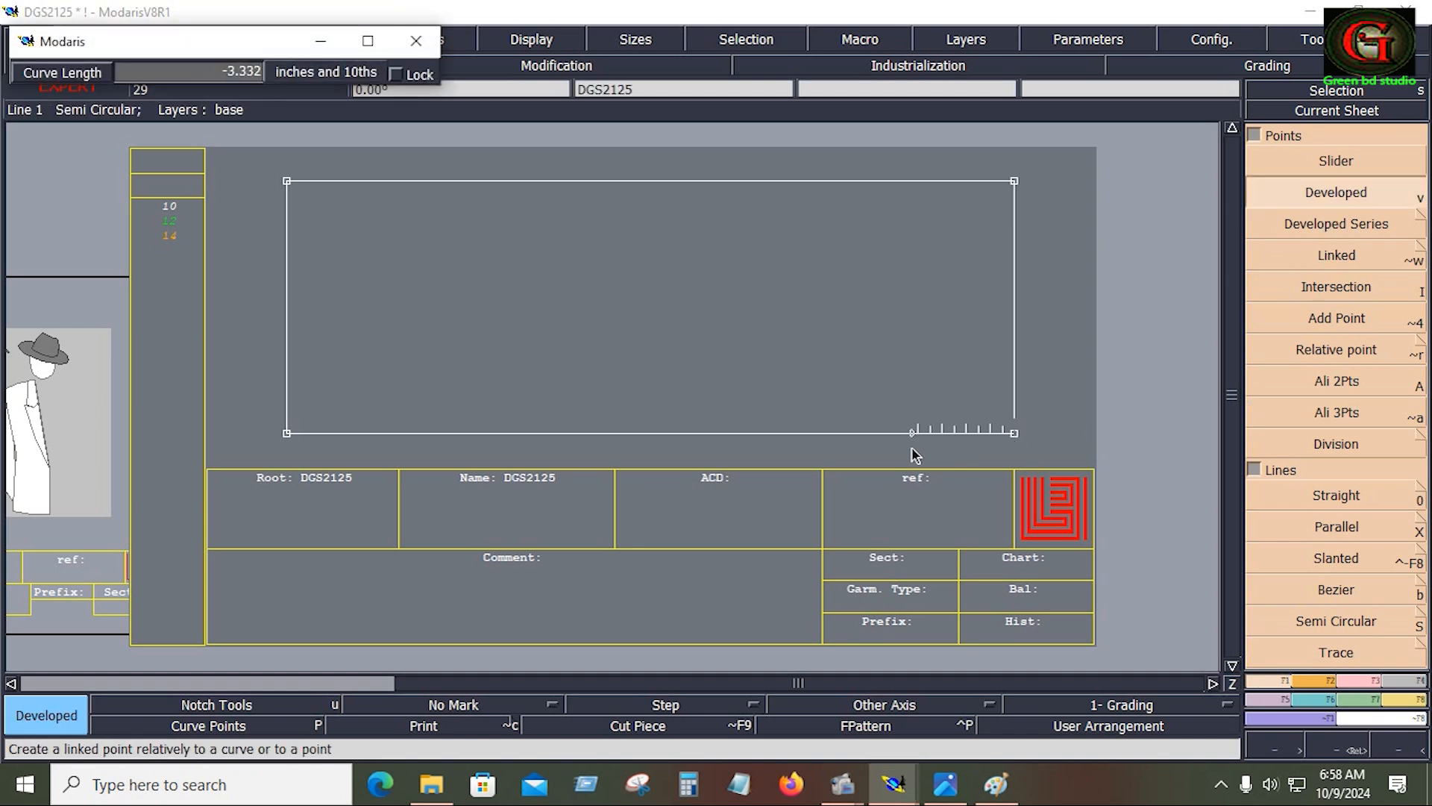
key(Down)
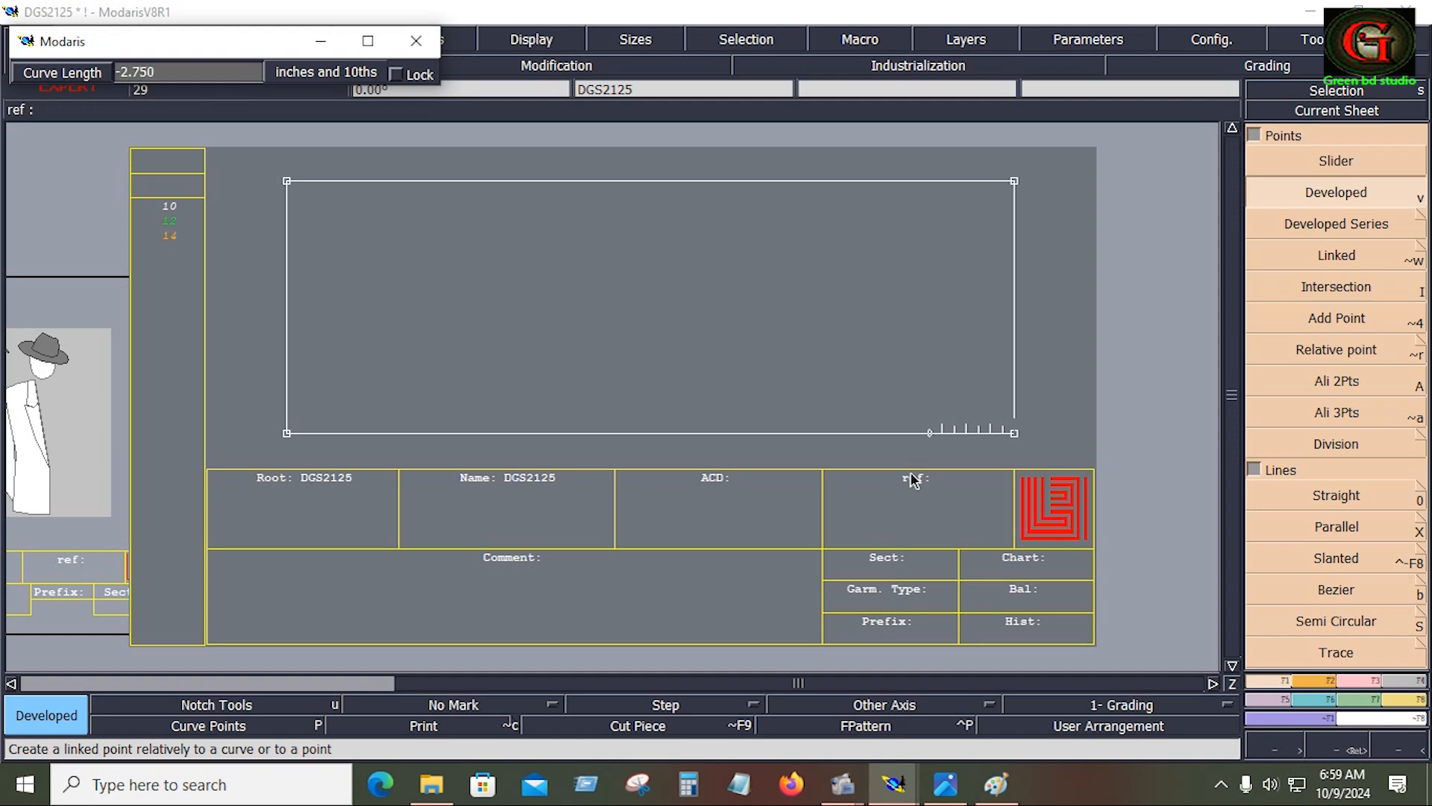
click(1109, 413)
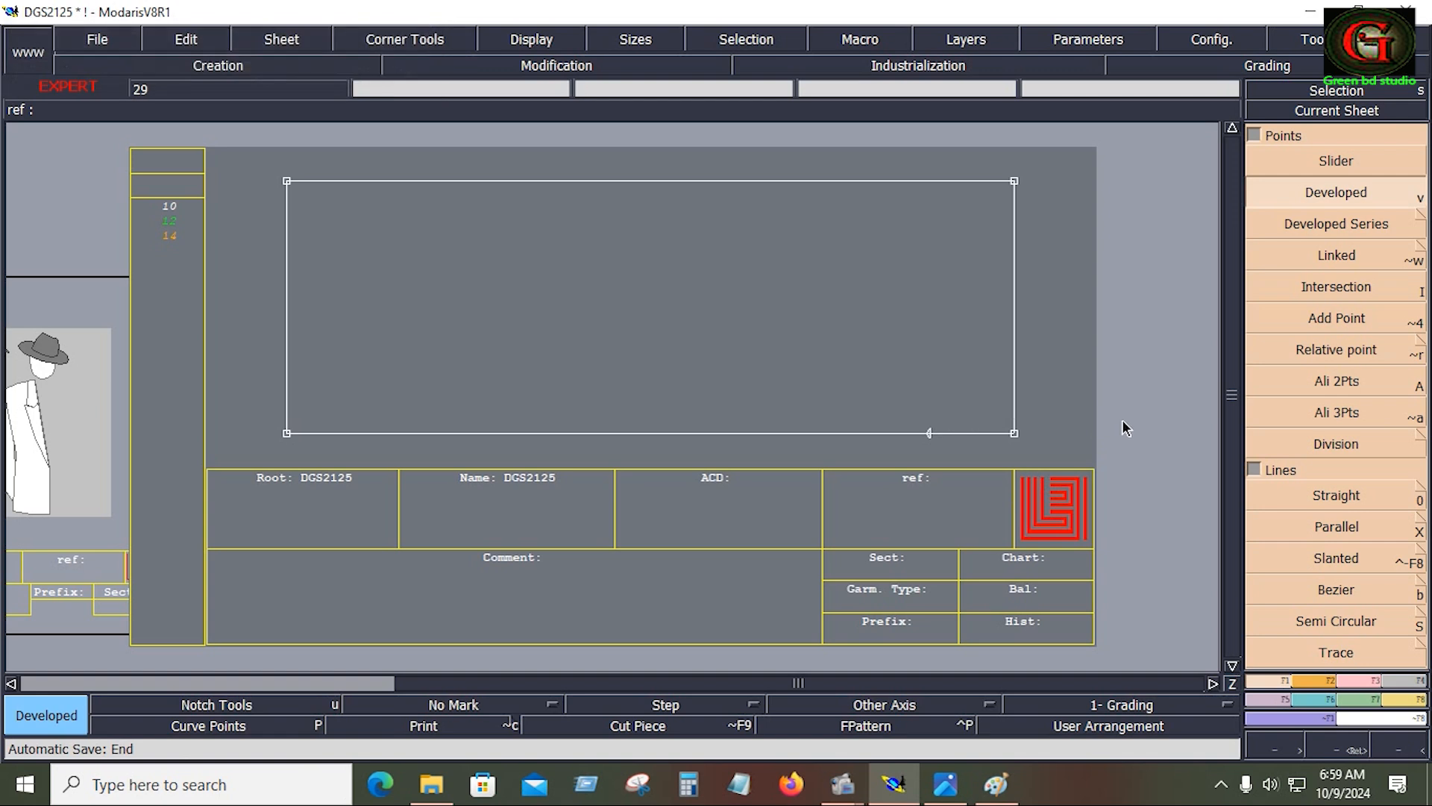
Place a developed point on the rectangle's right edge at 2.750 inches up from the lower right corner
click(1015, 432)
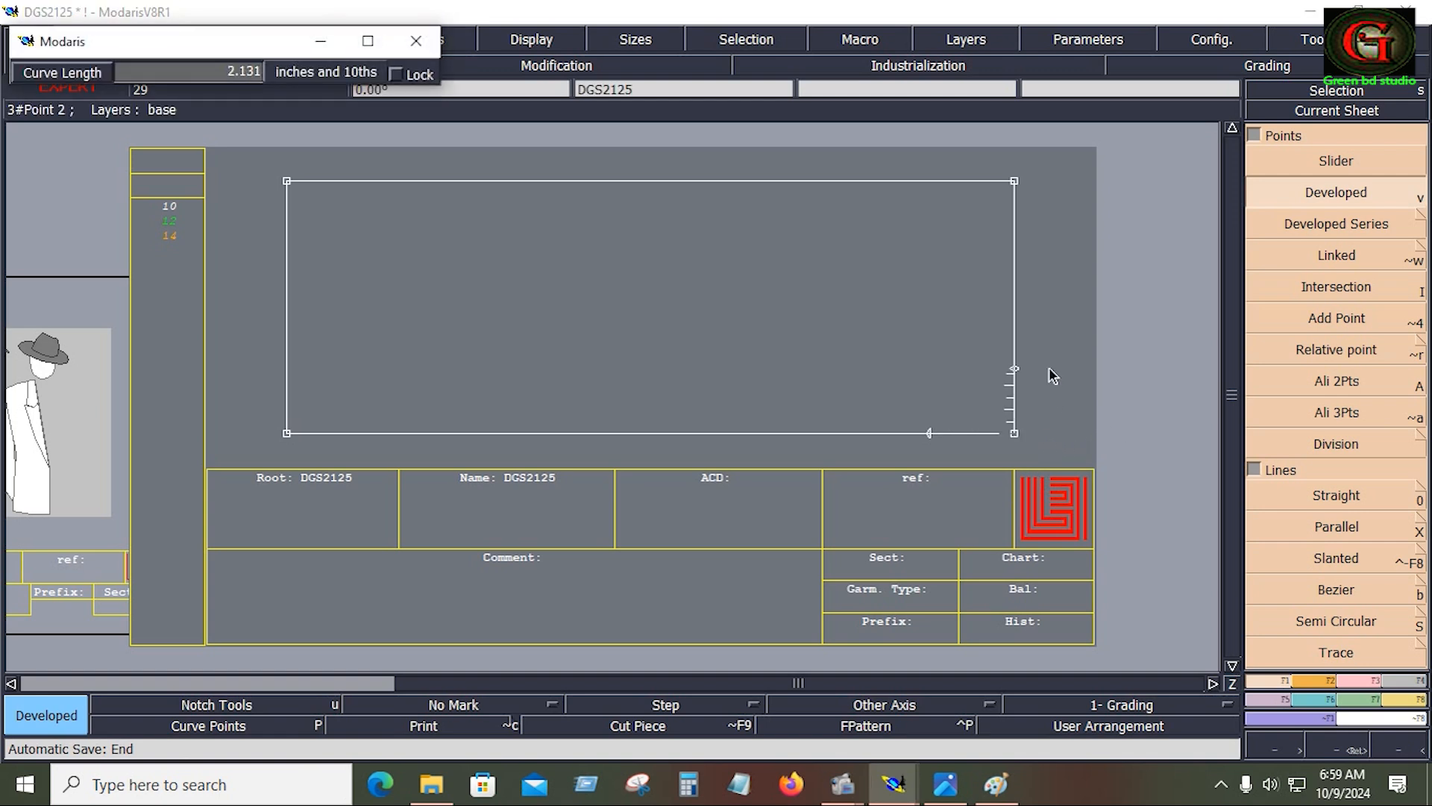
text(-2.750)
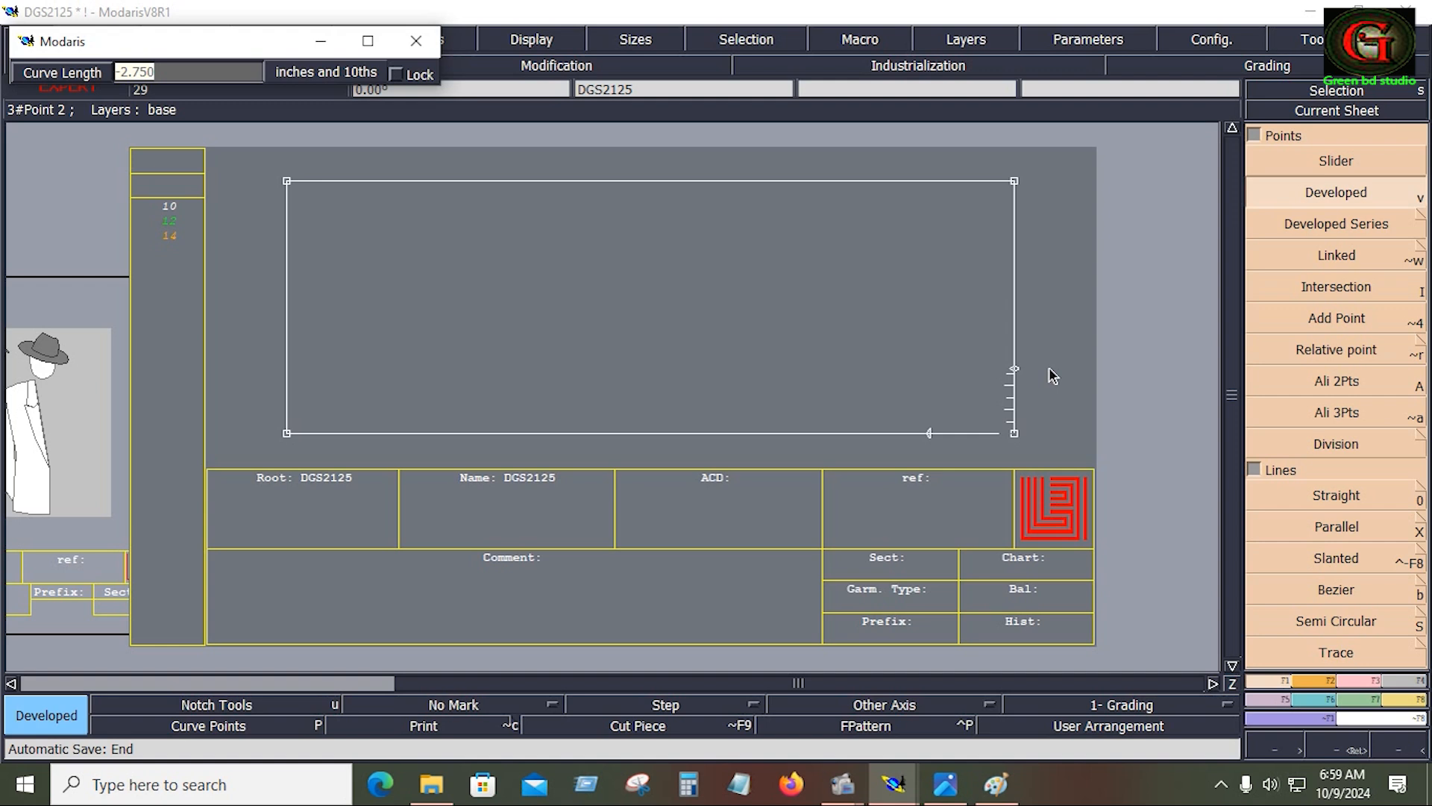
key(Return)
click(176, 73)
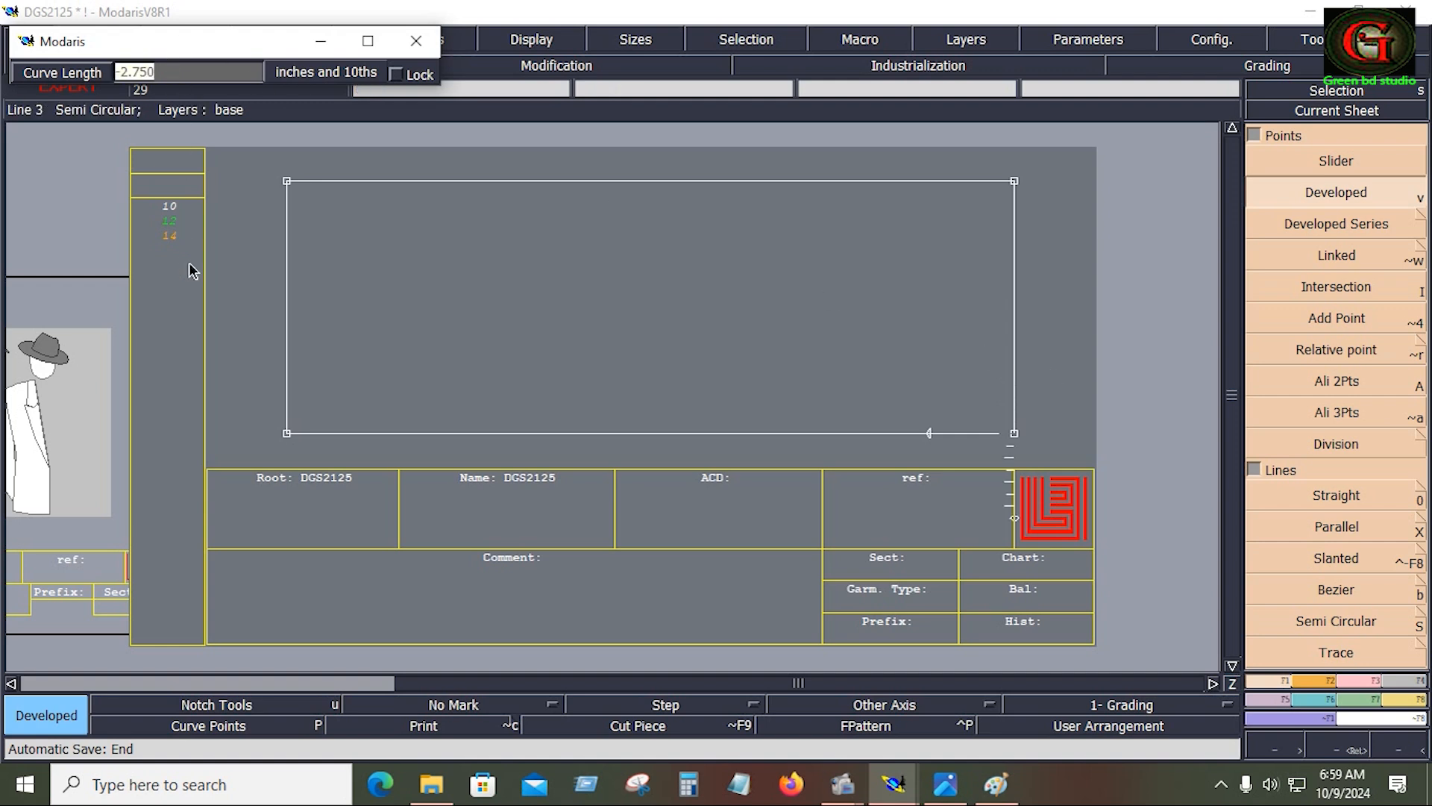
key(BackSpace)
text(2.750)
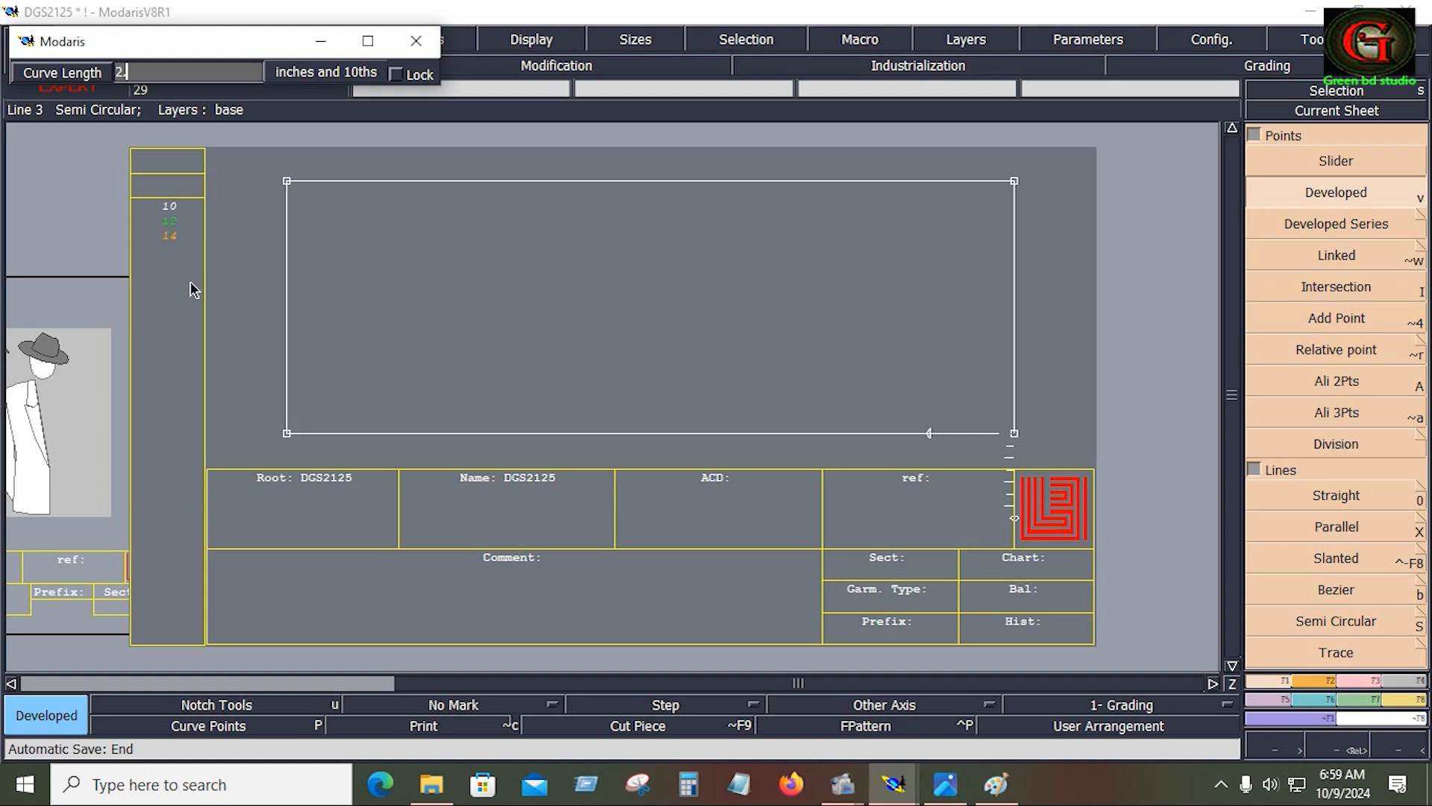
key(Return)
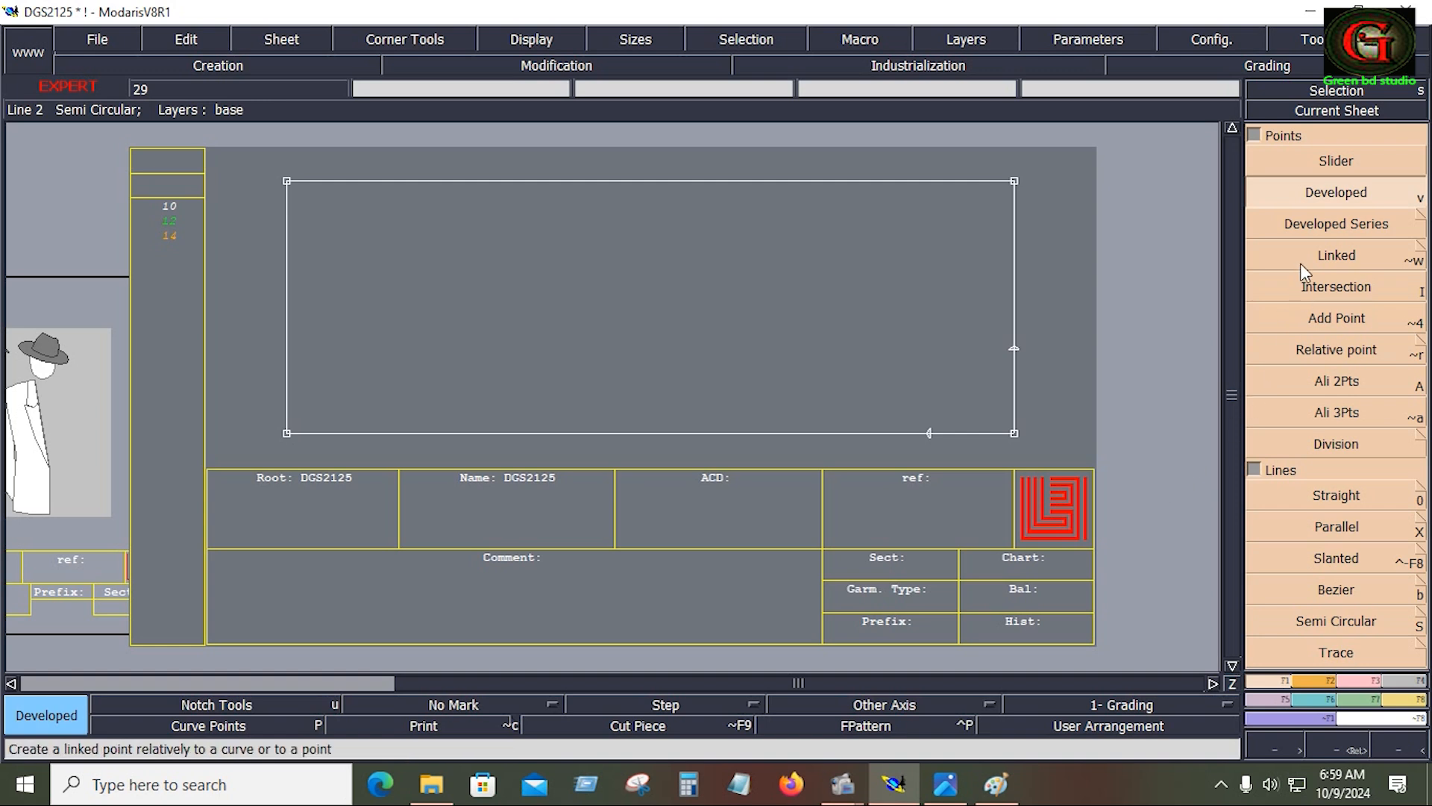
Place another developed point on the bottom edge at -1.125 inches from the lower right corner
click(1014, 434)
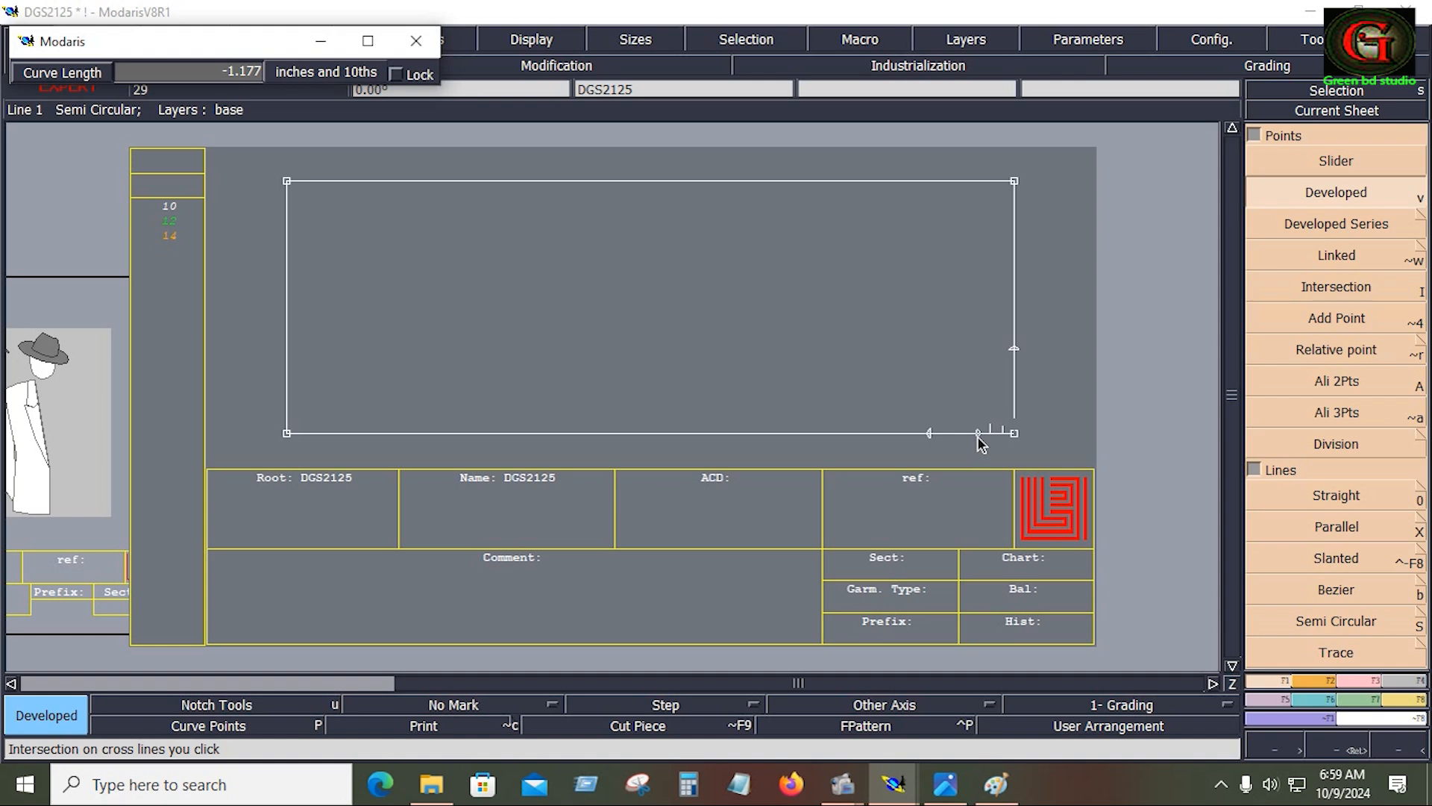
text(2.750)
text(-)
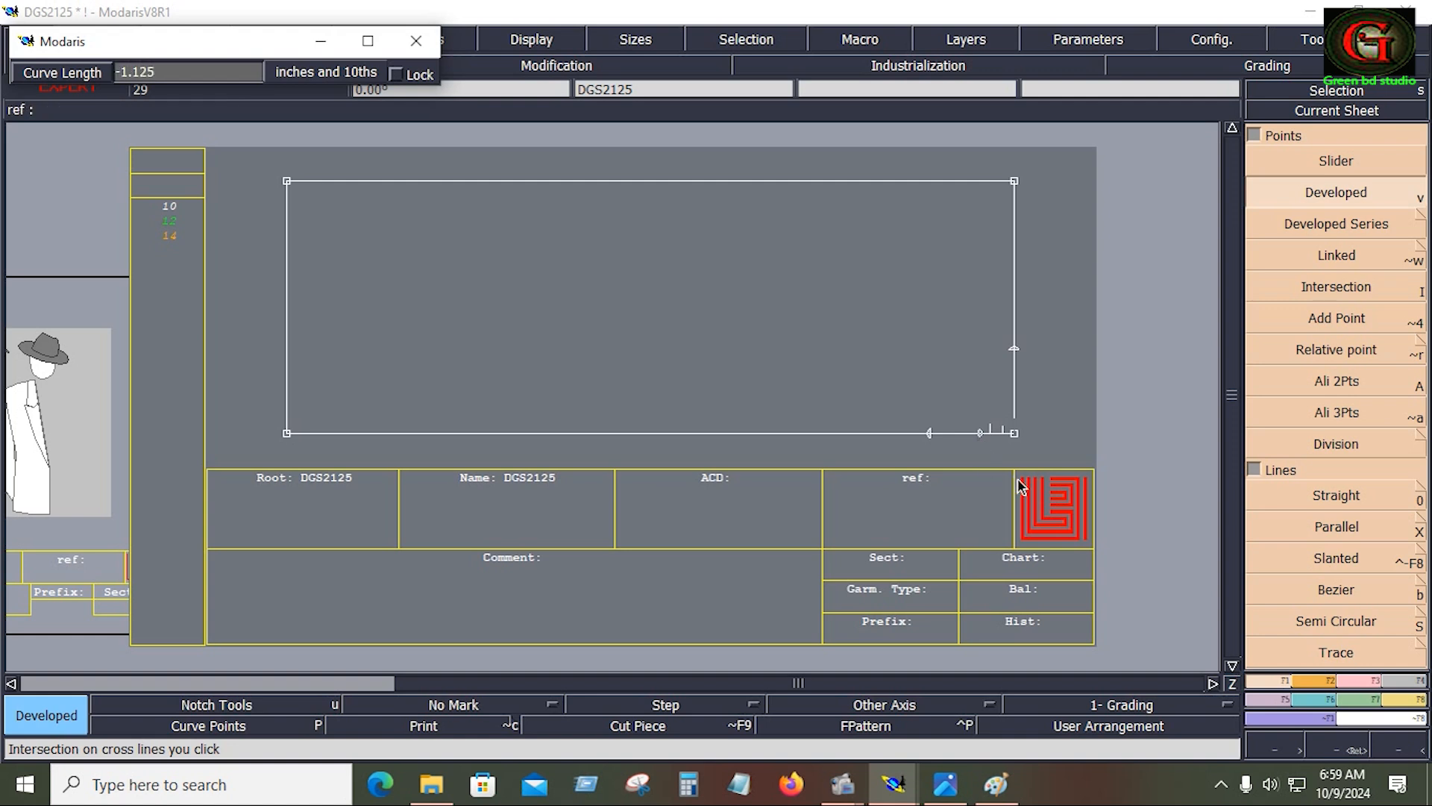
click(1078, 437)
Switch to the chart in Paint, outline the shoulder to shoulder row through size 10, and return to Modaris
key(alt+Tab)
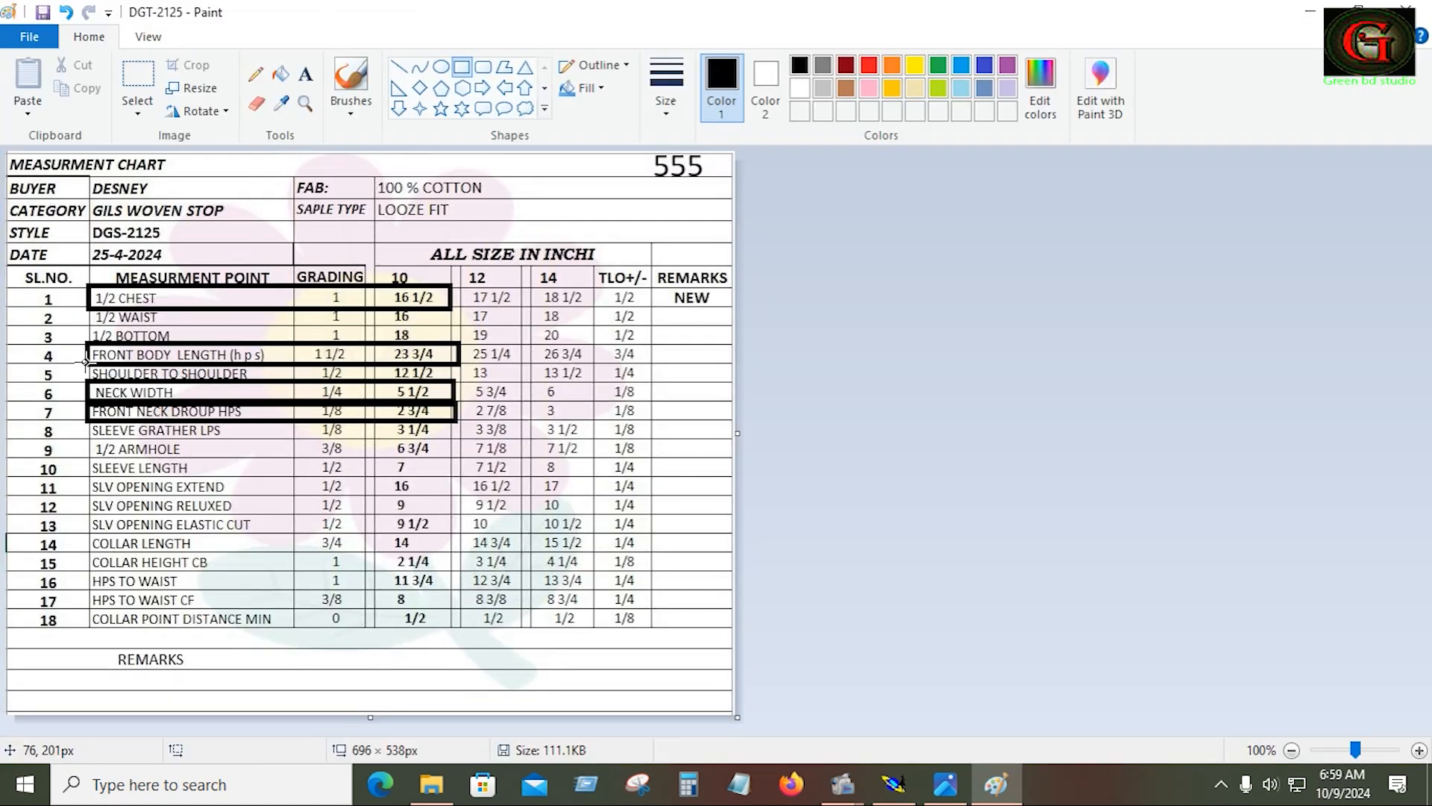
mouse_move(87, 363)
mouse_down()
mouse_move(233, 400)
mouse_move(462, 397)
mouse_move(456, 383)
mouse_up()
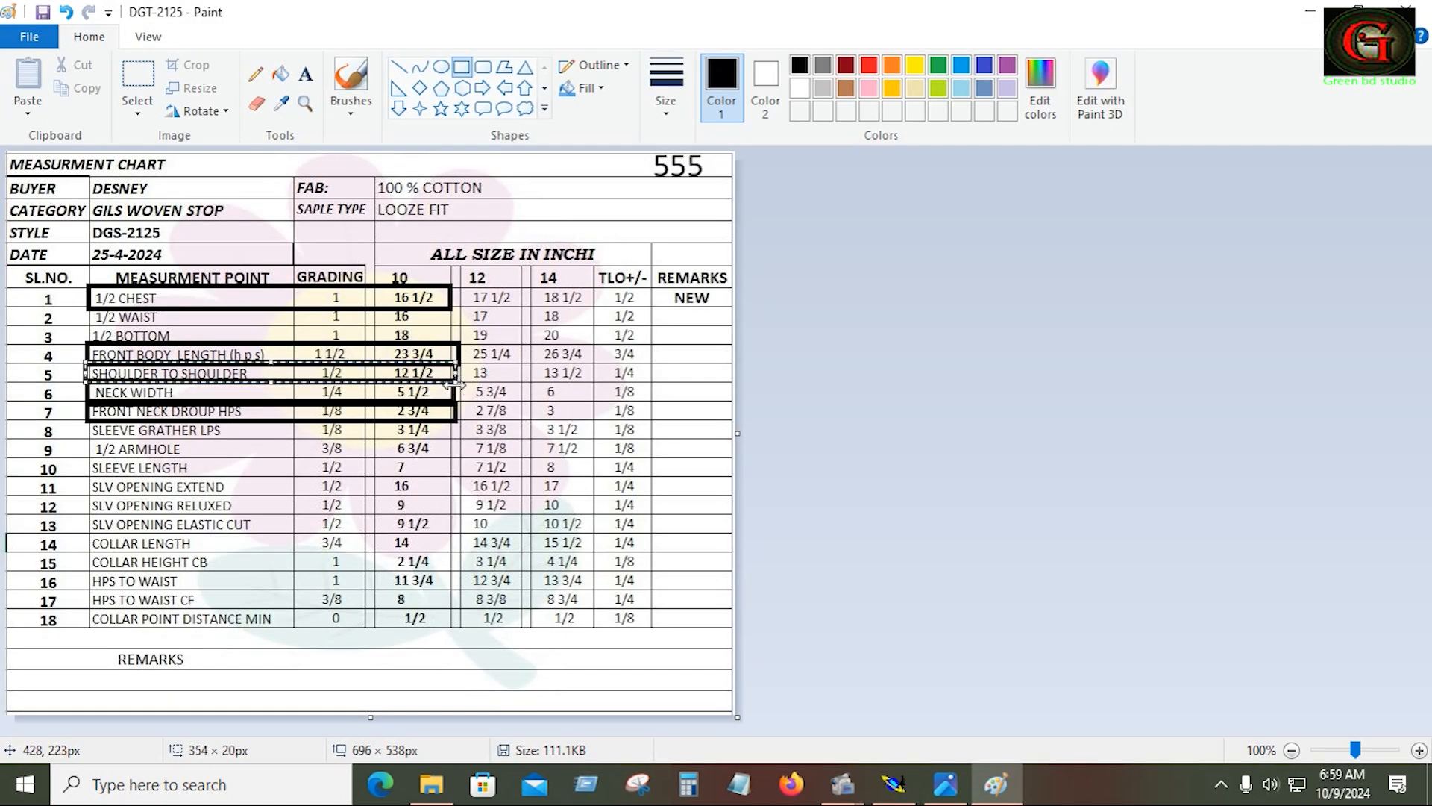
key(alt+Tab)
Draw a vertical Bezier line 6.250 inches long upward from the 1.125-inch point on the bottom edge
click(1336, 589)
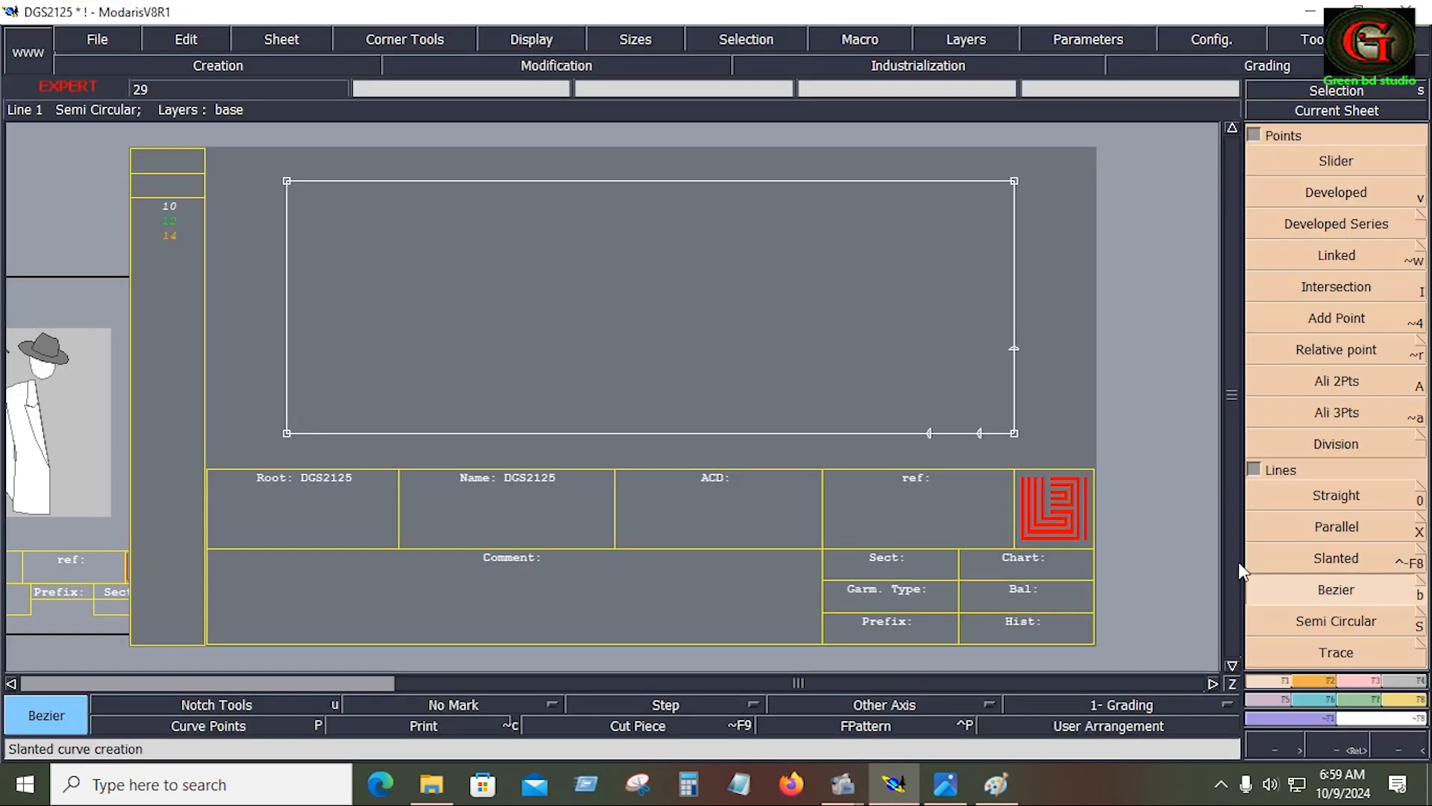
click(981, 434)
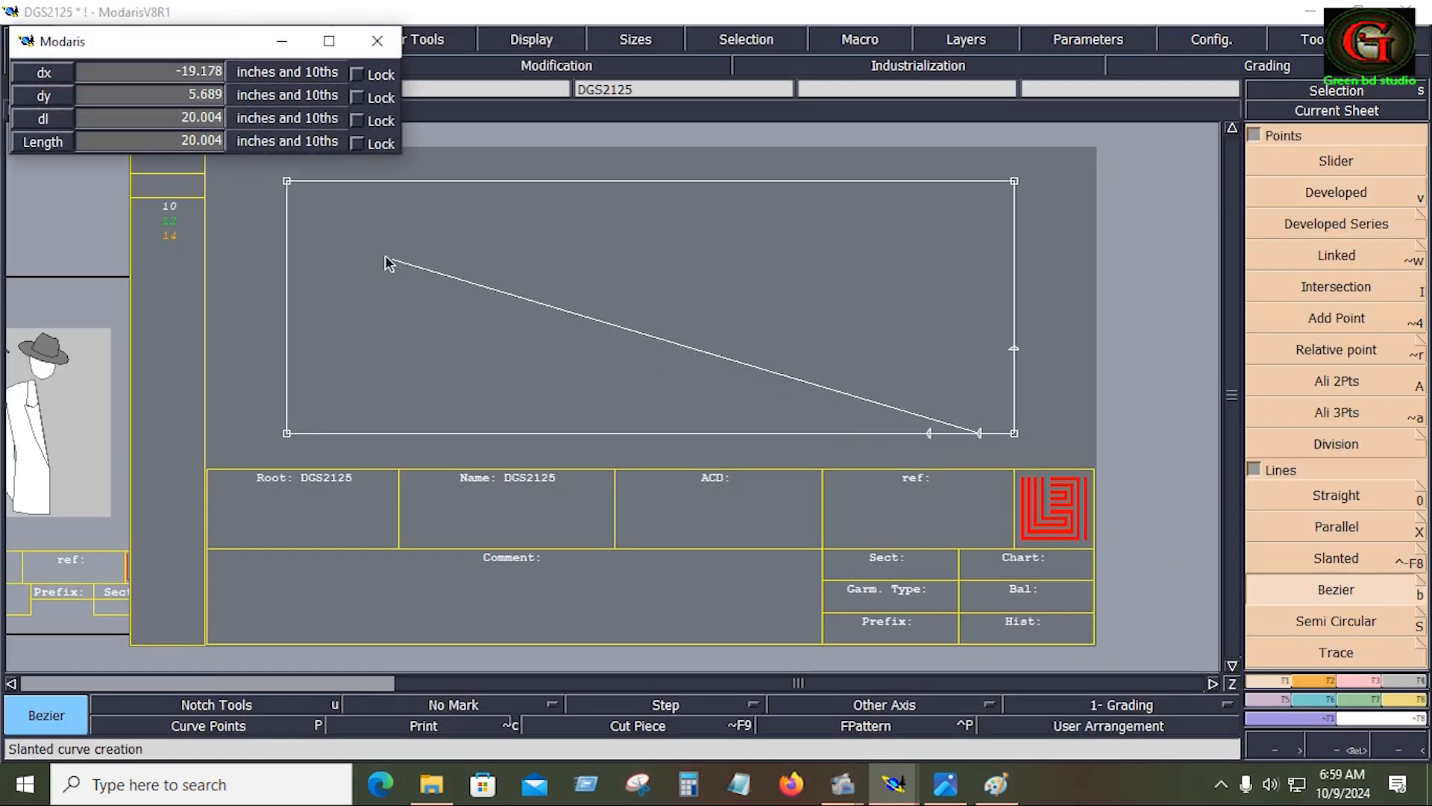
click(138, 120)
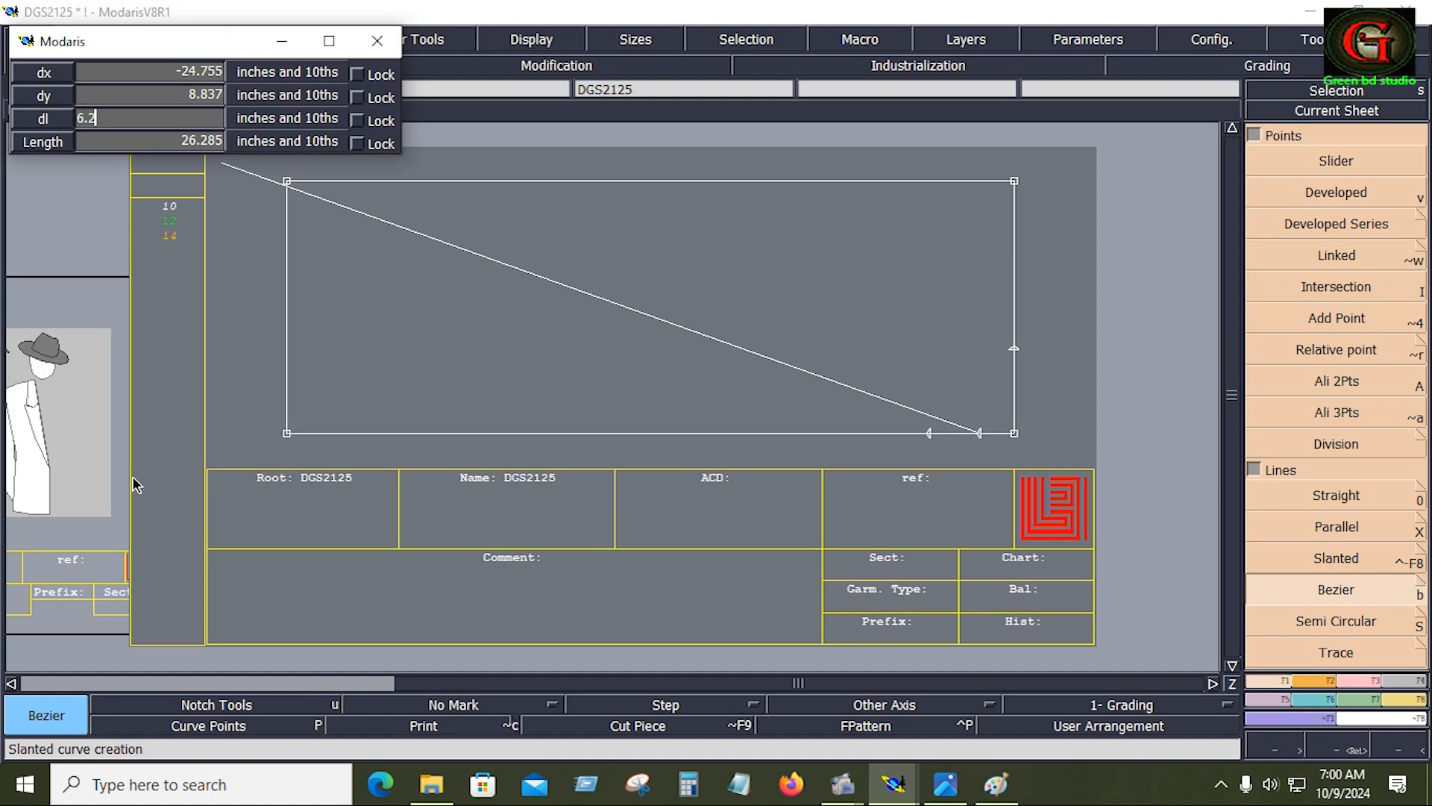
text(6.25)
key(Return)
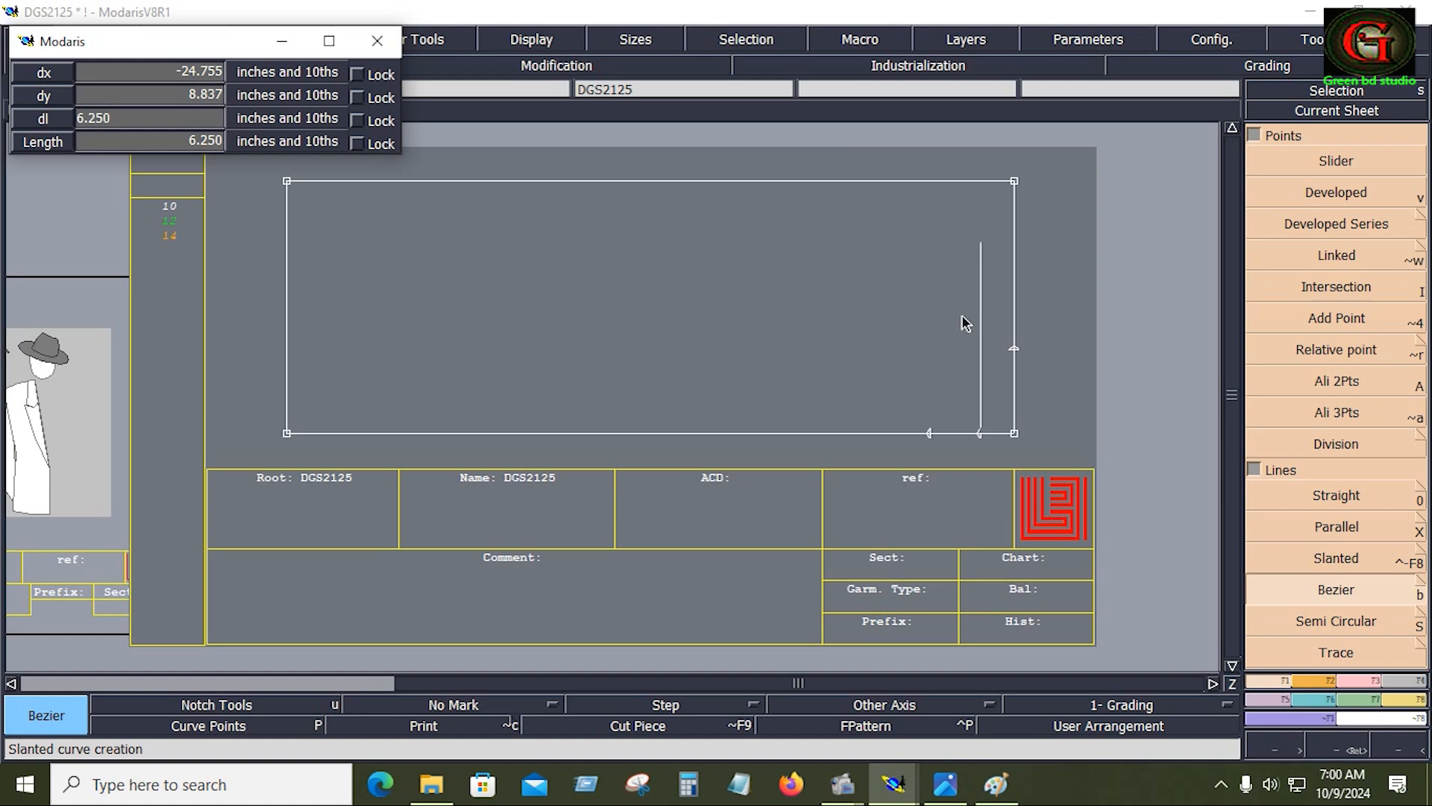
click(986, 263)
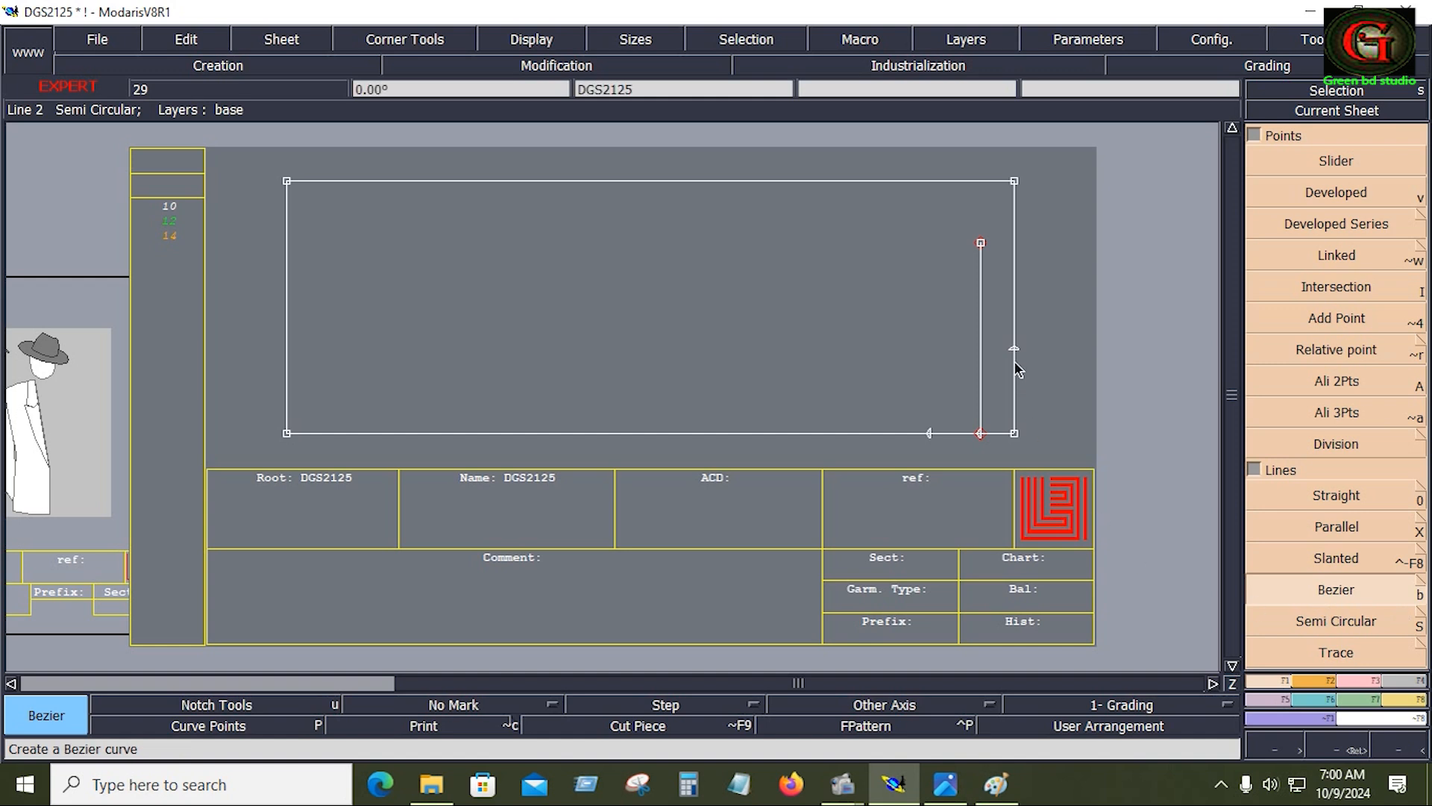
Insert real points at the two 2.750-inch marks, and draw the shoulder line from the right-edge mark to the upper end of the 6.250-inch line
click(1367, 681)
click(1344, 526)
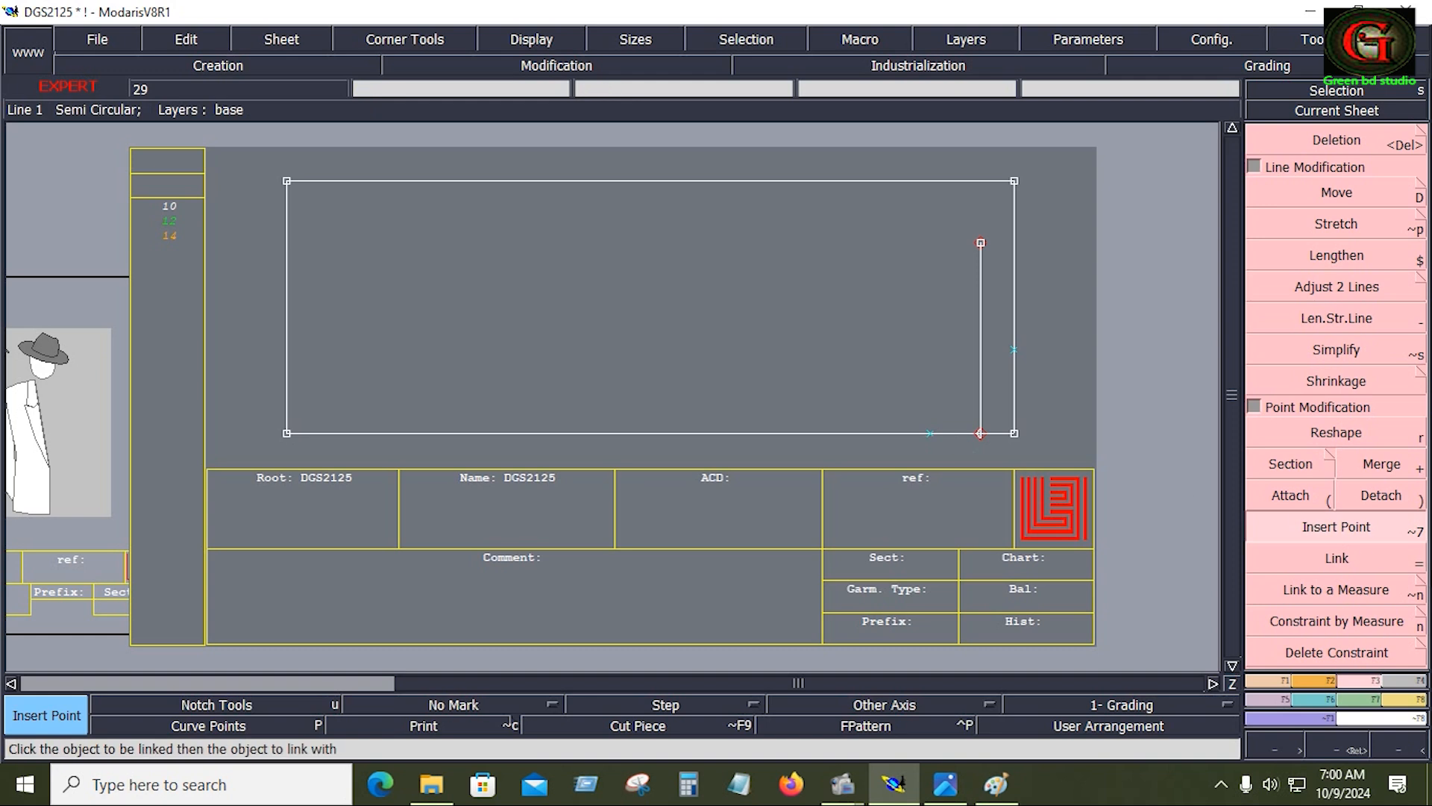
click(1311, 680)
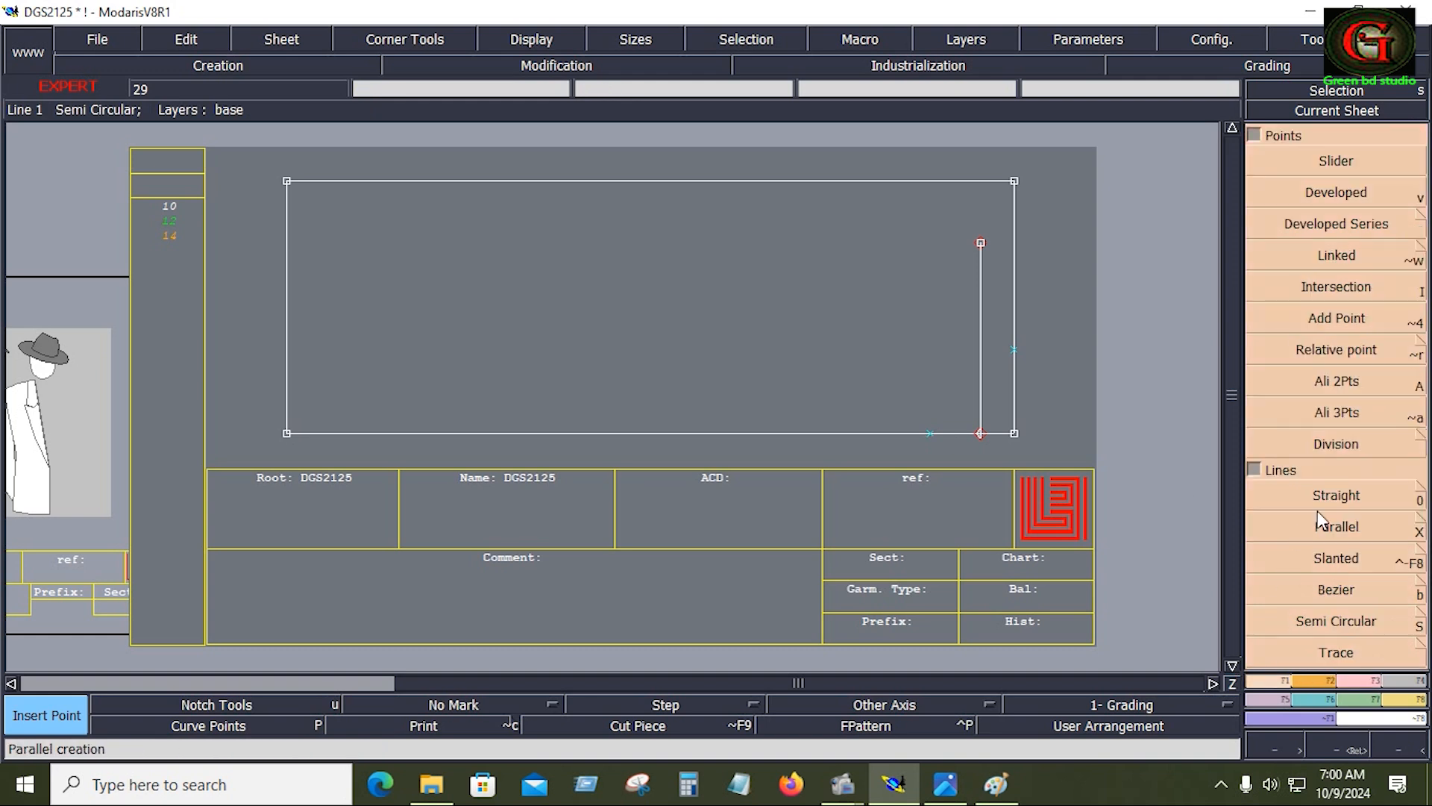
click(1349, 593)
click(1013, 348)
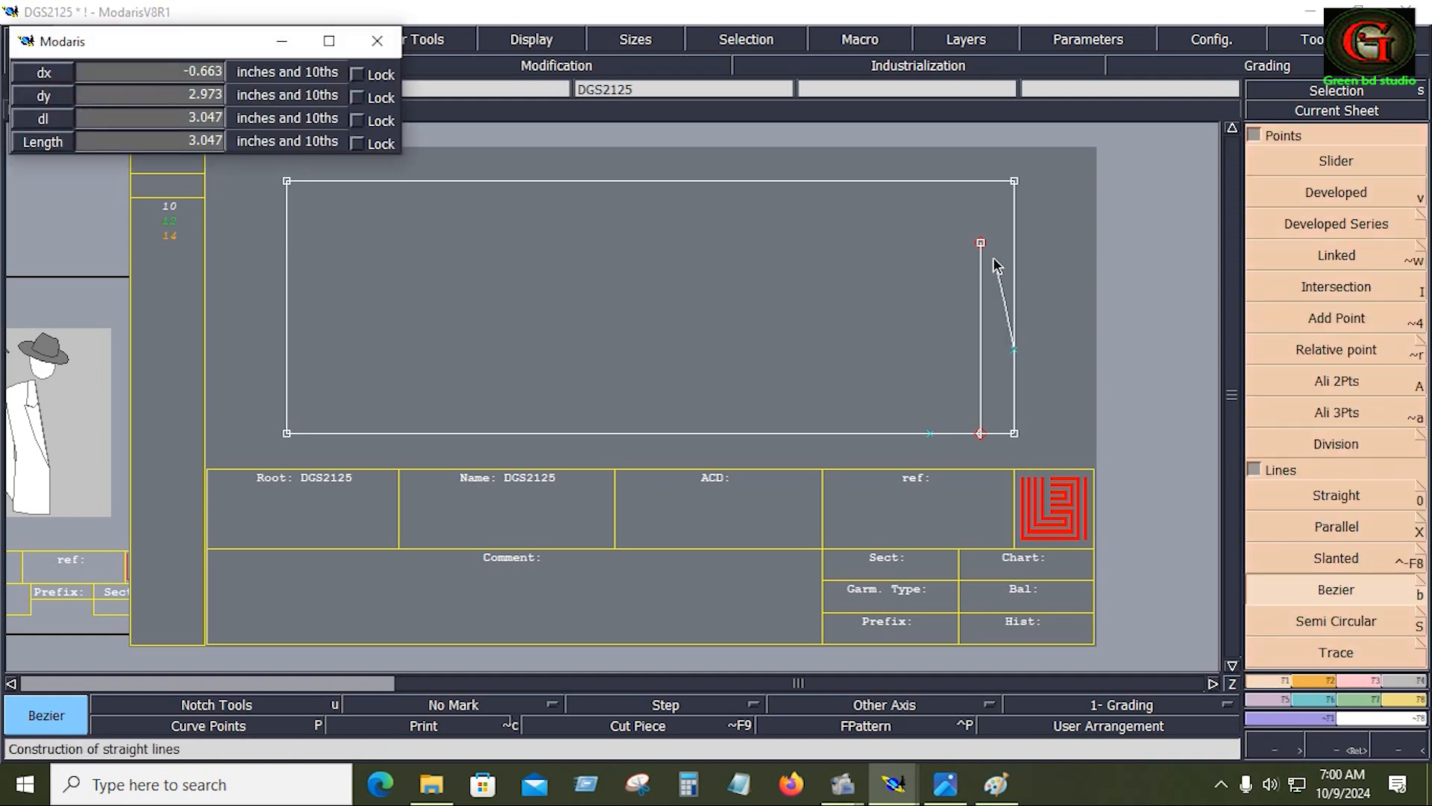
click(981, 244)
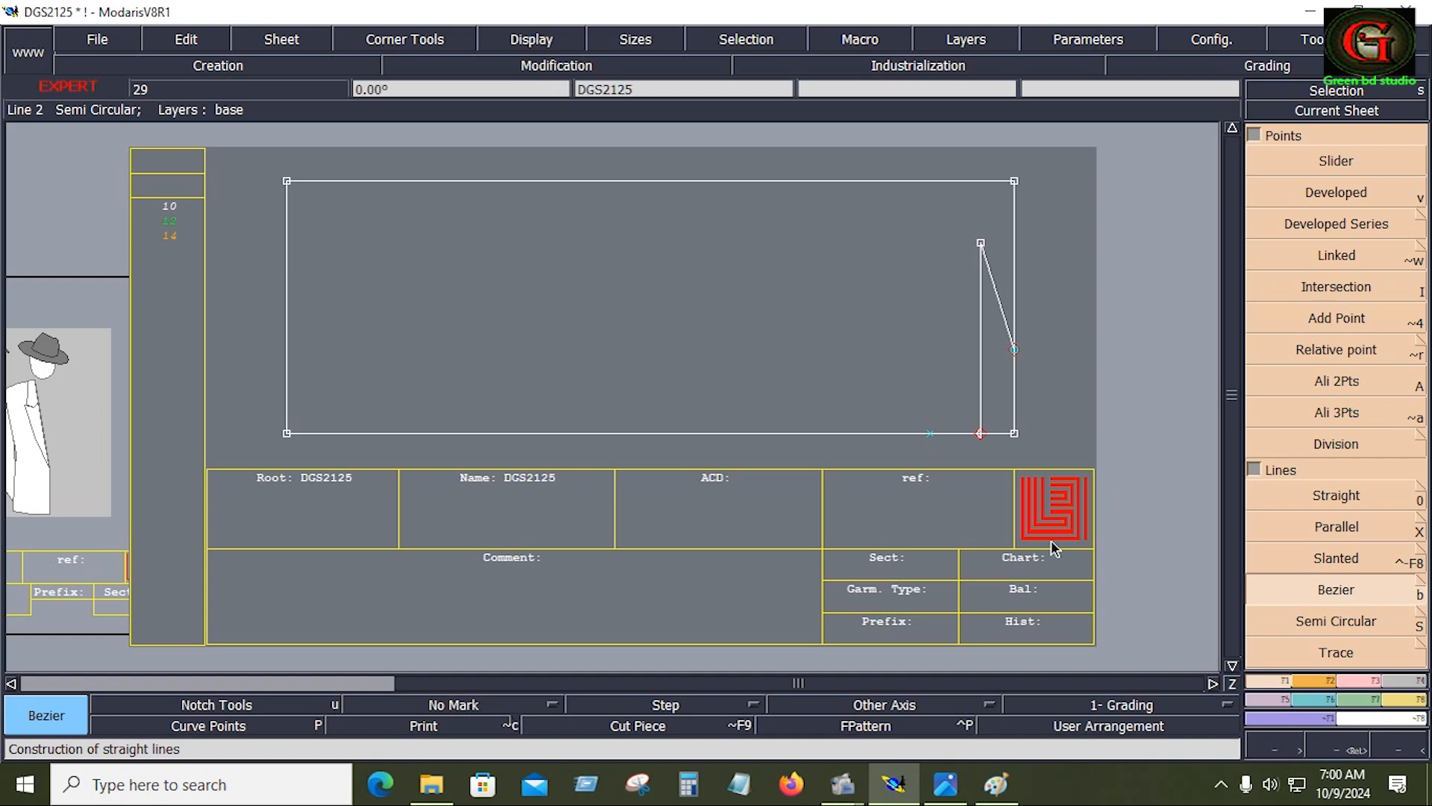
Switch to the MAIN VIEW.jpg picture and examine the collar, shoulder and yoke details on the front of the design sketch
click(945, 783)
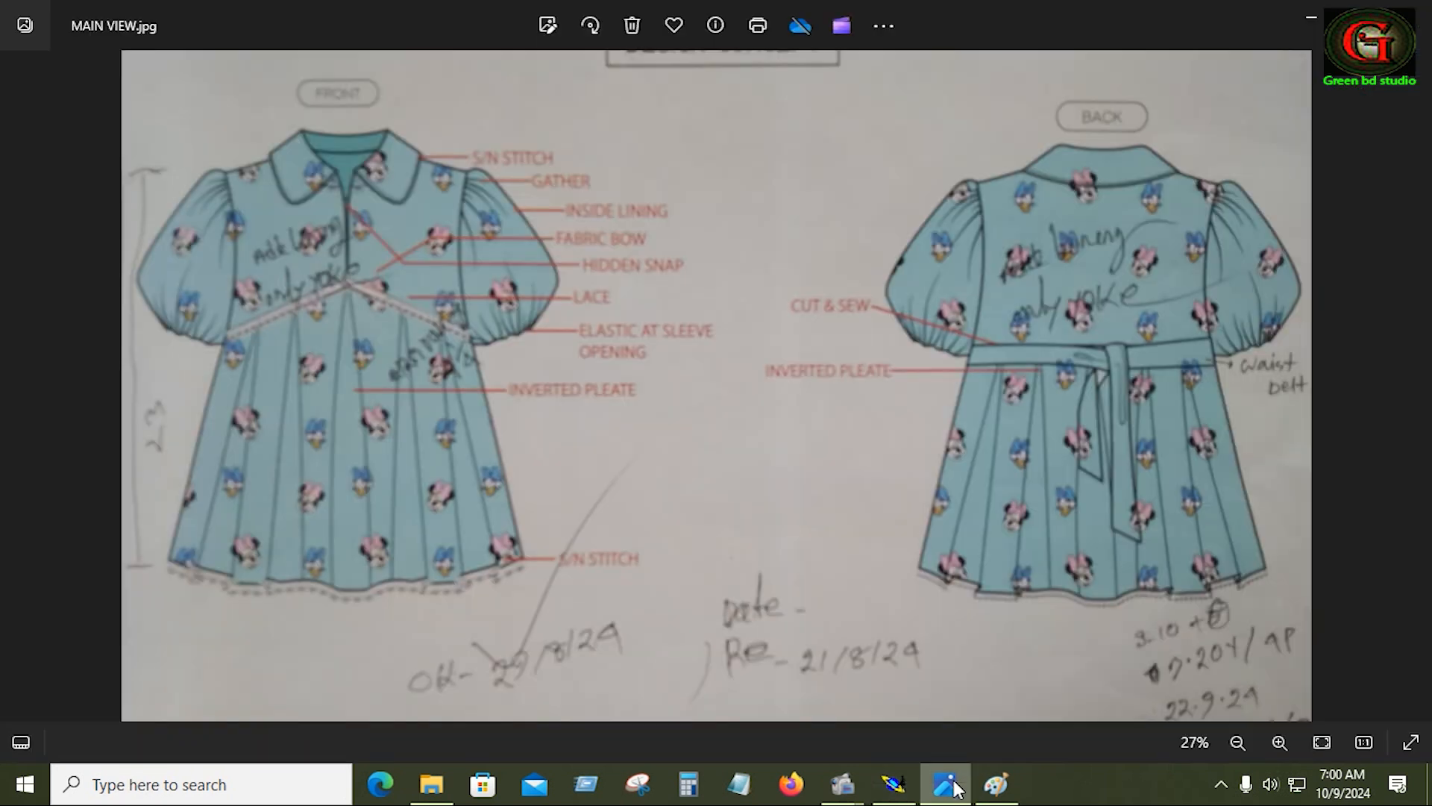
scroll(1186, 192, down, 1)
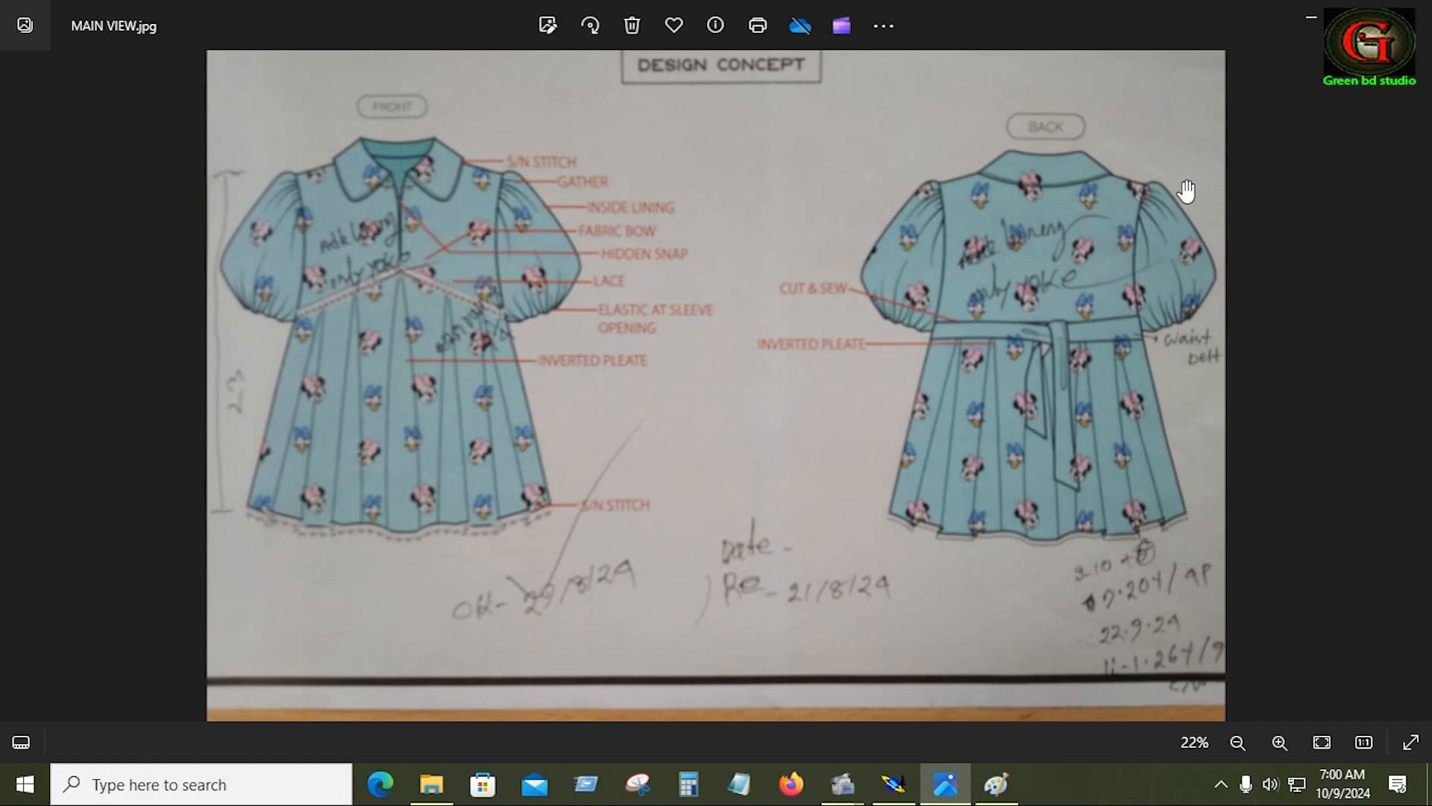
scroll(579, 182, up, 2)
scroll(160, 191, up, 3)
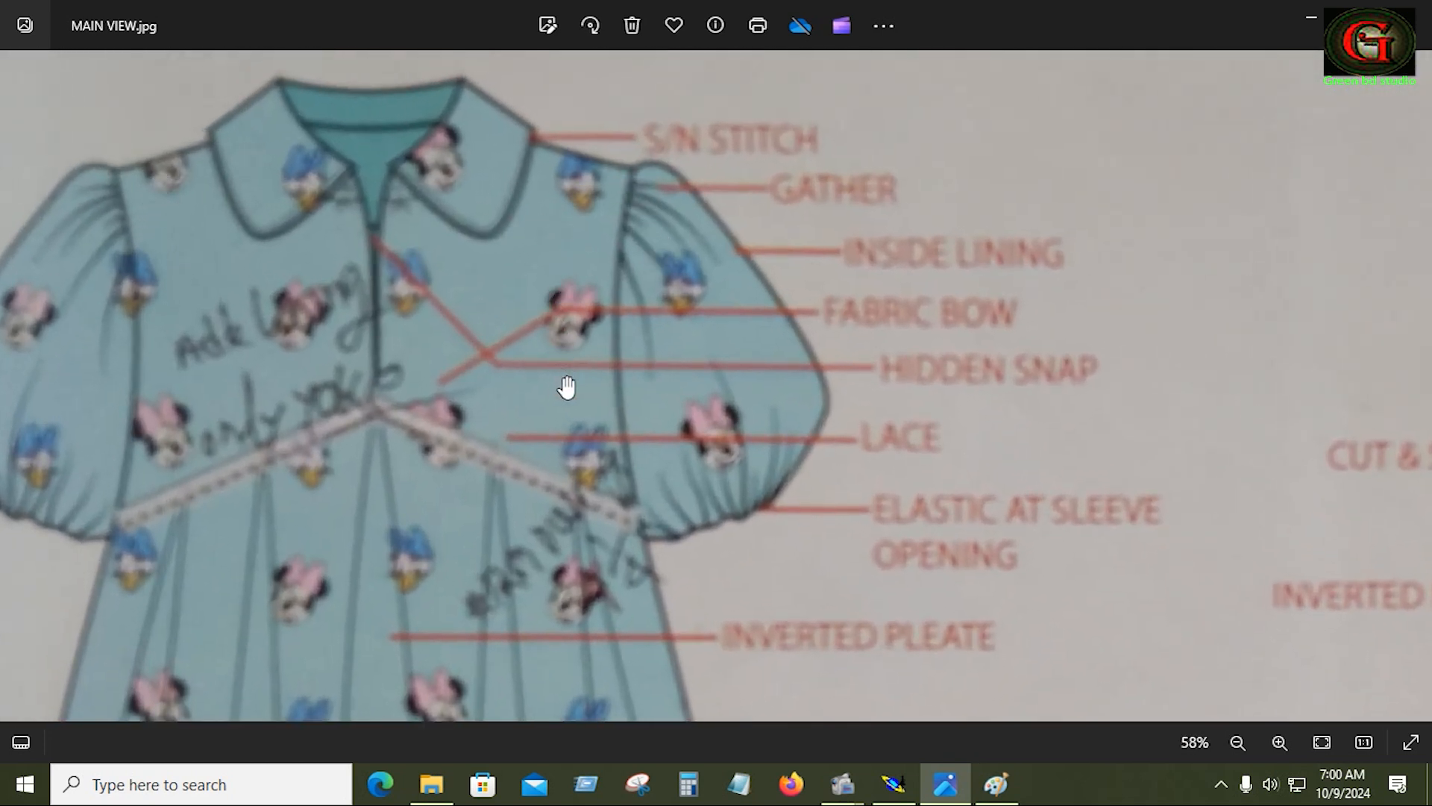
scroll(567, 387, down, 2)
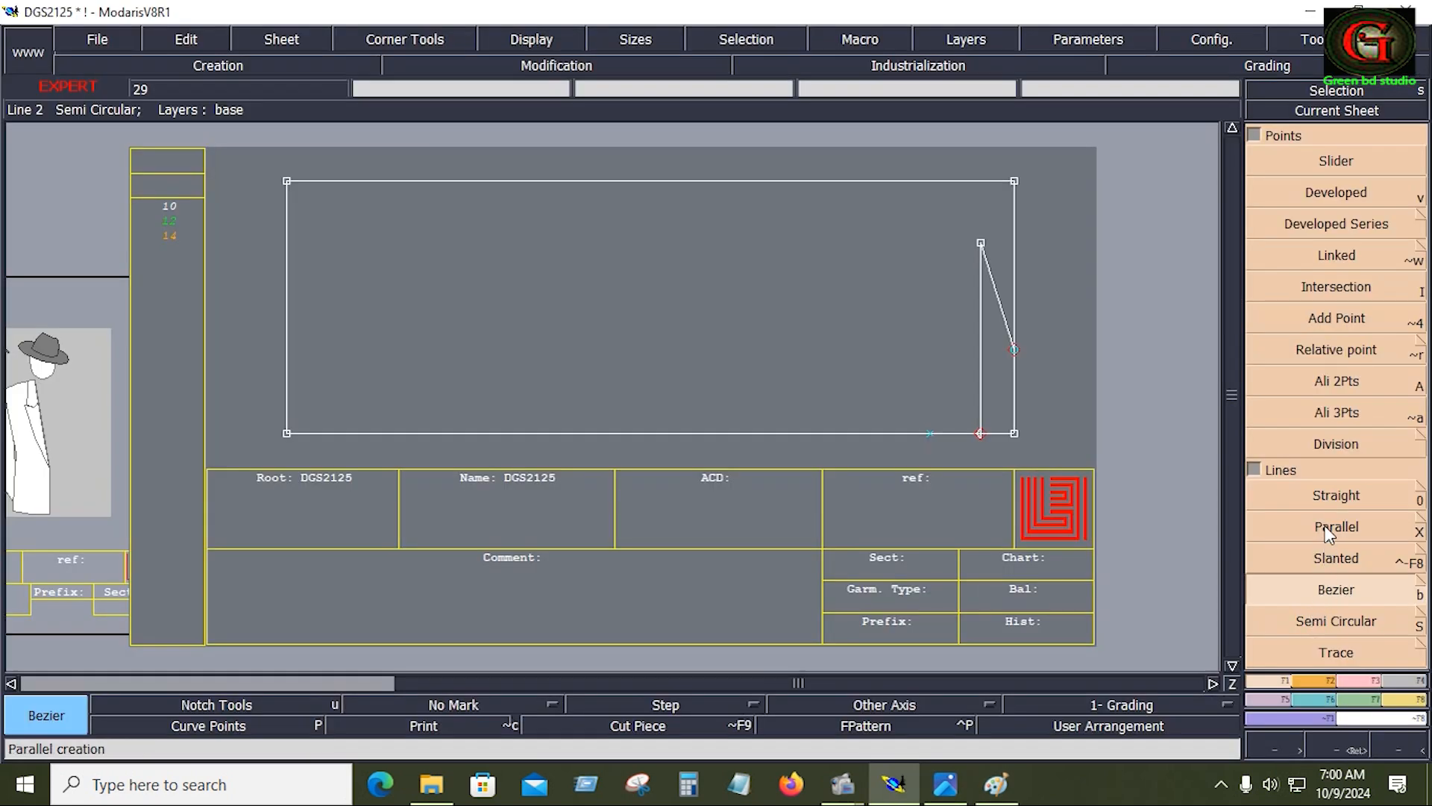
In Modaris, create a parallel line 0.5 inch from the shoulder line on each of its sides
click(1324, 527)
click(995, 297)
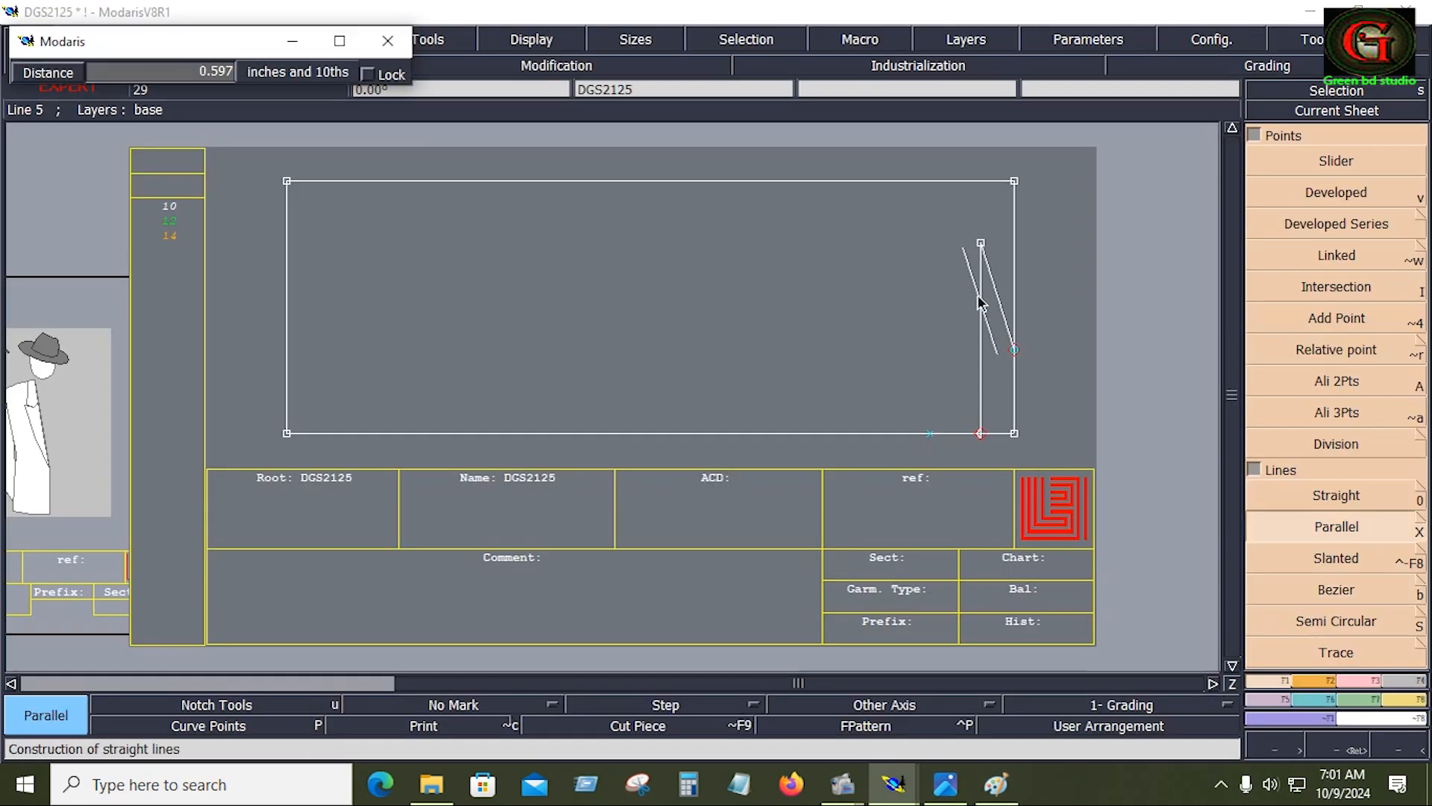
text(.5)
key(Return)
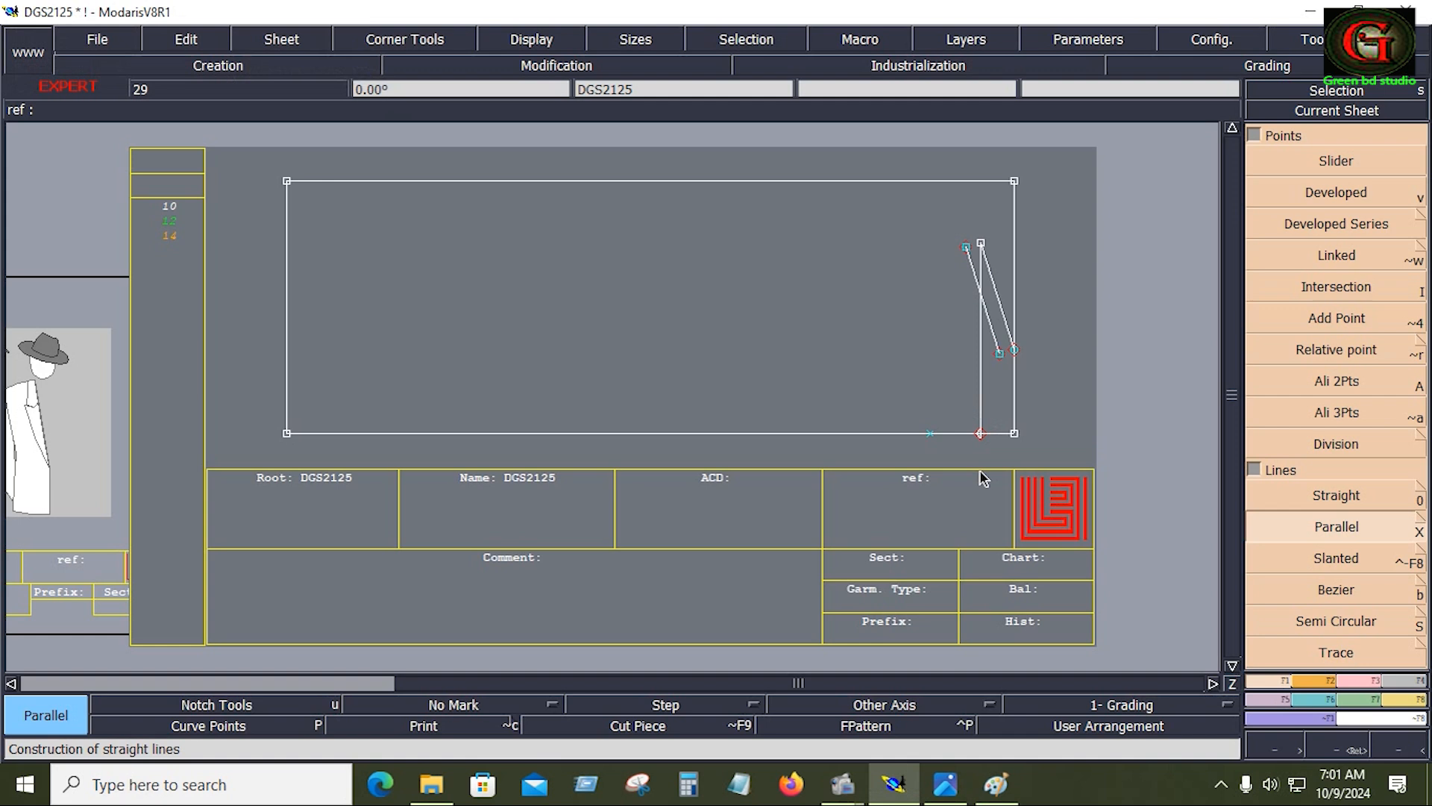
click(1001, 307)
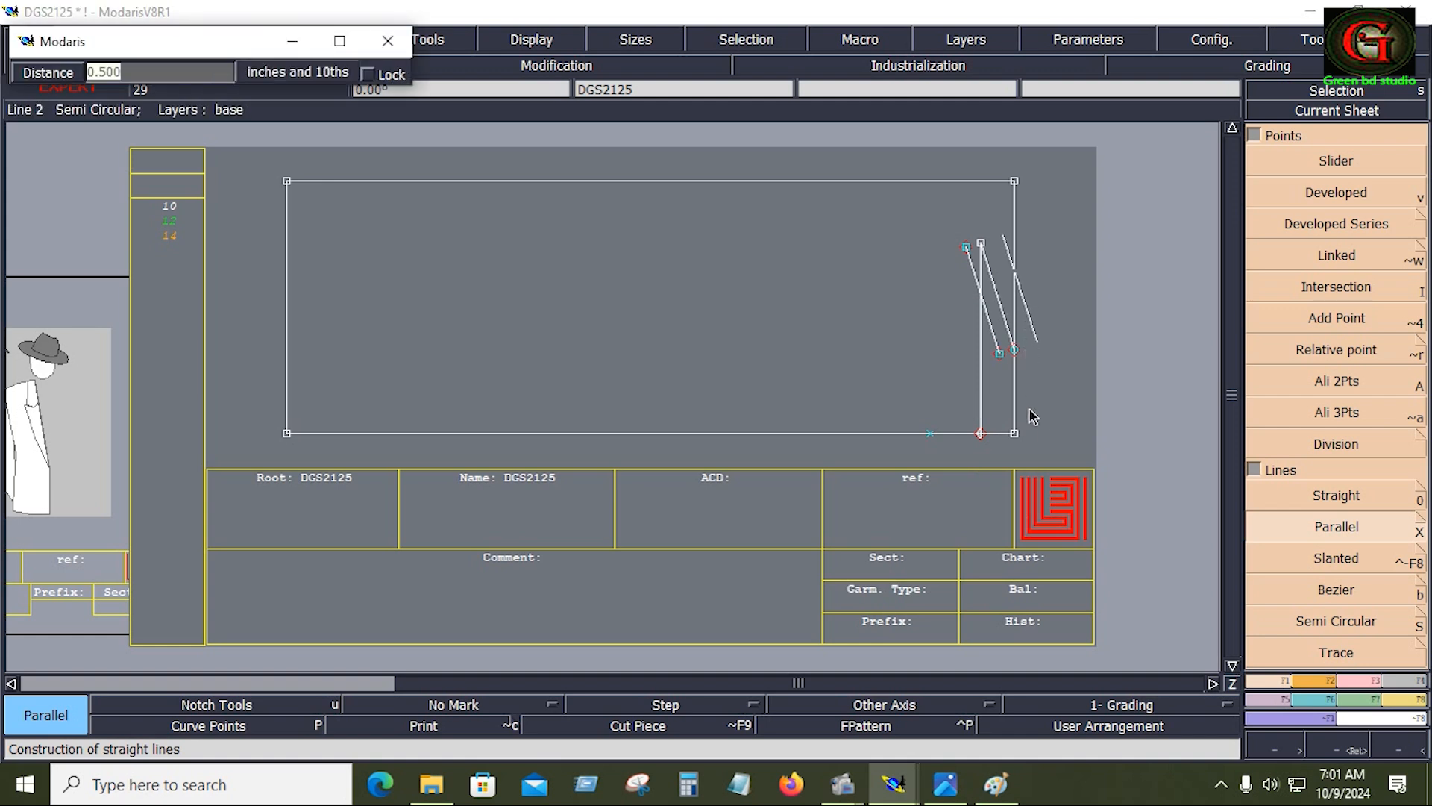
key(Return)
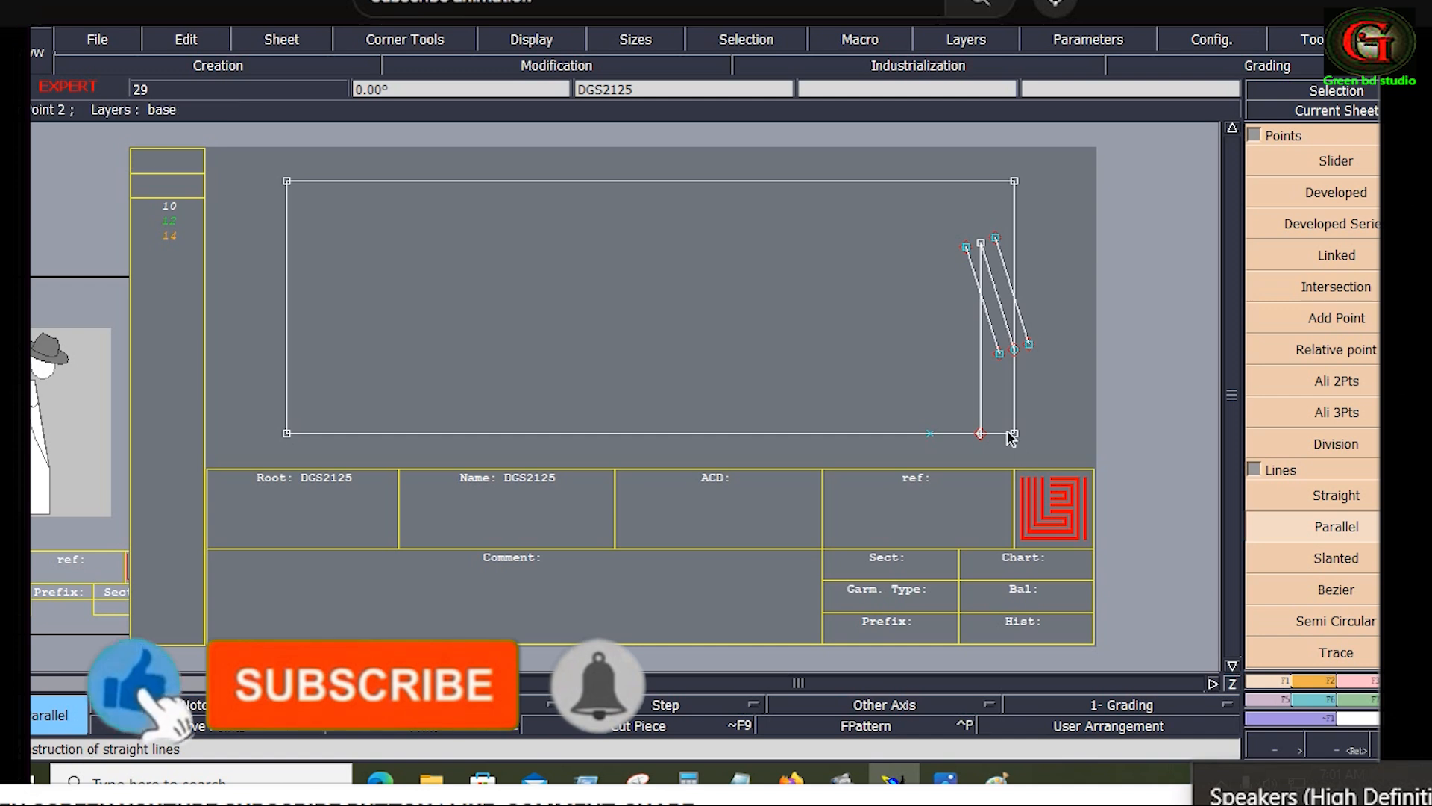
Delete the vertical 6.250-inch construction line and the 1.125-inch point at its base on the bottom edge
key(Delete)
click(979, 396)
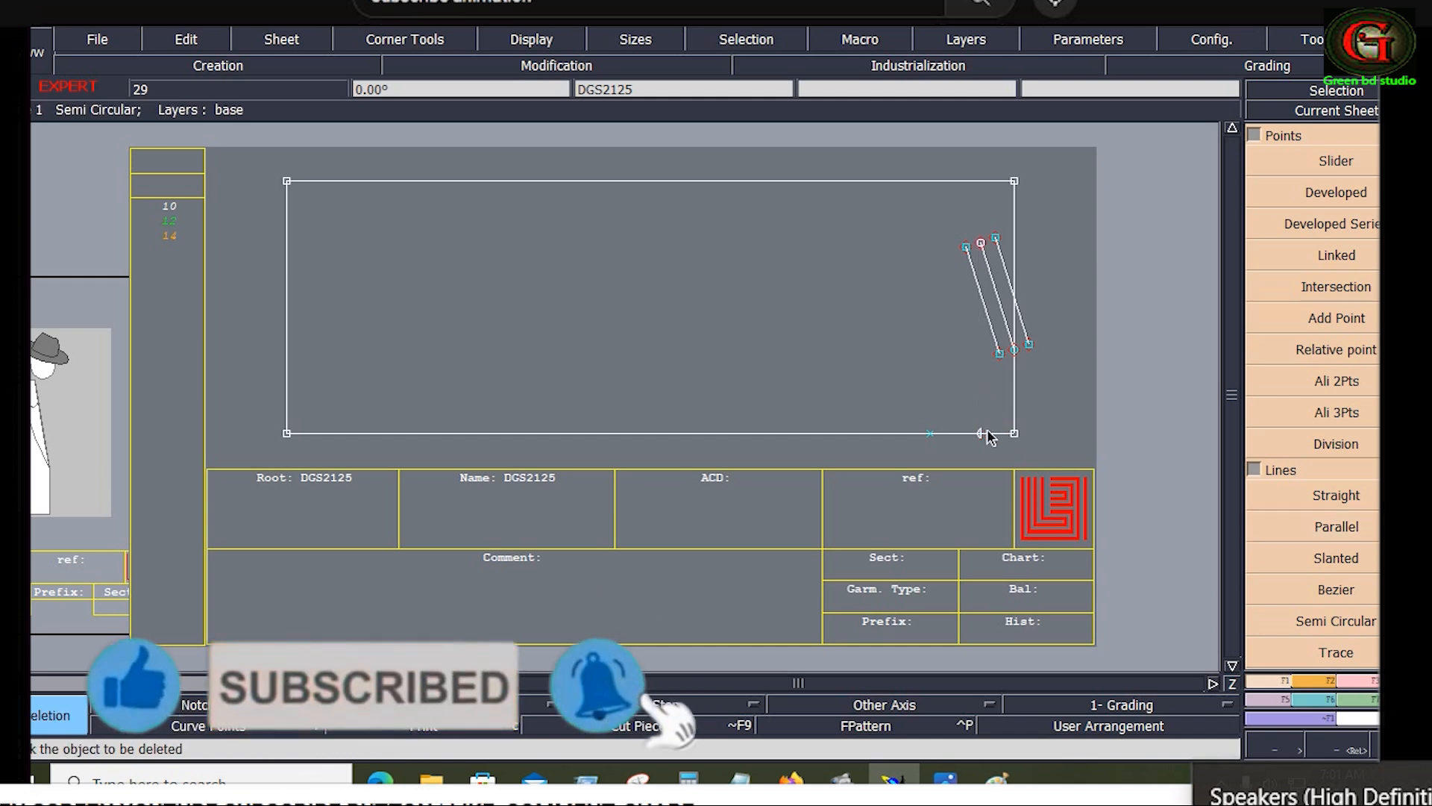
click(981, 434)
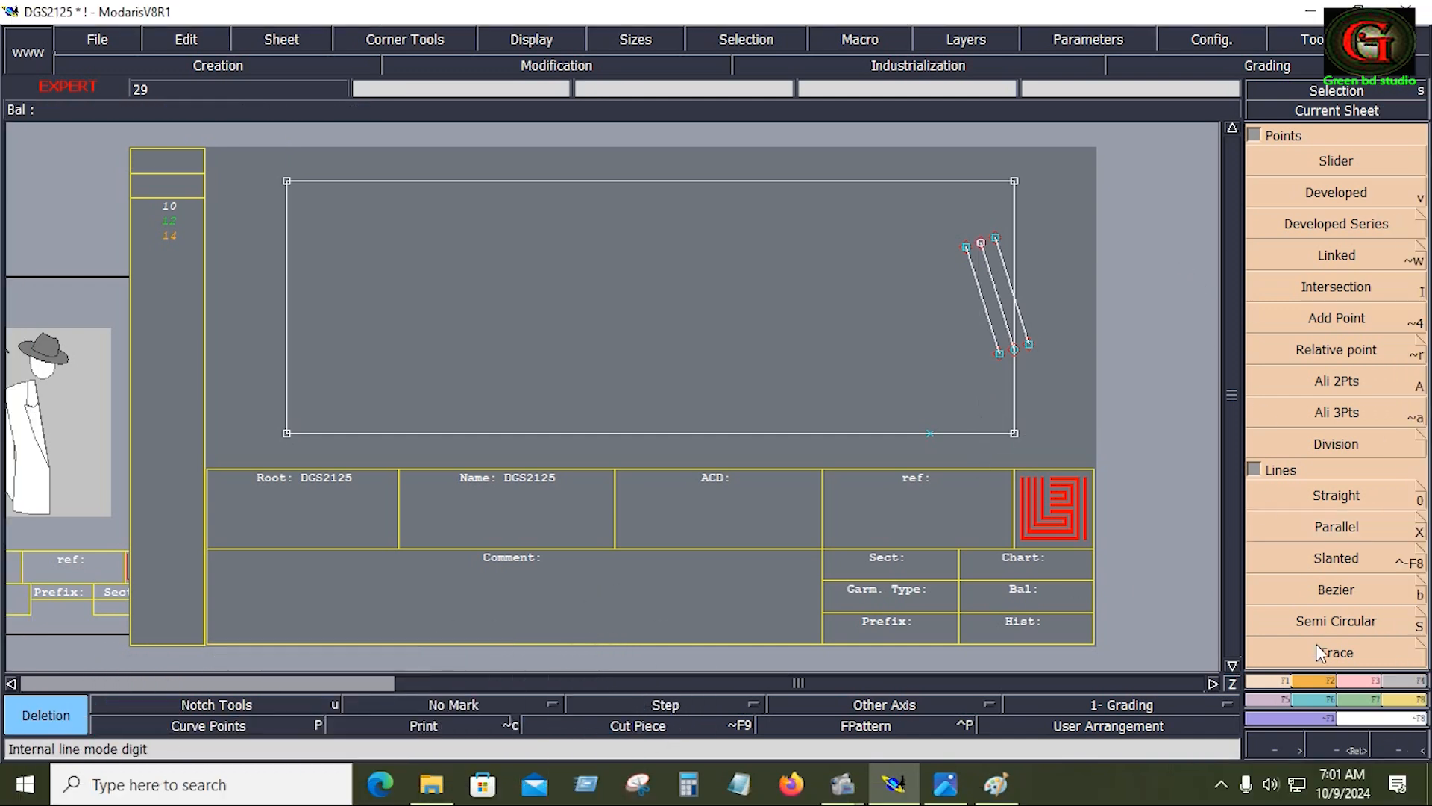
Switch to the DGT-2125 measurement chart in Paint and frame the 1/2 ARMHOLE row through its size 10 value
click(1004, 795)
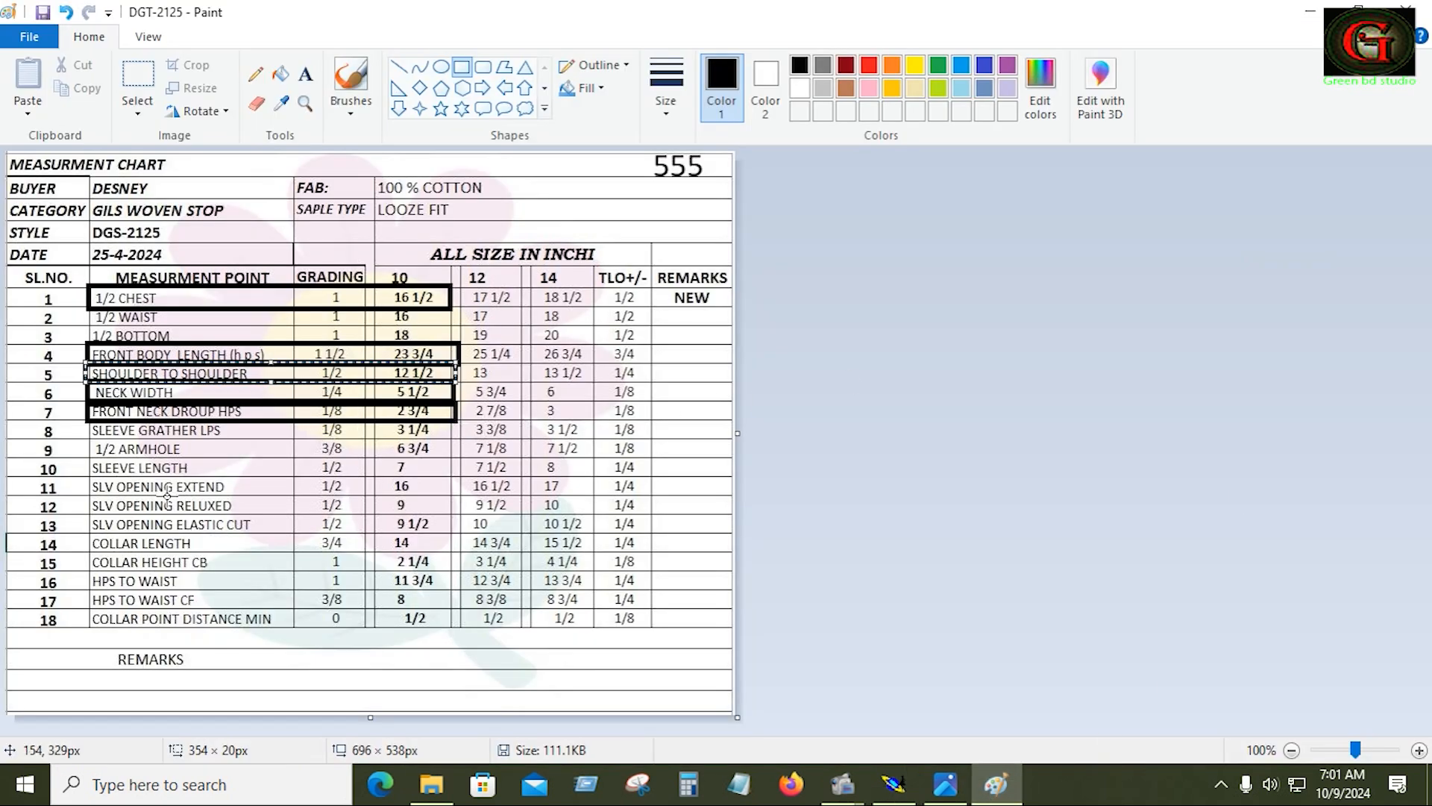
drag(87, 440, 453, 458)
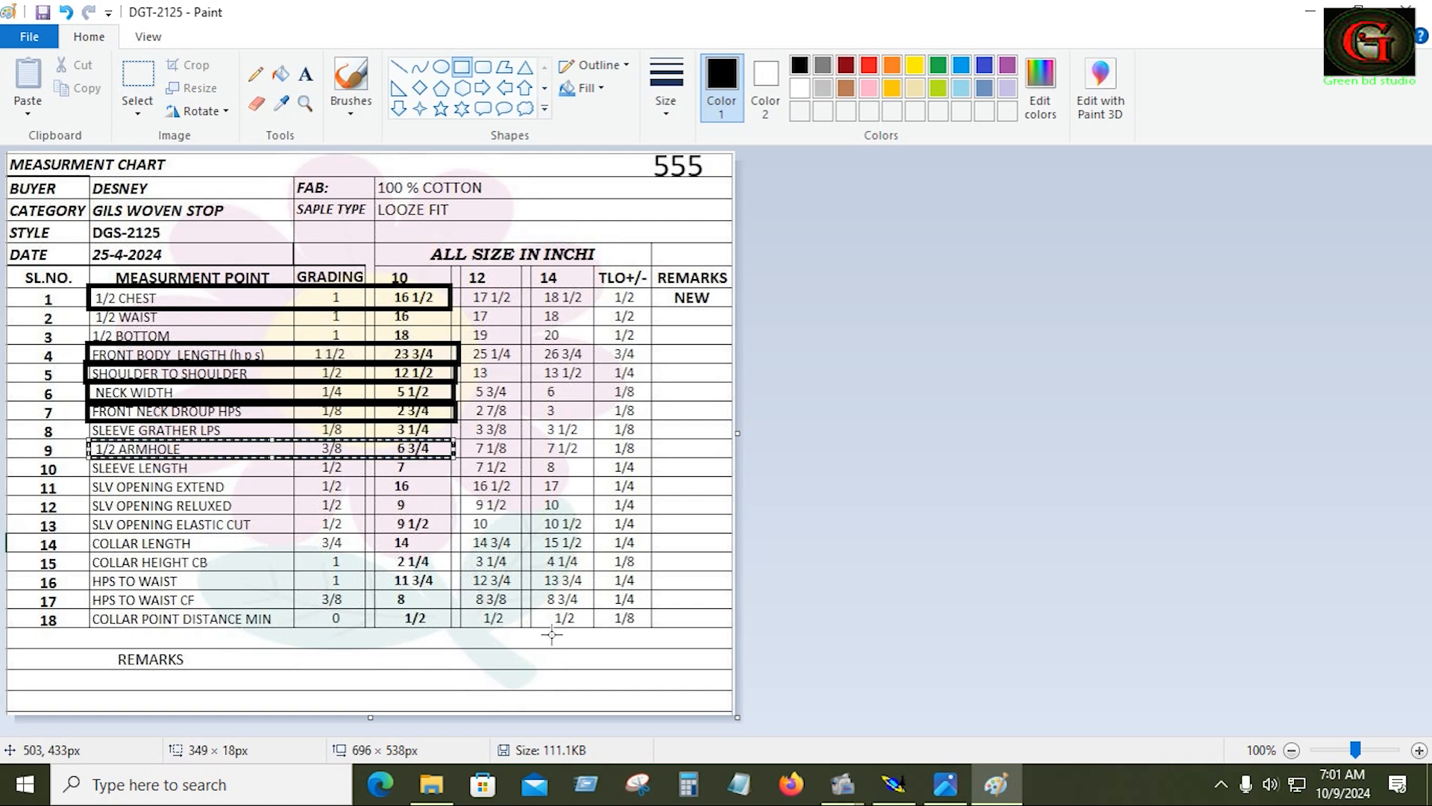
In Modaris, draw a 6.750-inch Bezier armhole line from the shoulder line's upper end to the top edge and insert a real point there
click(900, 793)
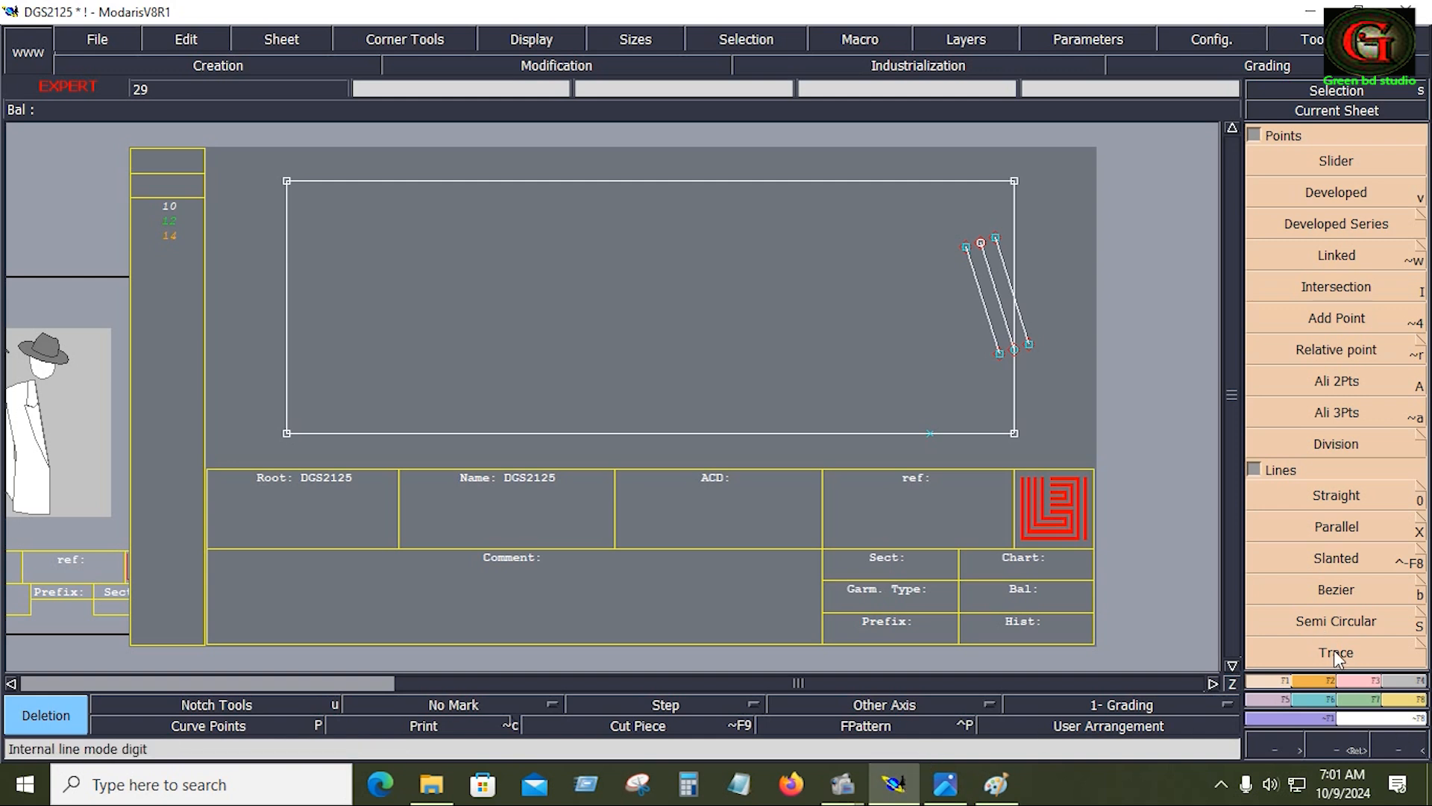
click(1333, 592)
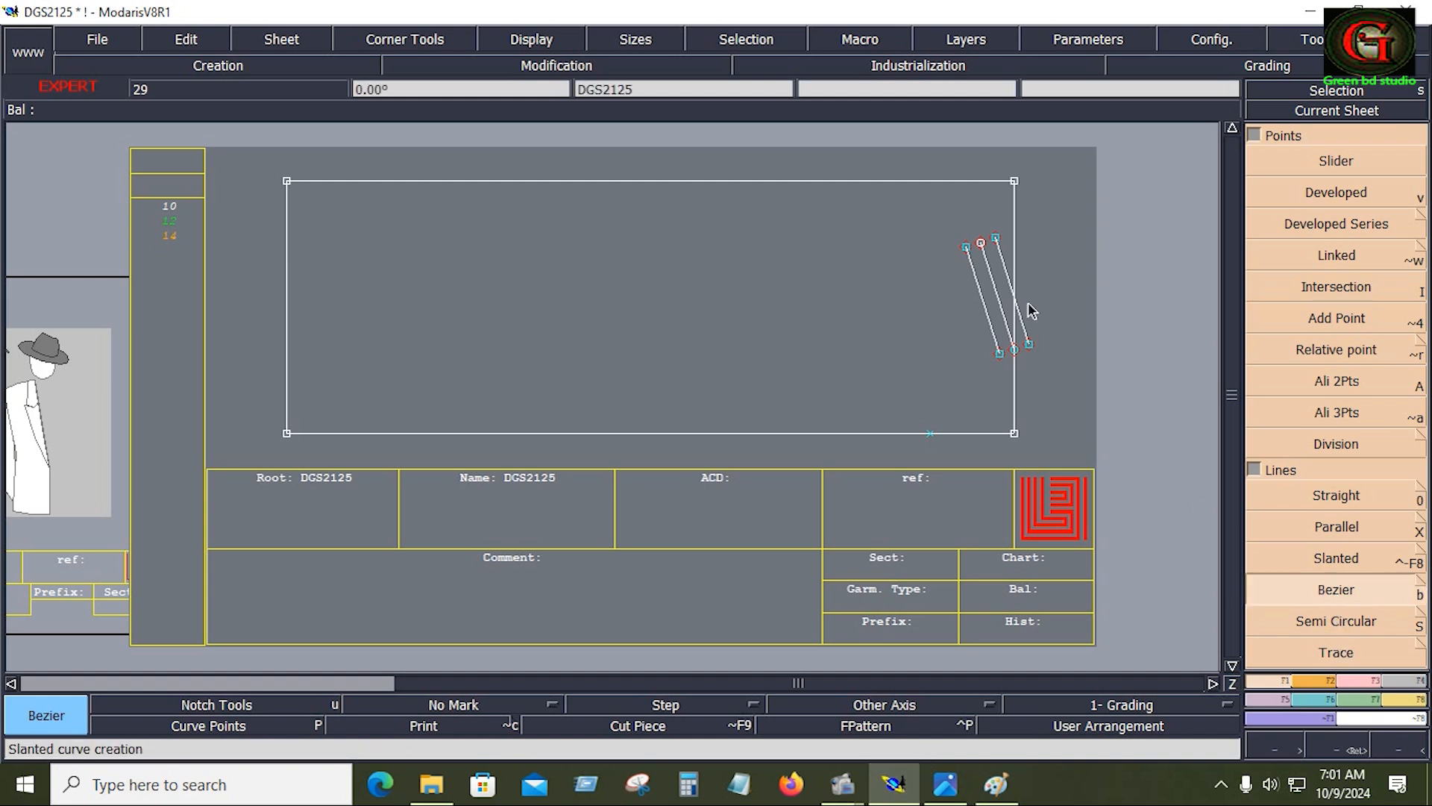
click(977, 245)
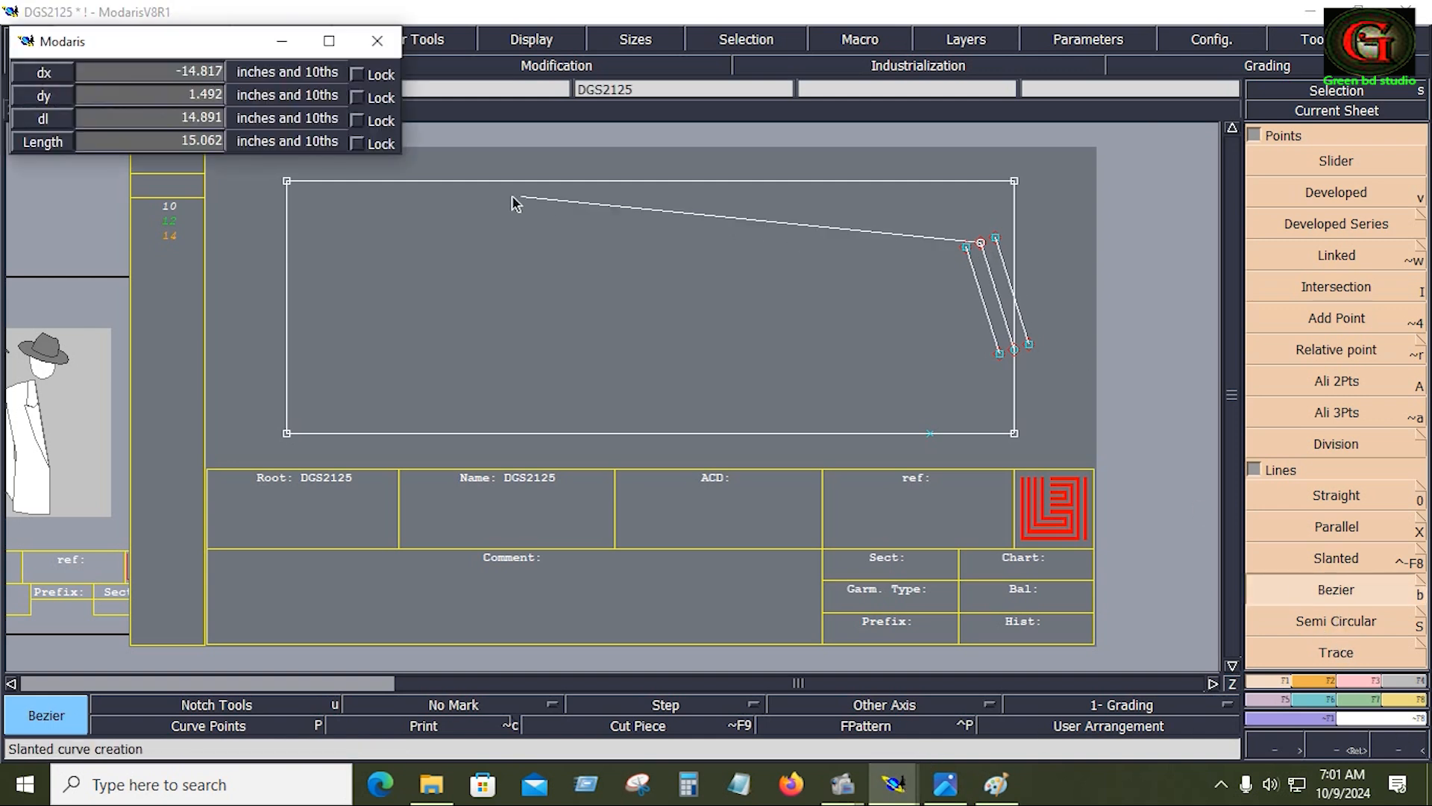
click(136, 121)
text(6.250)
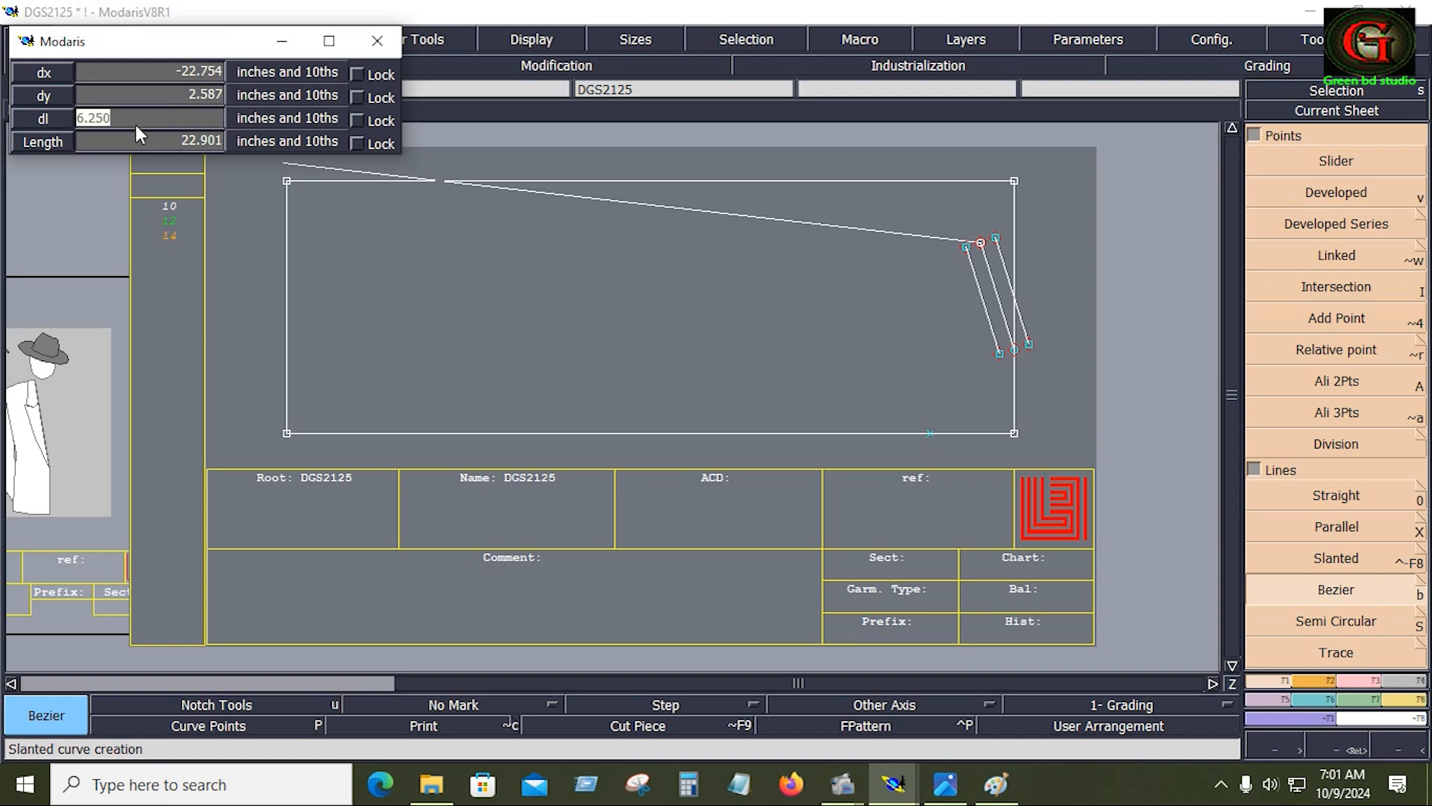
text(6.75)
key(Return)
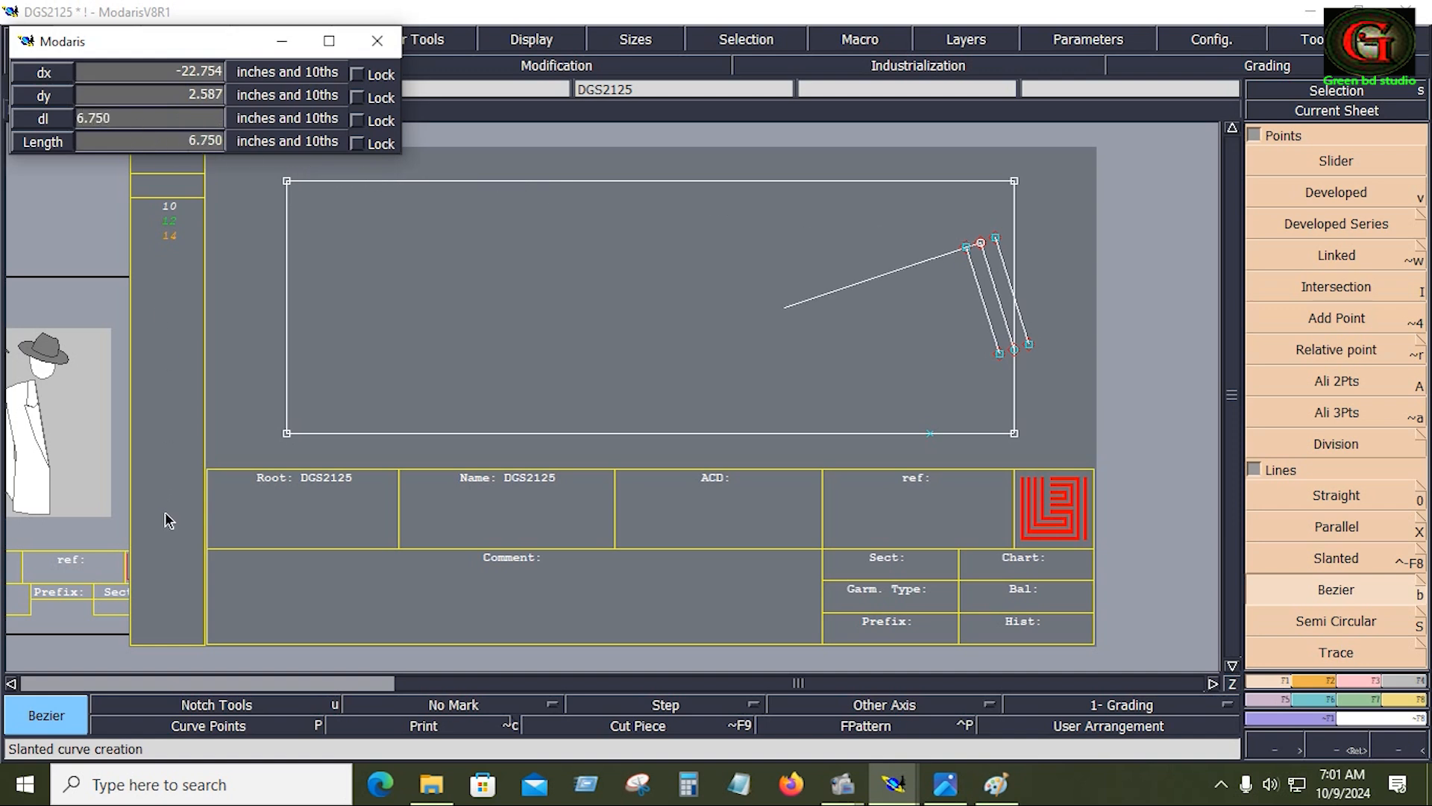
click(783, 183)
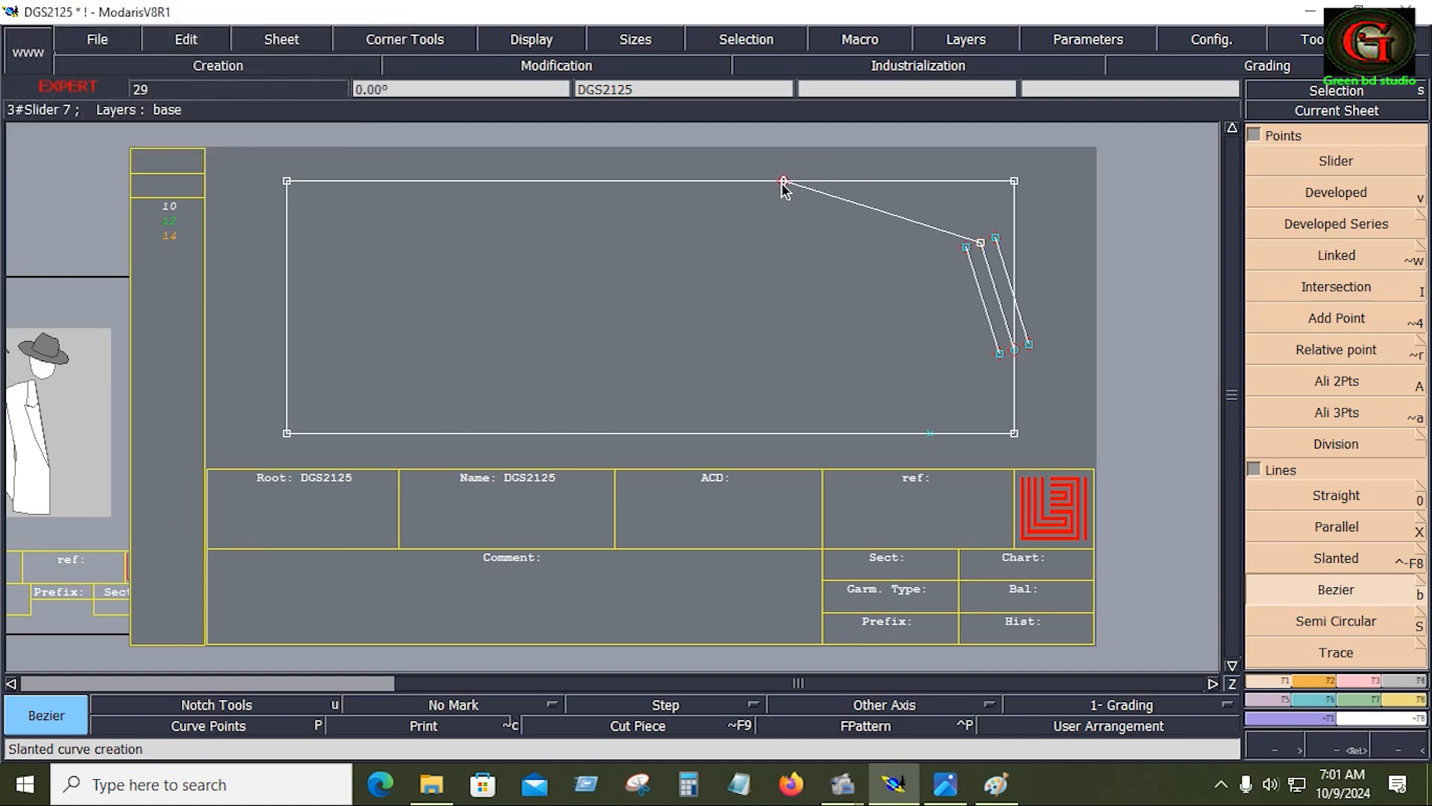
click(1346, 680)
click(1346, 534)
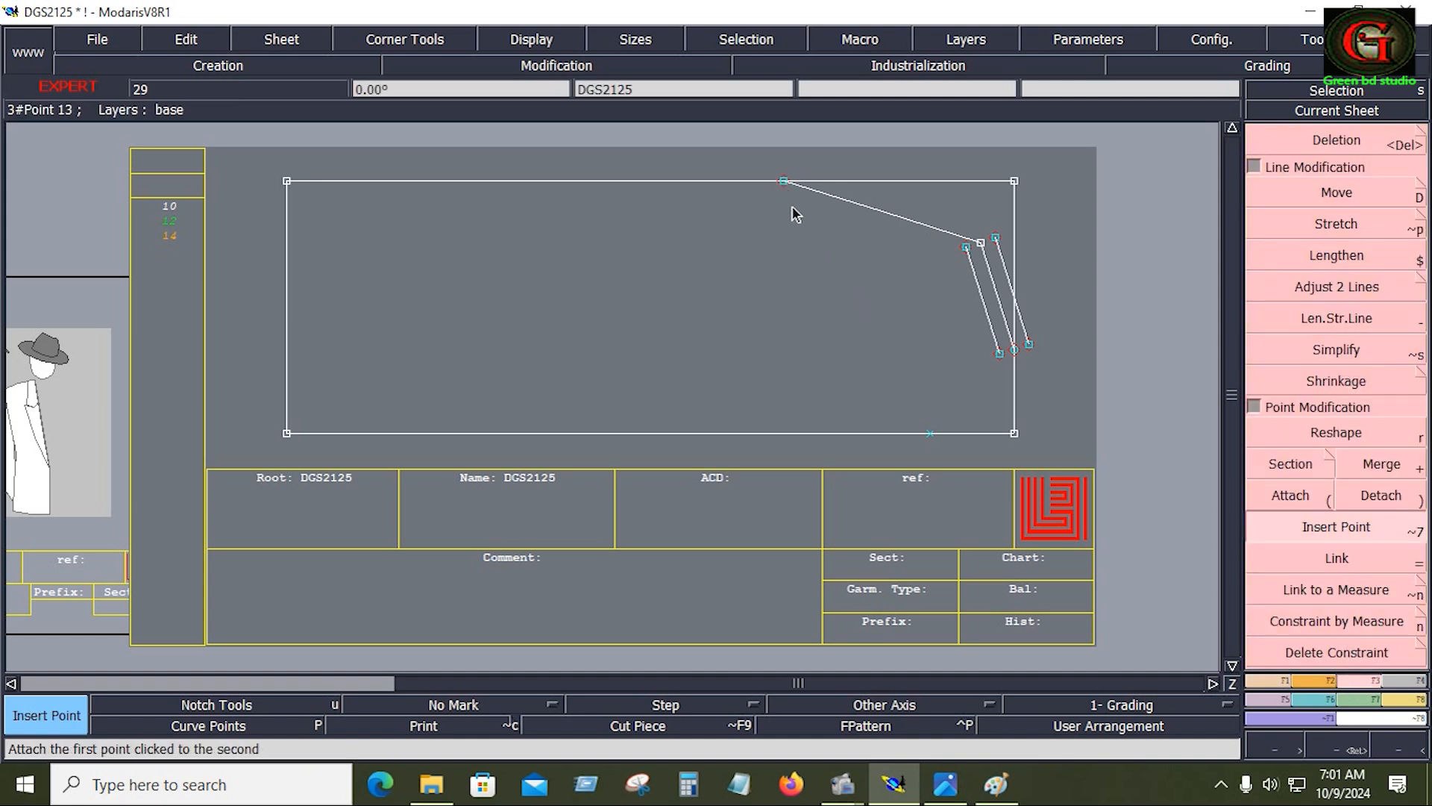
After rechecking the chart, draw a Bezier front neckline from the inner parallel line's lower end to the neck drop mark on the bottom edge
click(996, 785)
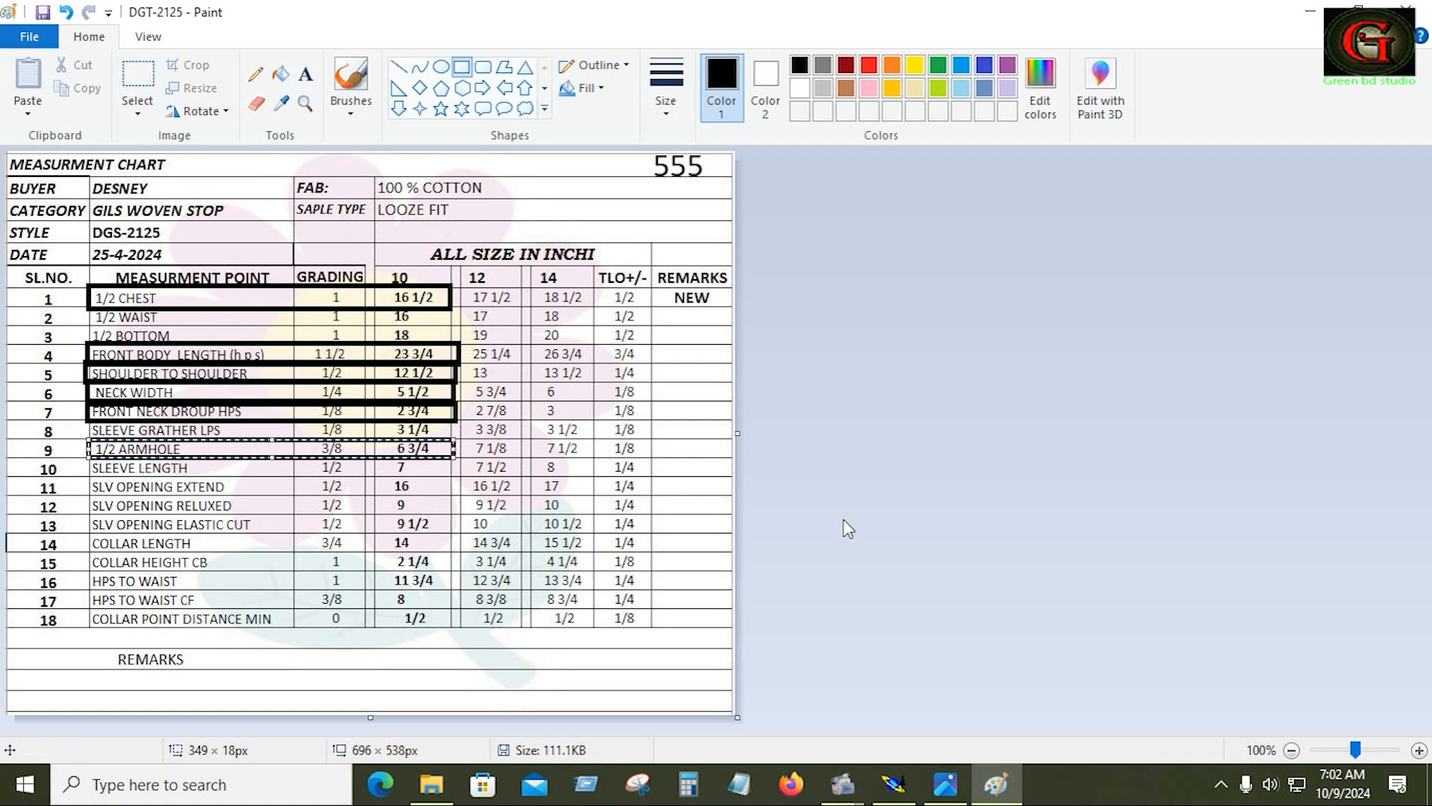
key(alt+Tab)
key(Return)
mouse_move(760, 144)
mouse_down()
mouse_move(1040, 395)
mouse_move(1047, 457)
mouse_up()
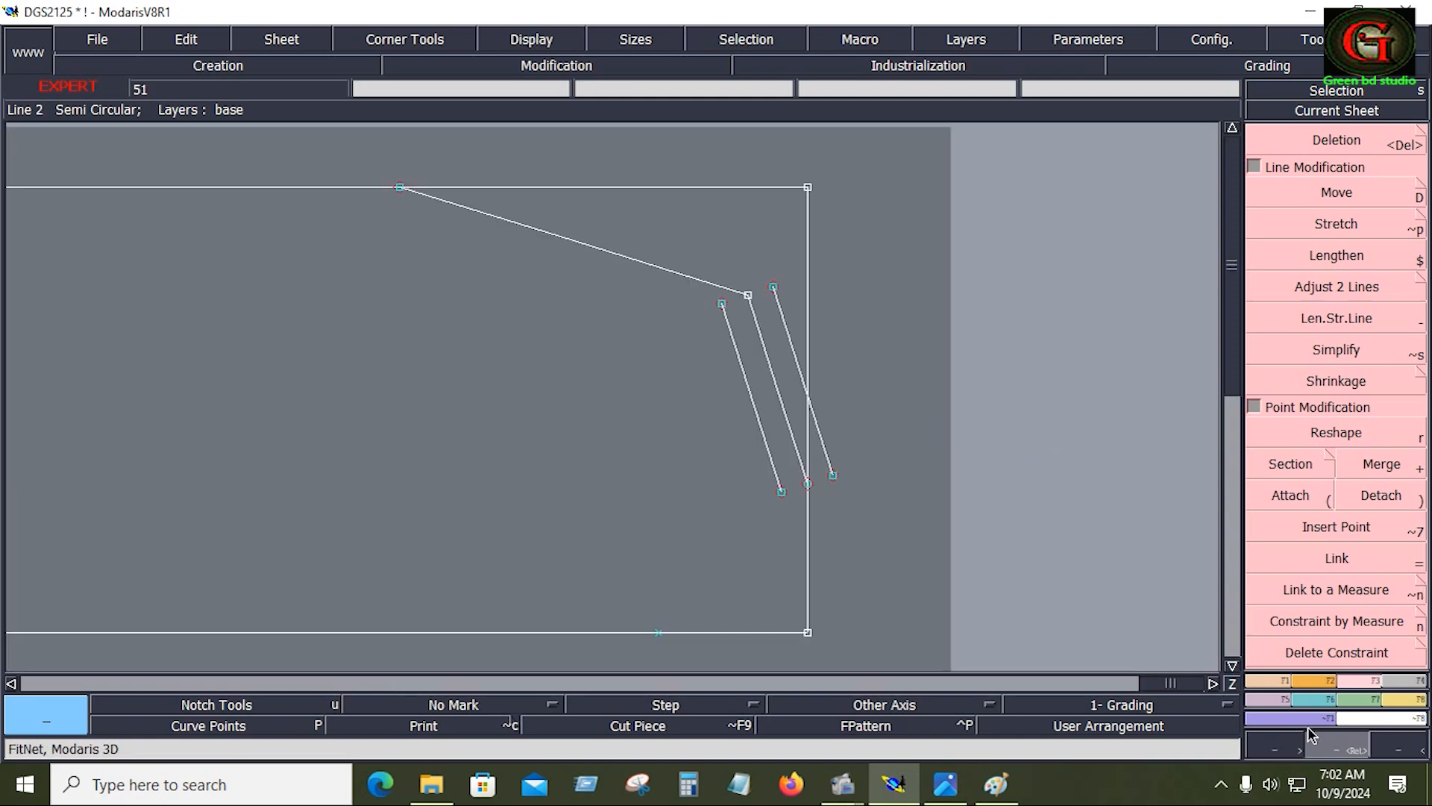
click(1273, 681)
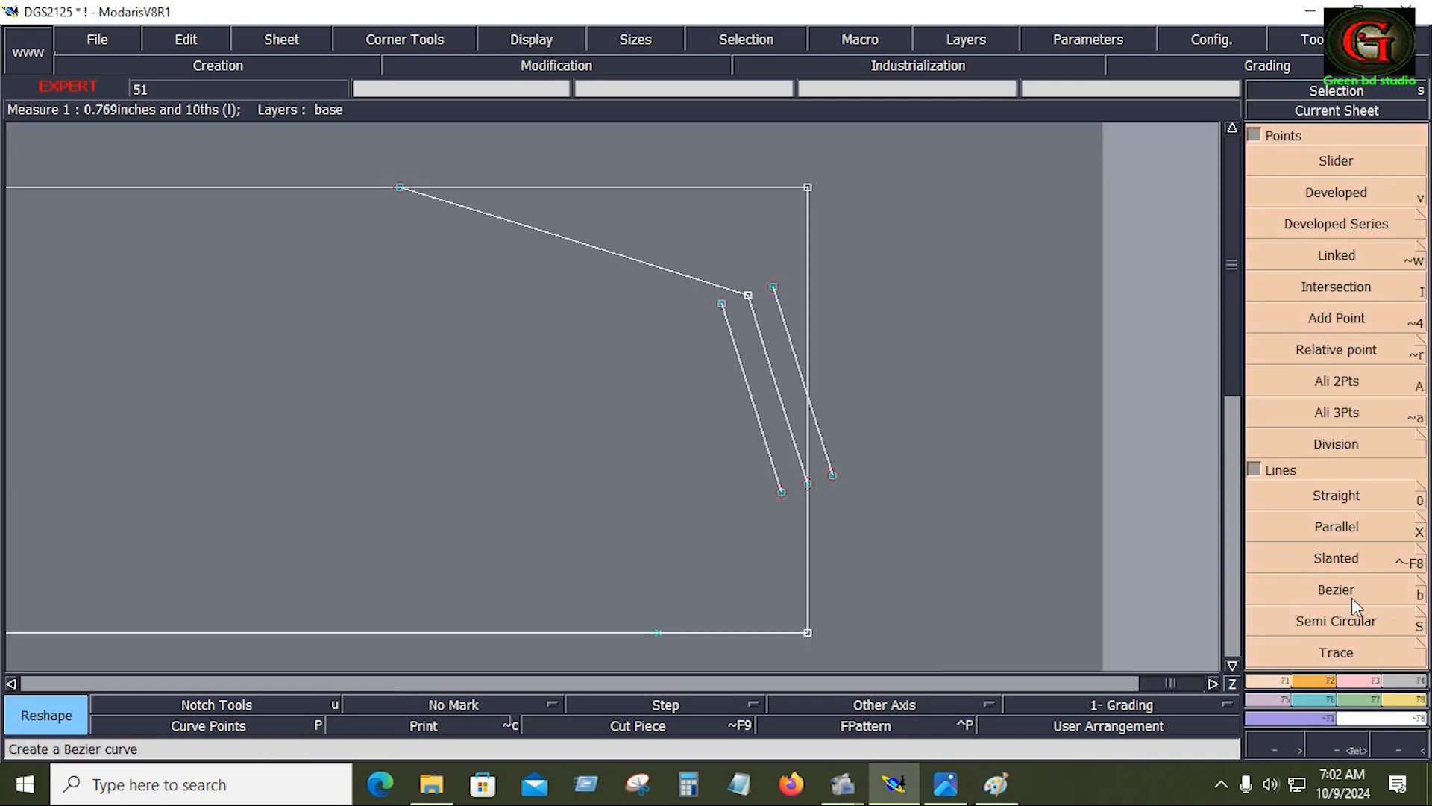
click(1336, 597)
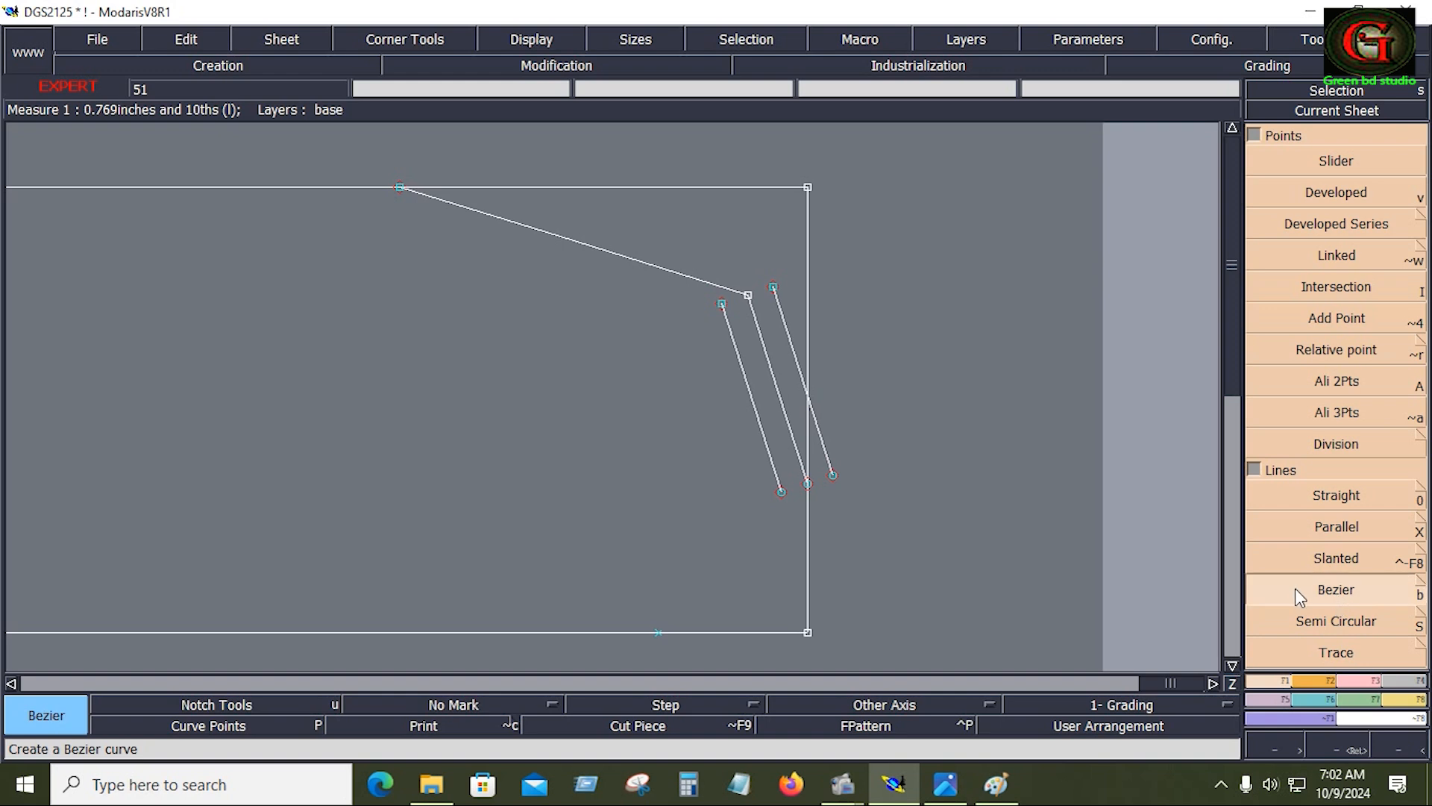
click(781, 492)
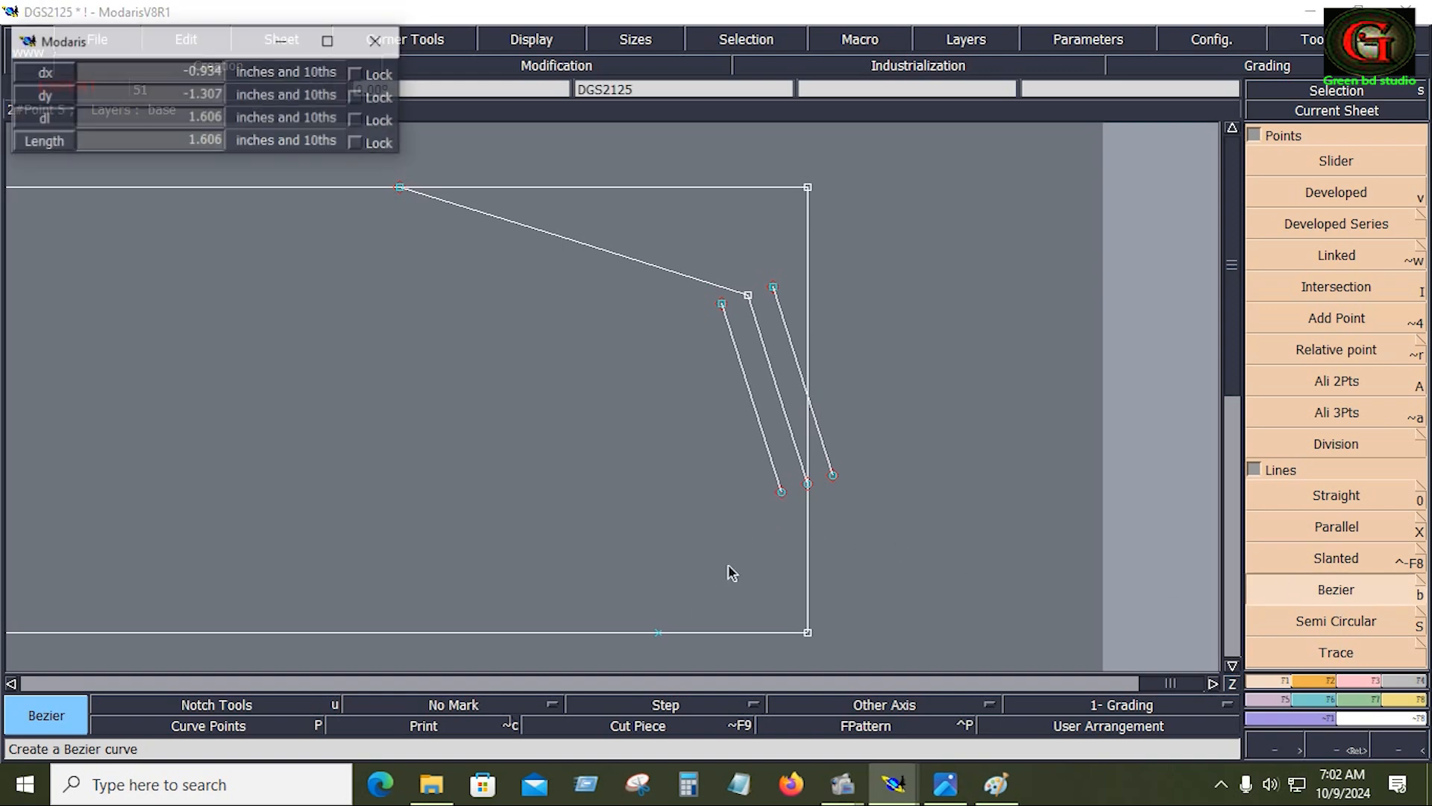
click(658, 632)
Place a developed point on the bottom edge at -0.750 inch from the rectangle's lower right corner
click(1336, 192)
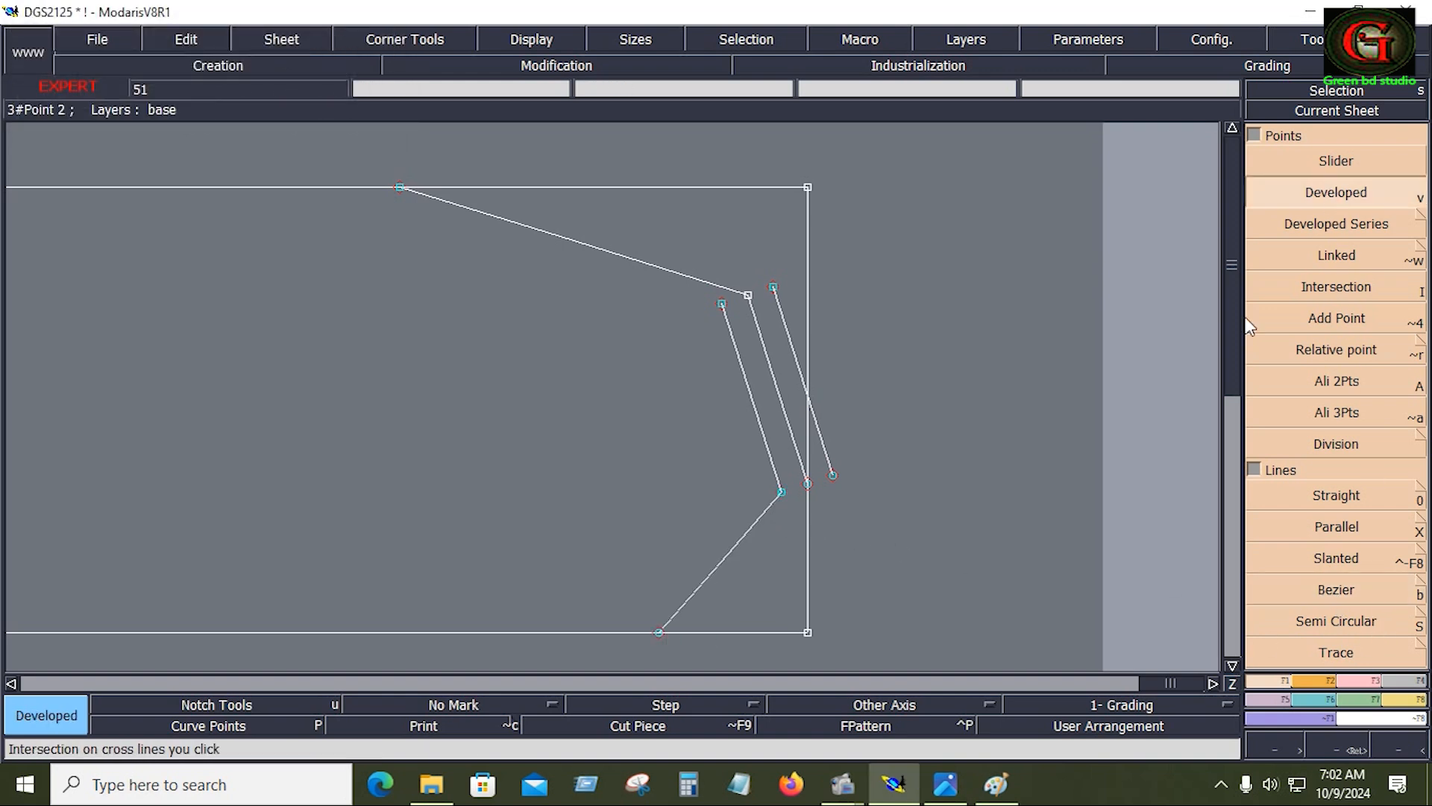
click(808, 633)
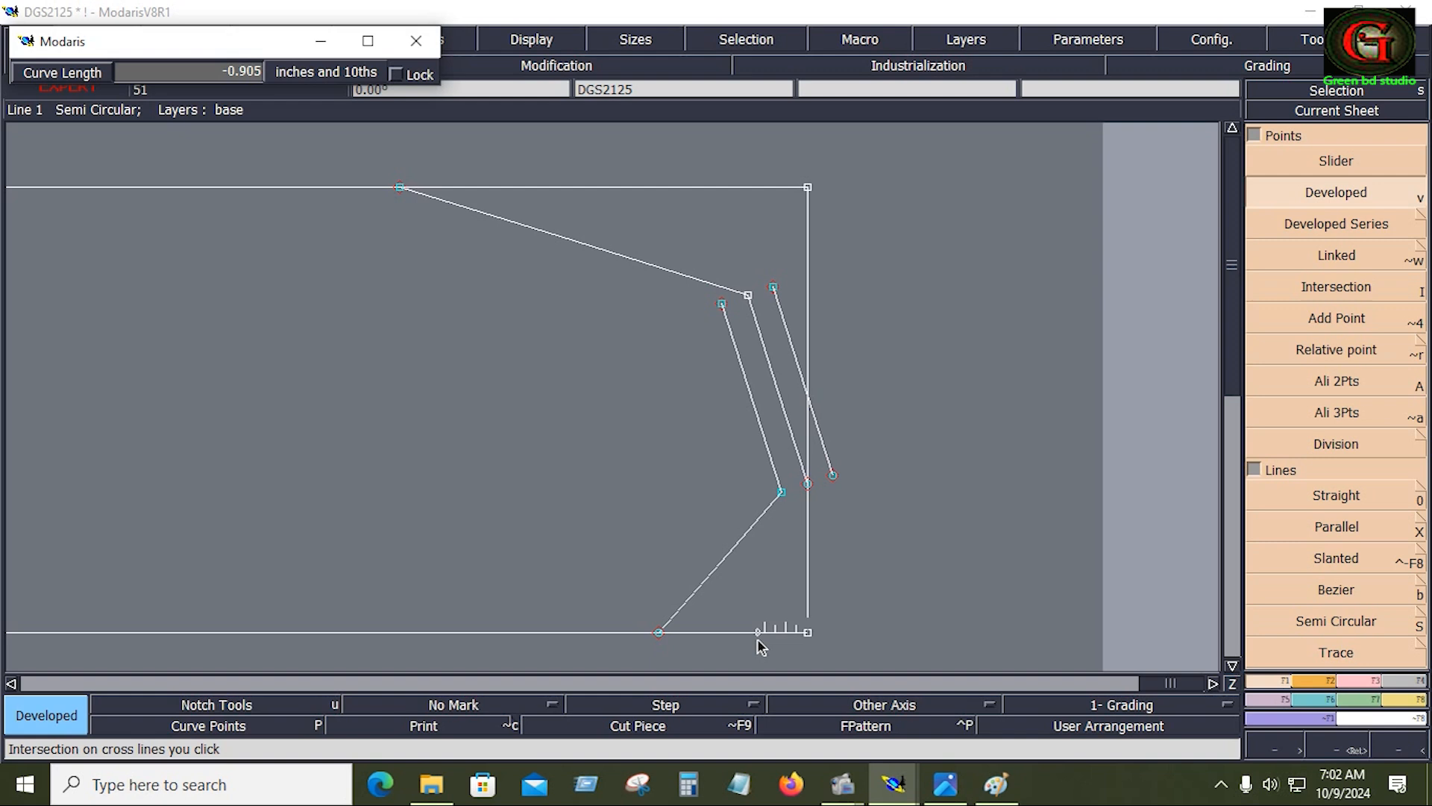
text(-)
key(Return)
click(1041, 622)
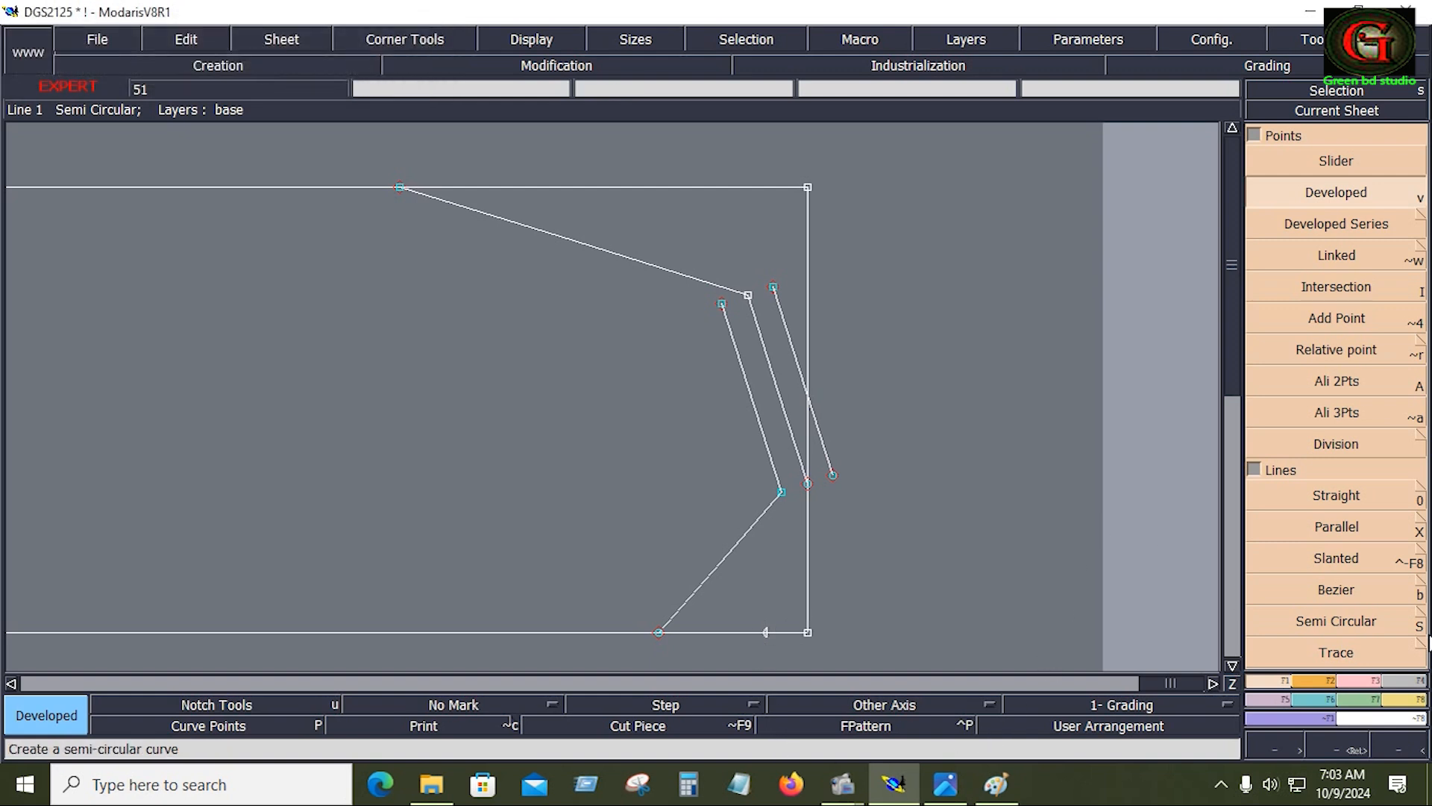
Draw Bezier back neck segments from the 0.750-inch point via the shoulder line's lower end to the outer parallel's lower end, and insert the point
click(1359, 597)
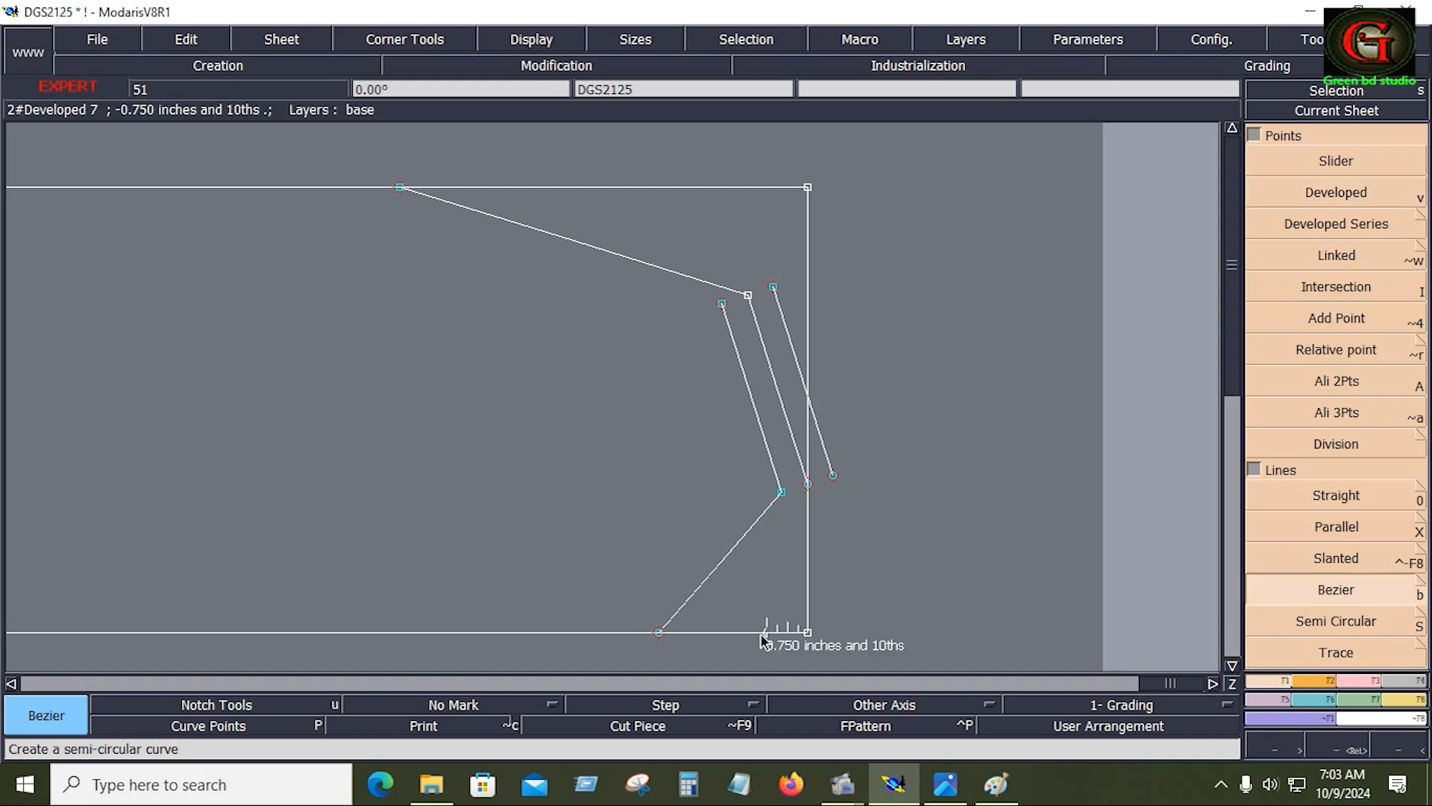
click(766, 634)
click(808, 483)
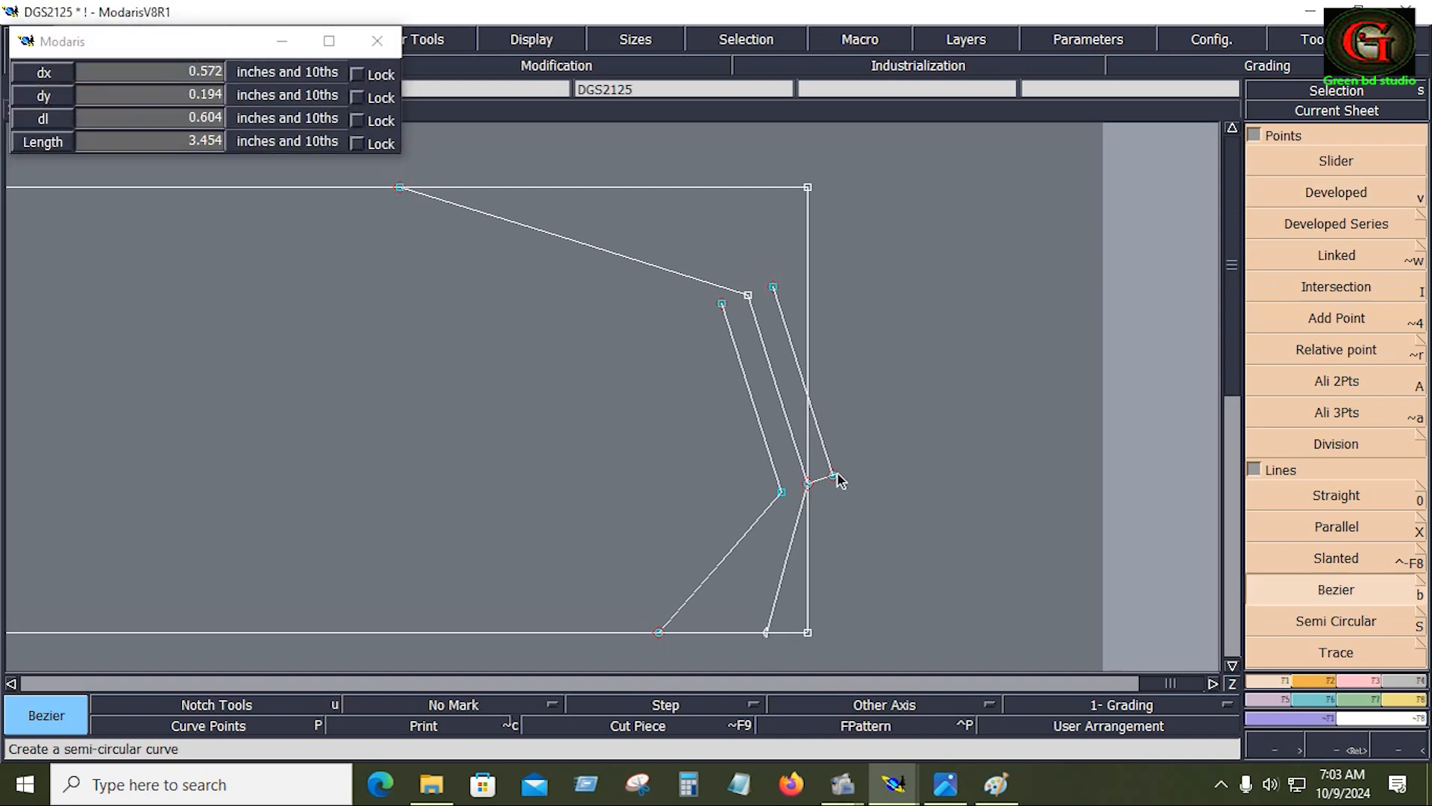
click(834, 476)
click(1350, 680)
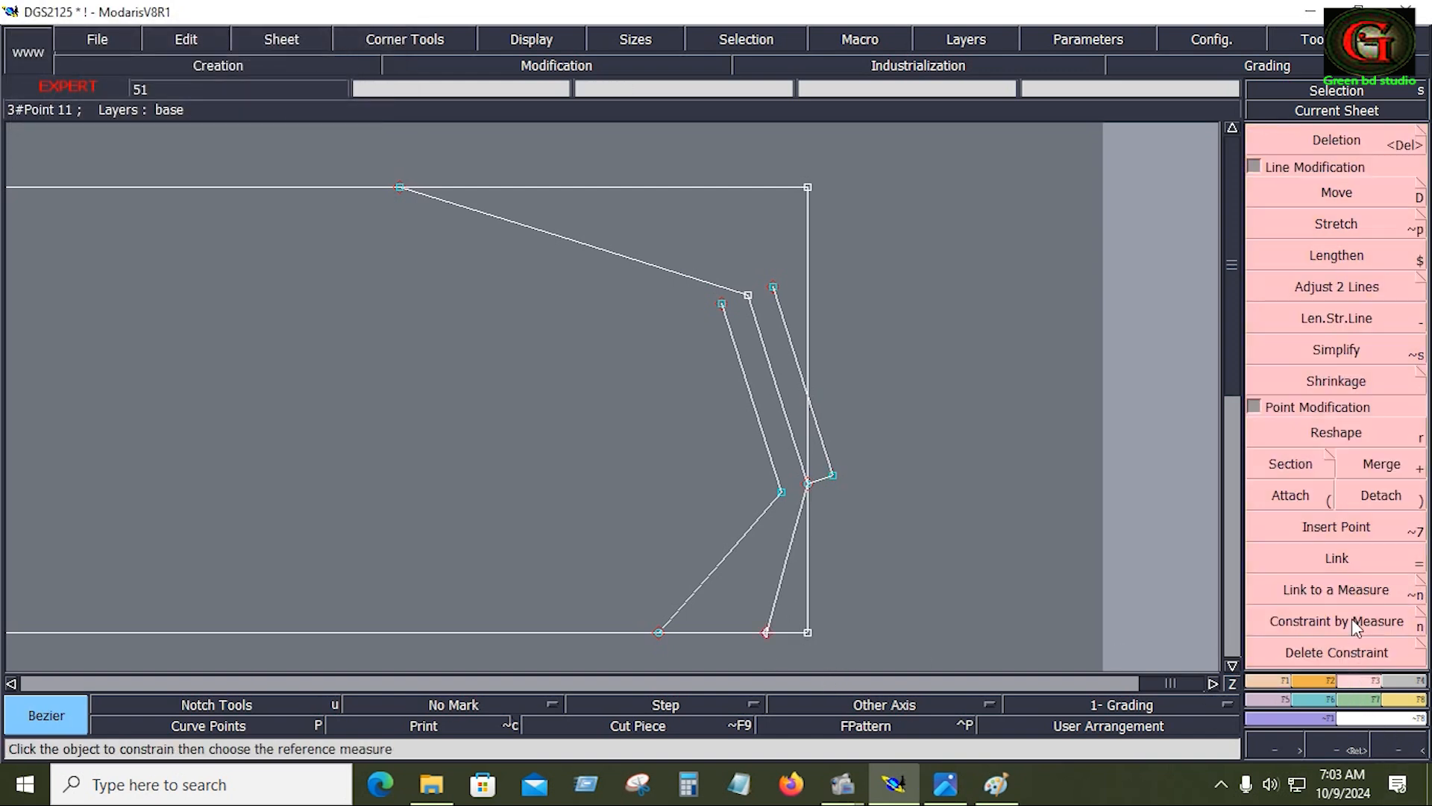
click(1343, 532)
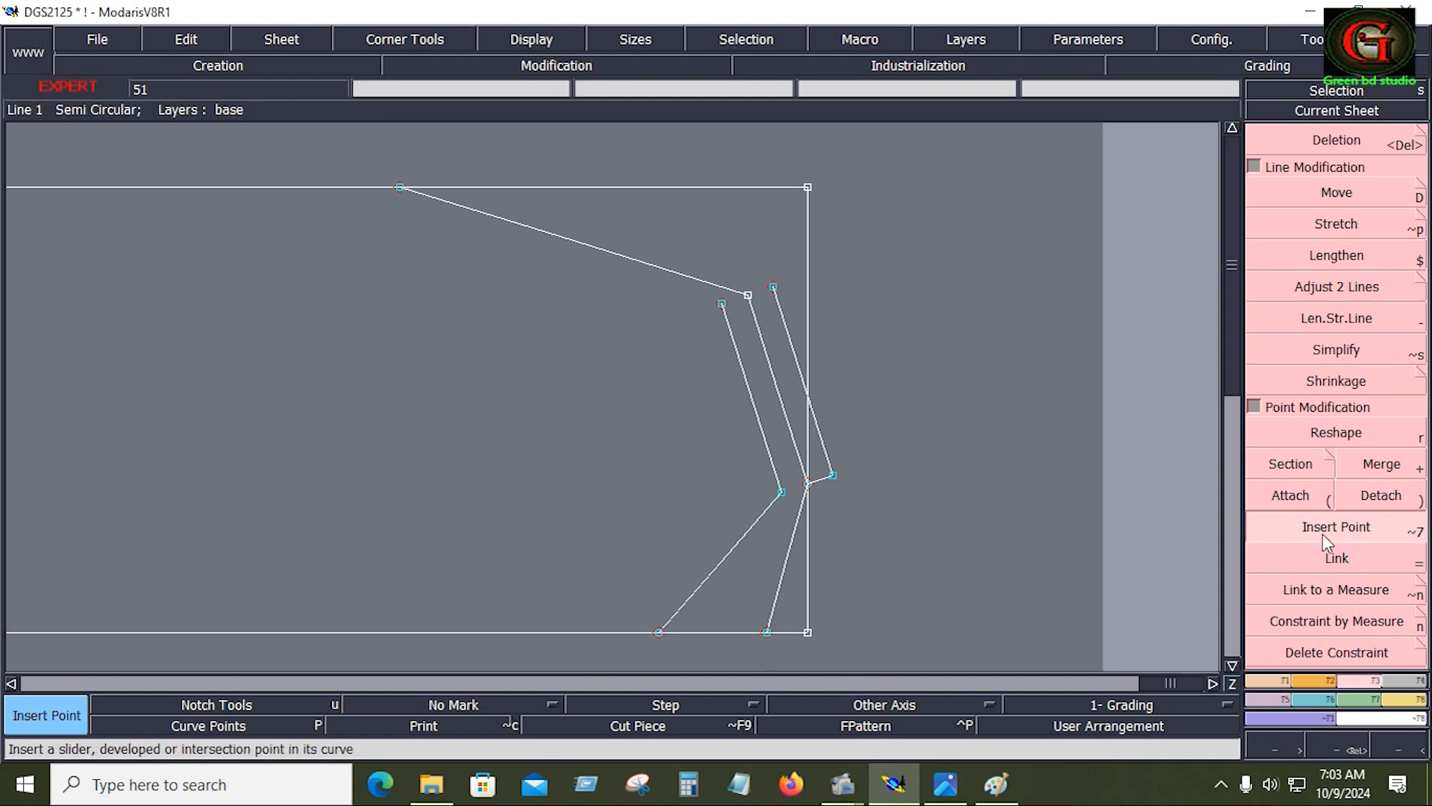
Connect the upper ends of both parallel lines to the armhole point on the top edge with Bezier lines, and delete the original armhole line between them
click(1270, 683)
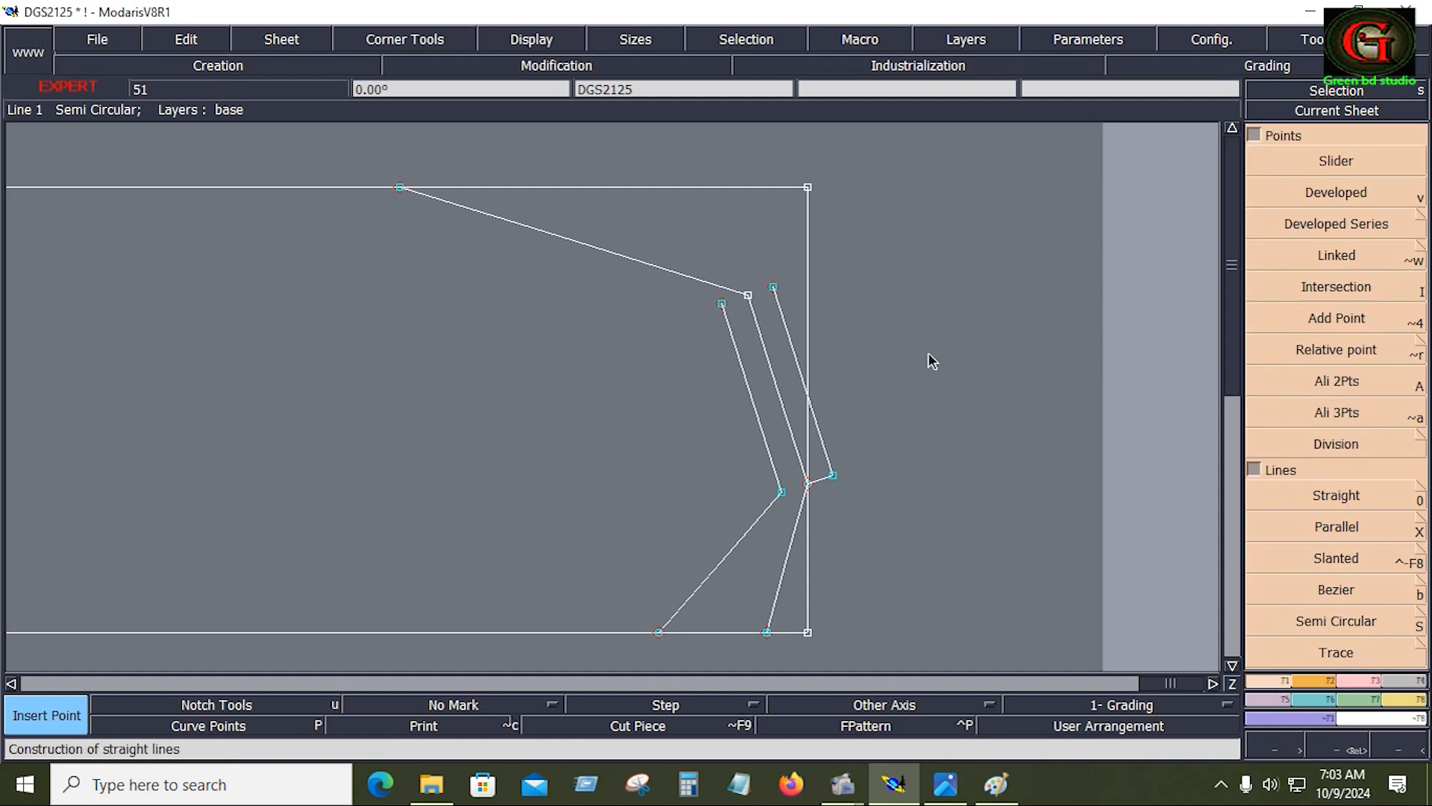
click(1328, 589)
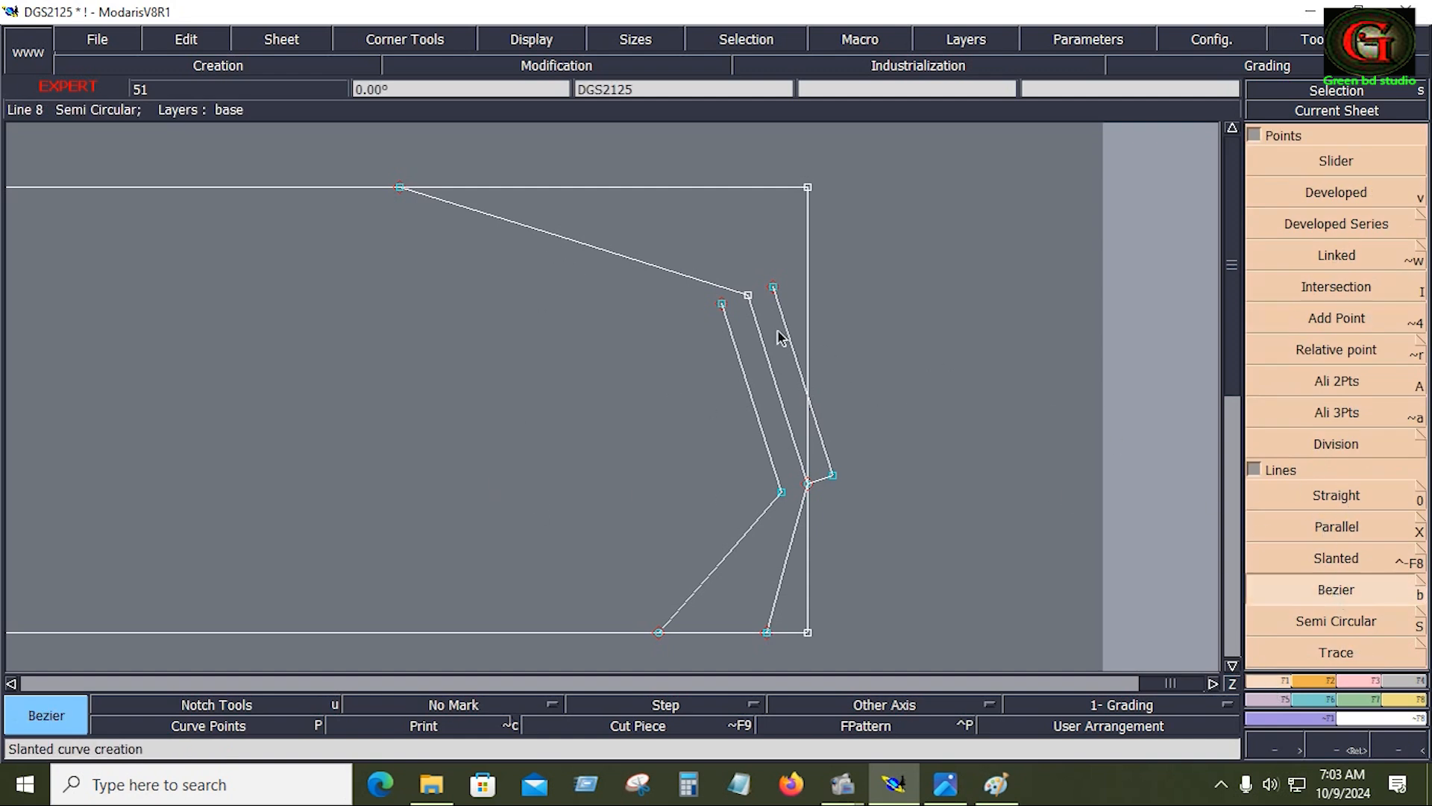
click(722, 305)
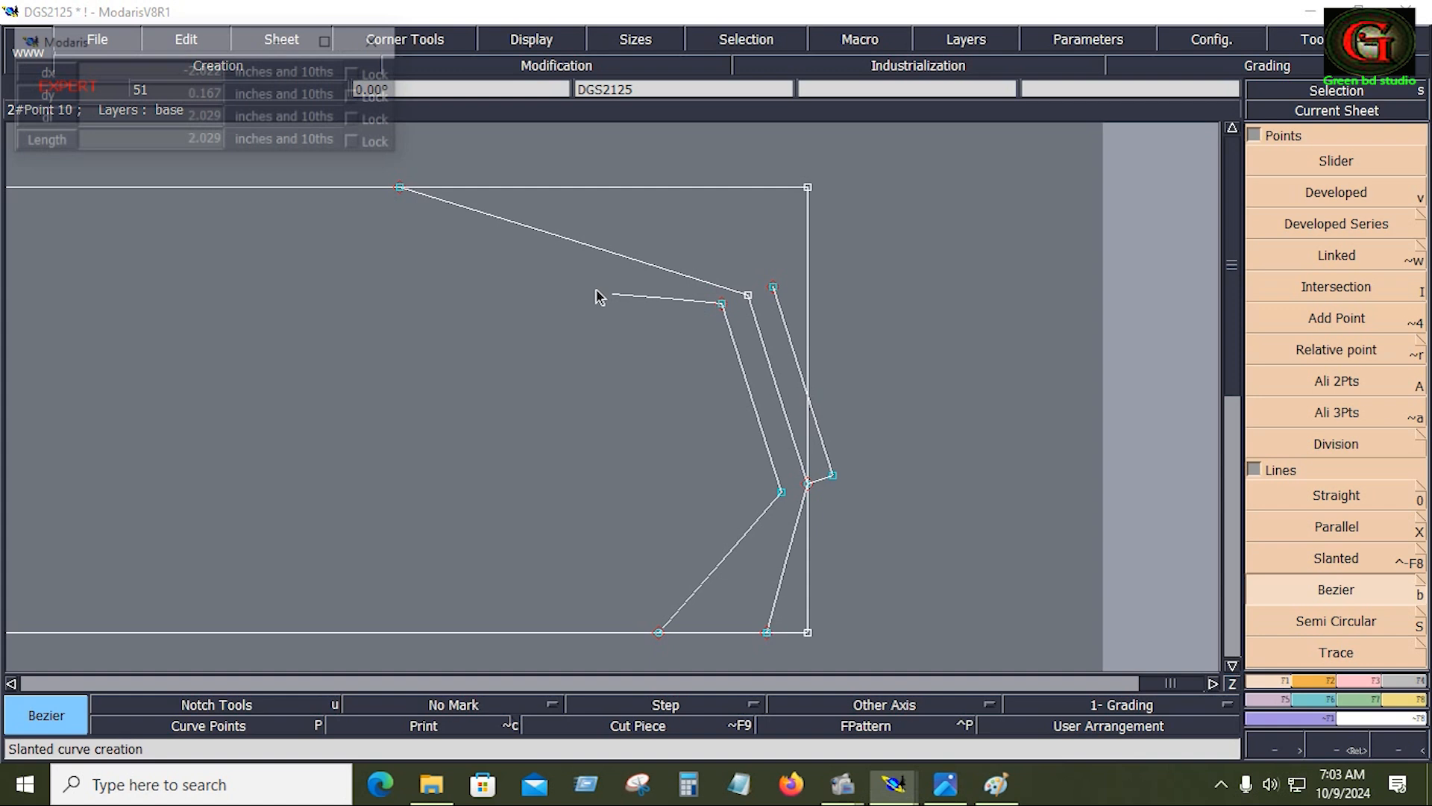
click(401, 188)
click(774, 288)
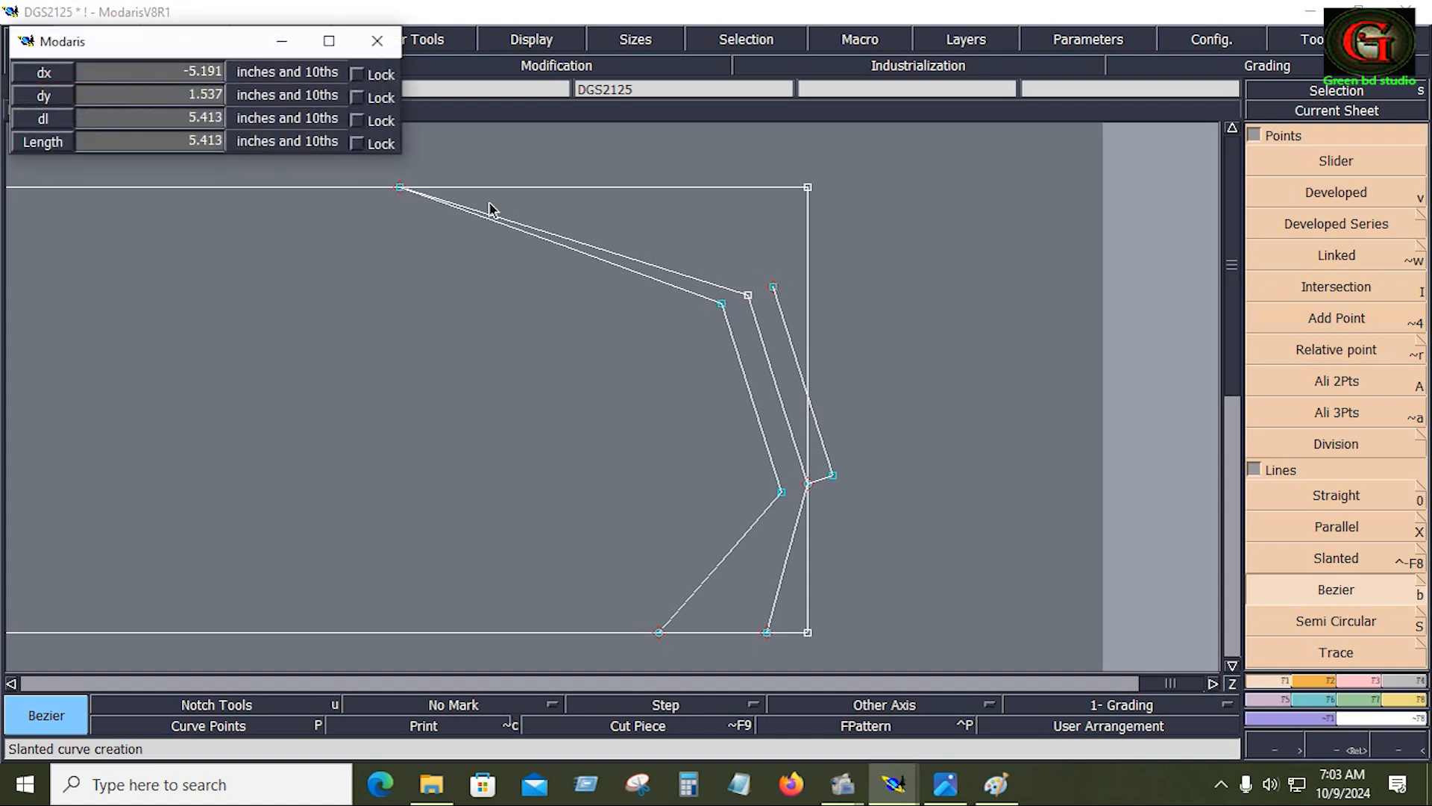
click(400, 188)
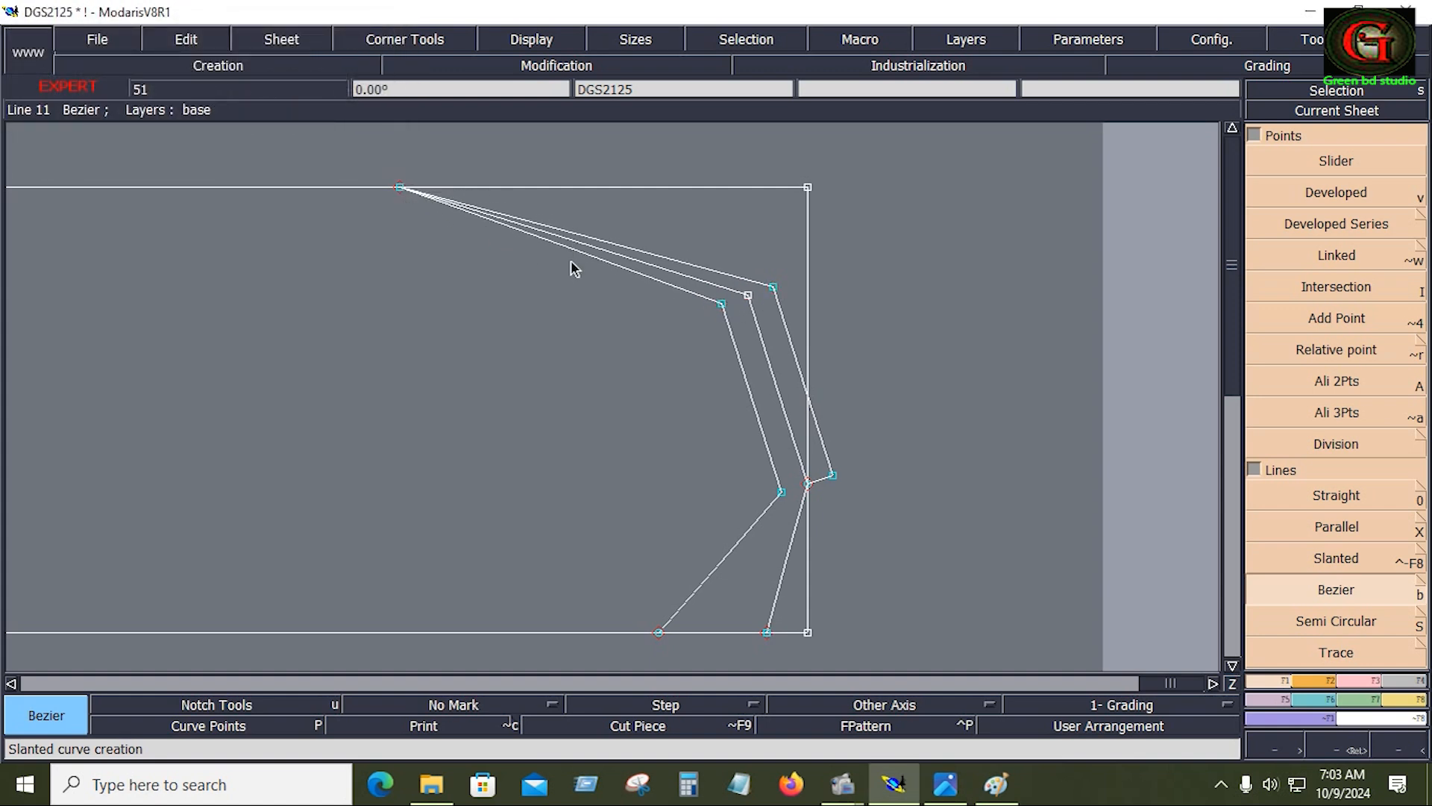
key(Delete)
click(643, 269)
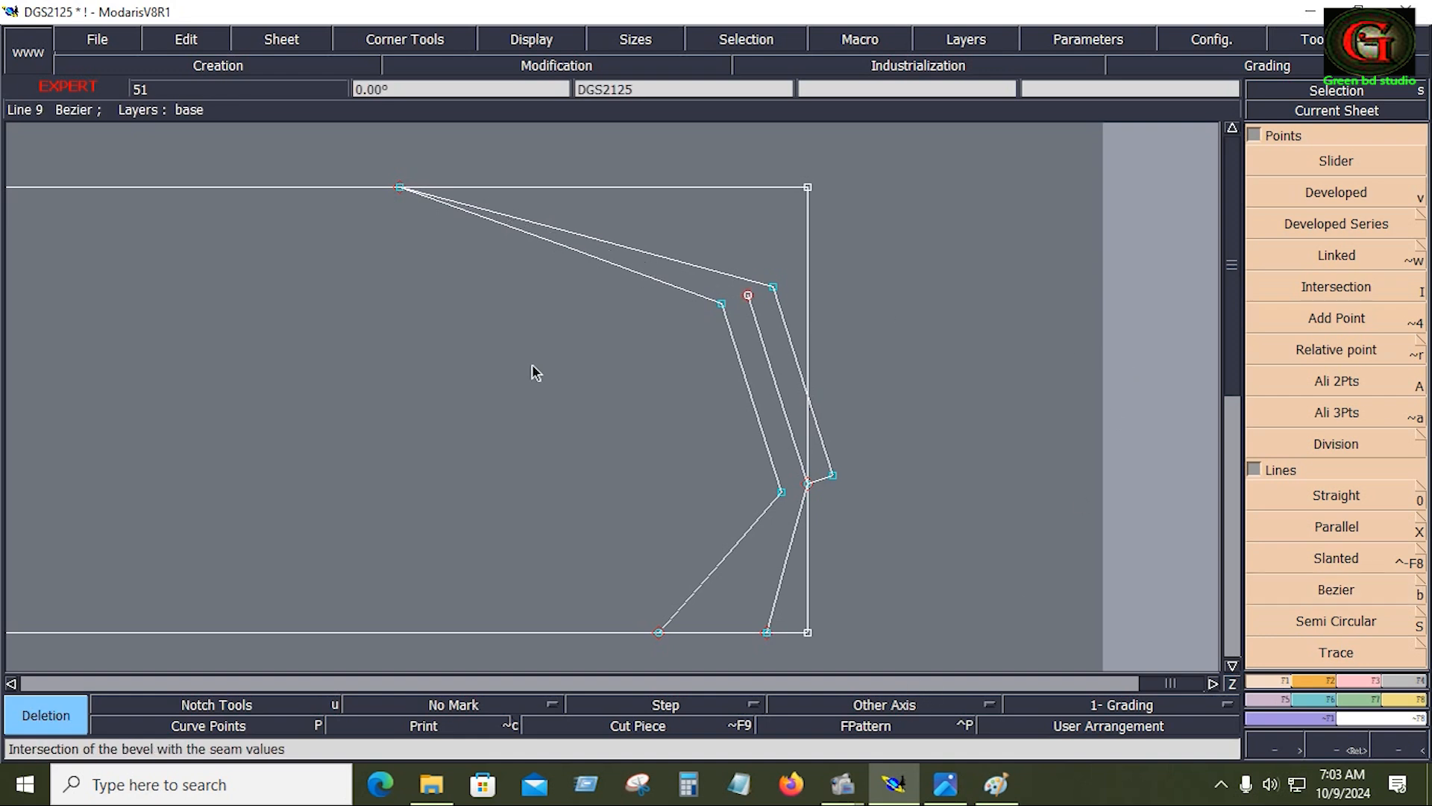
Turn on the display of curve handles for the neckline curves
key(Return)
drag(605, 445, 881, 656)
click(551, 35)
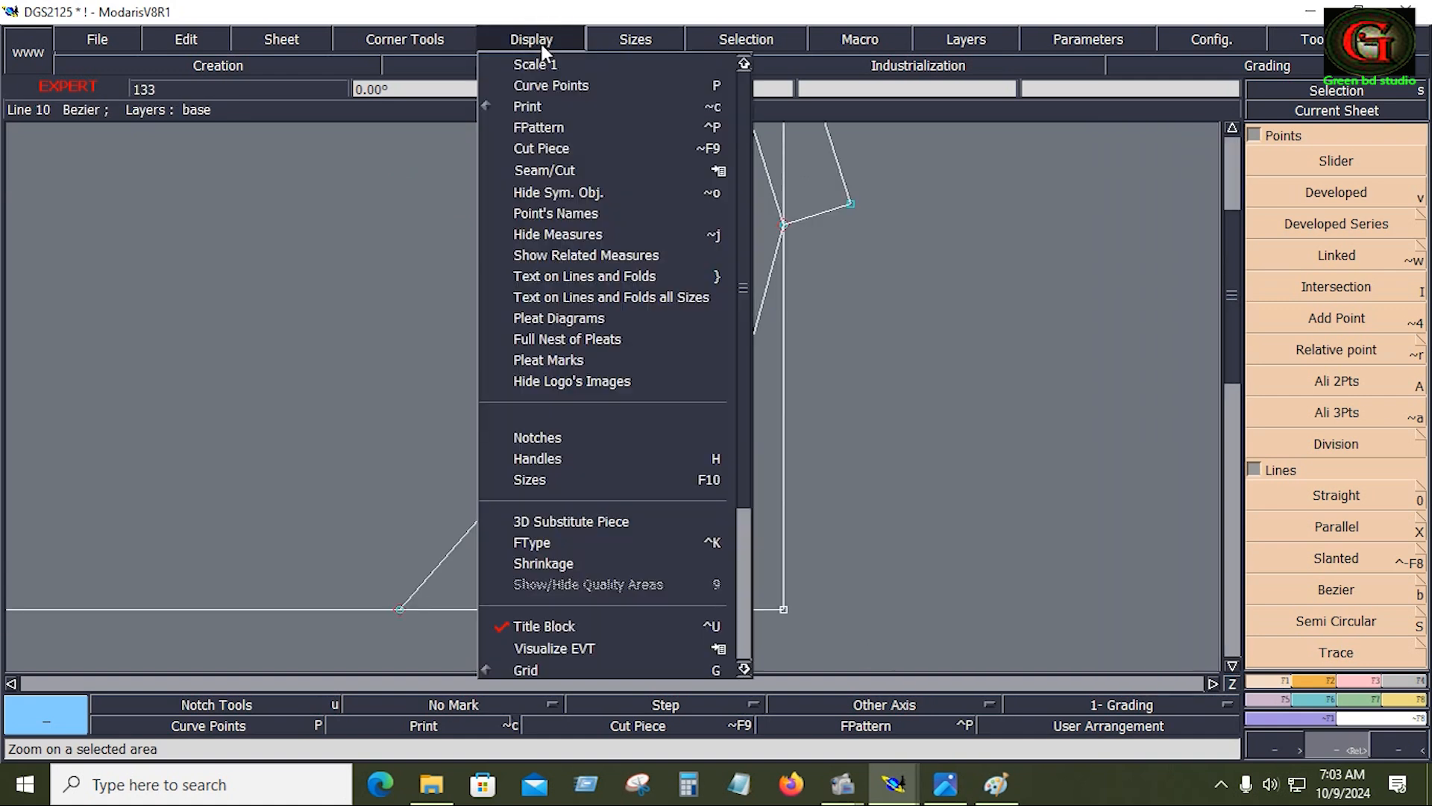
click(568, 459)
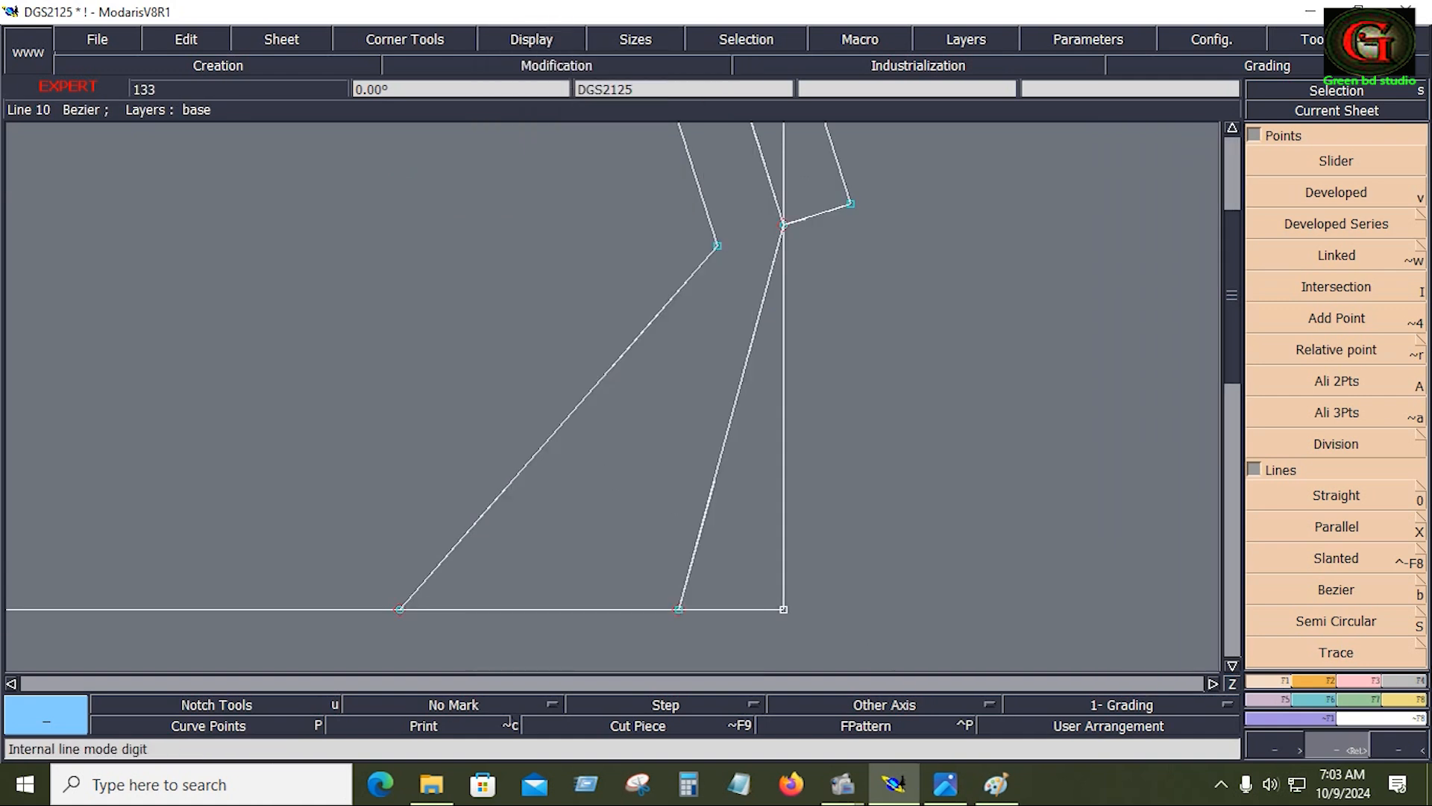
Reshape the front neckline's Bezier handles into a smooth concave curve from the bottom edge to the inner parallel's lower end
click(1362, 680)
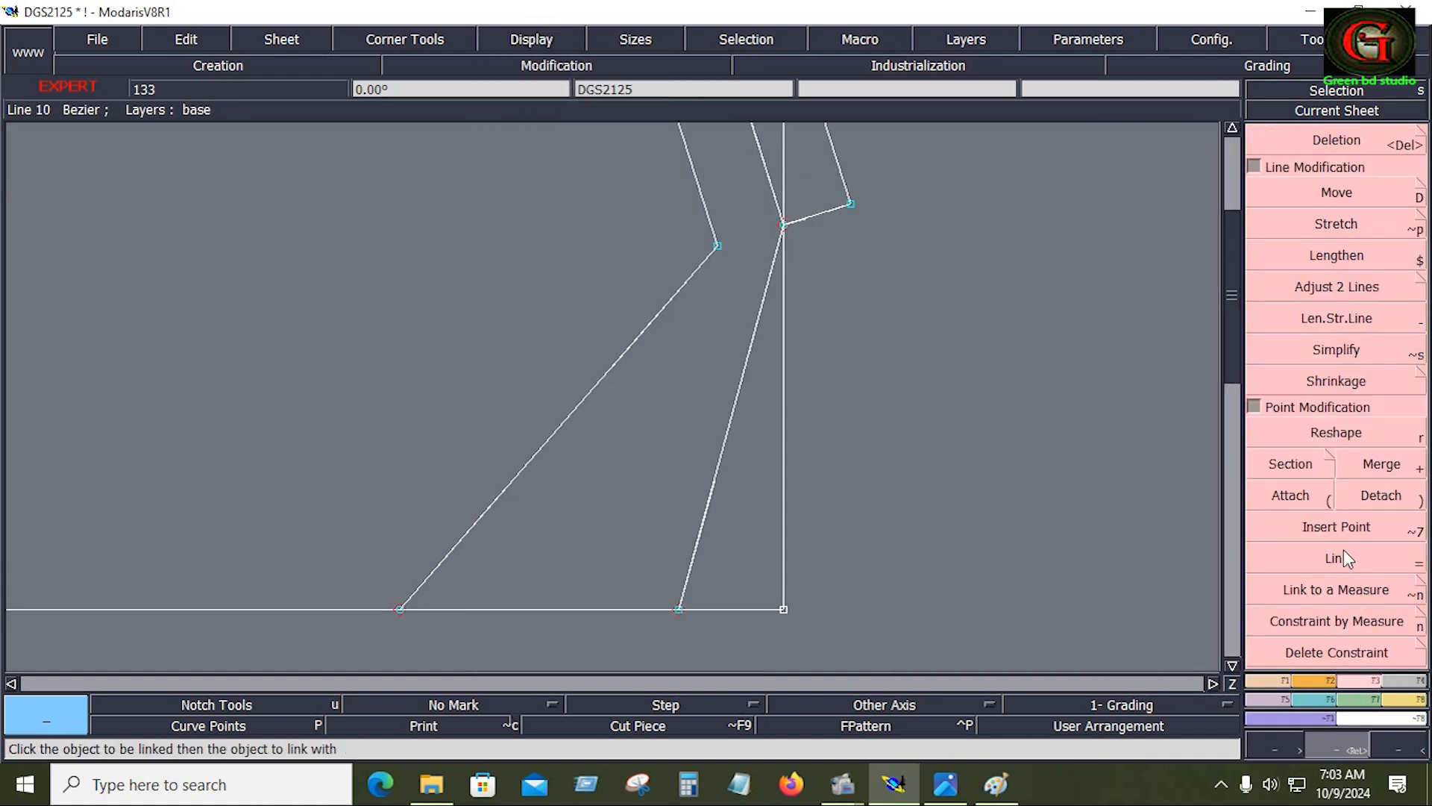
click(1346, 431)
click(455, 543)
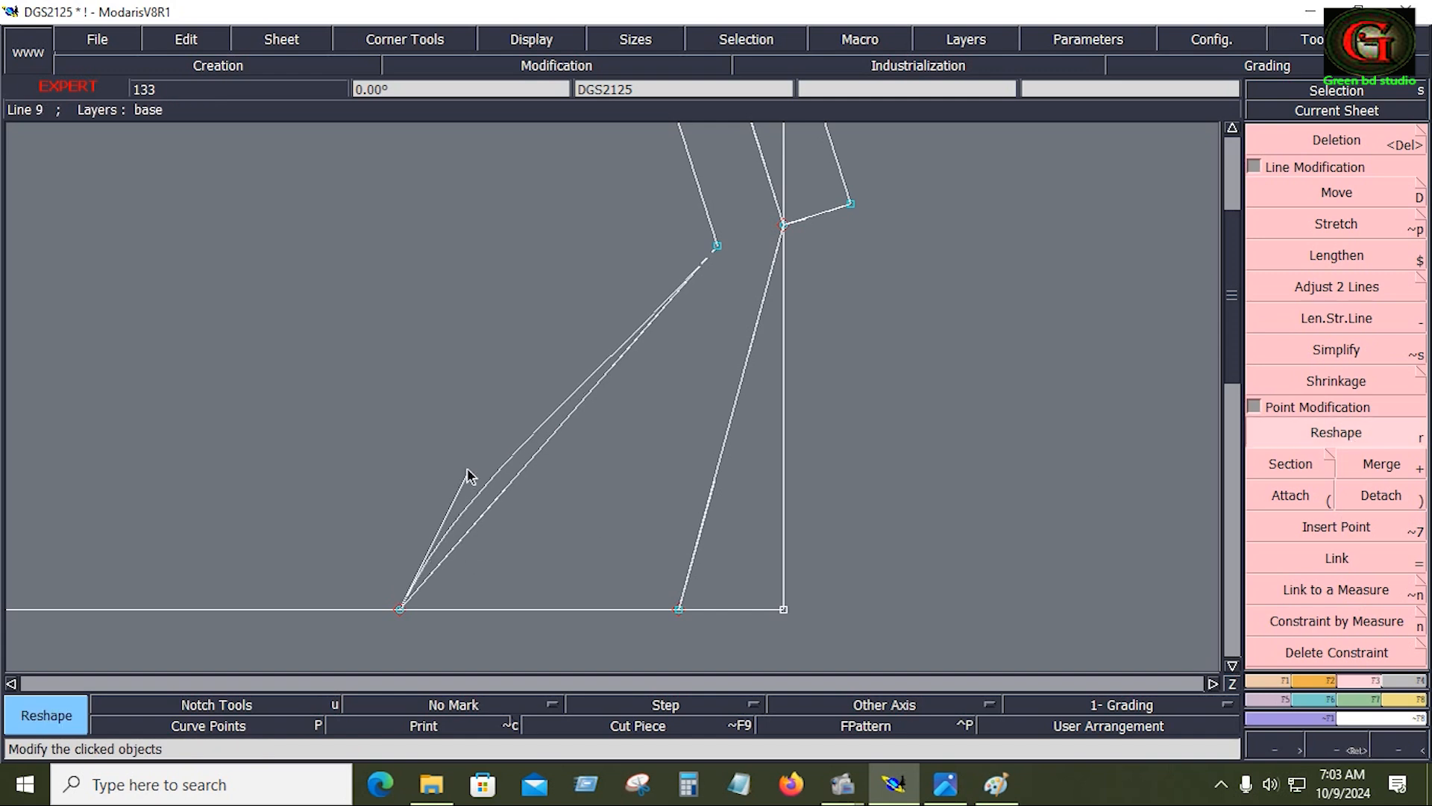
click(424, 369)
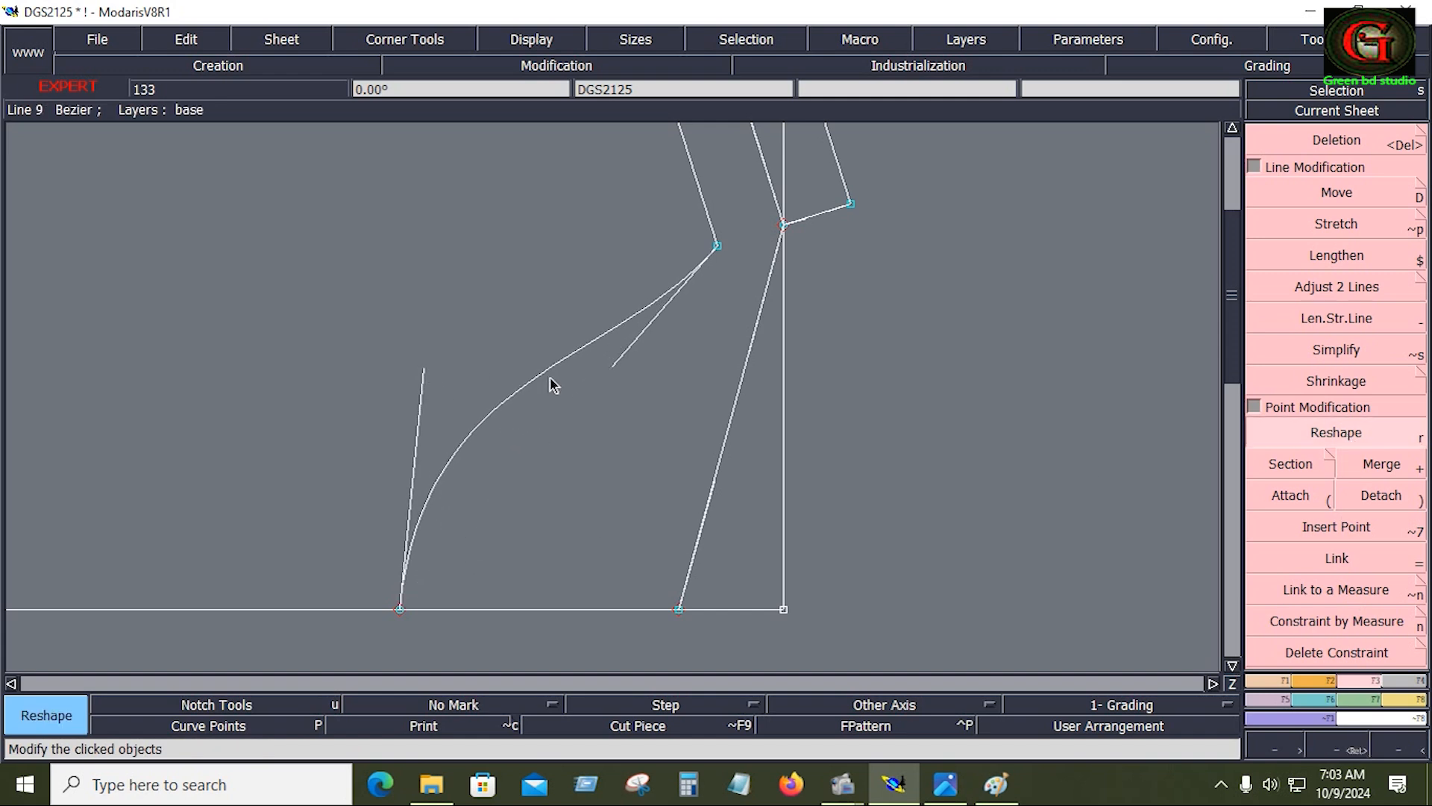
click(502, 303)
click(424, 388)
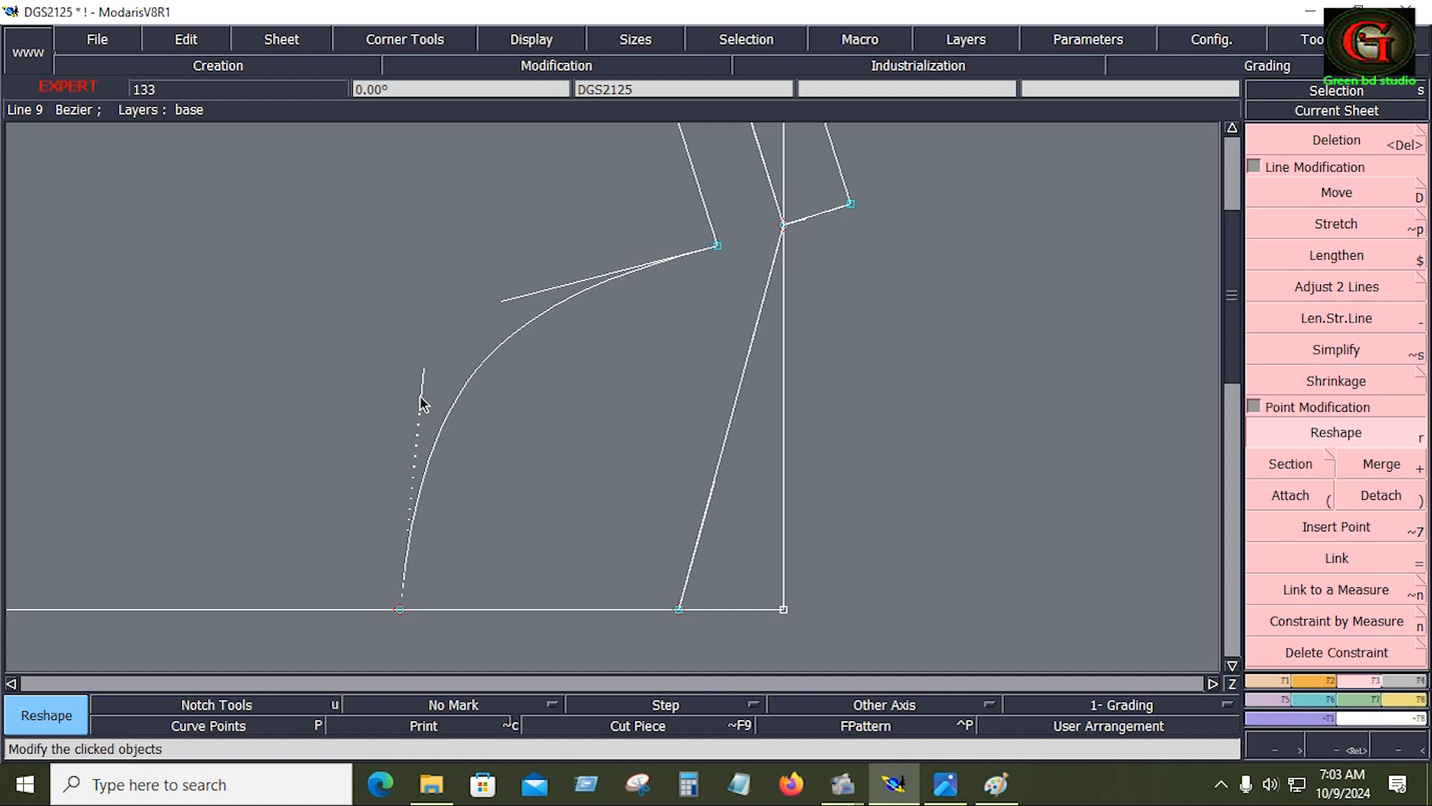
click(414, 418)
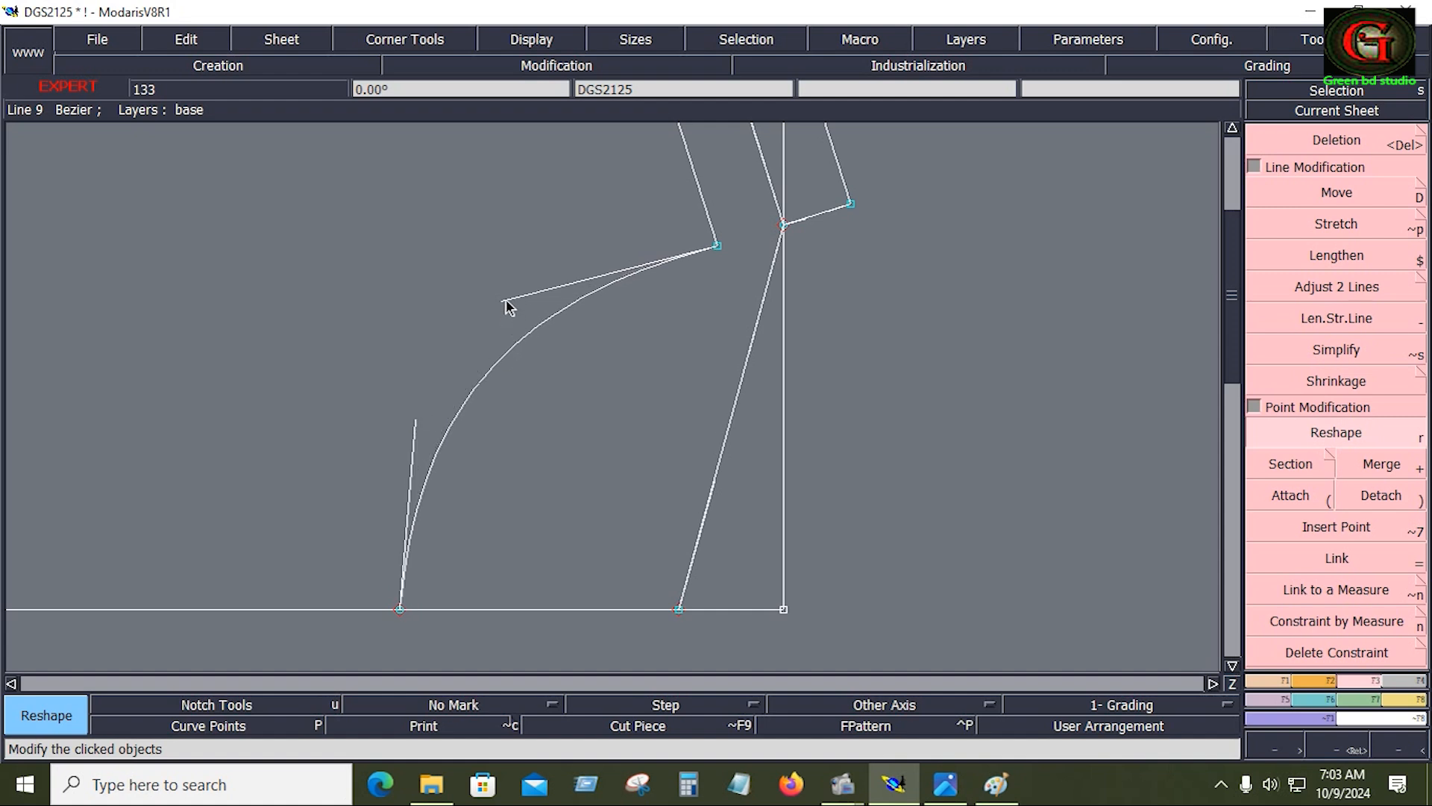
click(504, 302)
click(521, 293)
click(417, 432)
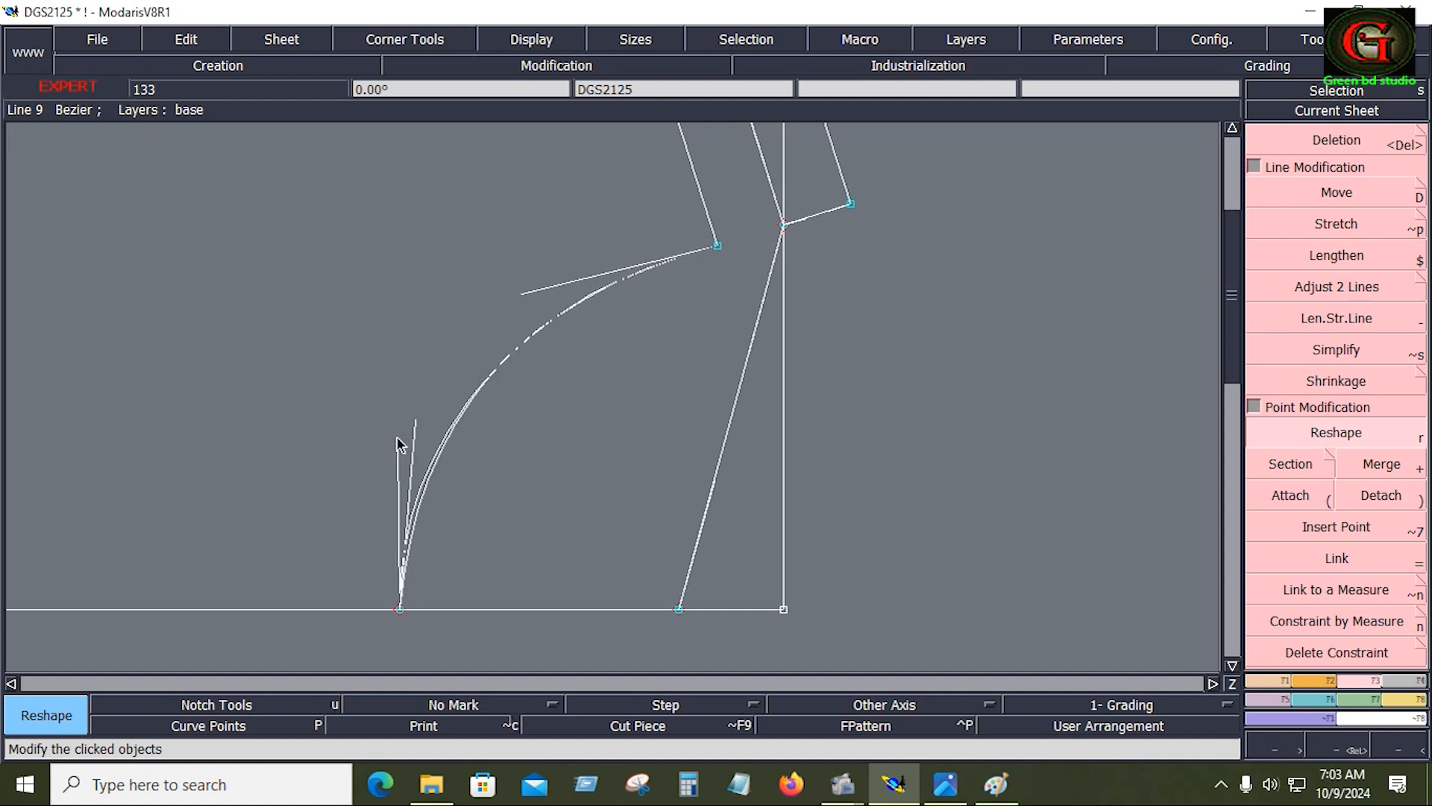
click(398, 438)
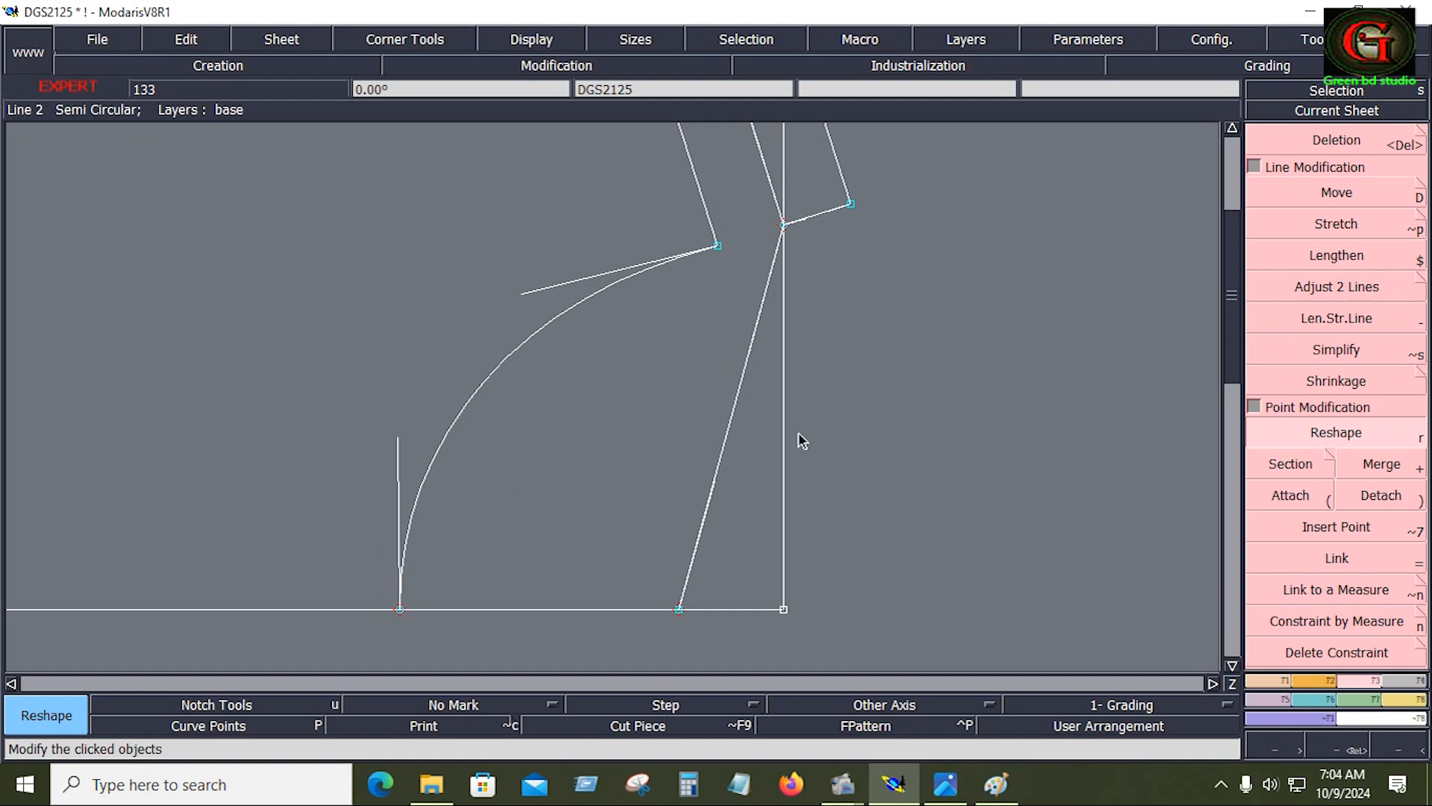
Reshape the back neckline's Bezier handles into a smooth curve from the bottom-edge point up to the shoulder line's lower end
click(710, 492)
click(688, 300)
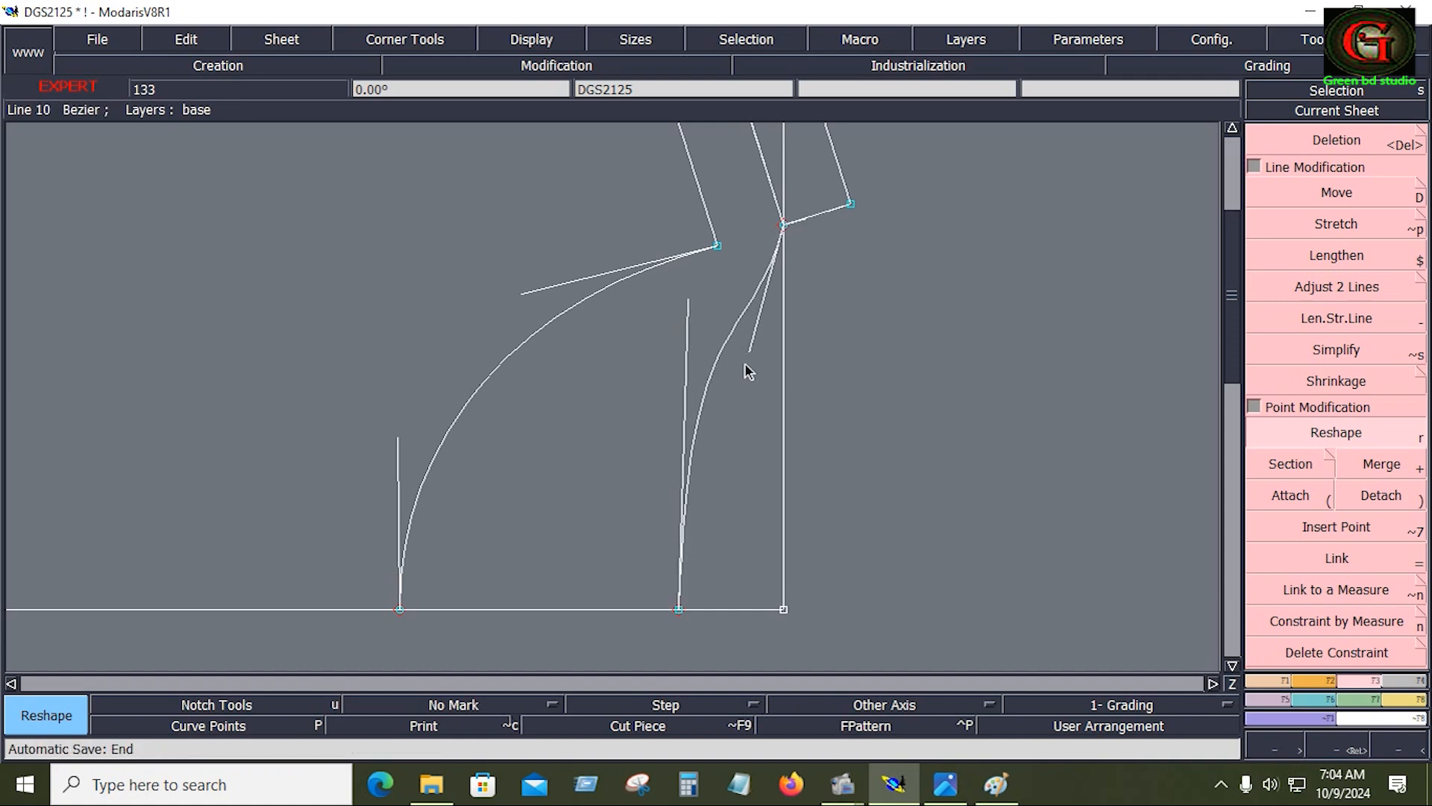
click(753, 352)
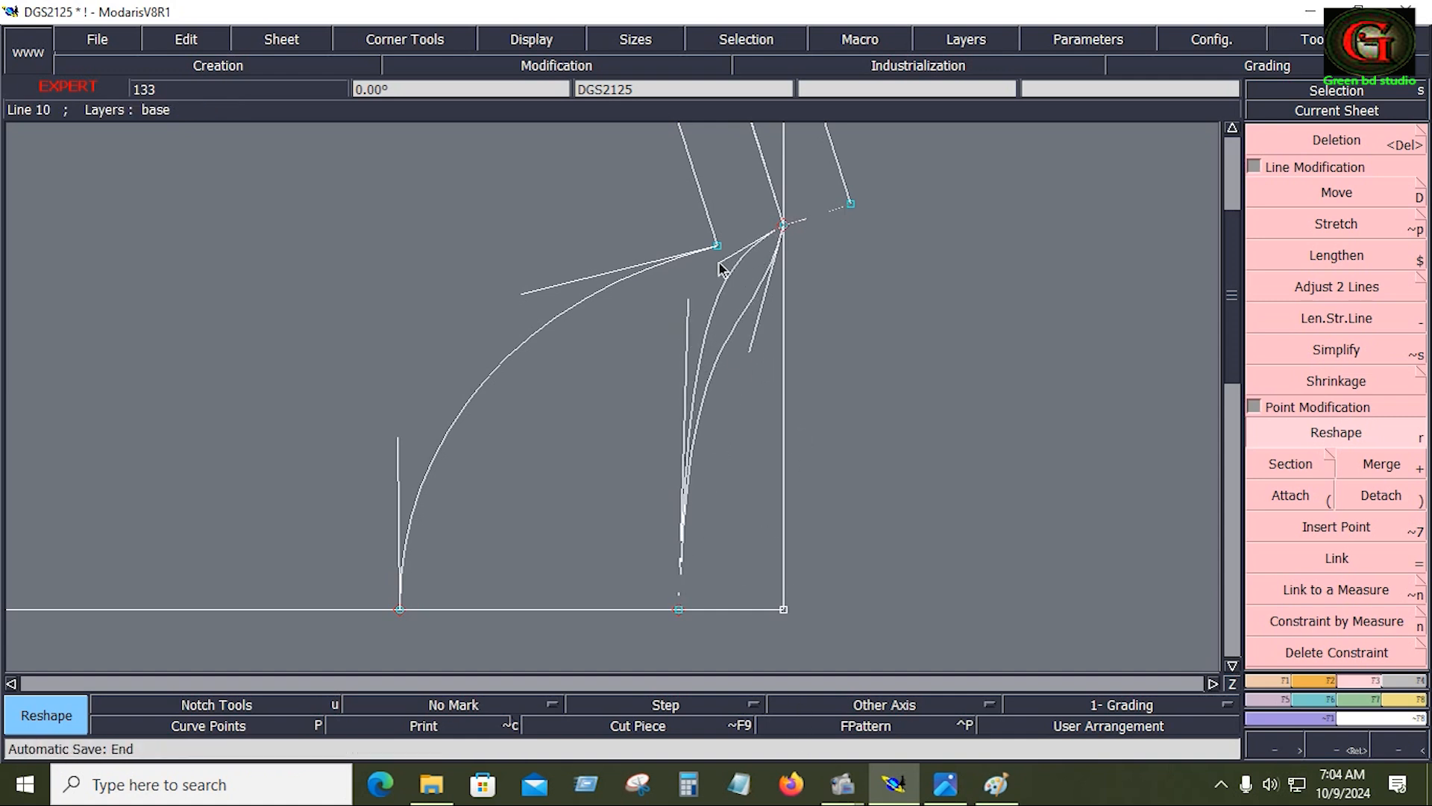
click(720, 267)
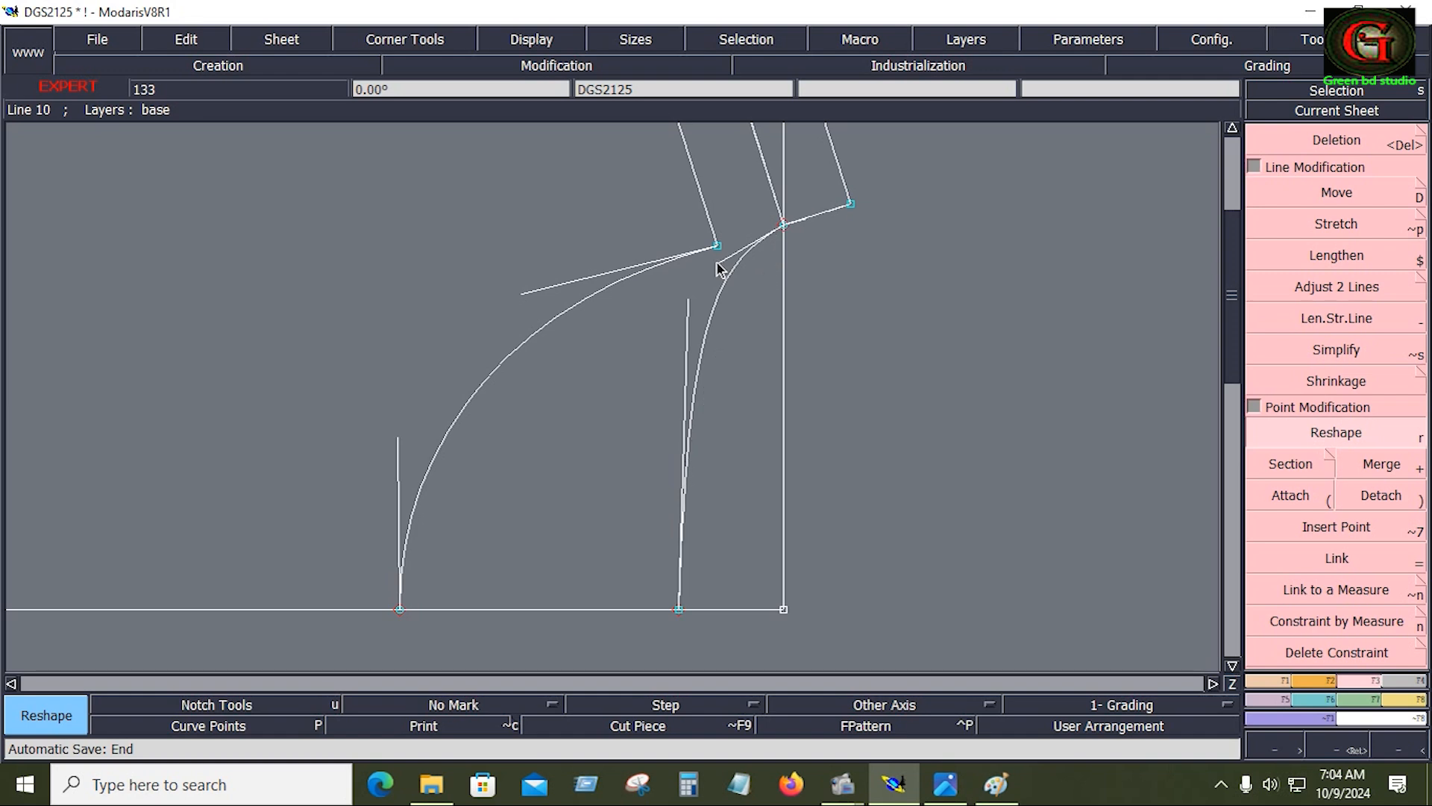
click(689, 305)
click(682, 305)
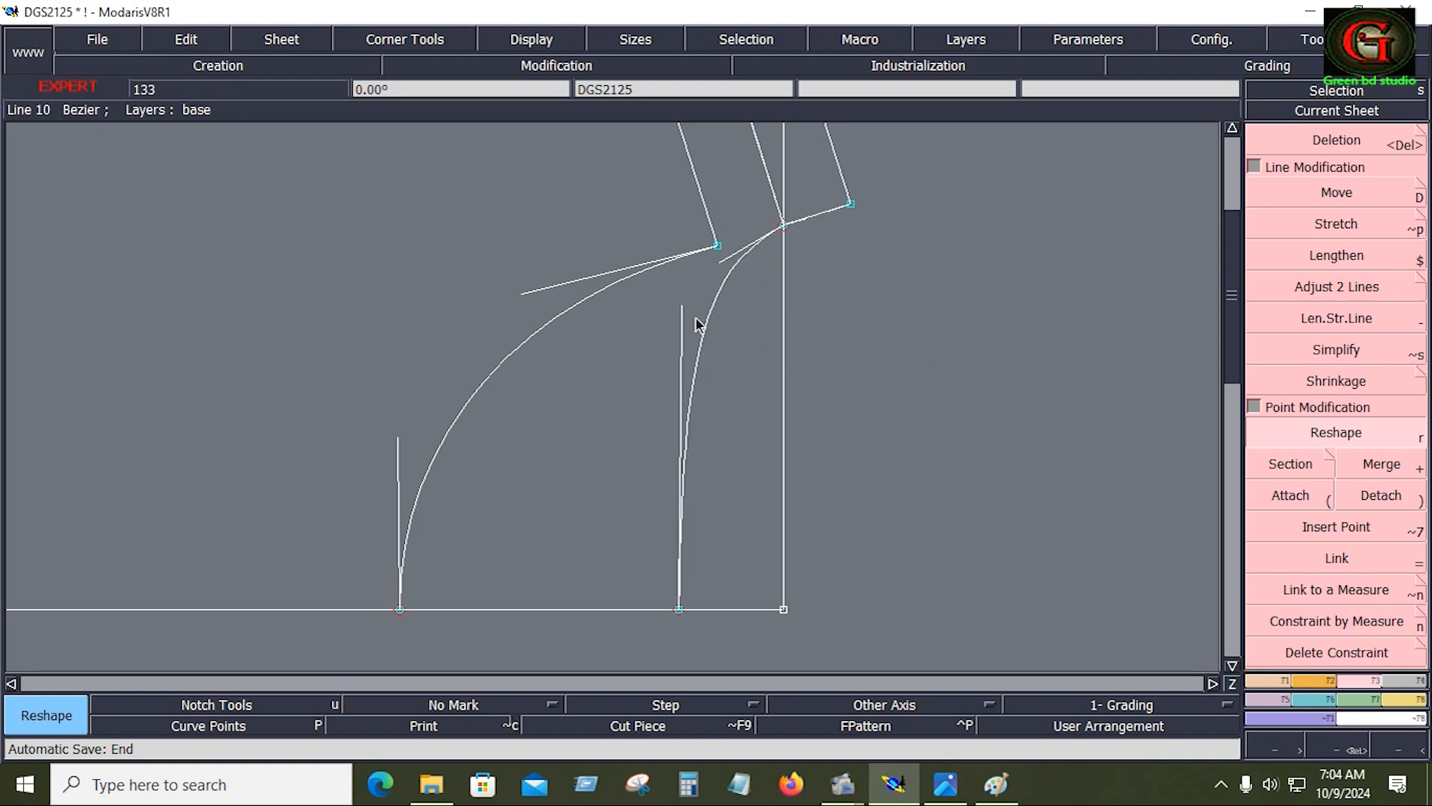
click(685, 310)
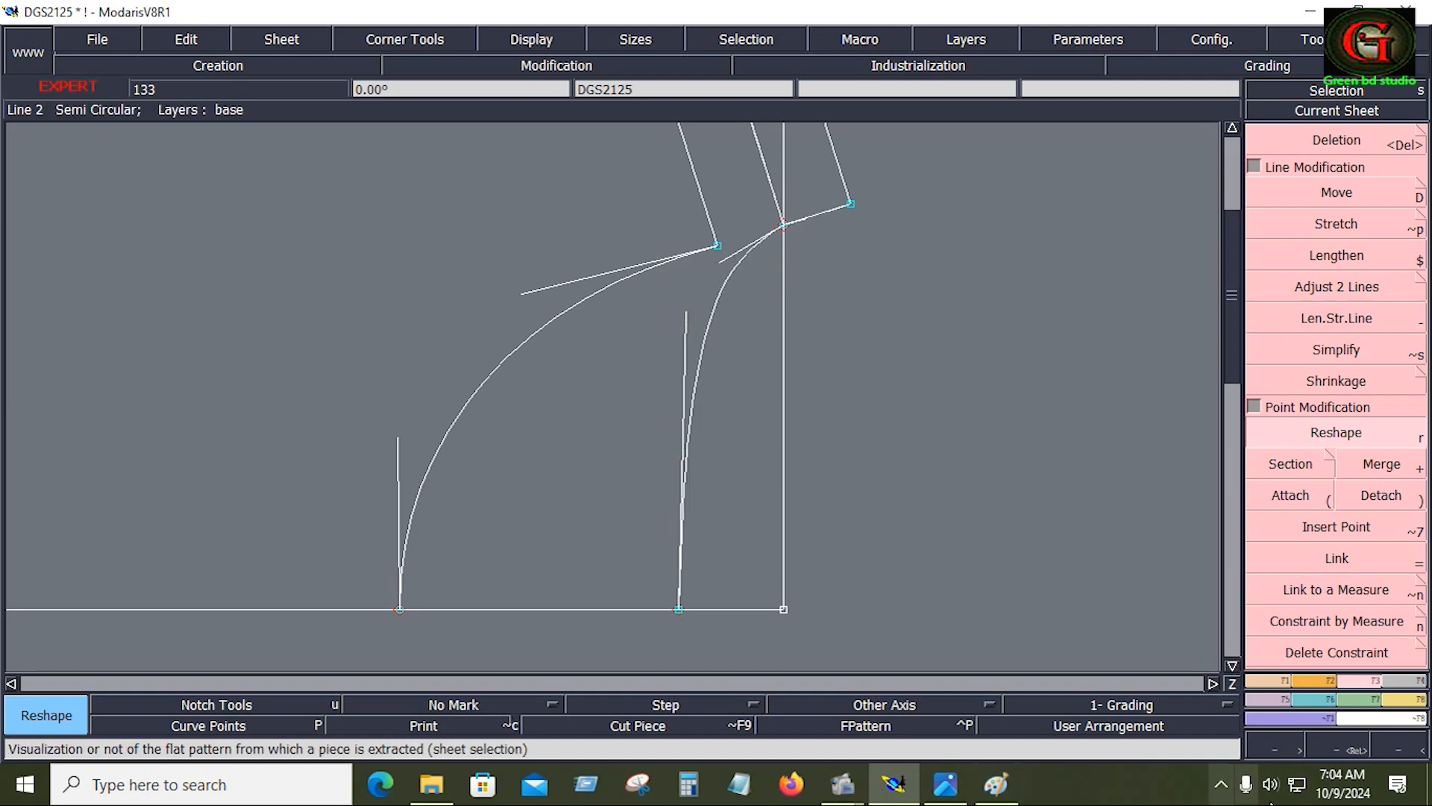
Create a symmetry axis from two points on the original shoulder line and symmetrize the front neckline curve across it
click(1263, 681)
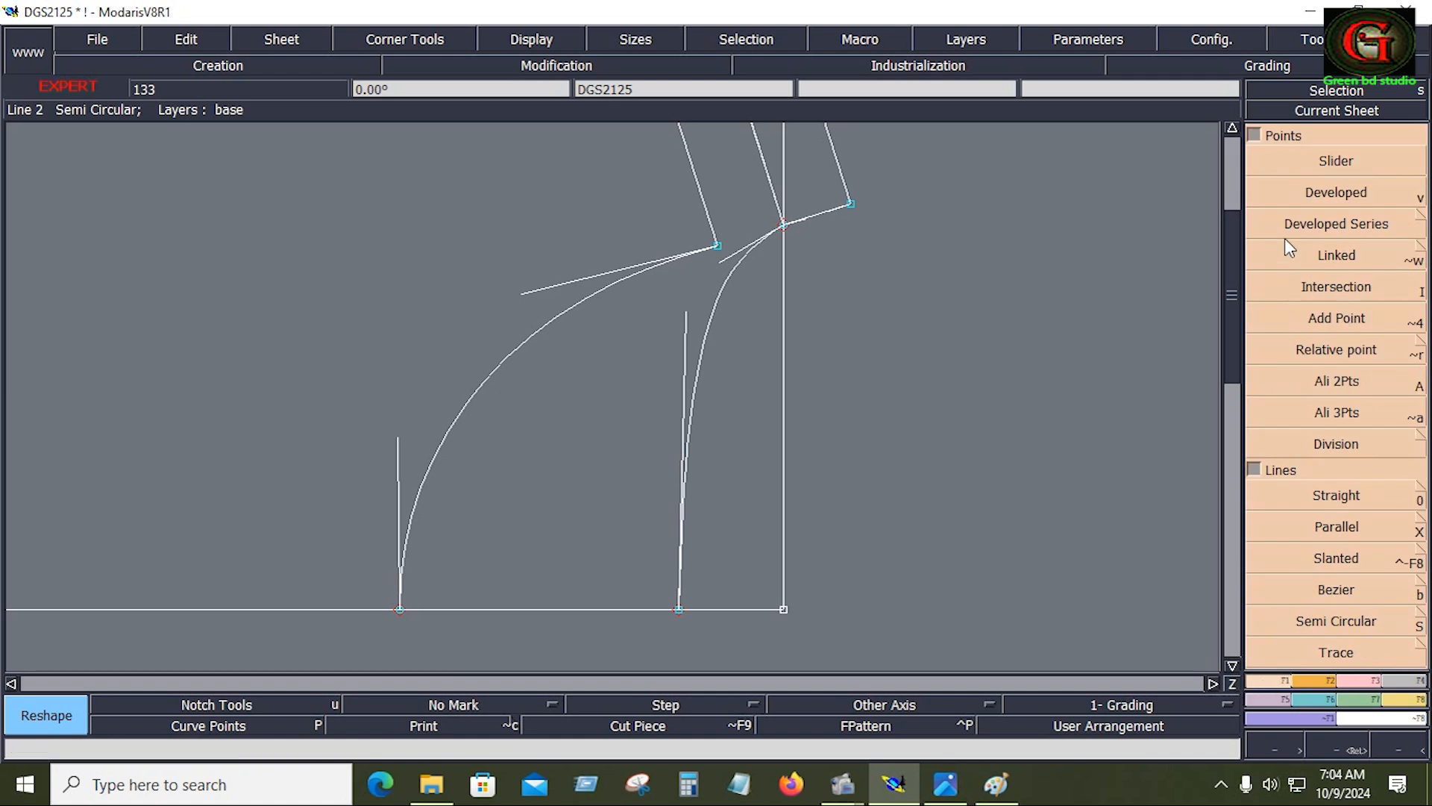
click(1256, 137)
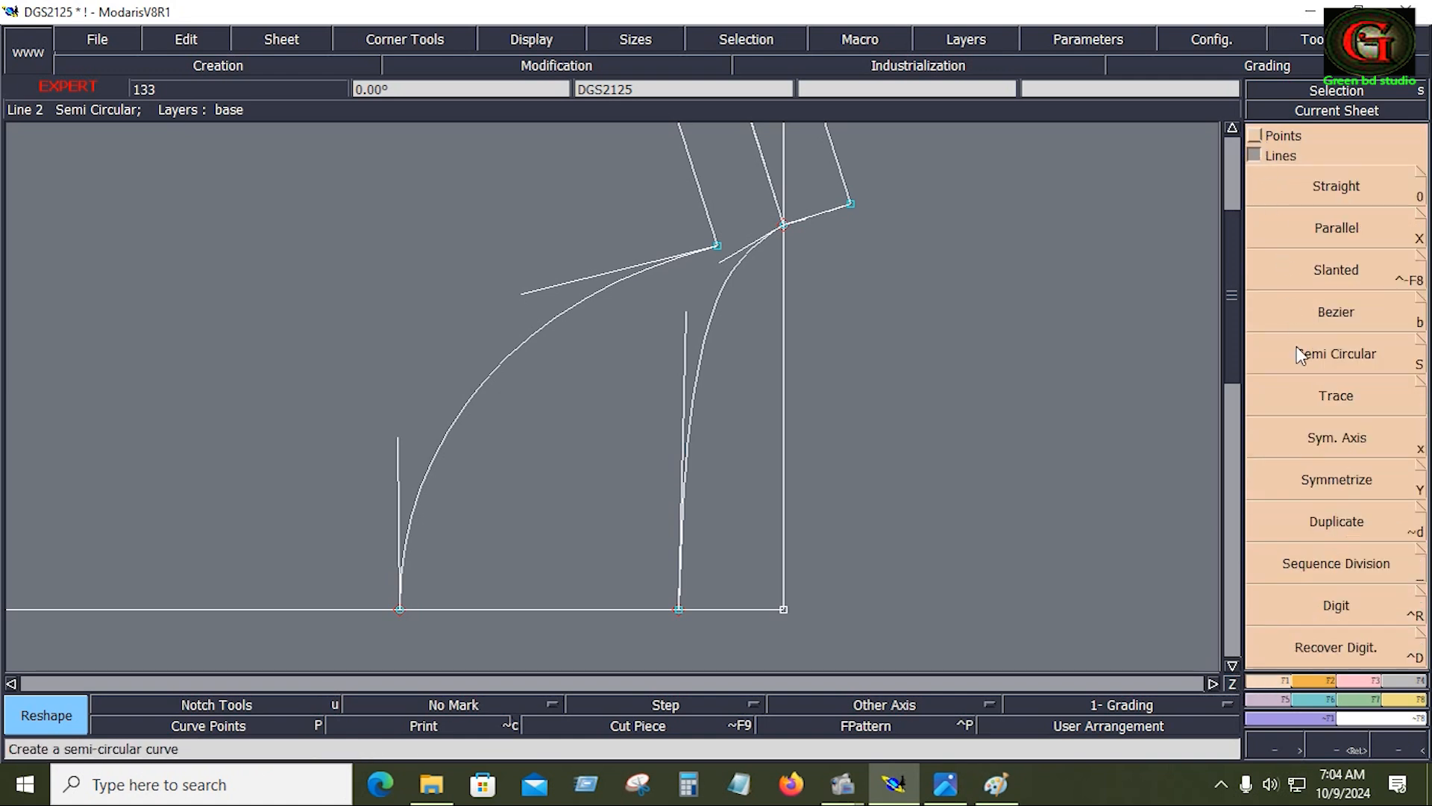
click(1337, 437)
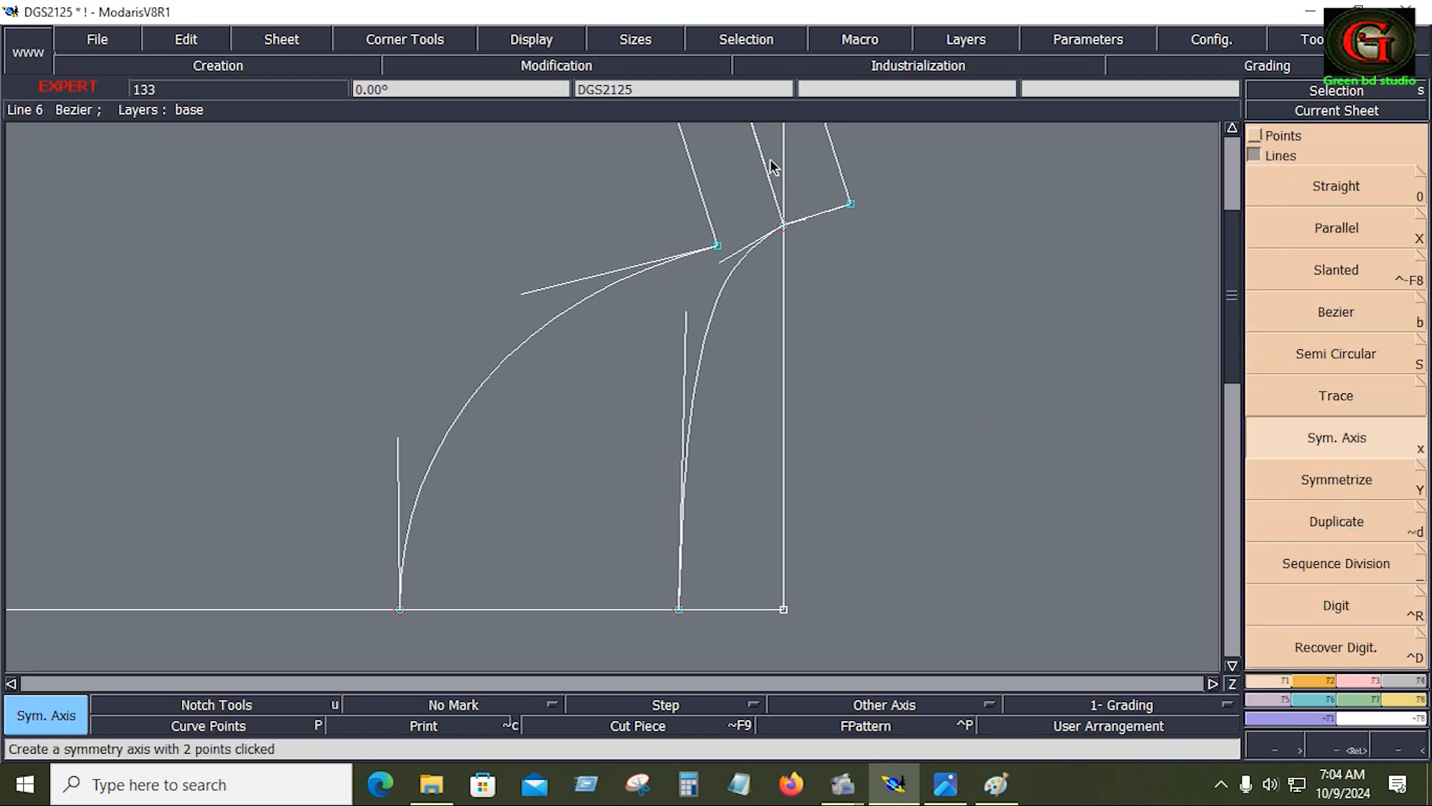
click(755, 134)
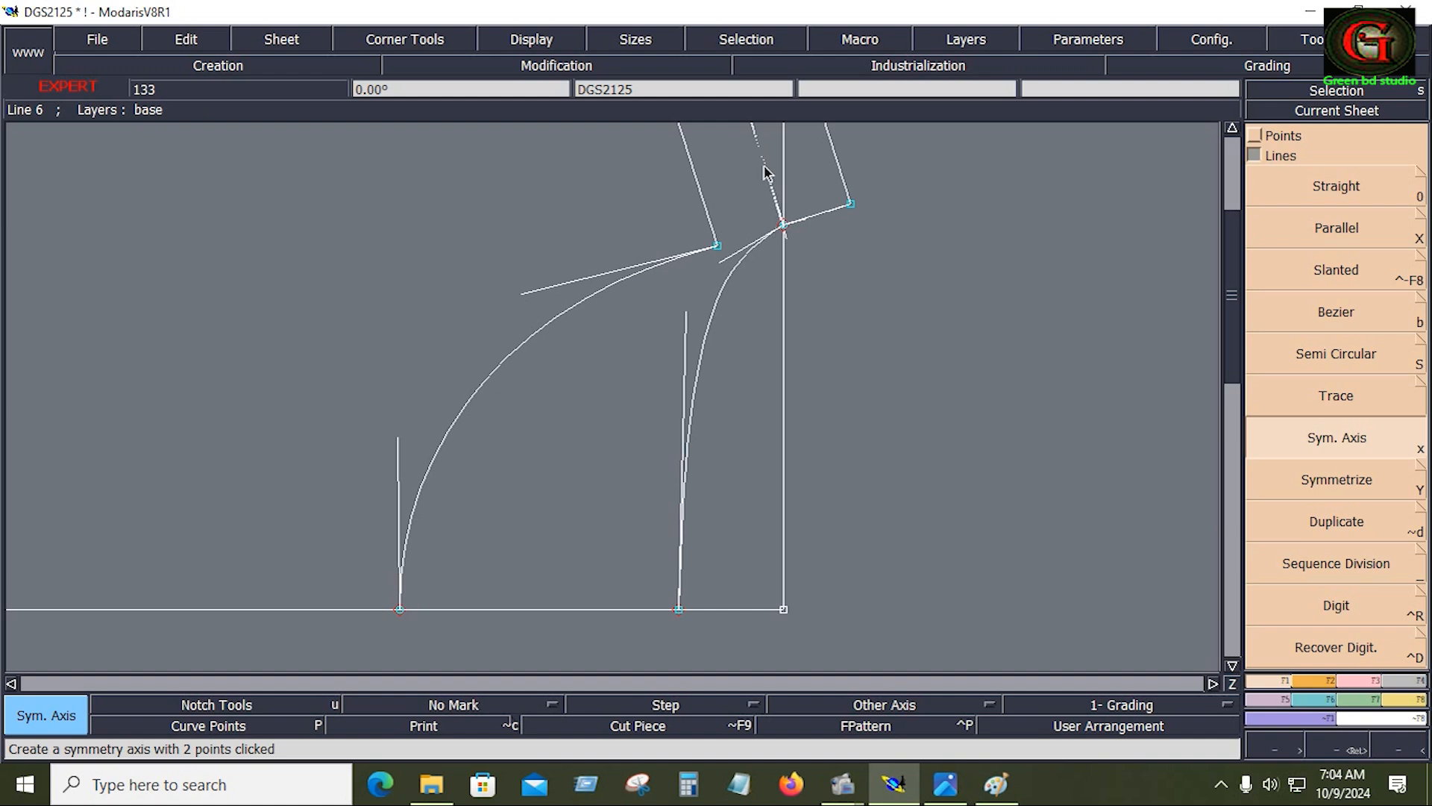
click(765, 165)
click(1349, 486)
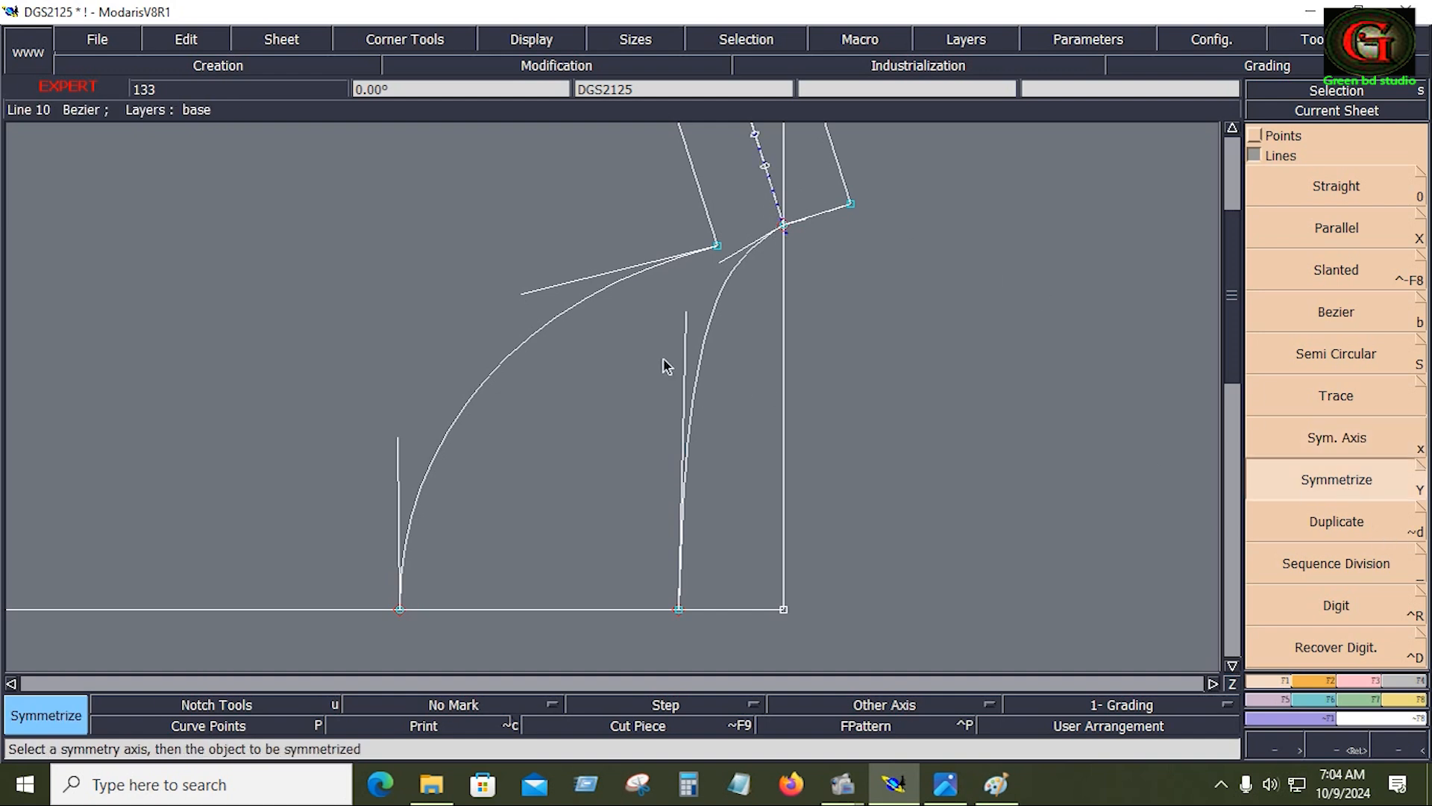
click(563, 326)
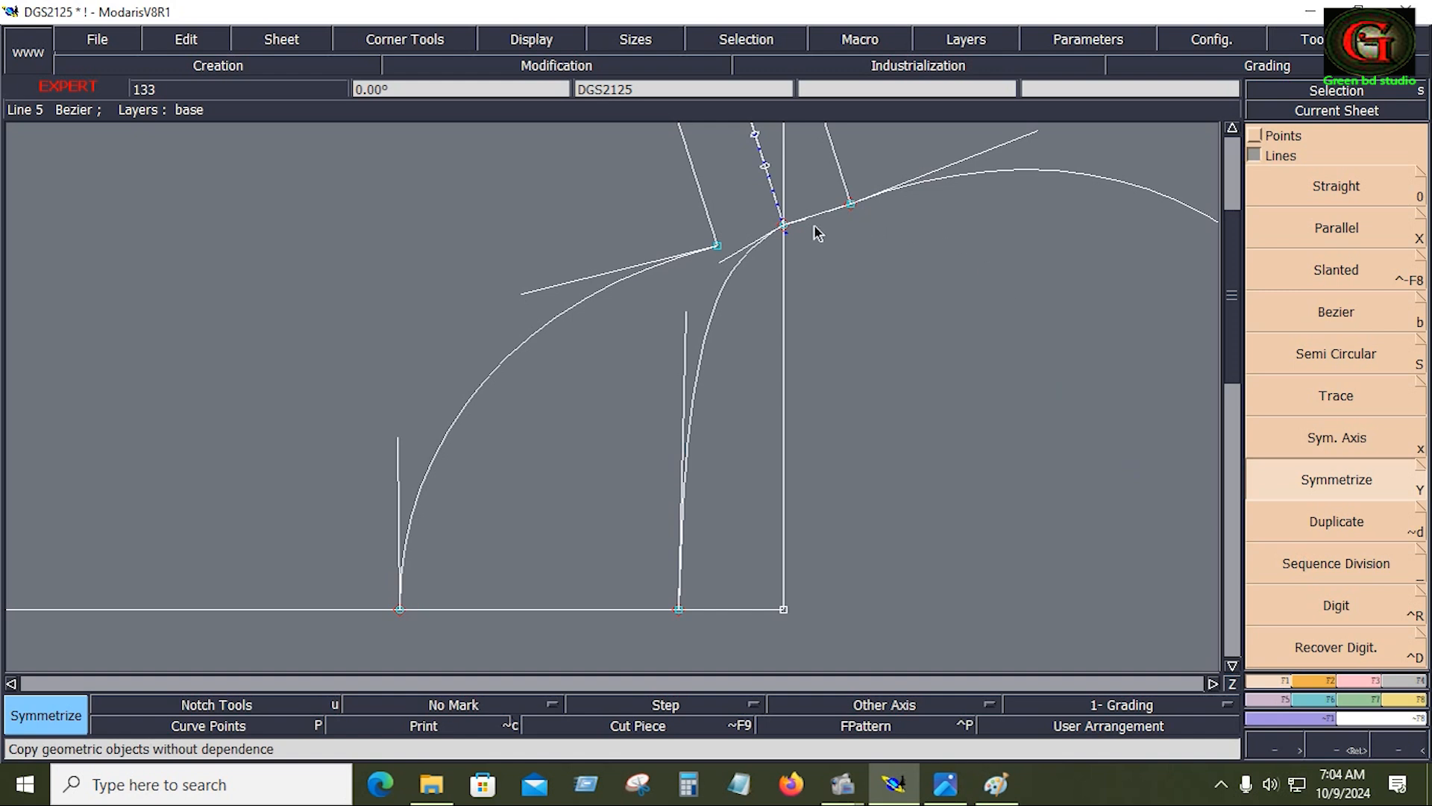
Move the shoulder line's neck point by dx 0 and dy -0.125 inch, and refine the back neckline against the mirrored curve
click(1373, 681)
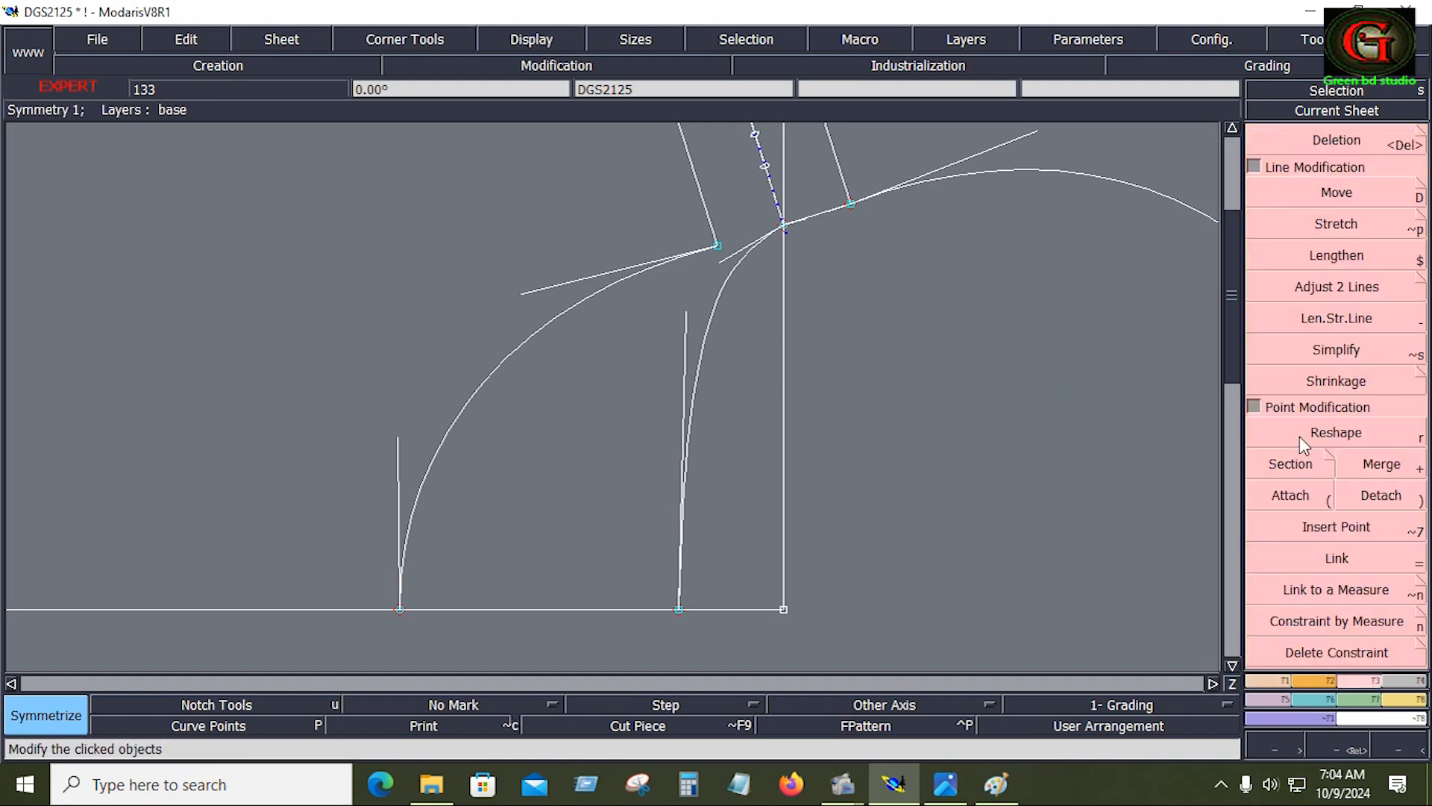
click(1316, 431)
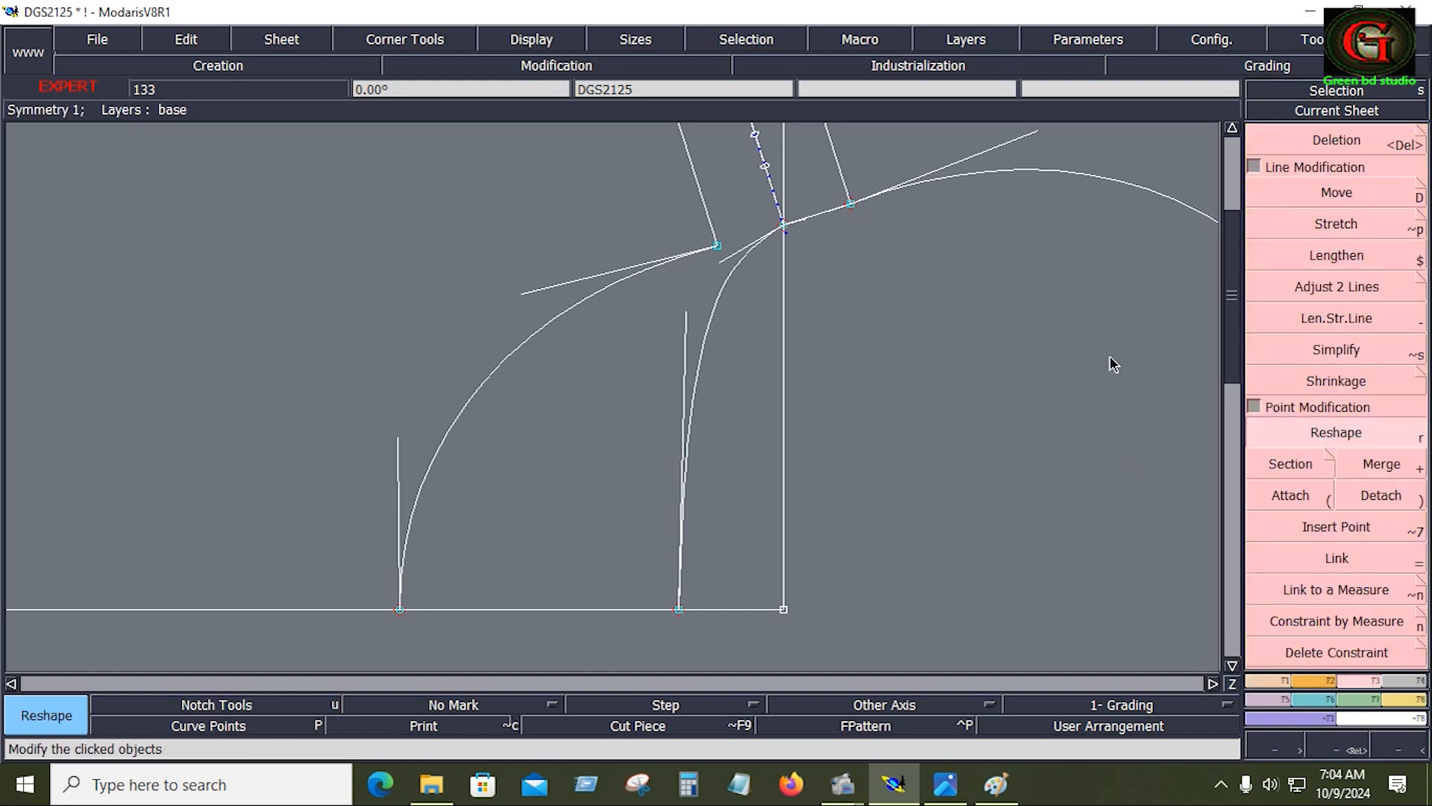
click(784, 227)
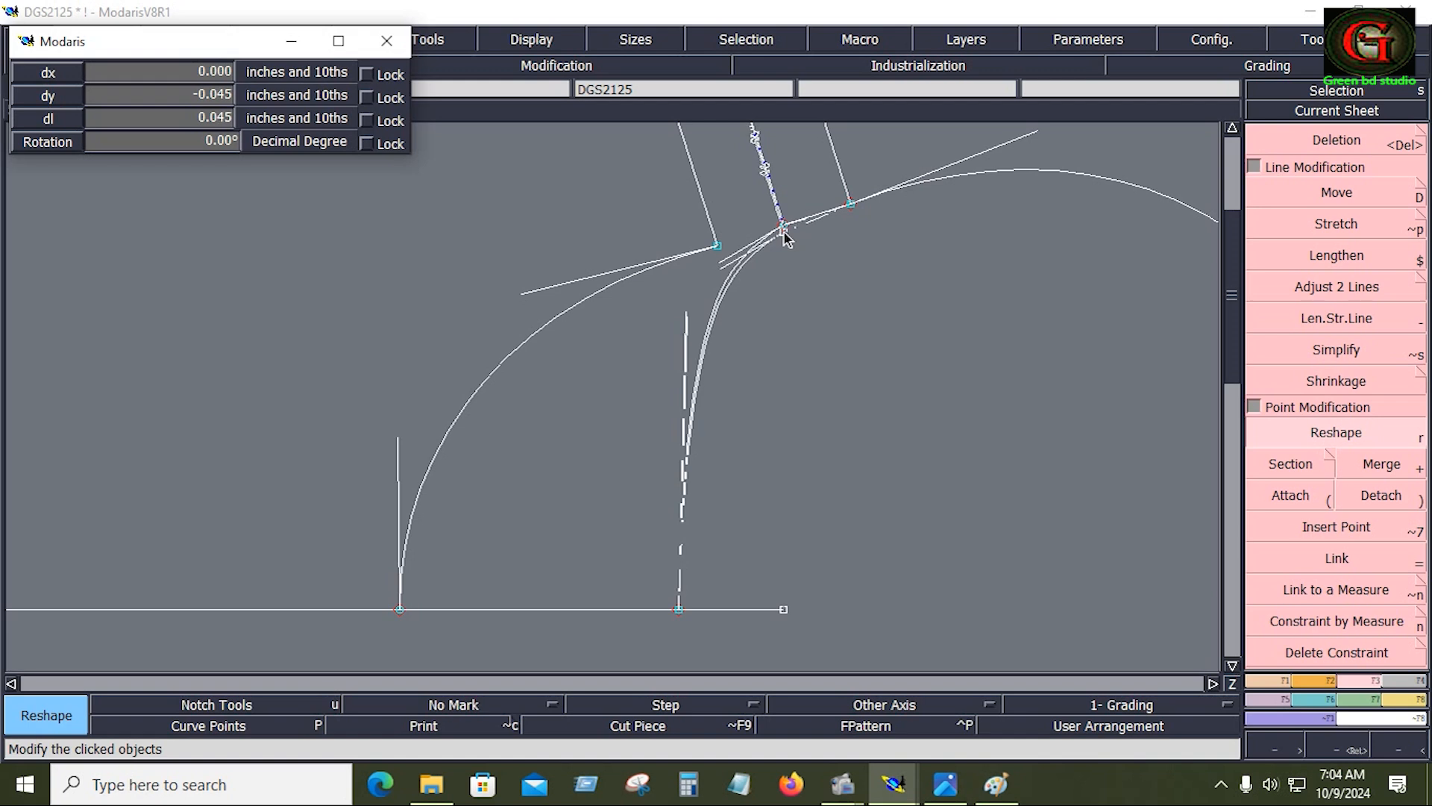
text(0)
key(Tab)
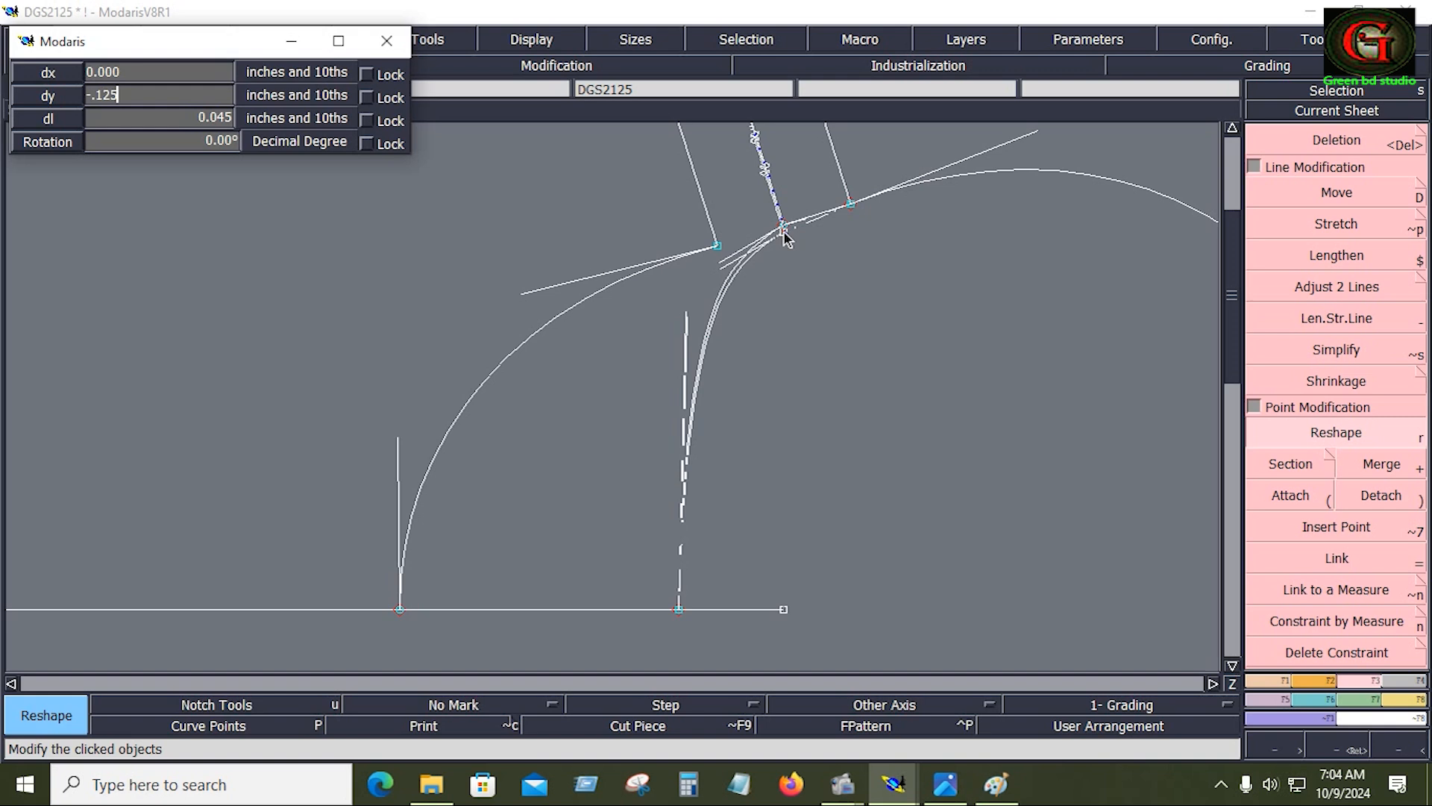
text(-.125)
key(Return)
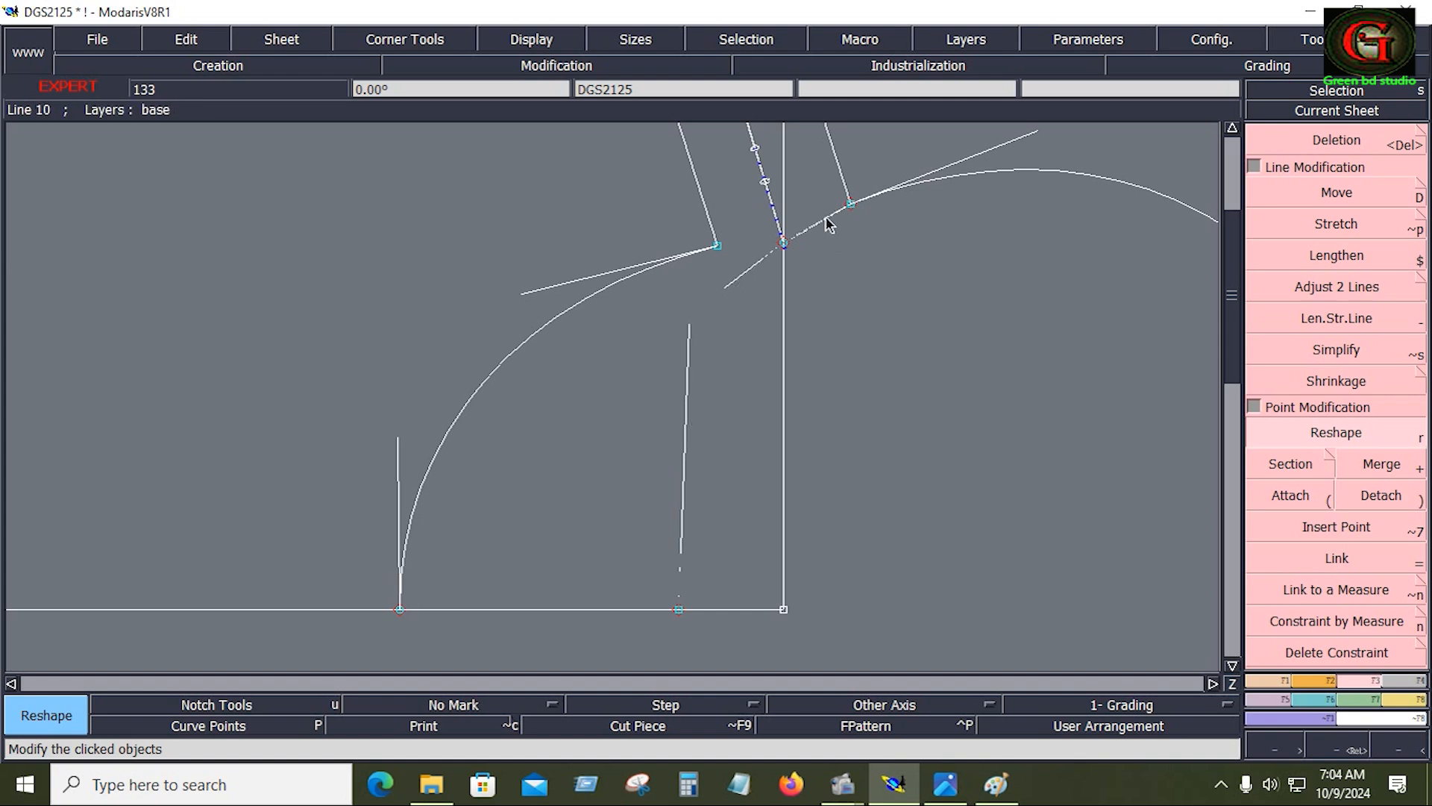
click(804, 232)
click(804, 233)
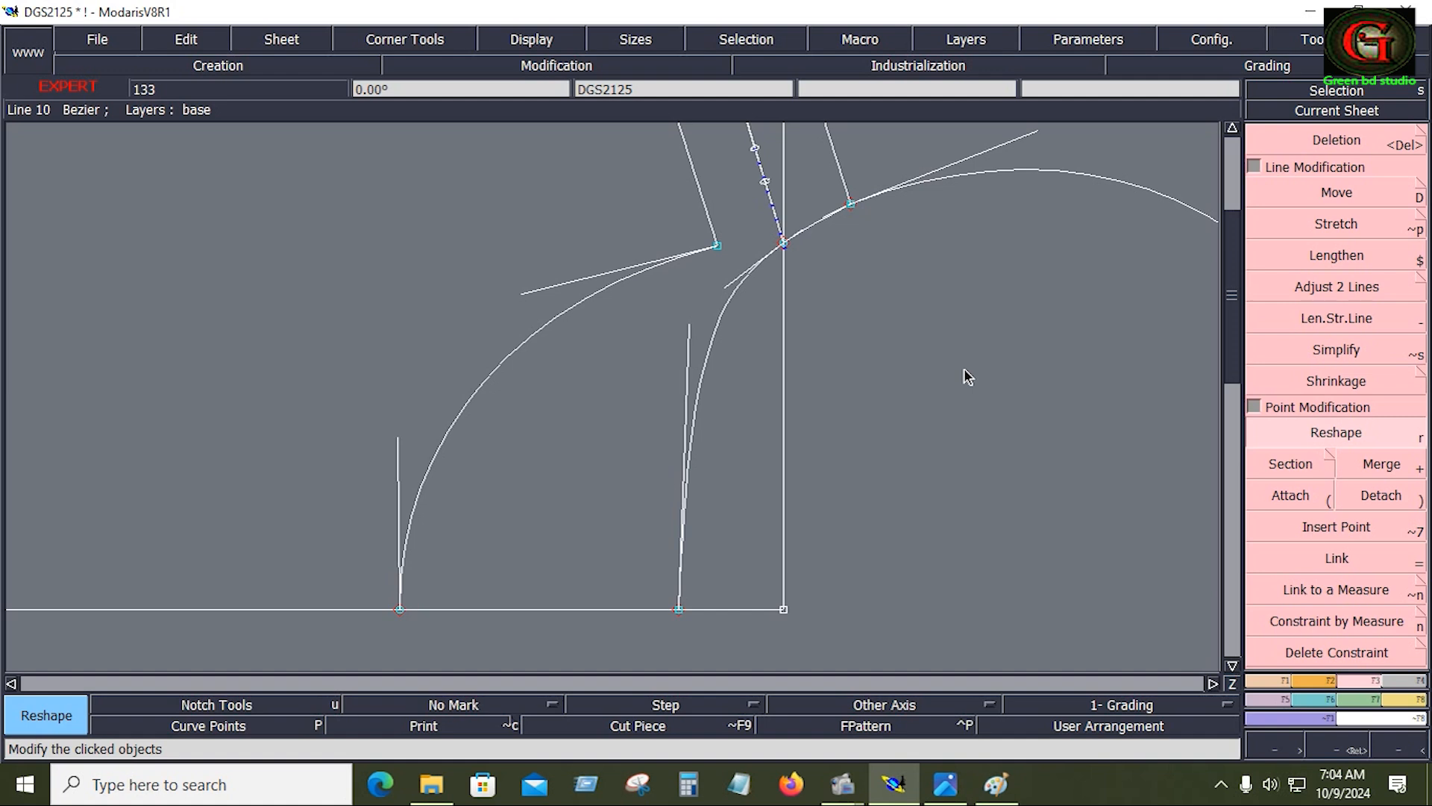
Delete the mirrored neckline curve and save the model, continuing past the detected anomalies
key(Delete)
click(1098, 183)
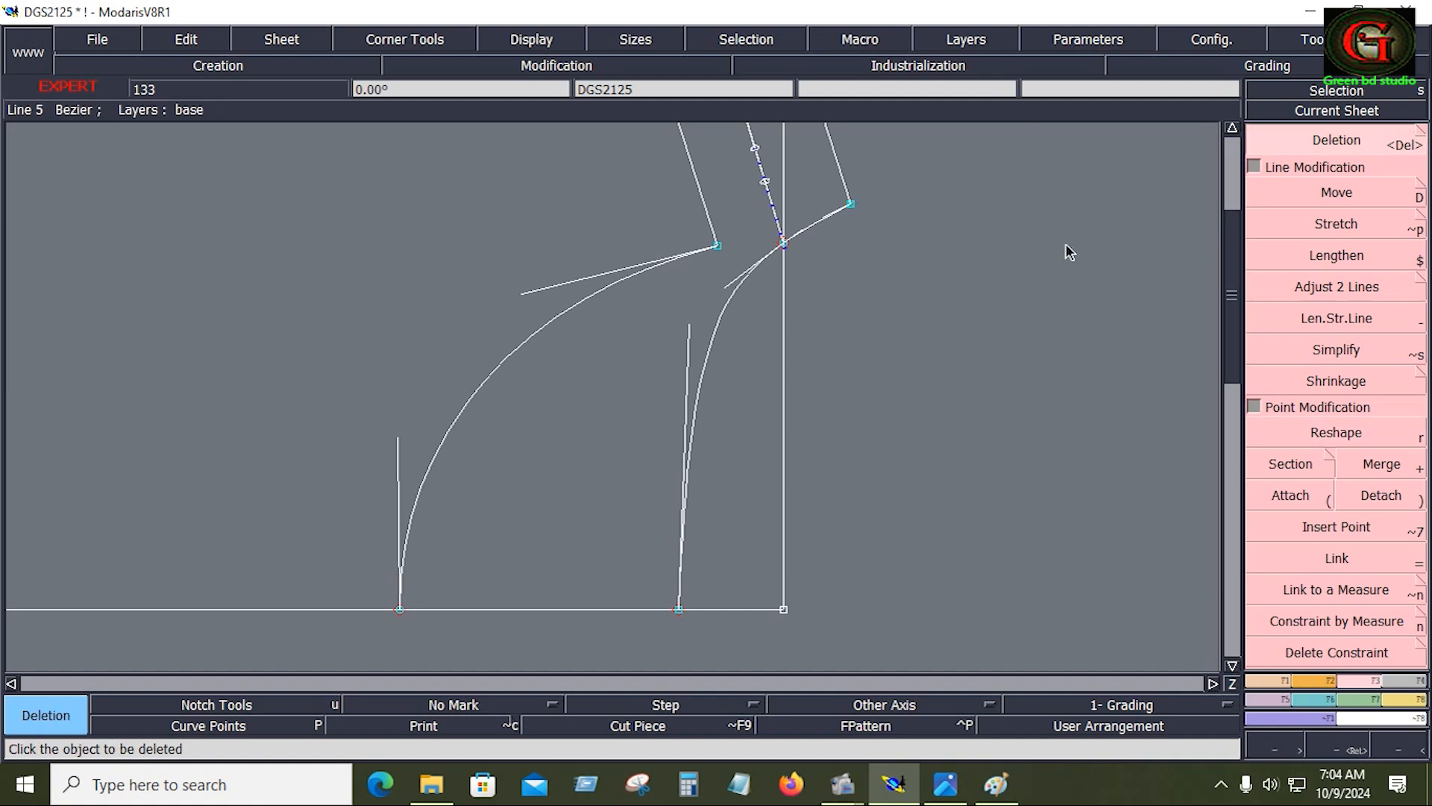
click(114, 42)
click(109, 119)
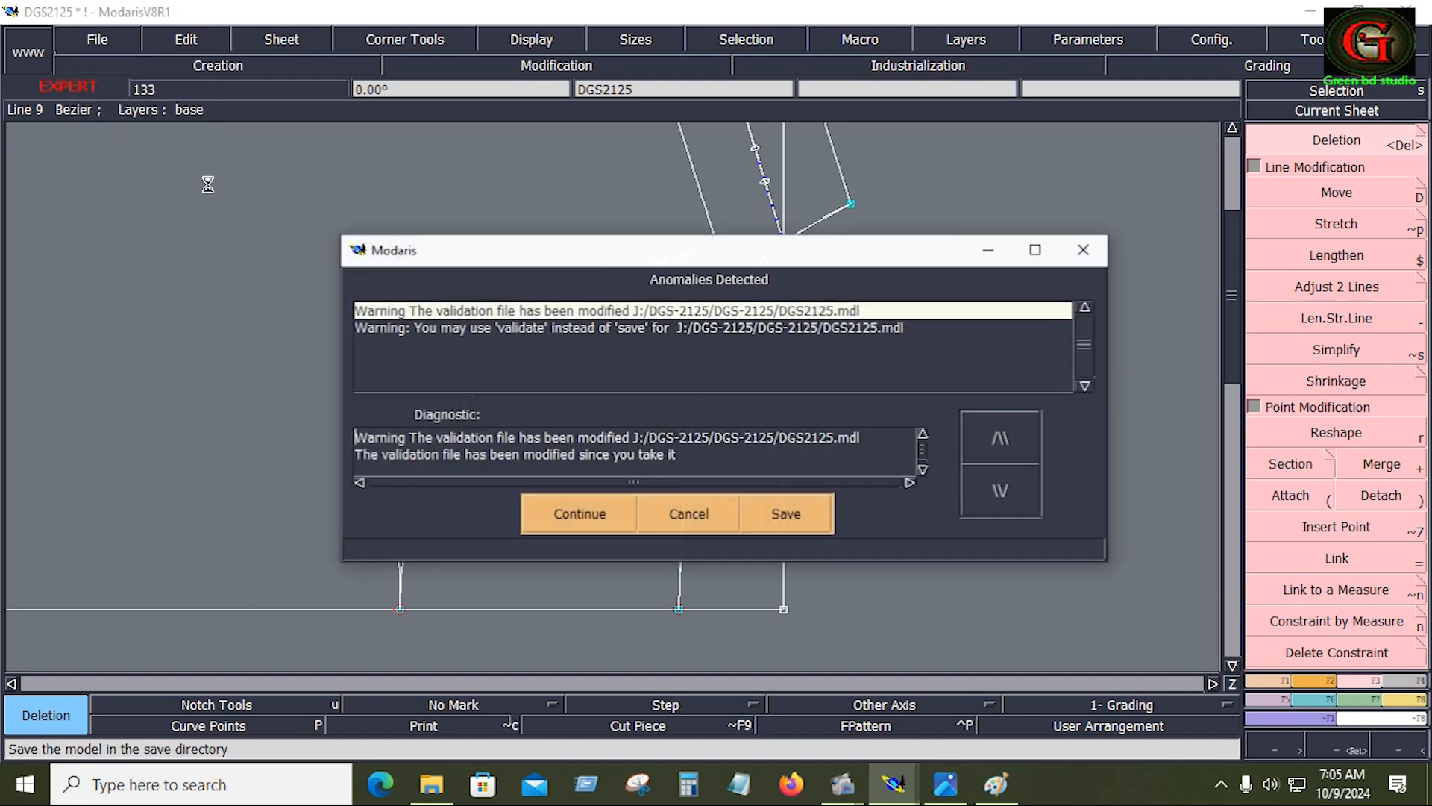
click(581, 514)
Draw a parallel of the inner shoulder line, offset freehand into the body as a guide for the armhole
key(Home)
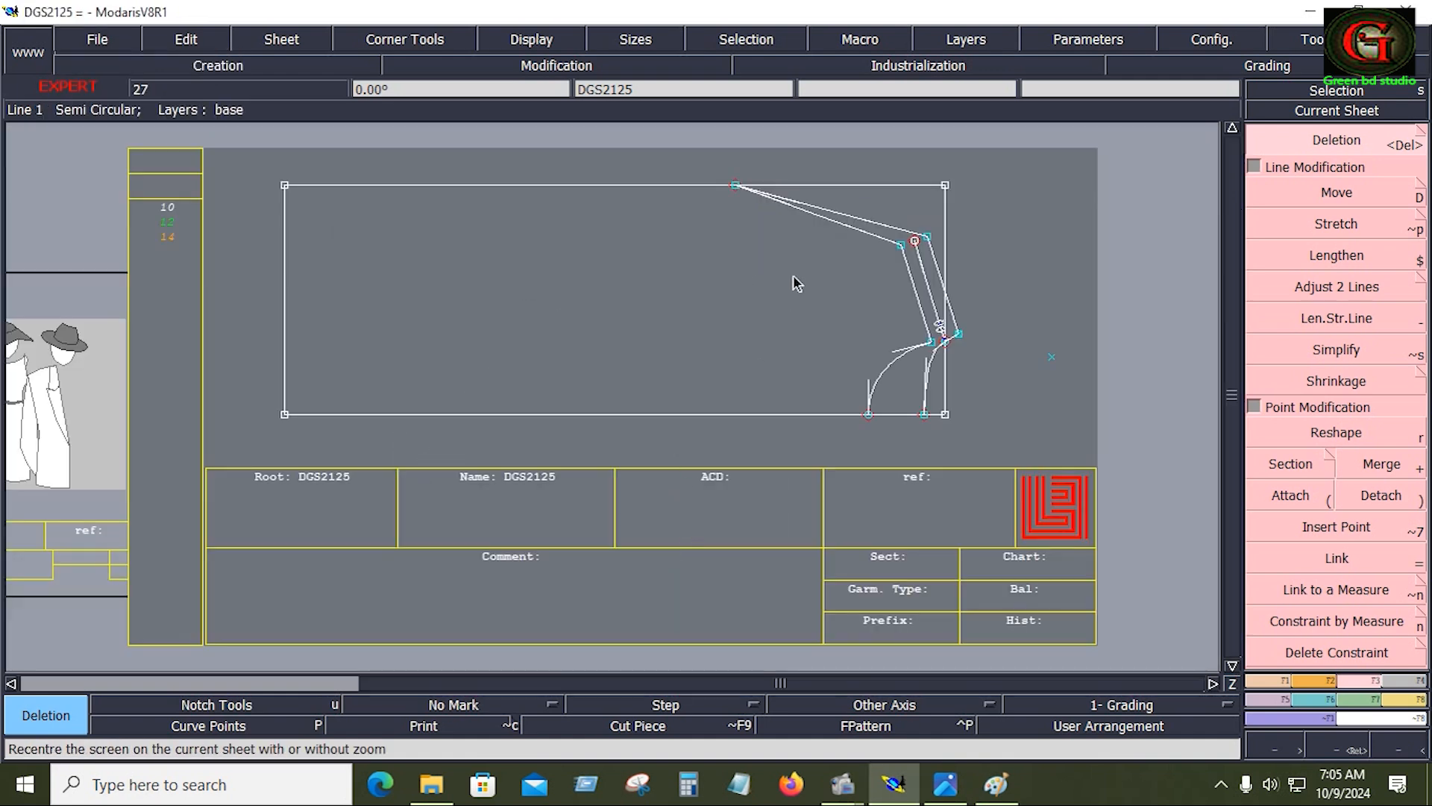
key(z)
drag(659, 151, 968, 268)
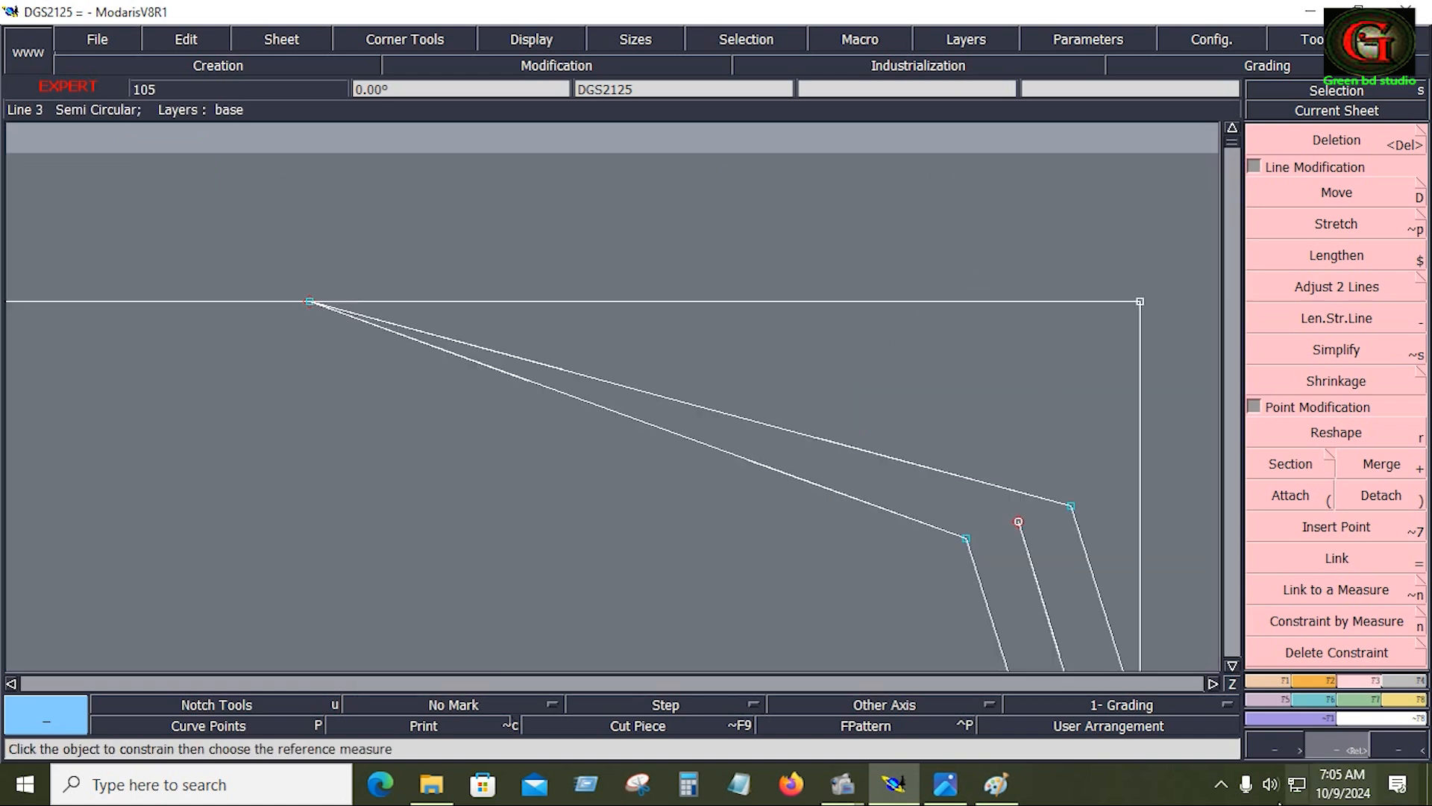
click(1269, 680)
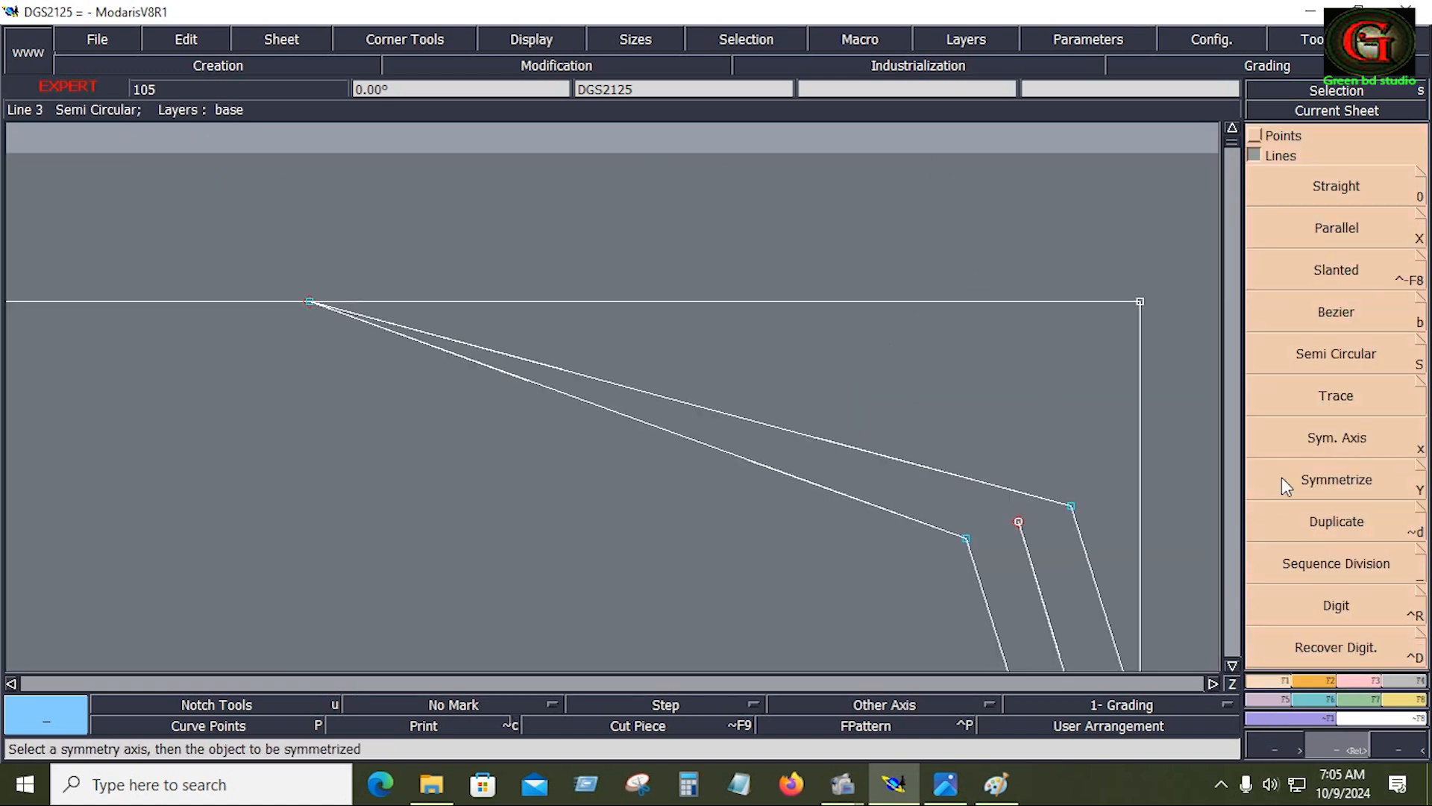
click(1340, 238)
click(977, 582)
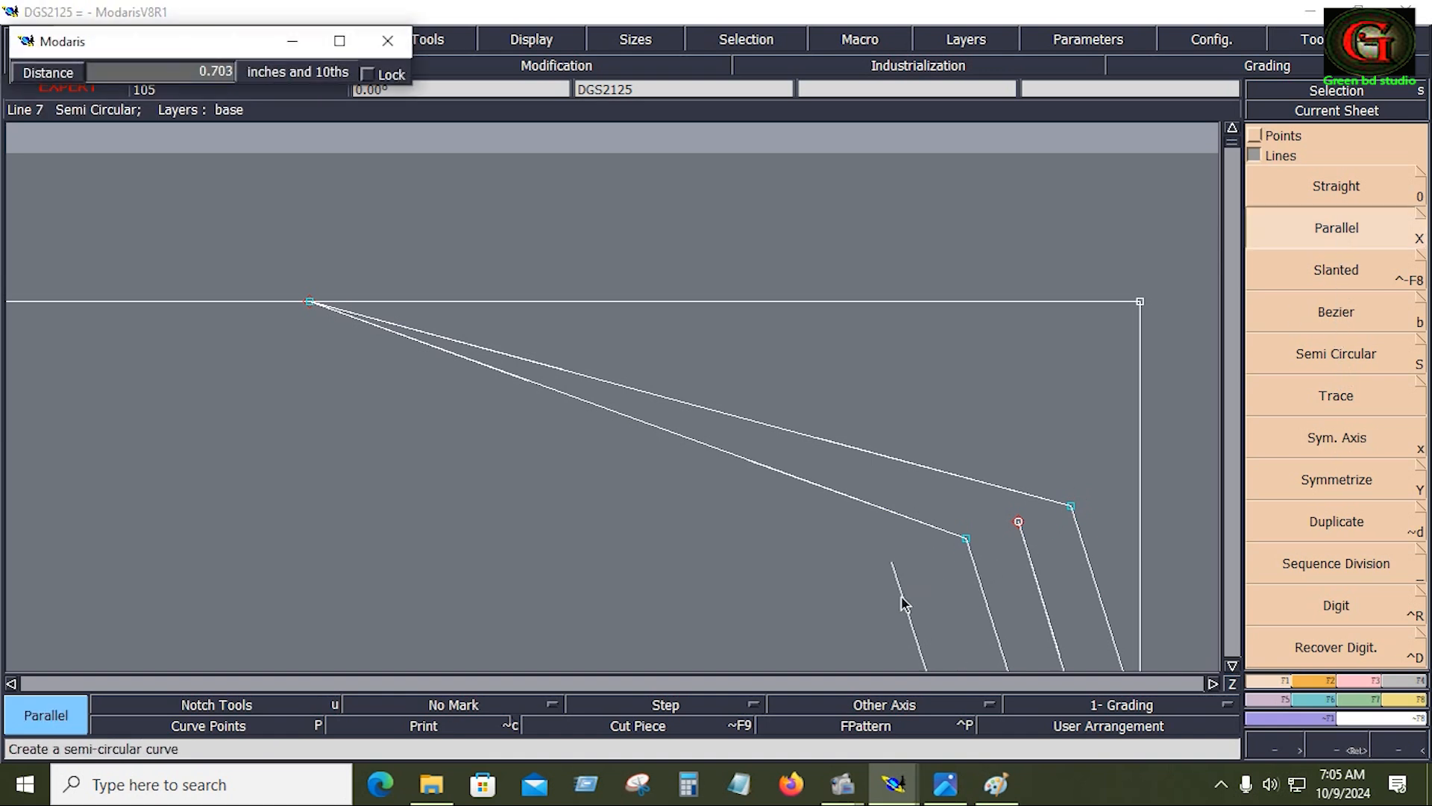
click(761, 616)
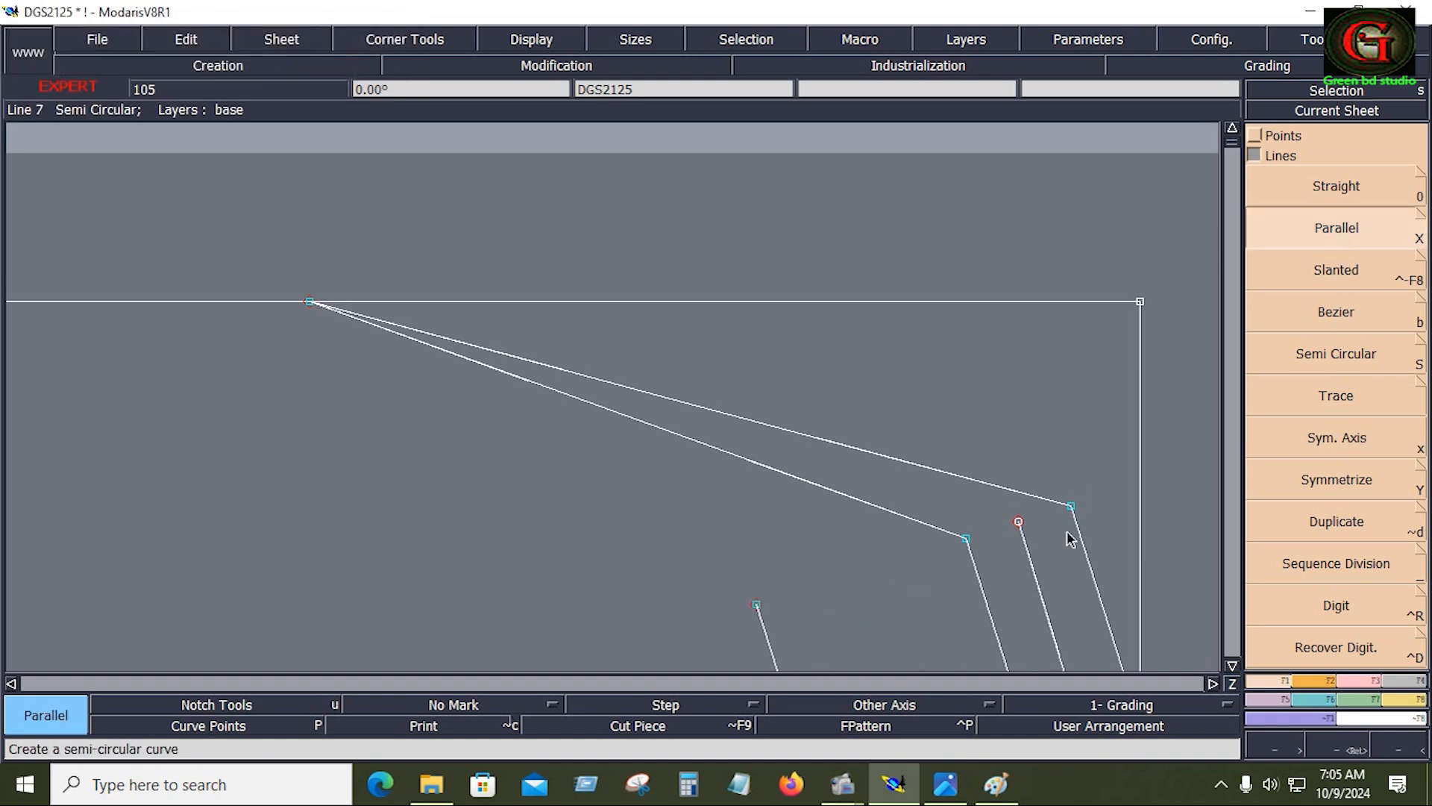
Reshape the straight armhole line from the inner shoulder point into a deep curve by pulling its two end tangents into the body
click(1362, 680)
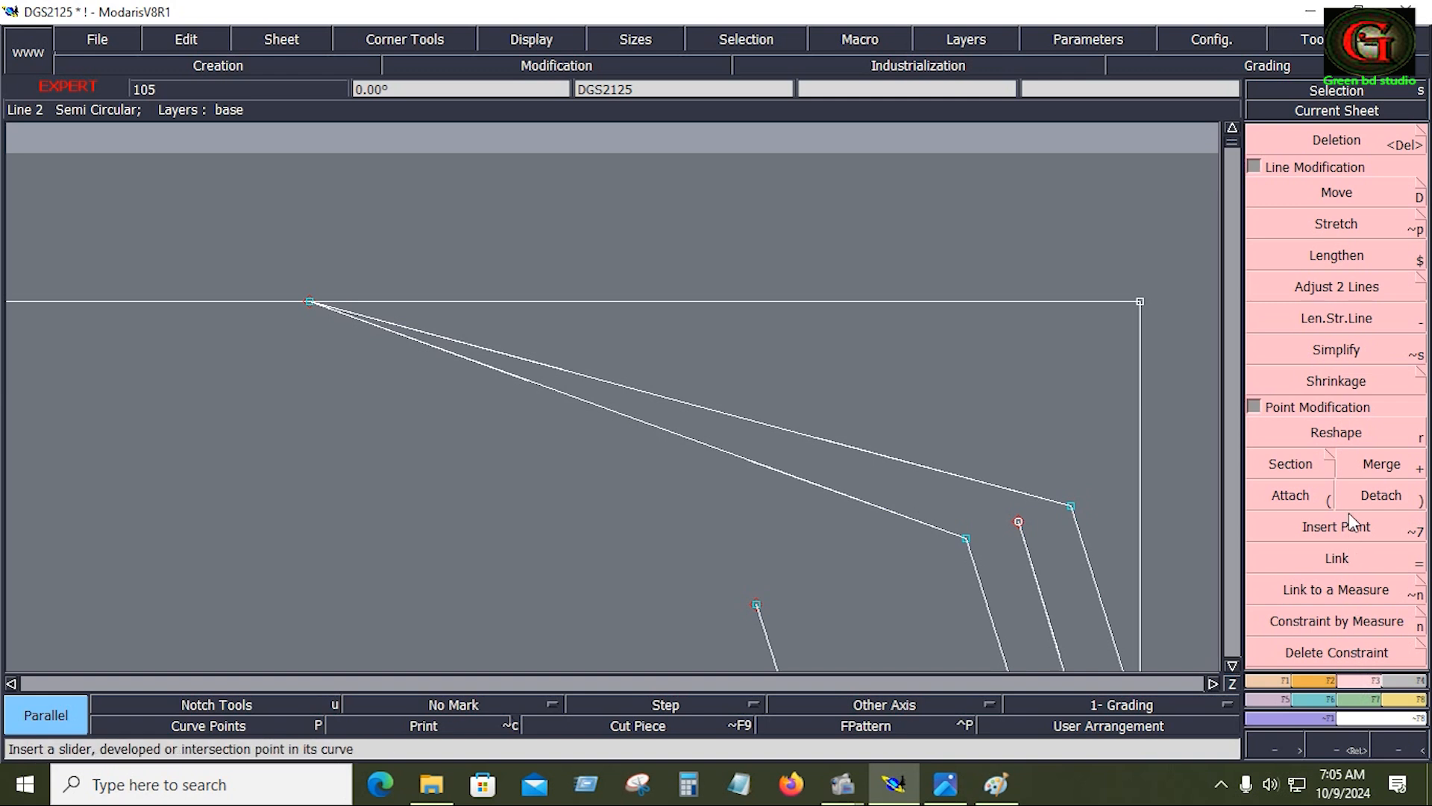
click(1335, 437)
drag(519, 386, 383, 628)
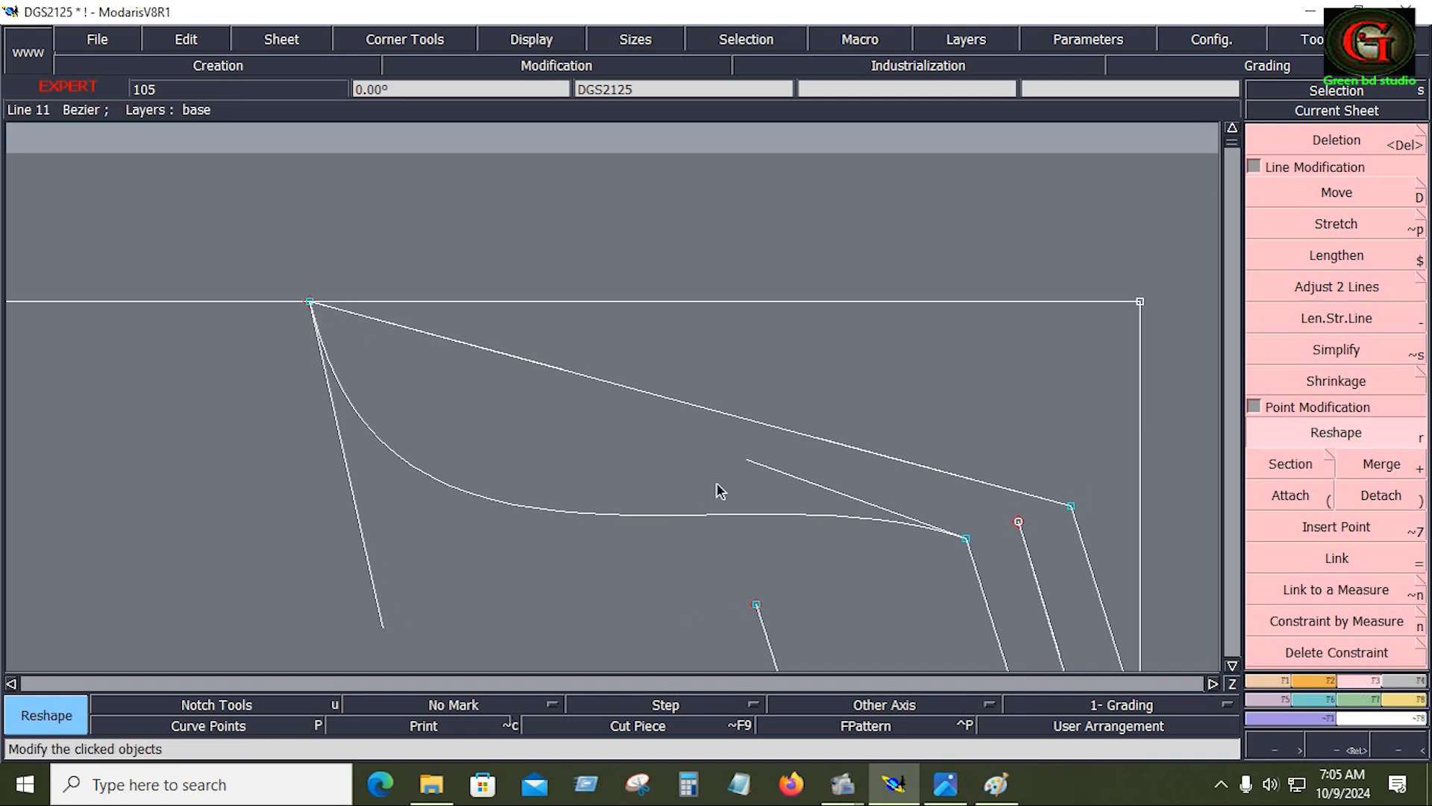
drag(747, 461, 651, 633)
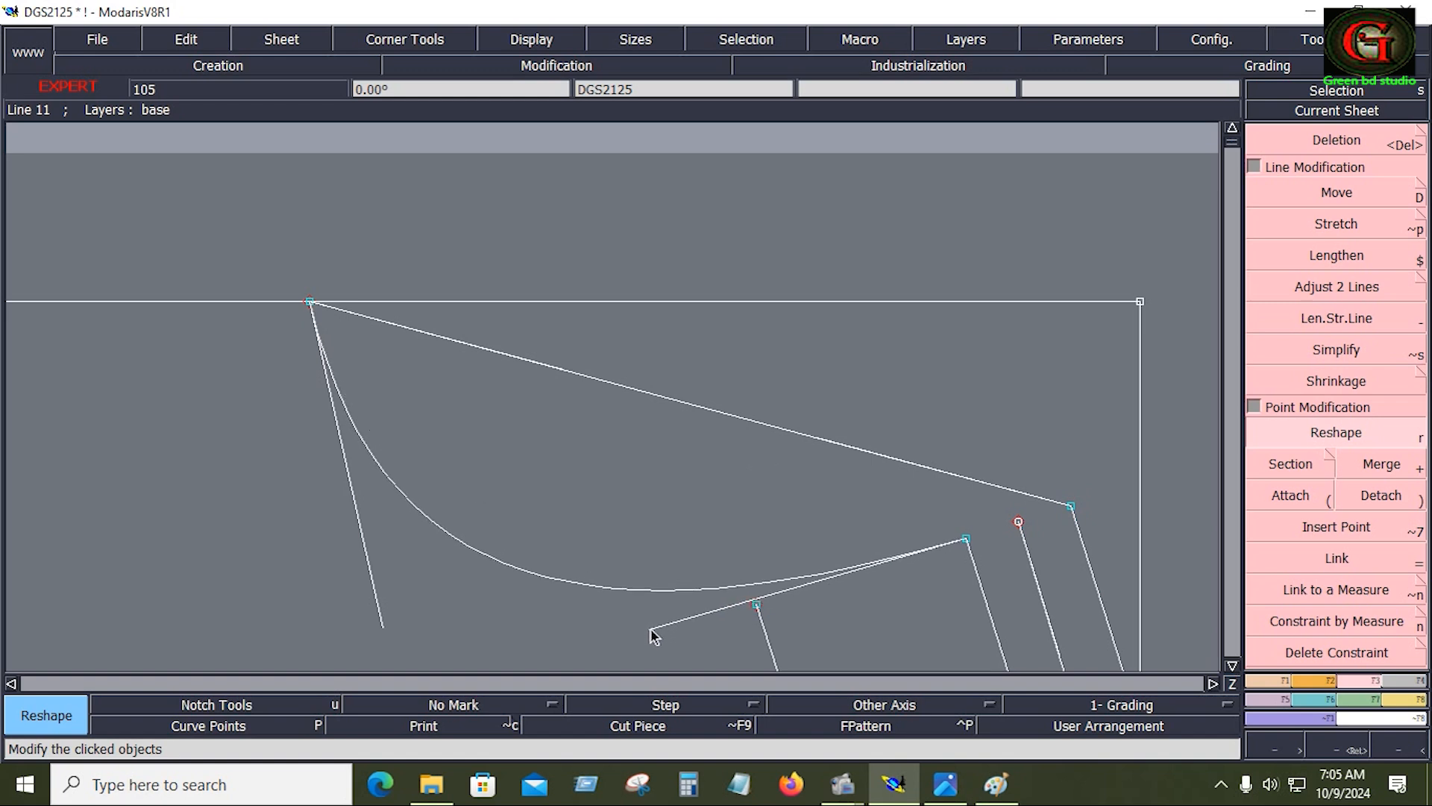
click(767, 643)
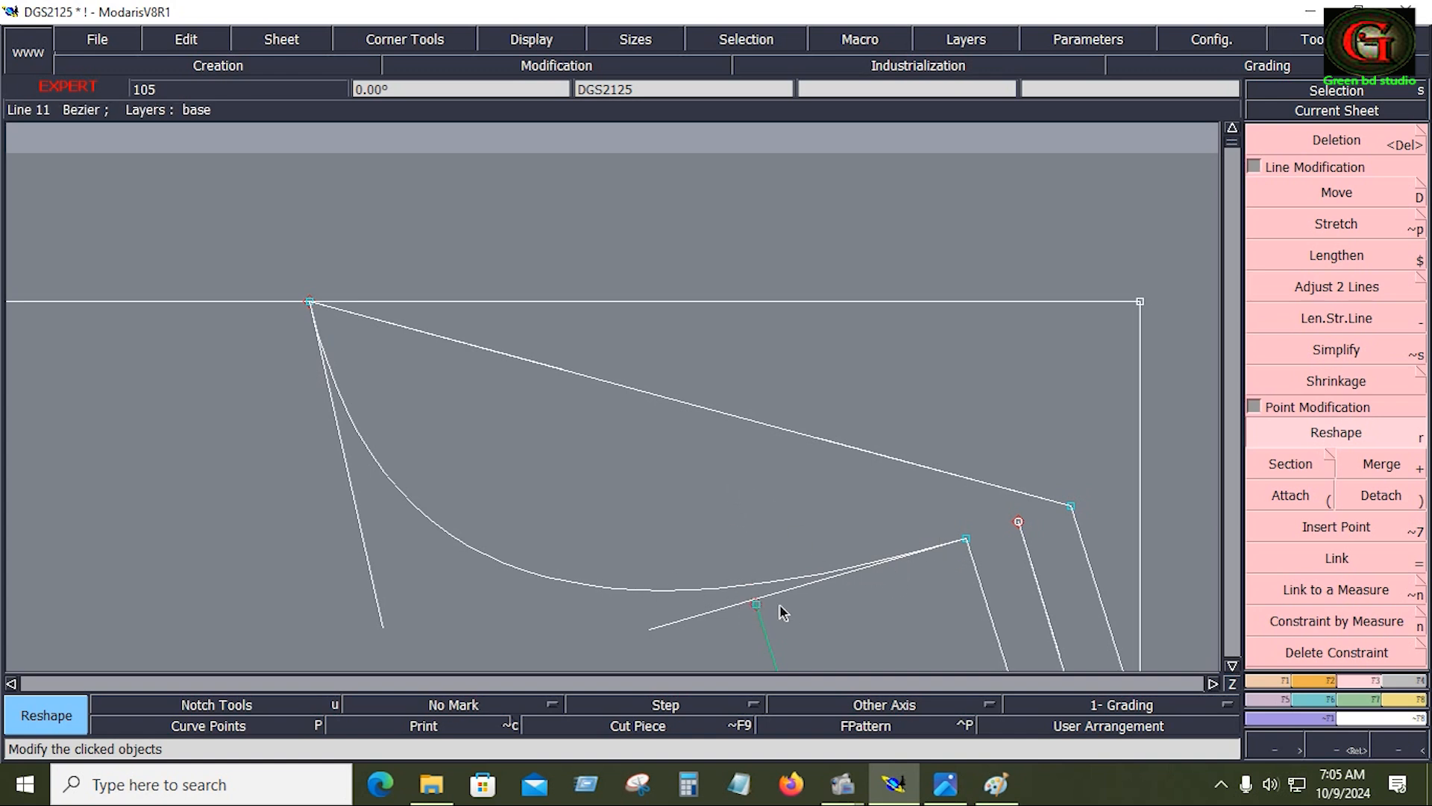
Refine both end tangents of the inner armhole curve to make its bend slightly shallower
click(663, 634)
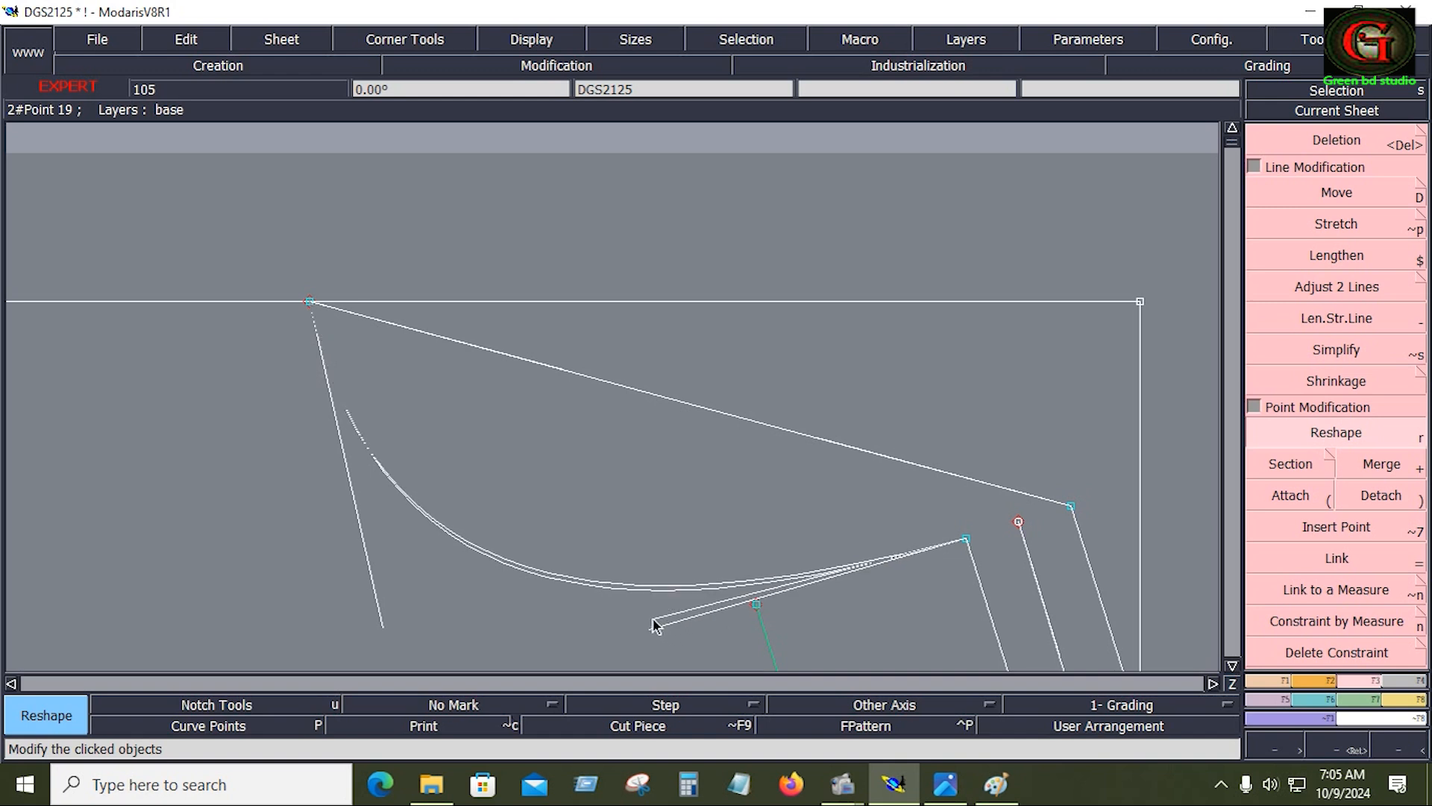
click(653, 619)
click(383, 626)
click(352, 564)
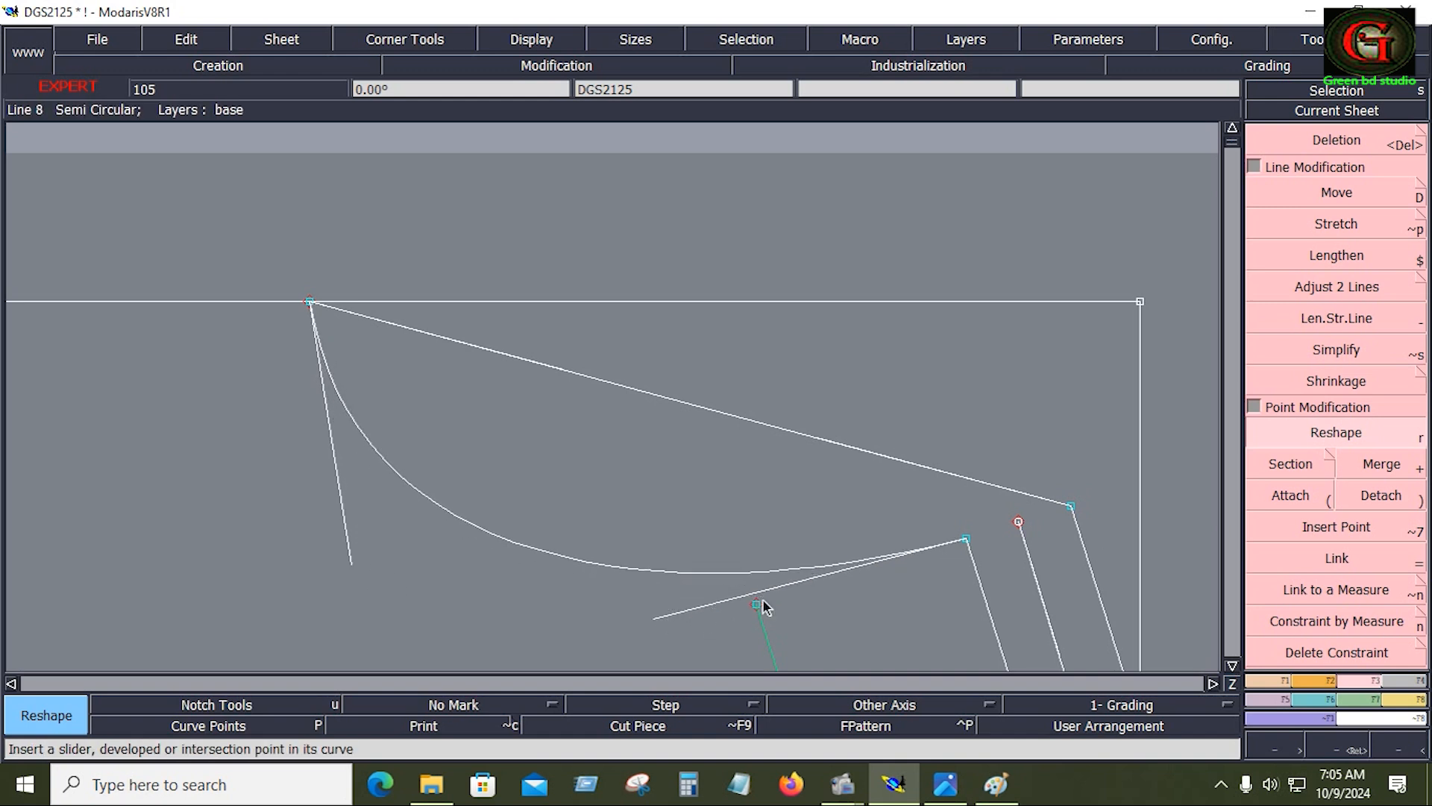
click(655, 619)
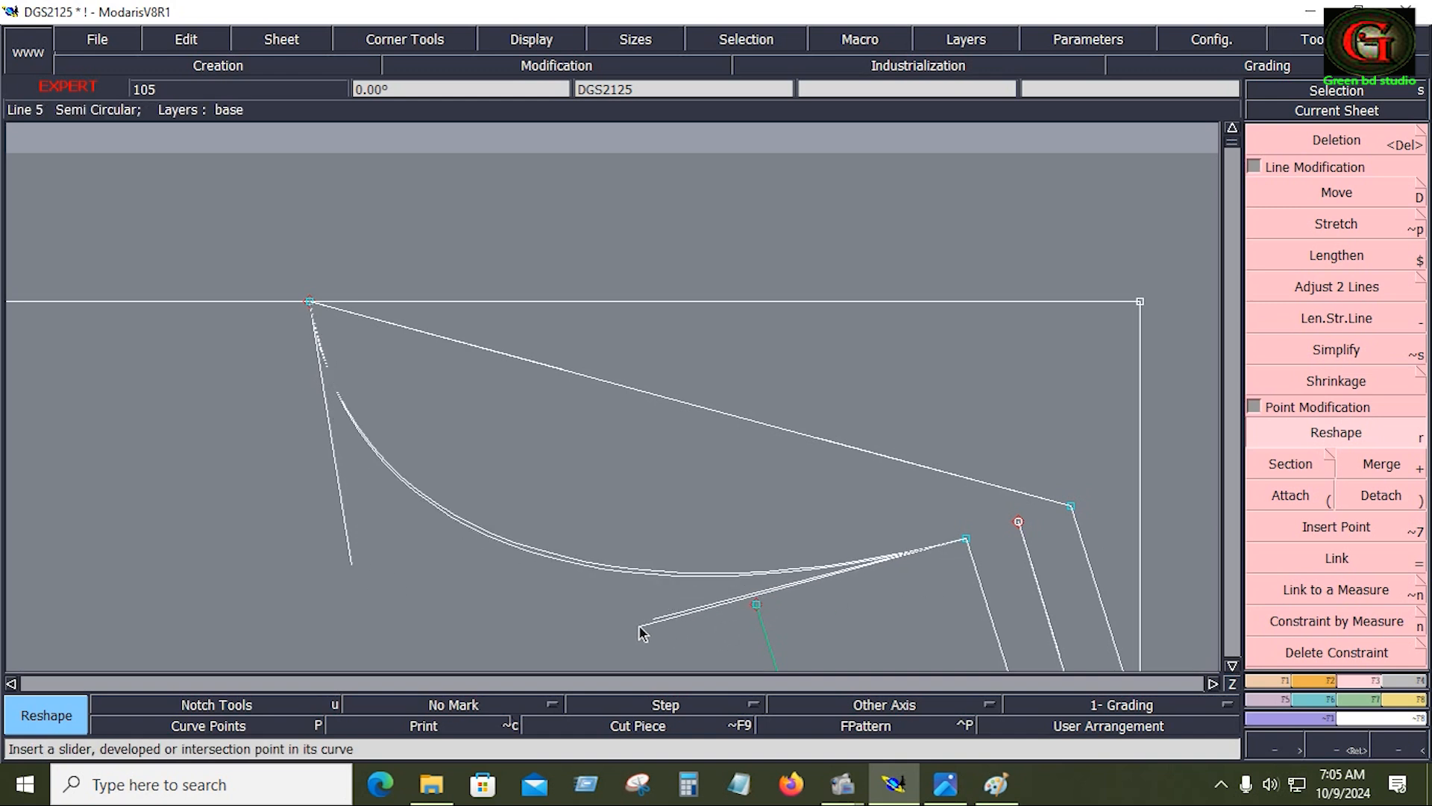
click(640, 628)
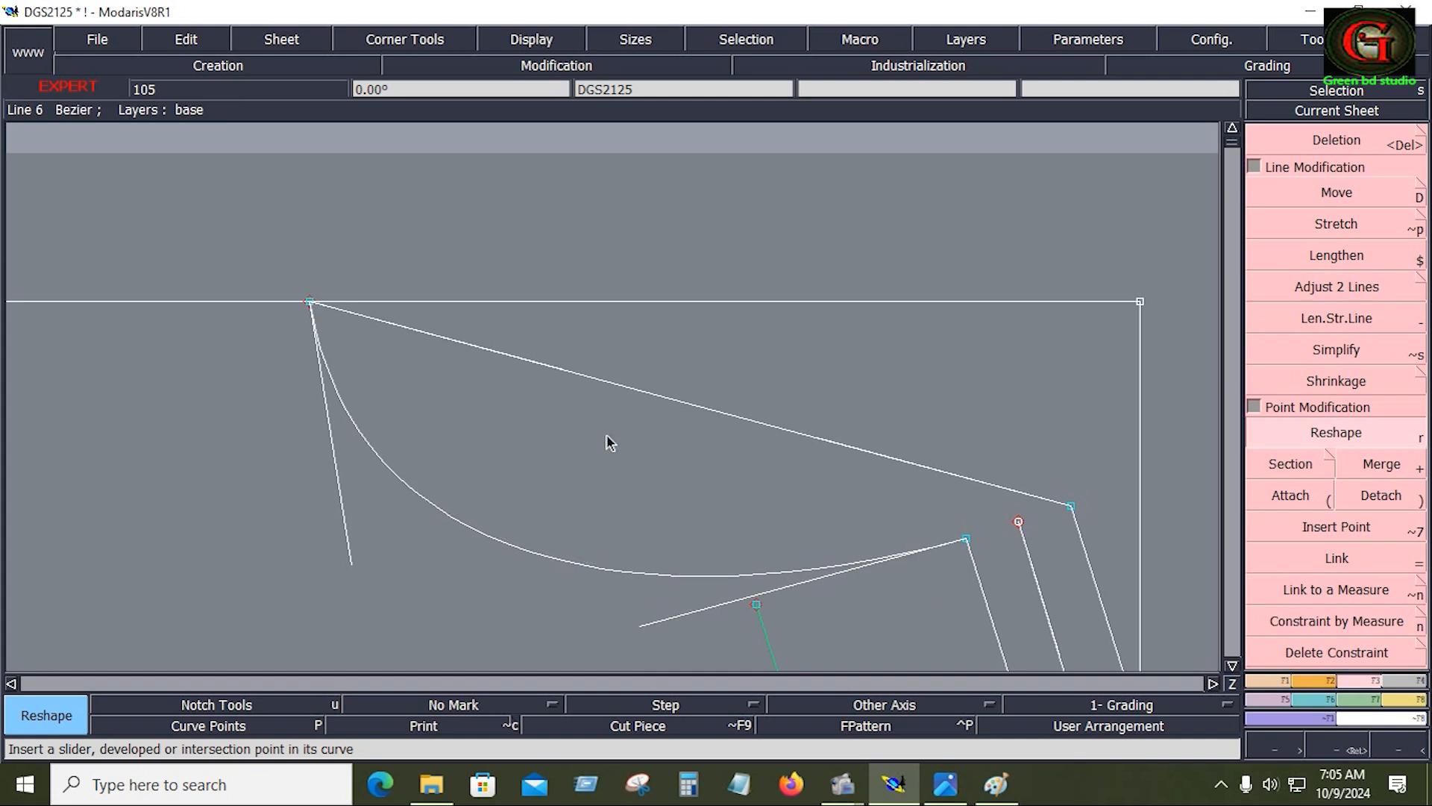
Try to bend the outer armhole line into a curve with its end tangents
click(564, 373)
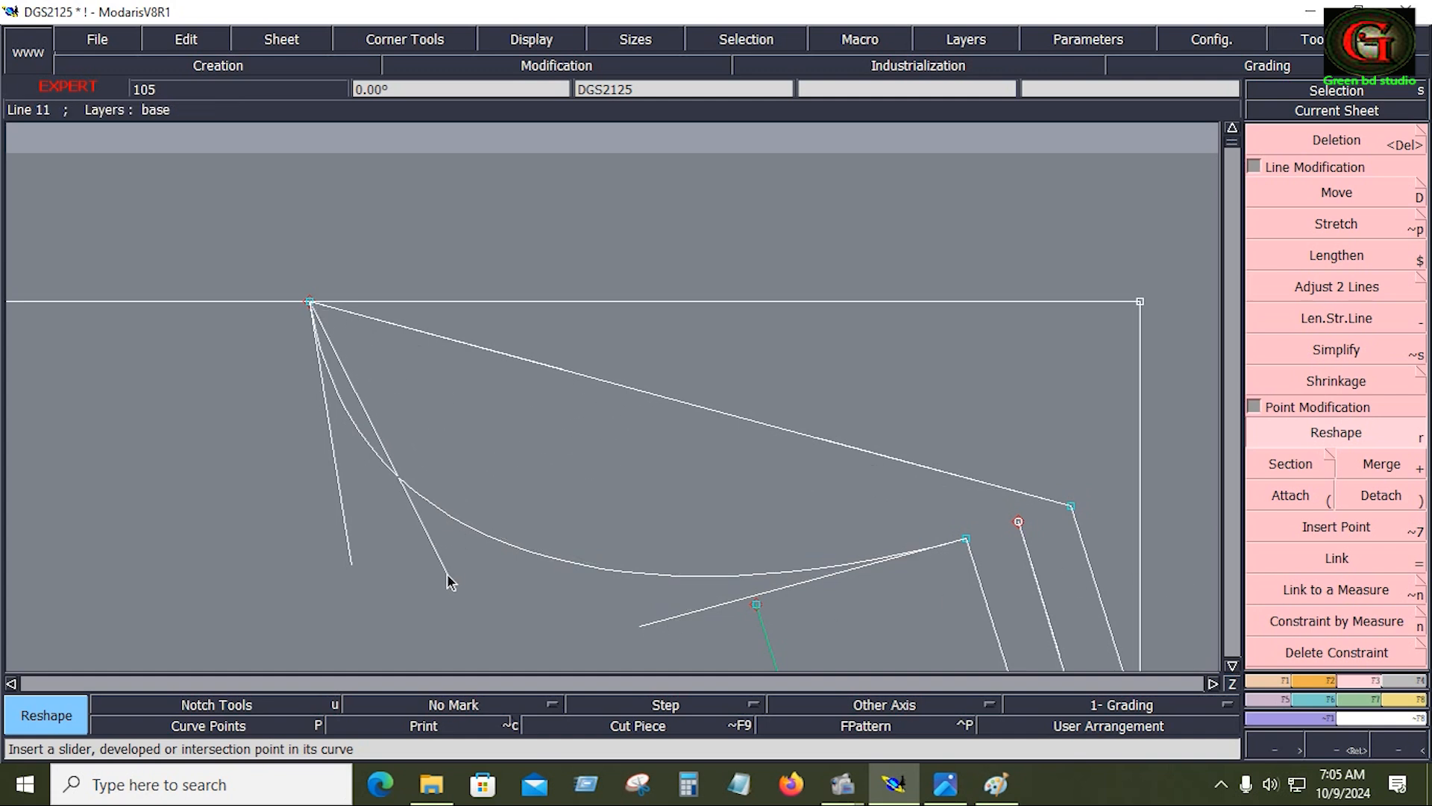
click(423, 597)
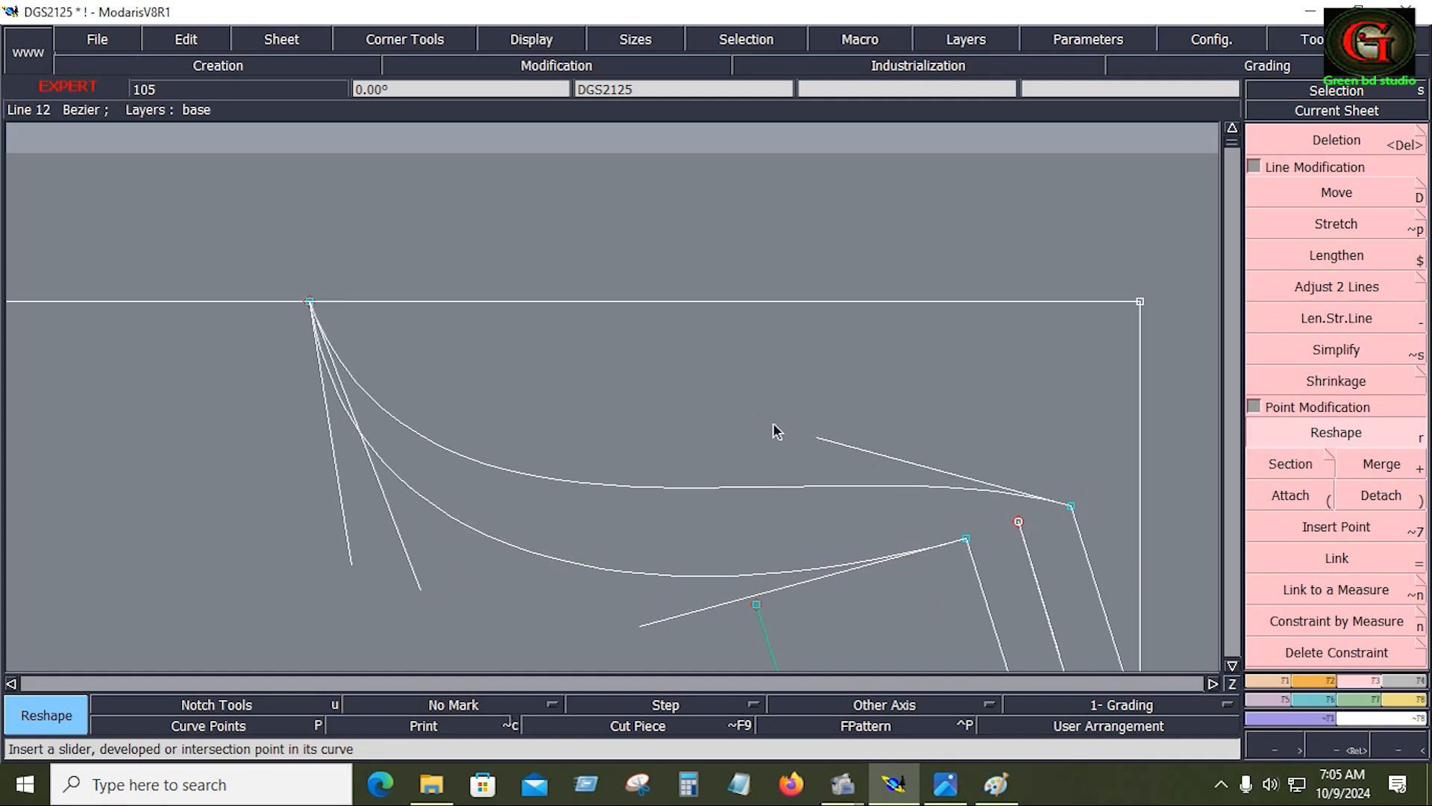
click(827, 505)
Delete the outer armhole curve and redraw it as a Bezier from the outer shoulder point through the original shoulder point to the armhole base
key(Delete)
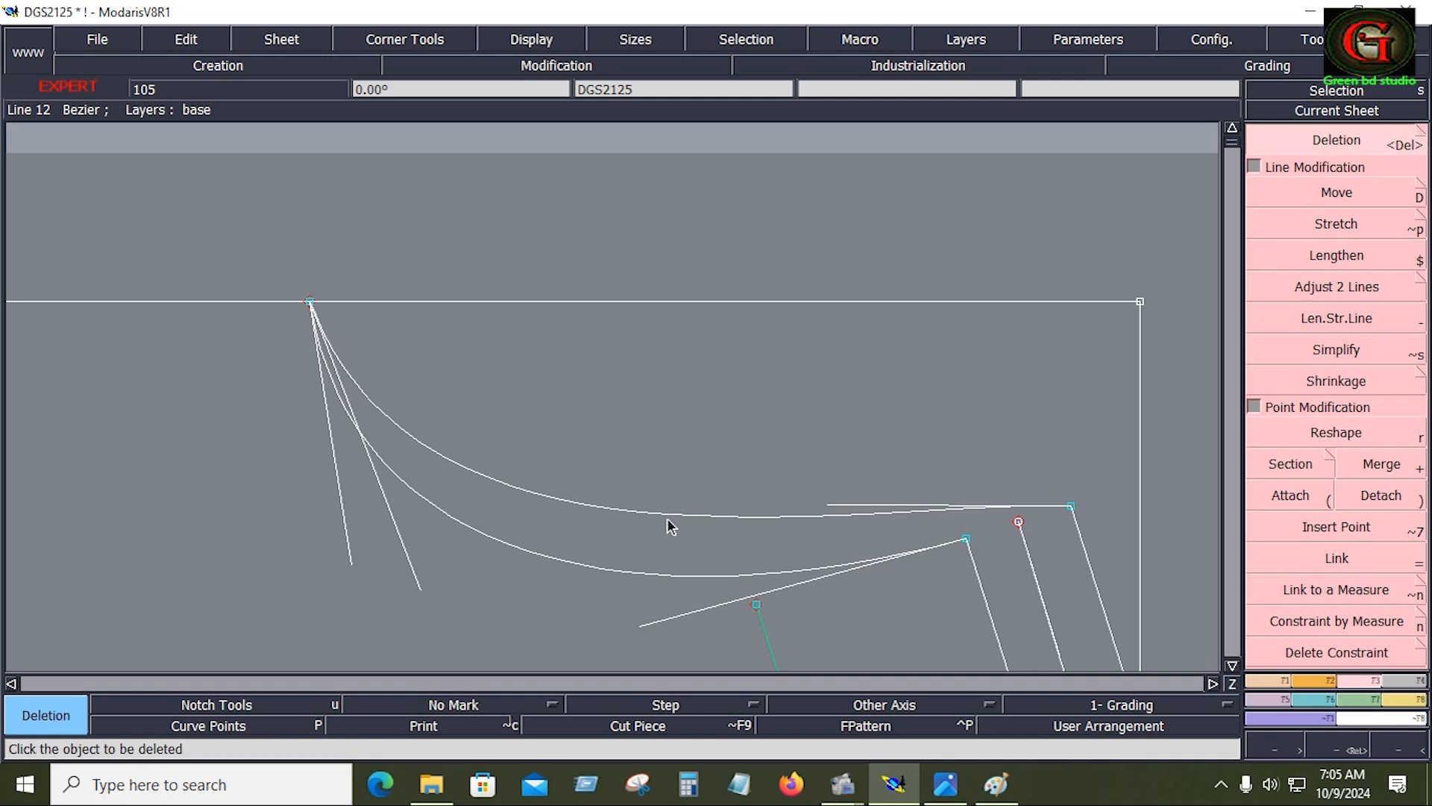
click(668, 515)
click(1268, 681)
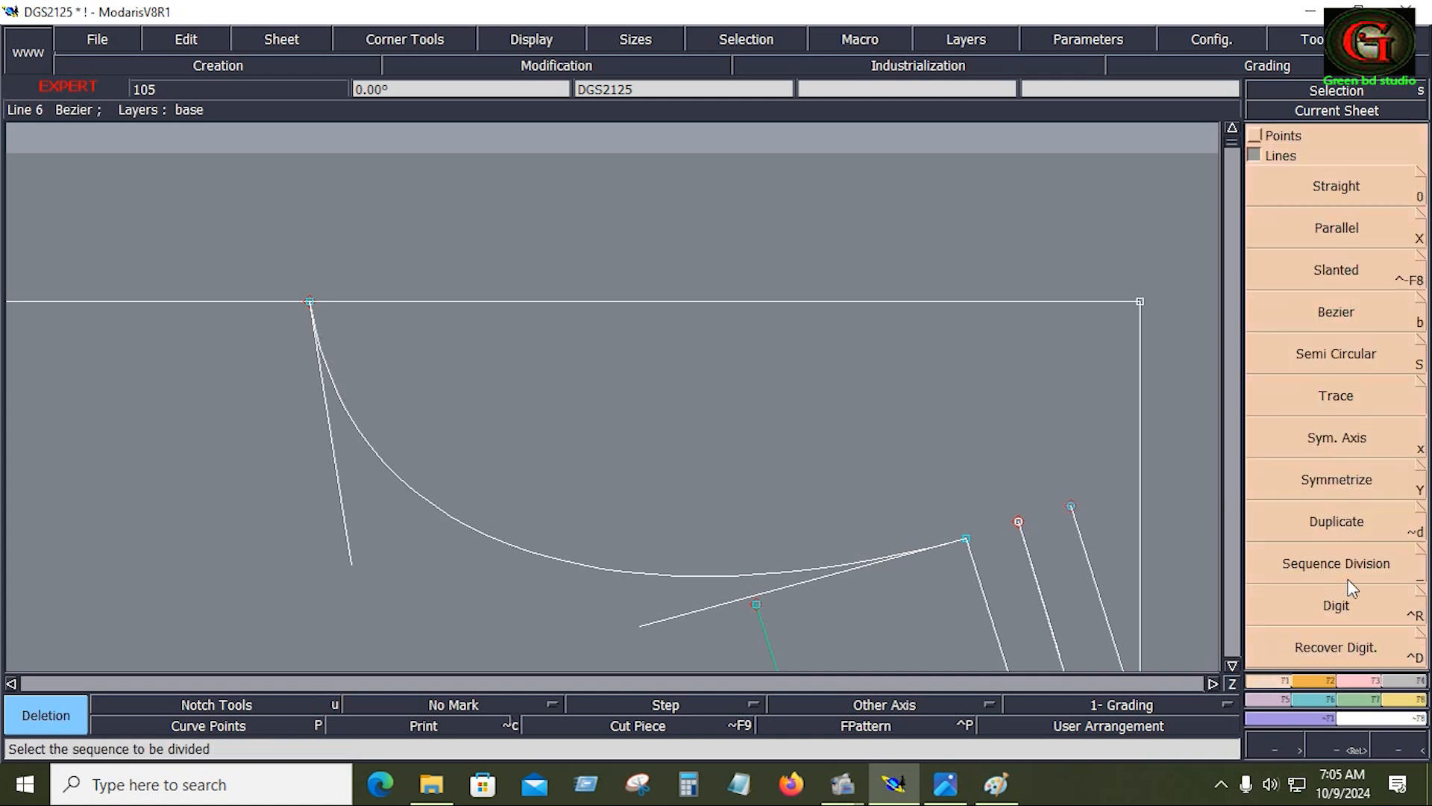
click(1349, 320)
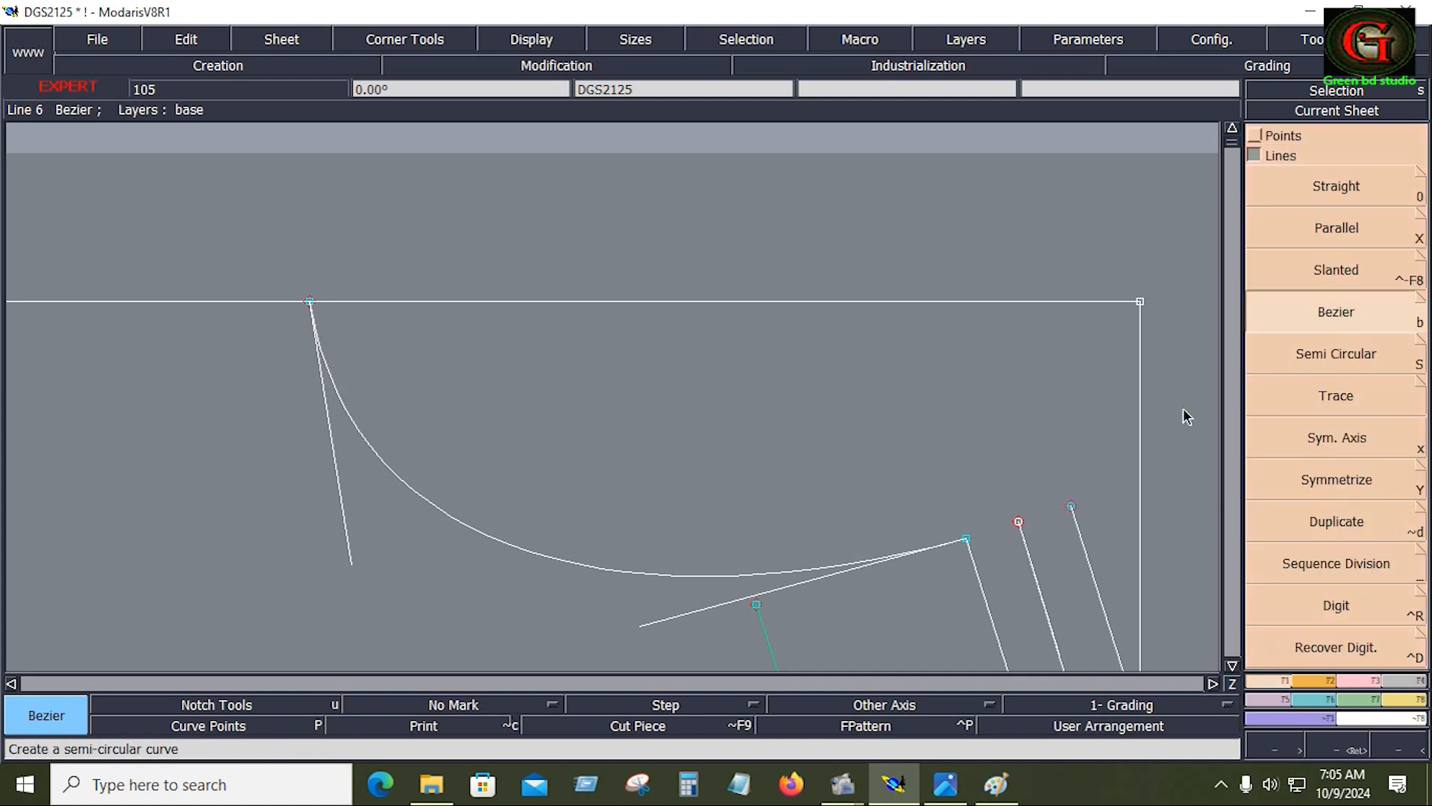
click(1071, 508)
click(1018, 522)
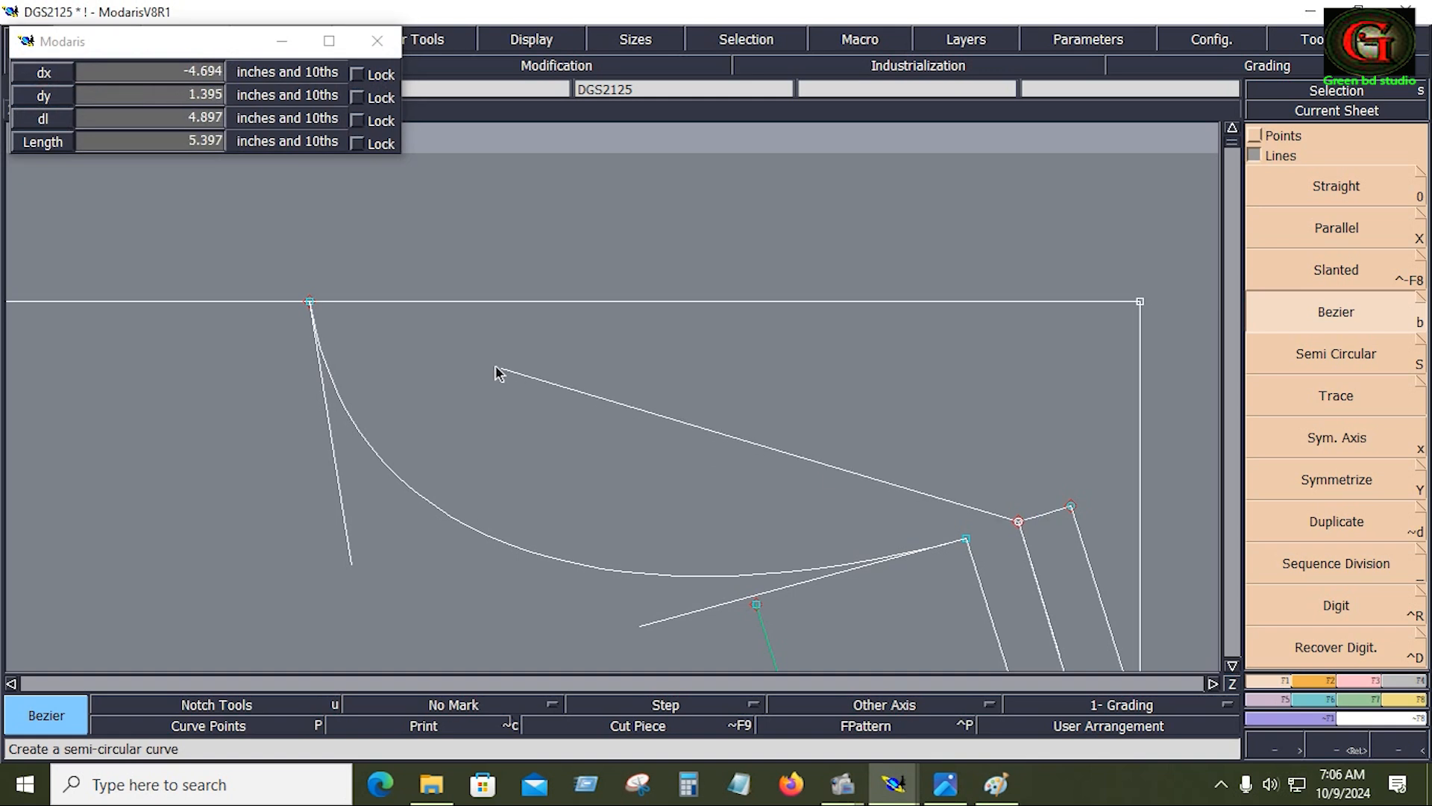
click(309, 301)
Reshape the new outer armhole line into a smooth curve above the inner armhole, adjusting the tangents at its base and original shoulder point
click(1346, 698)
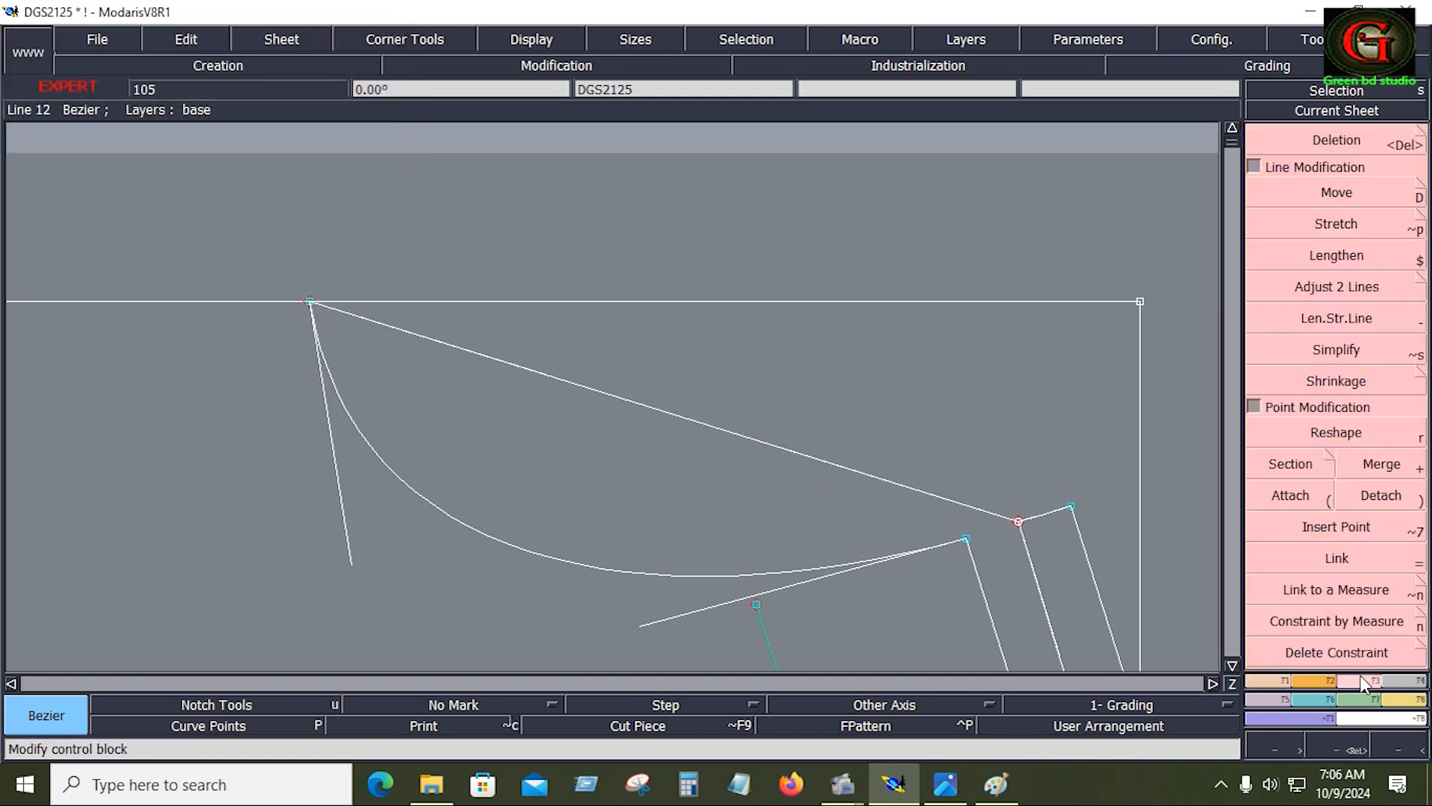
click(1337, 433)
click(542, 380)
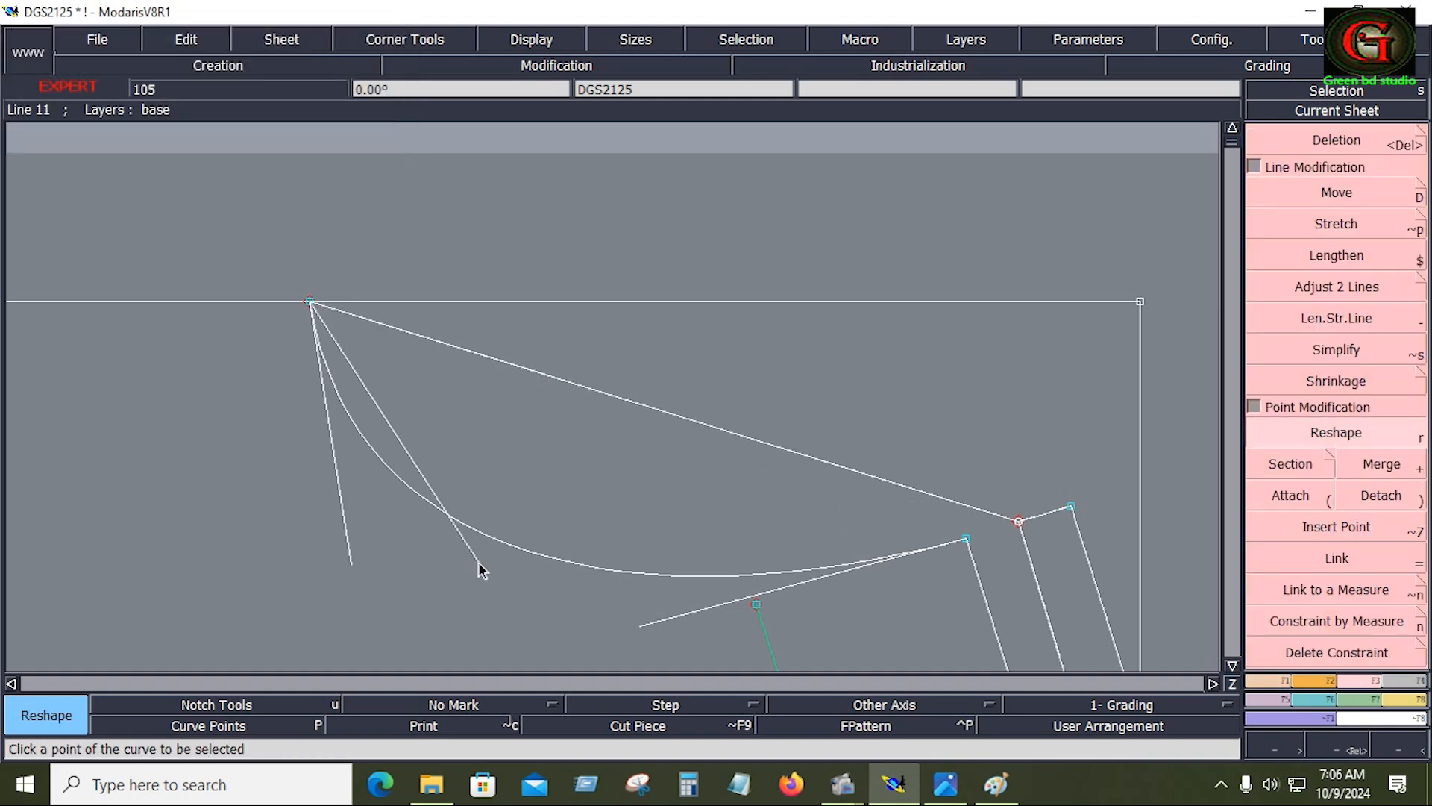
click(406, 601)
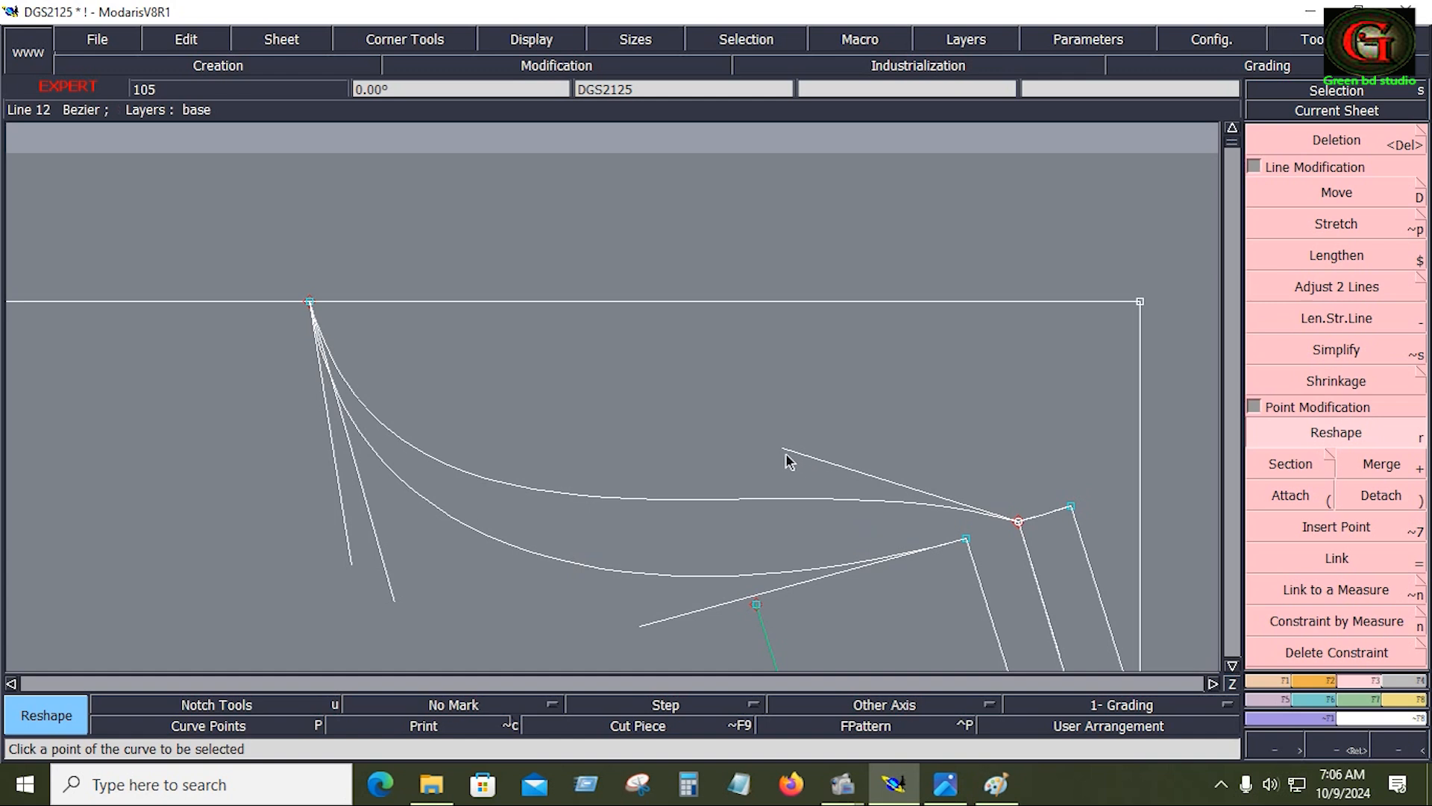
click(783, 449)
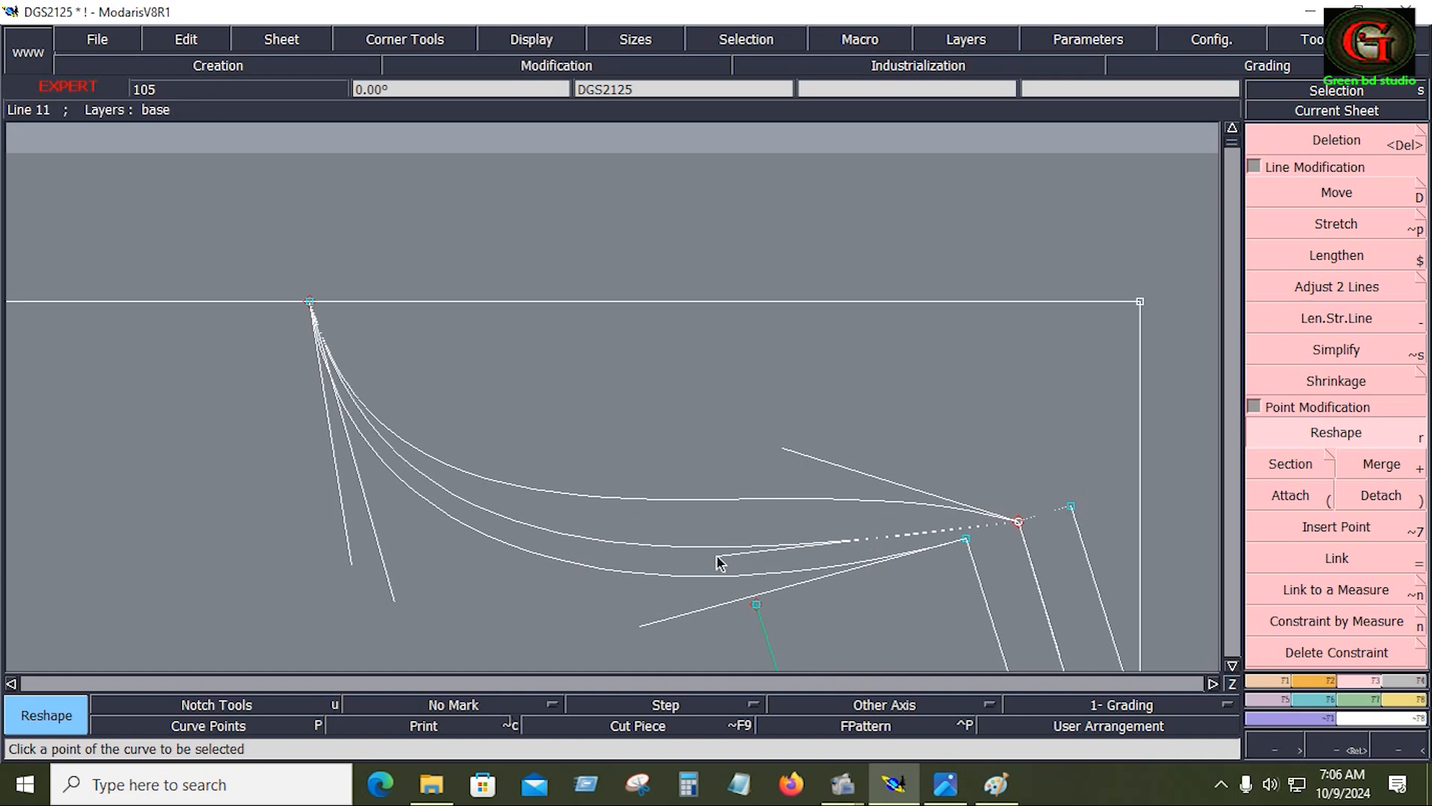
click(798, 569)
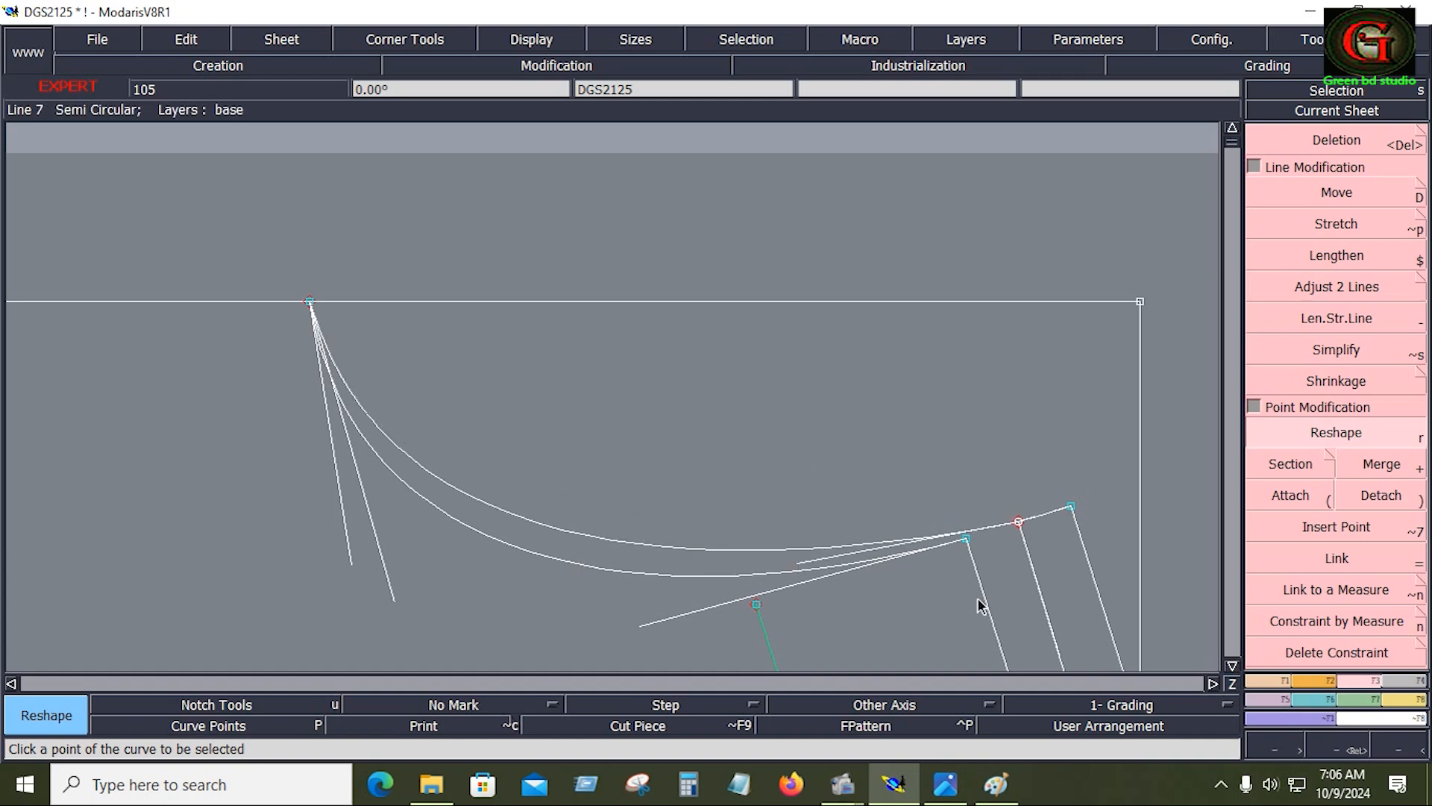
click(393, 603)
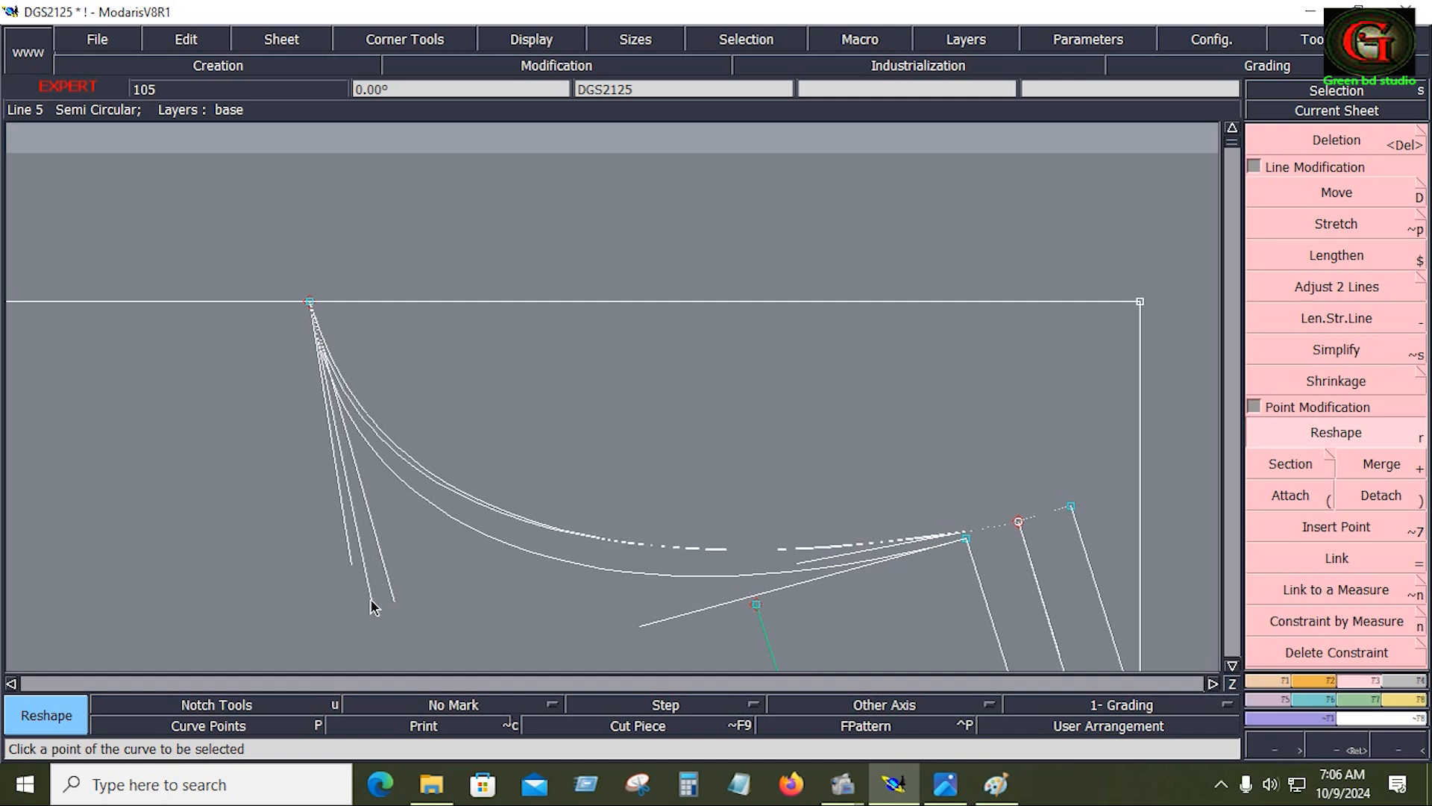
click(370, 599)
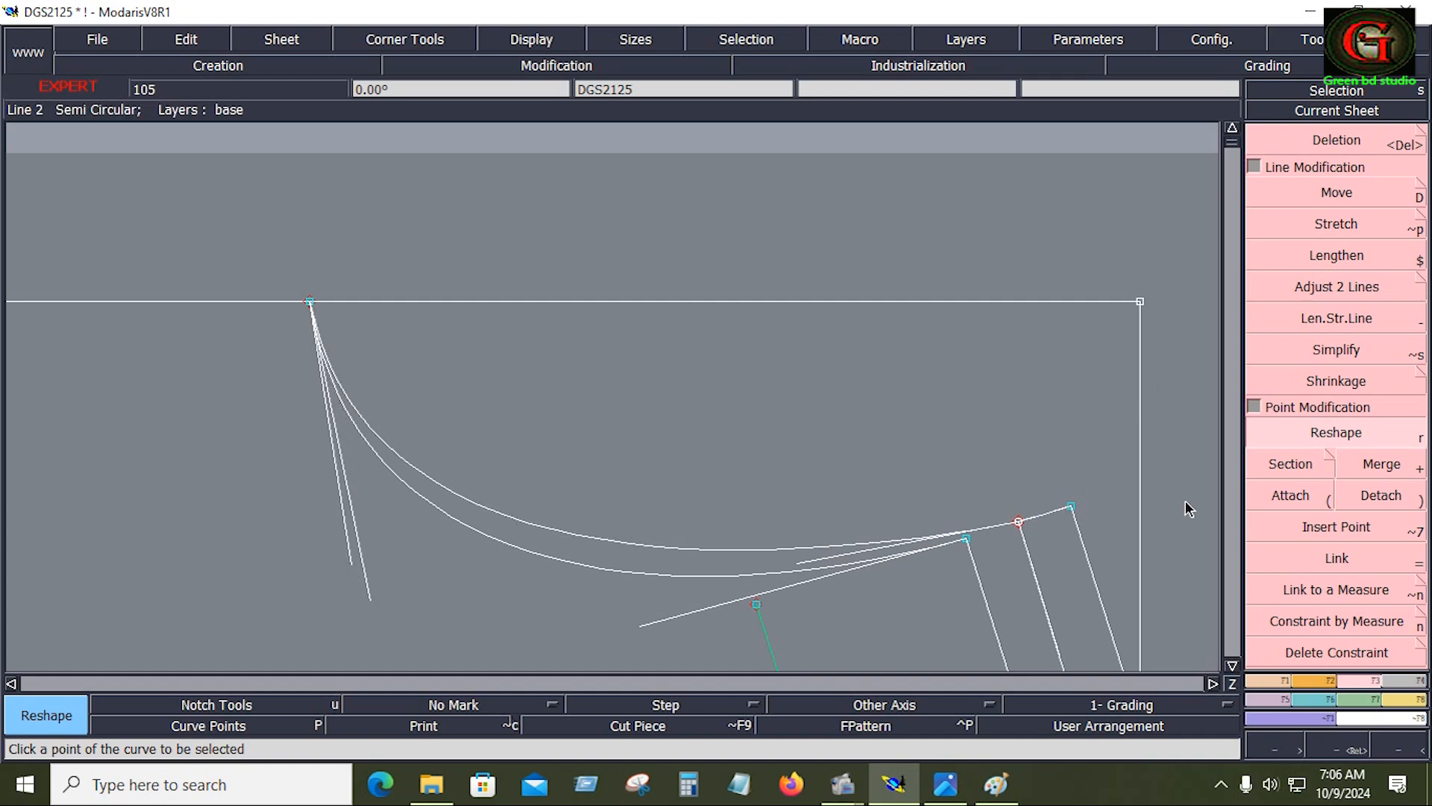
Try symmetrizing an armhole curve across the shoulder symmetry axis, and undo it
key(equal)
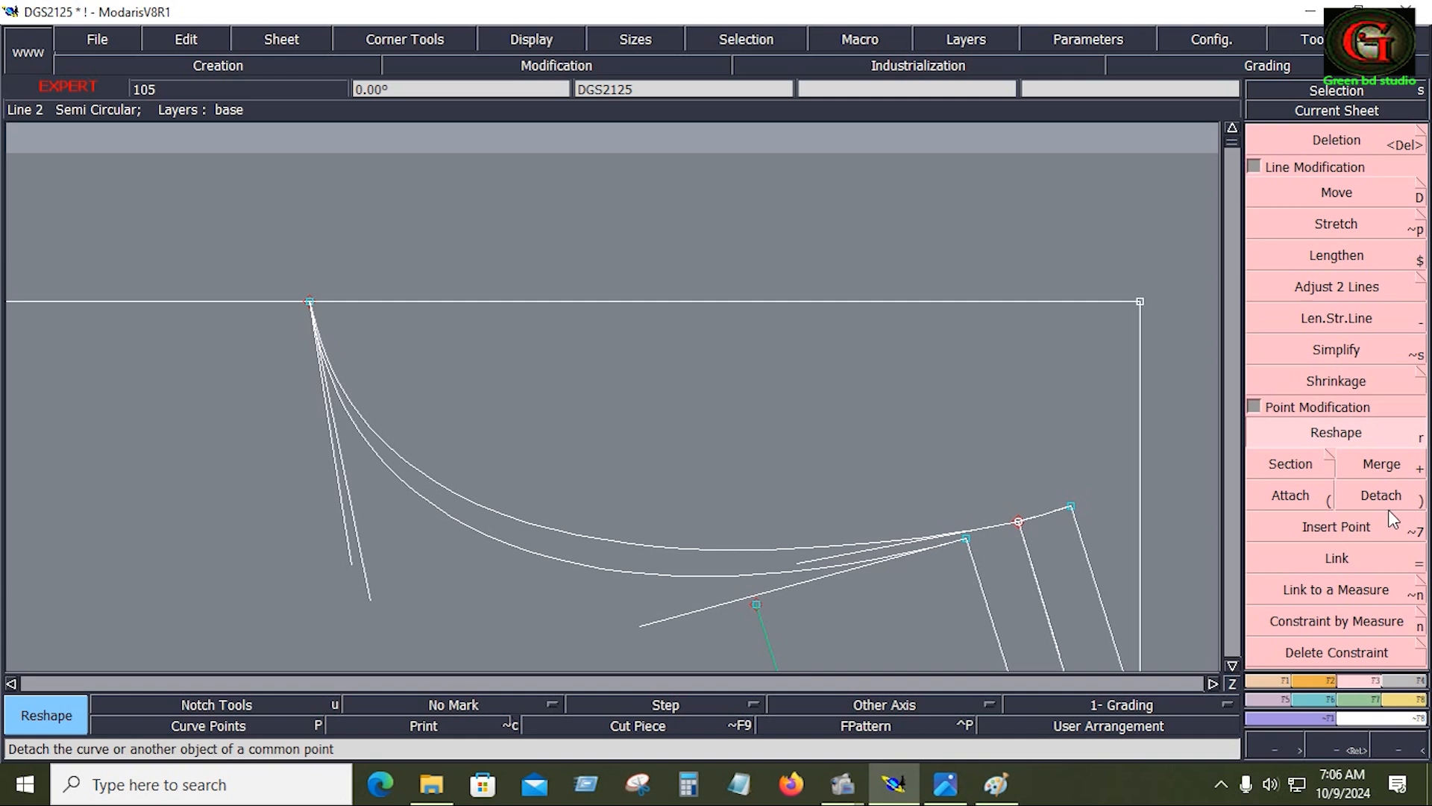
key(Home)
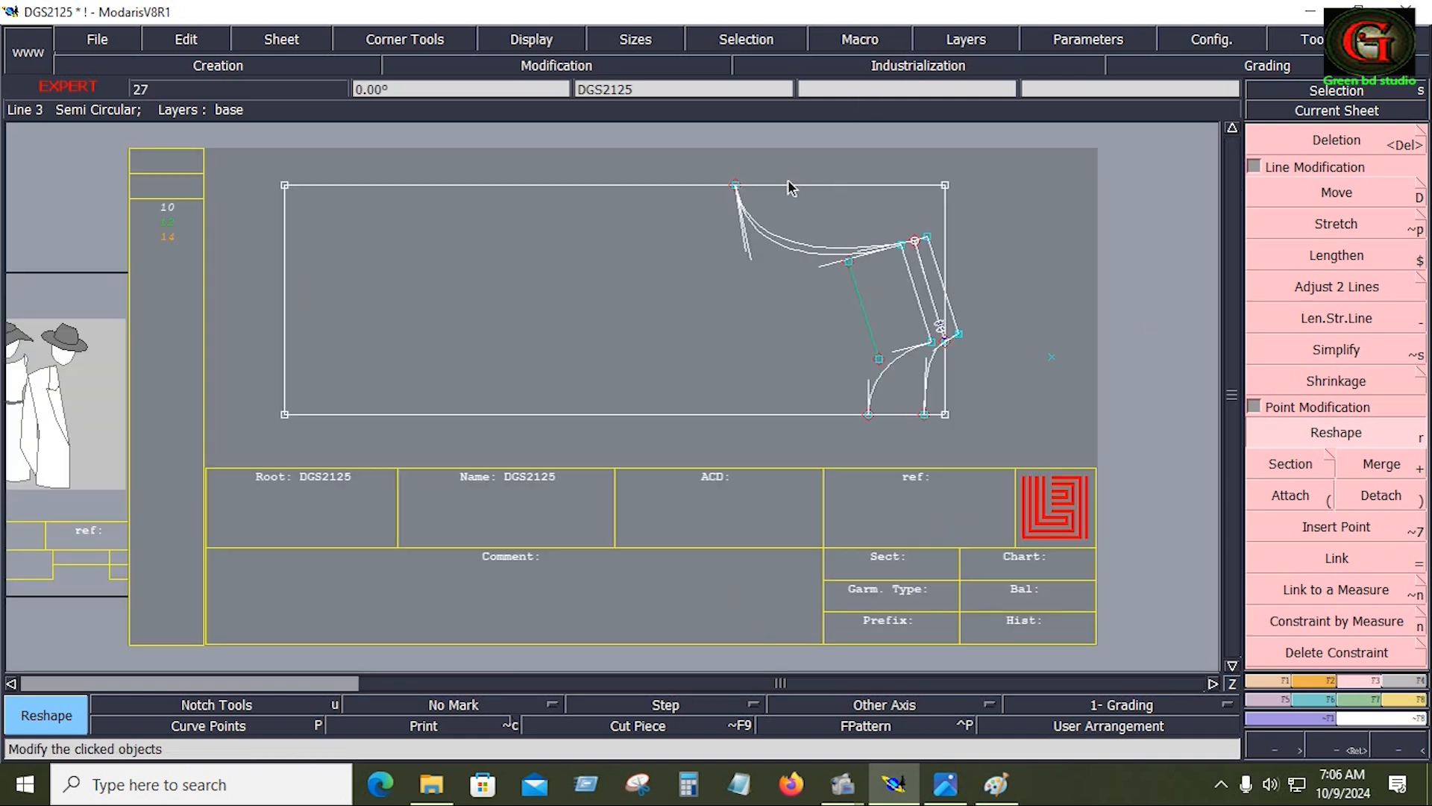
key(z)
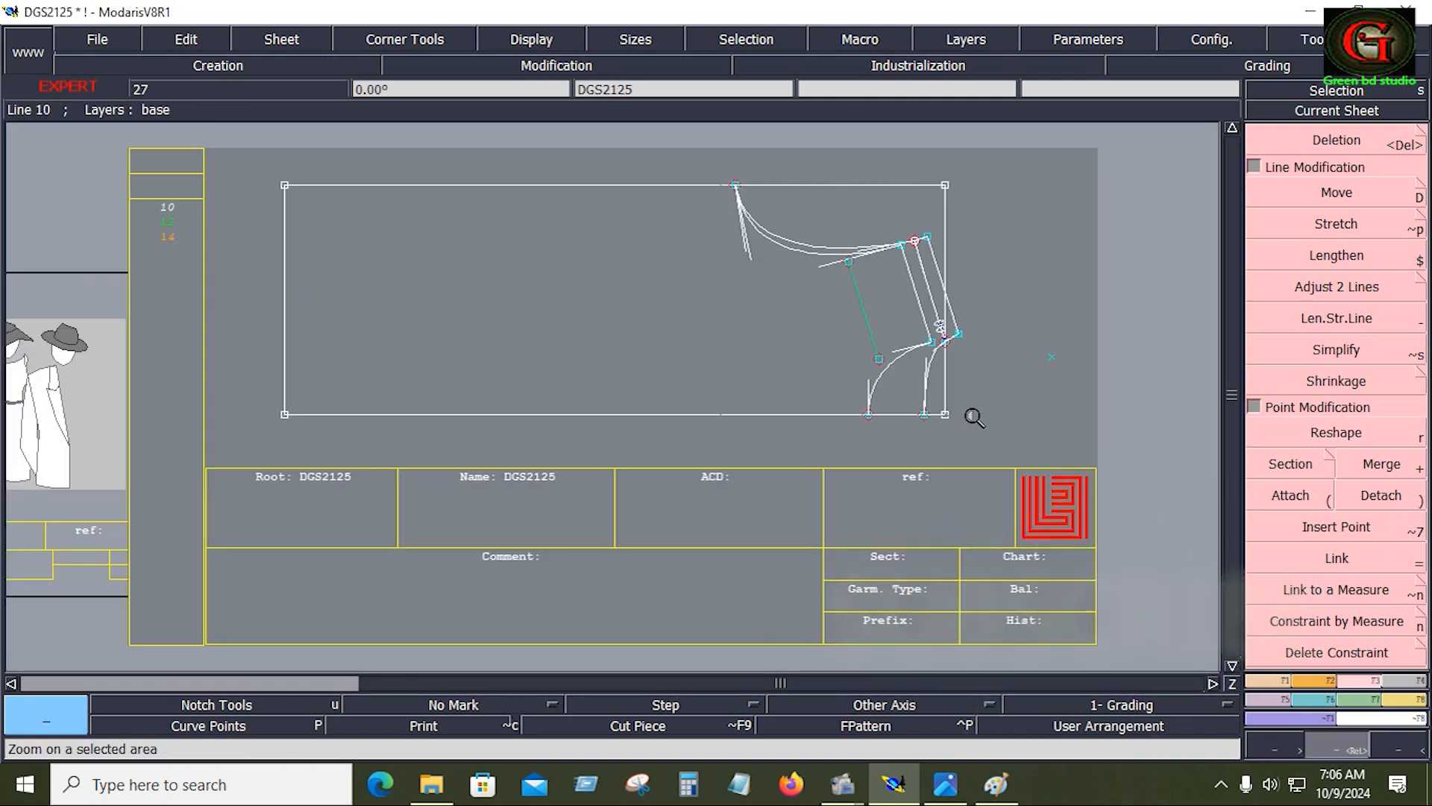
drag(972, 417, 976, 425)
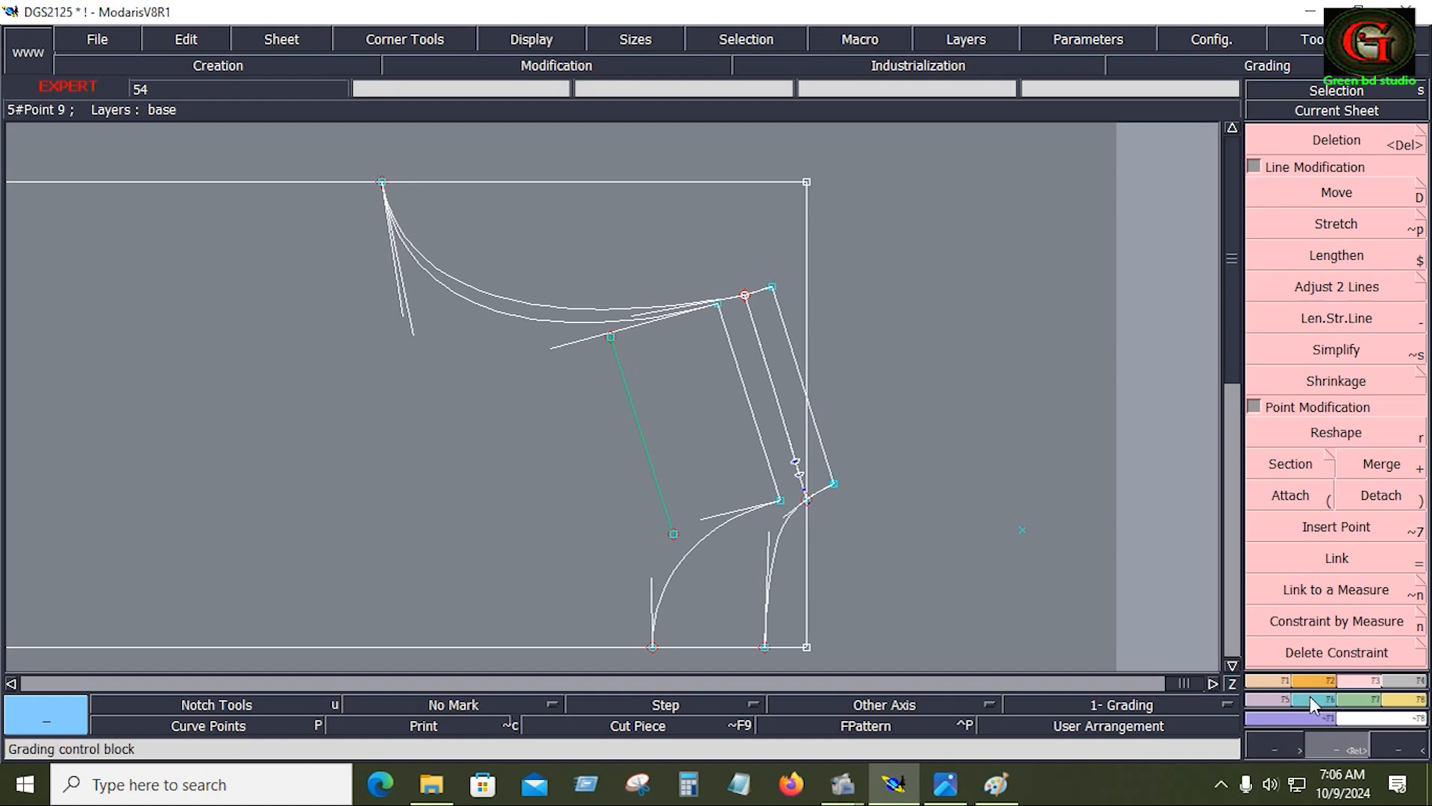
click(1277, 683)
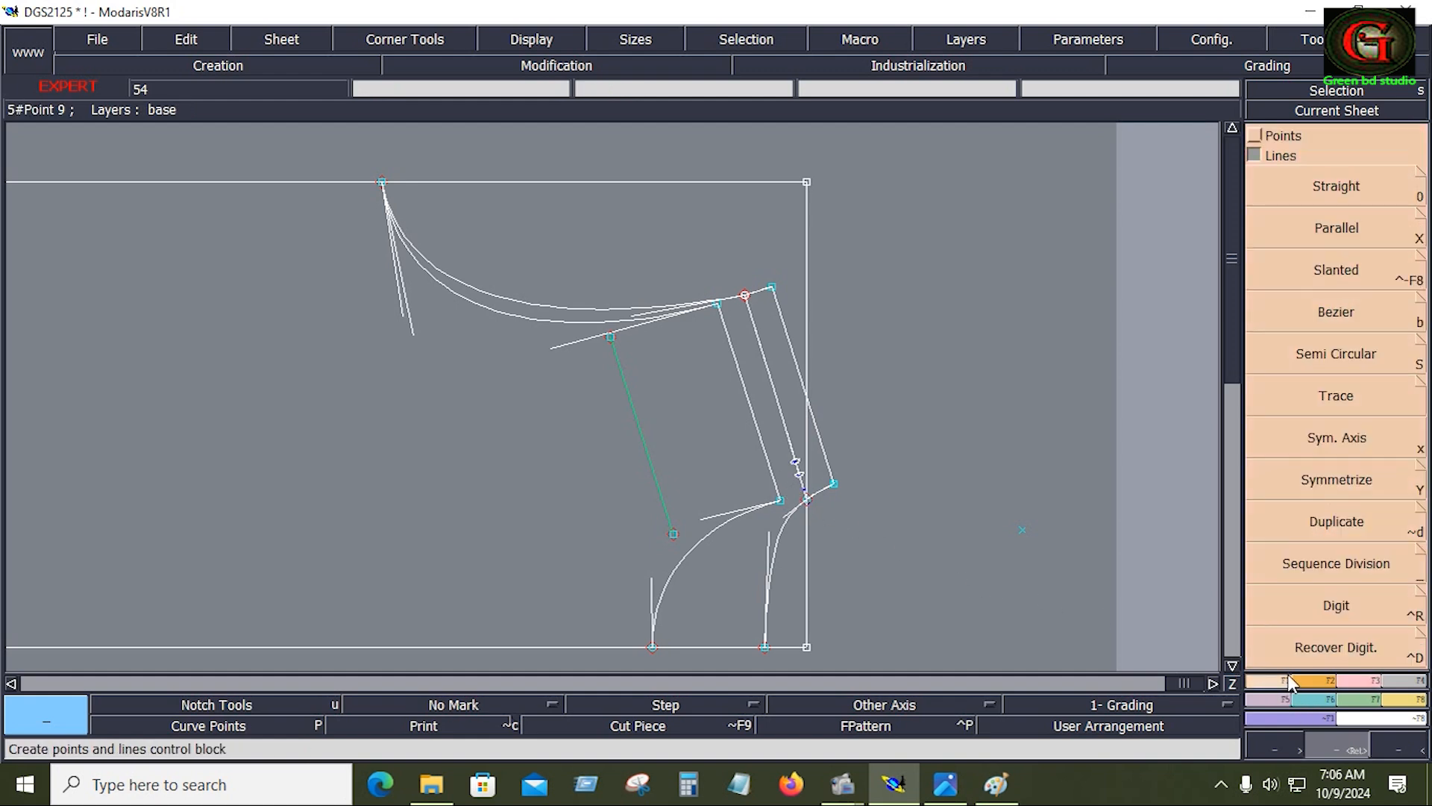
click(1332, 490)
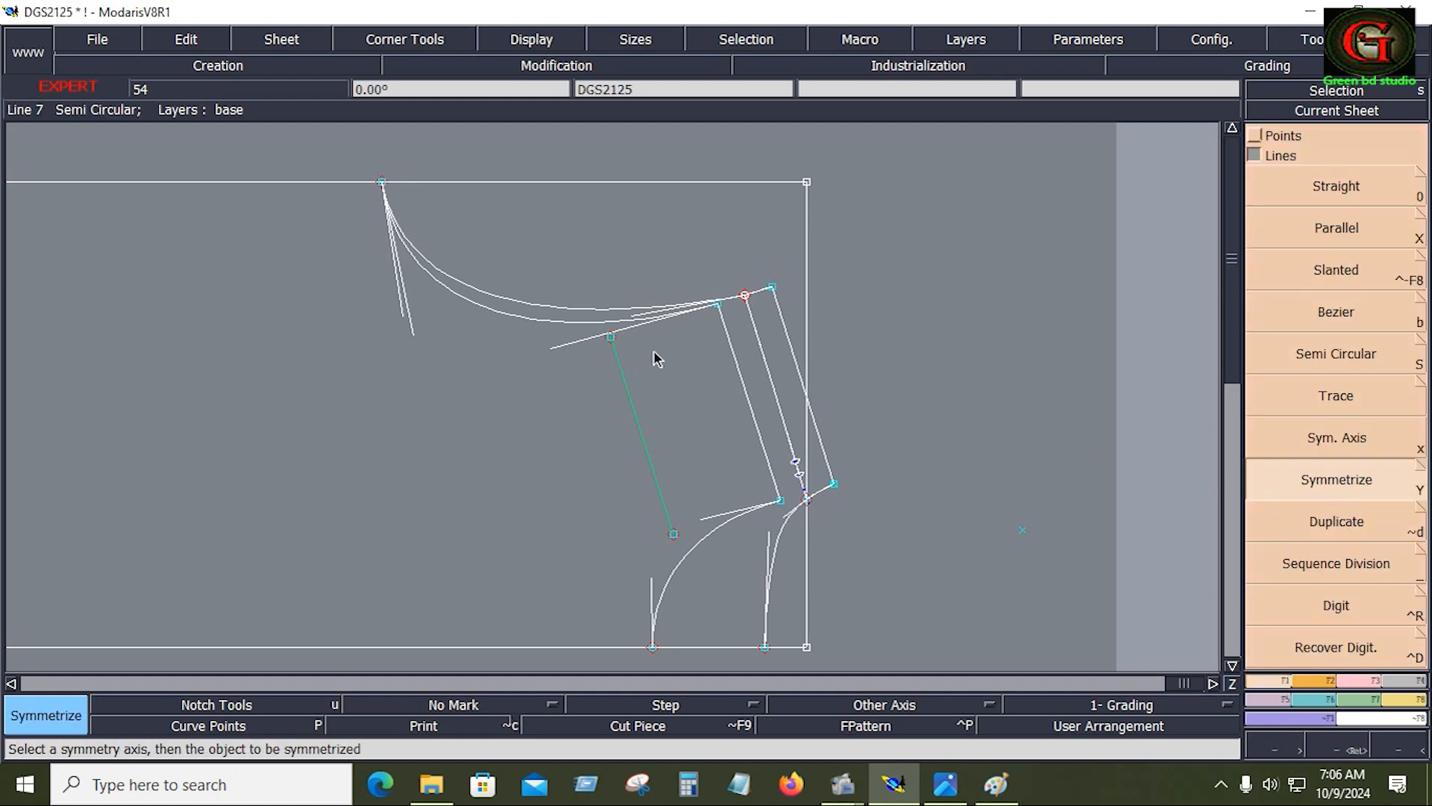
click(542, 329)
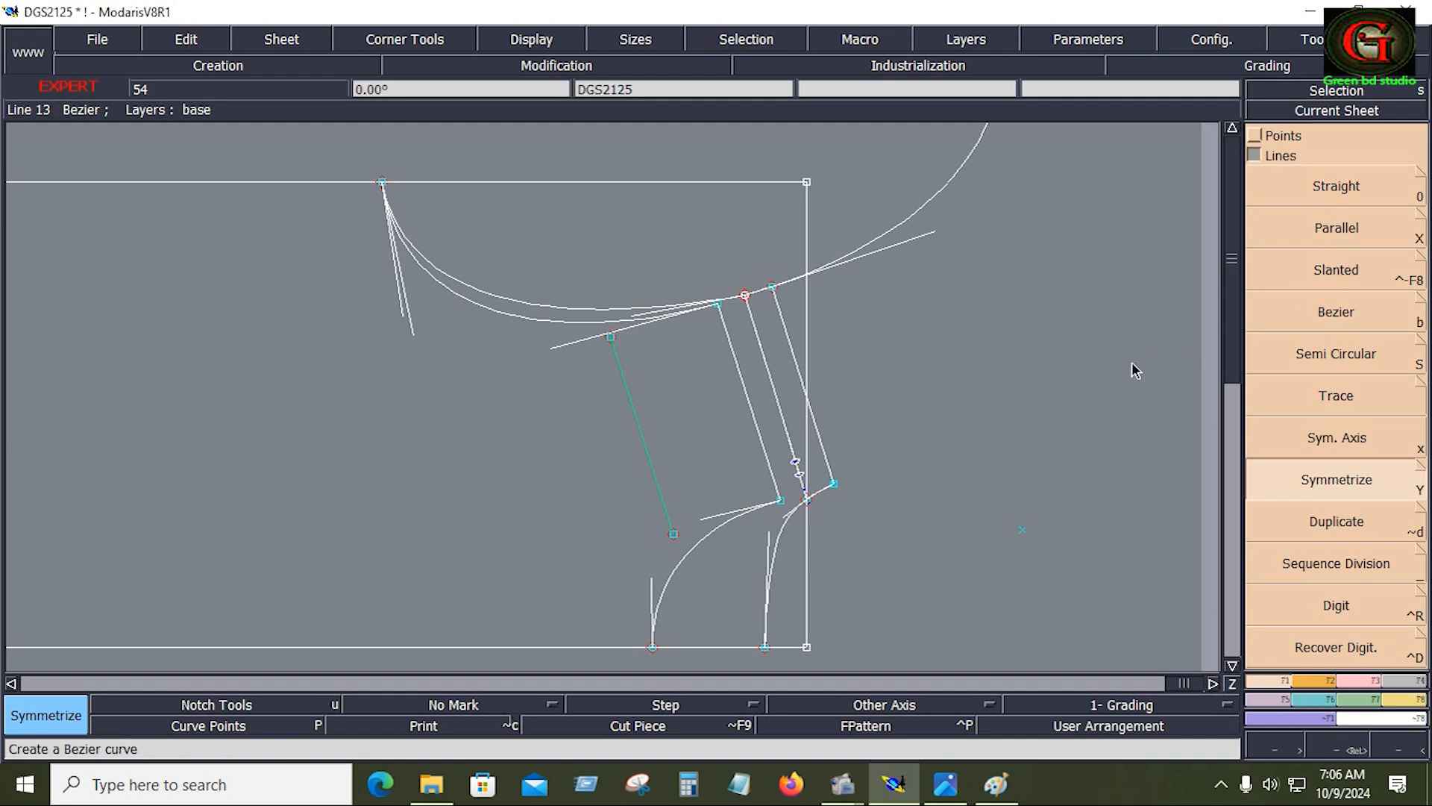
key(ctrl+z)
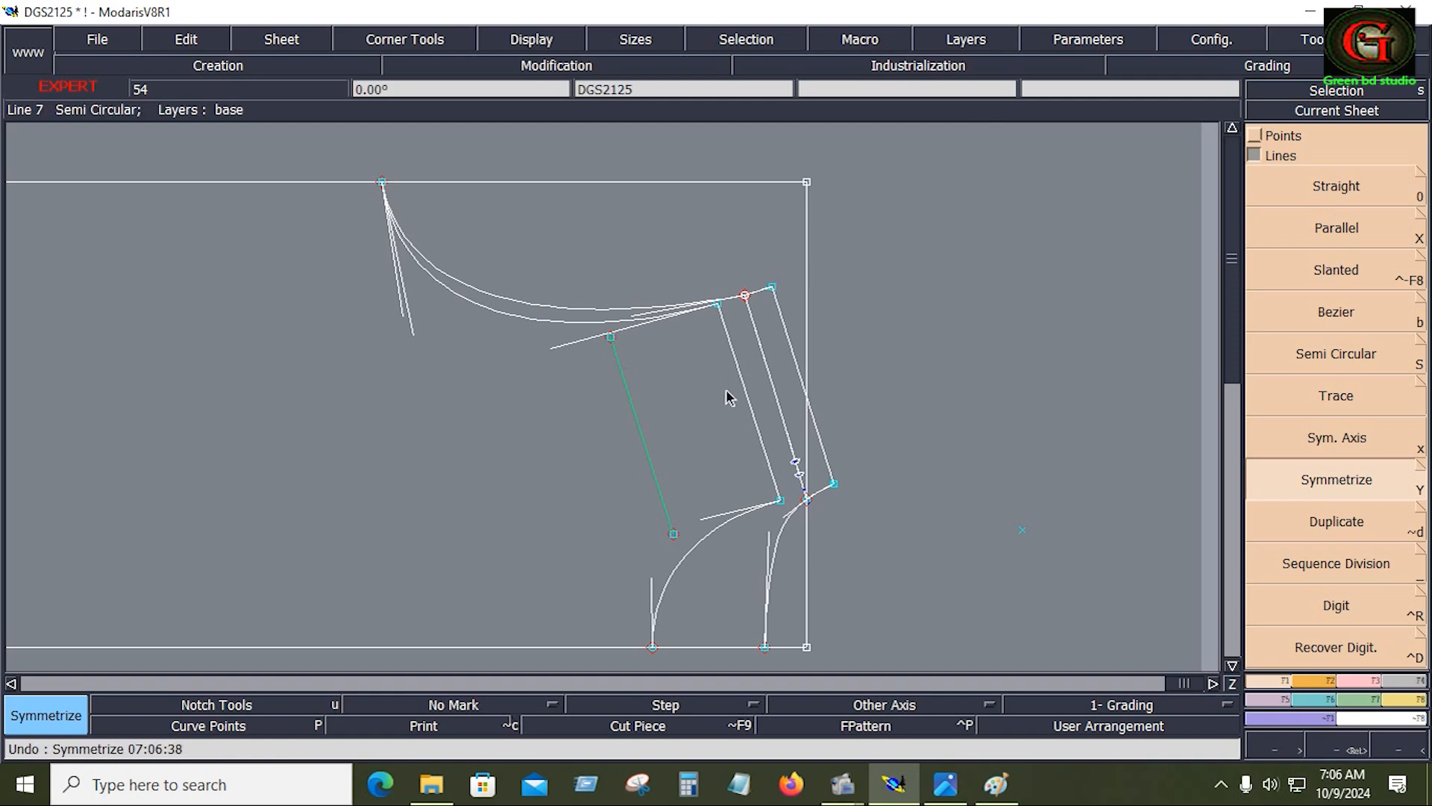
Erase the symmetry axis on the original shoulder line from the layer and delete the parallel guide line inside the body
drag(716, 386, 815, 487)
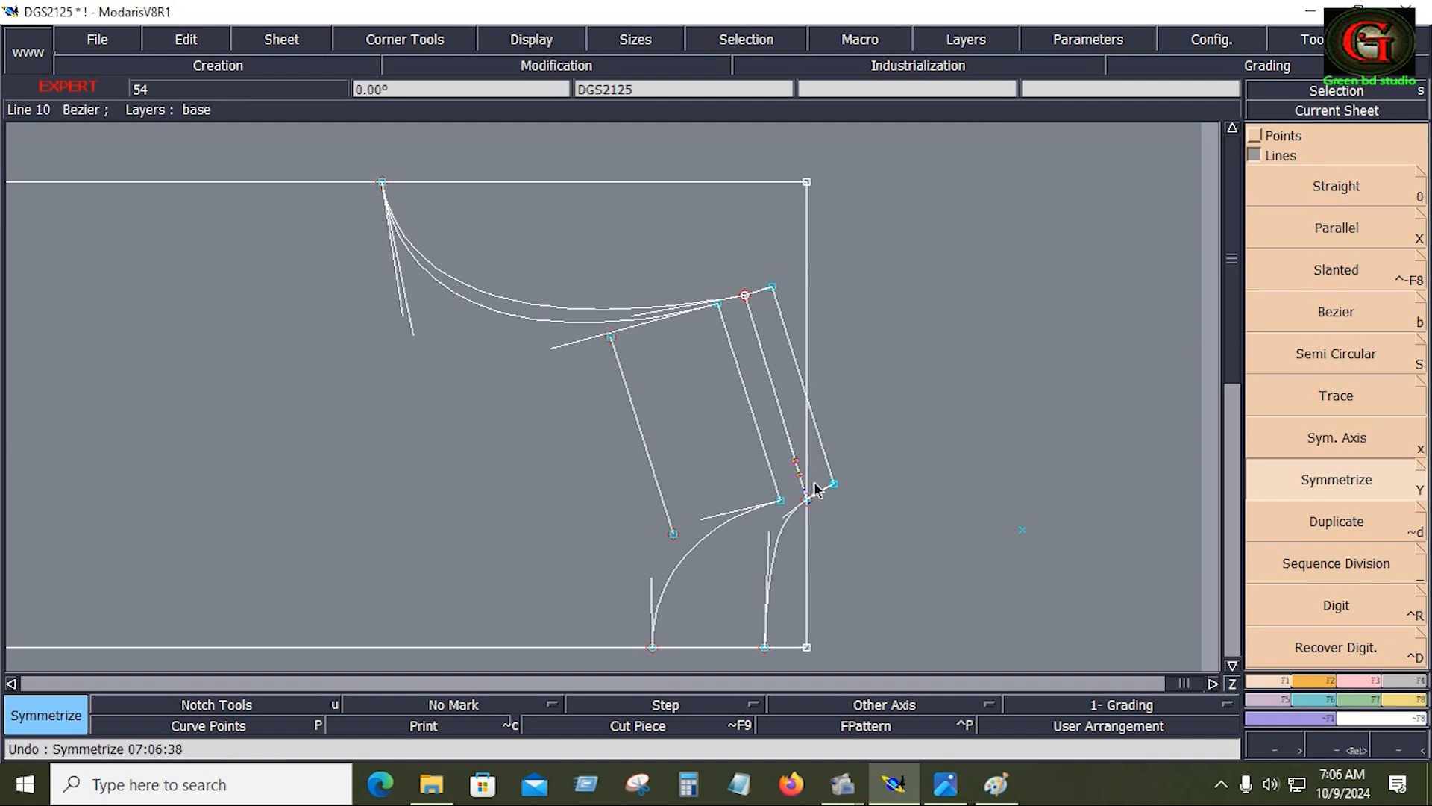
click(993, 43)
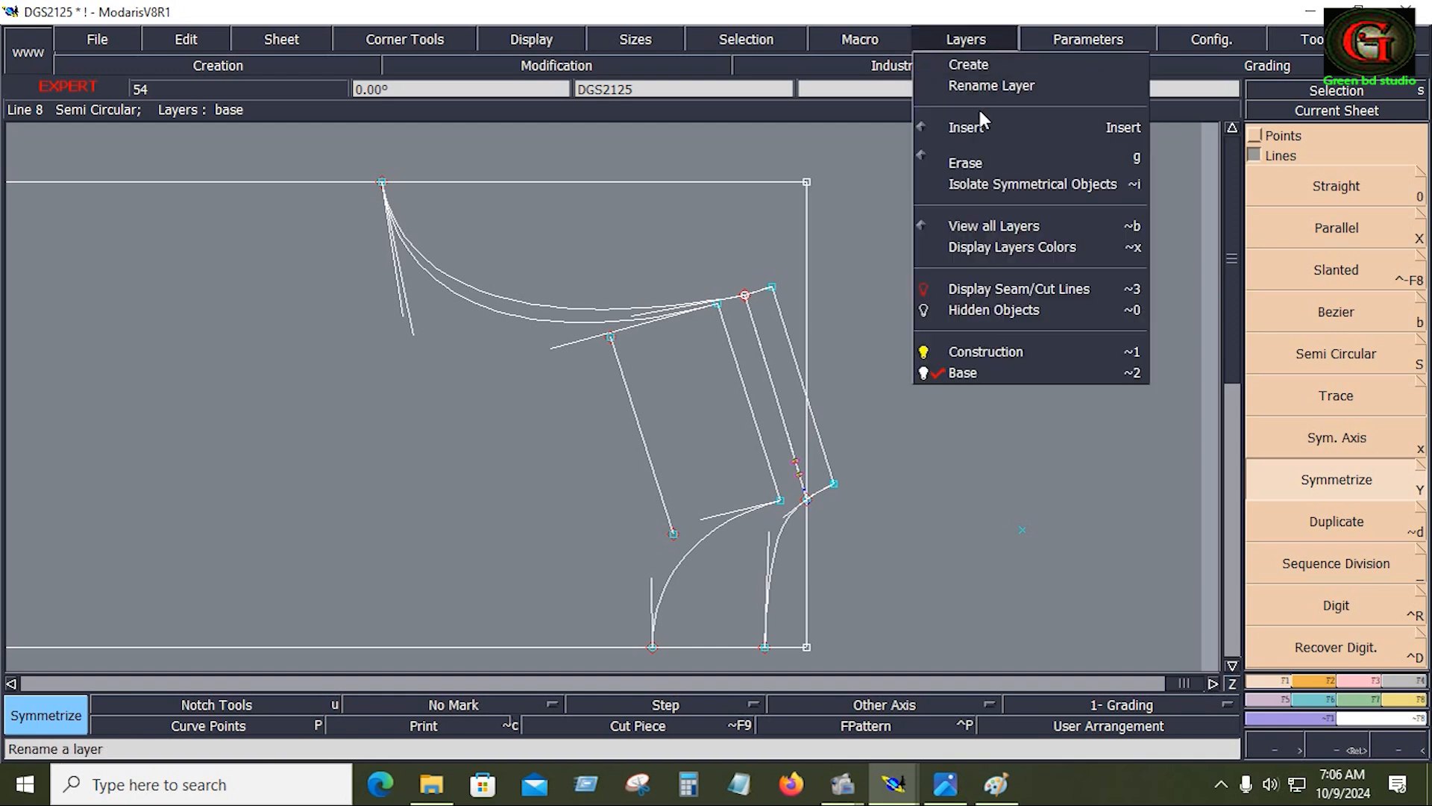
click(970, 161)
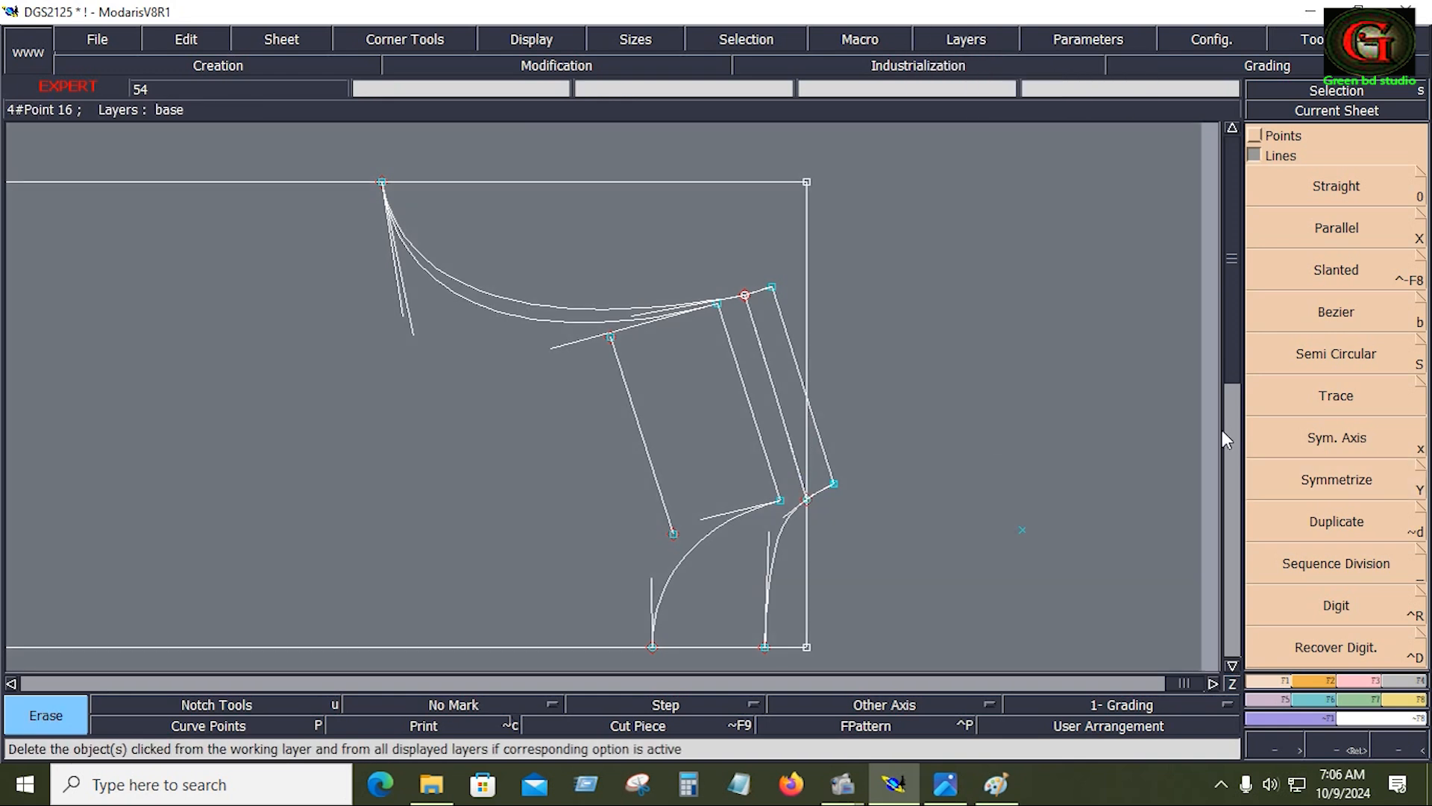
click(1359, 682)
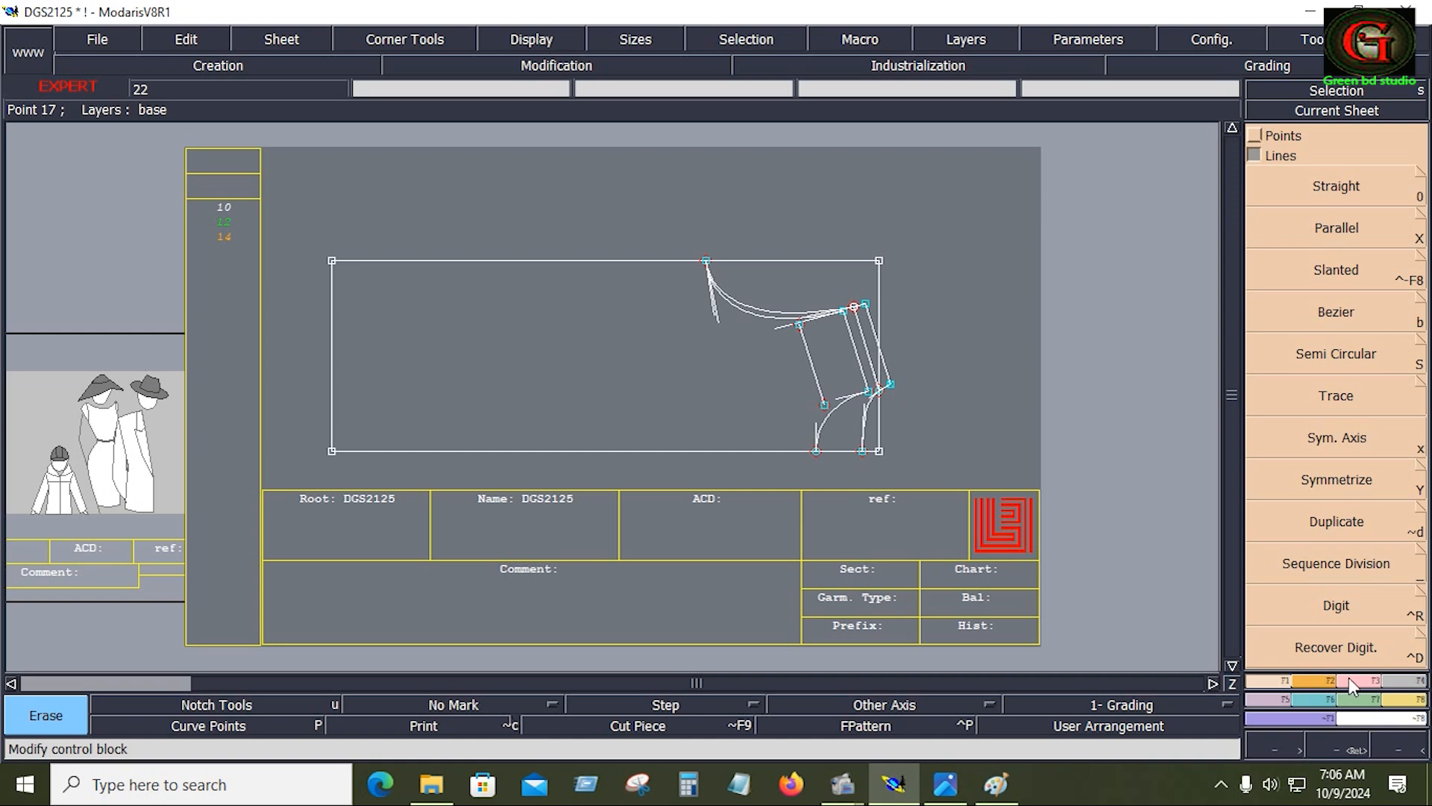
key(Delete)
click(816, 381)
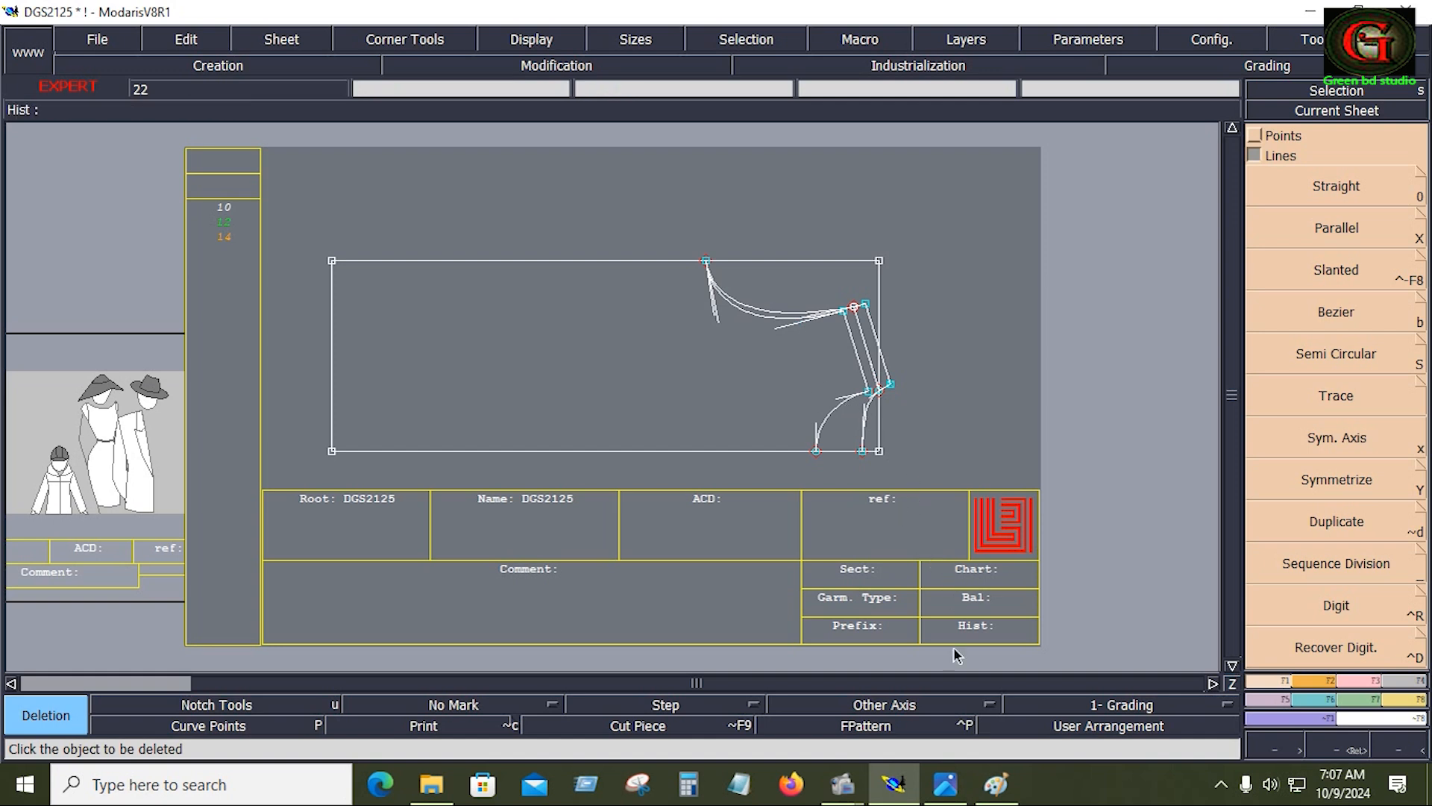
click(1005, 772)
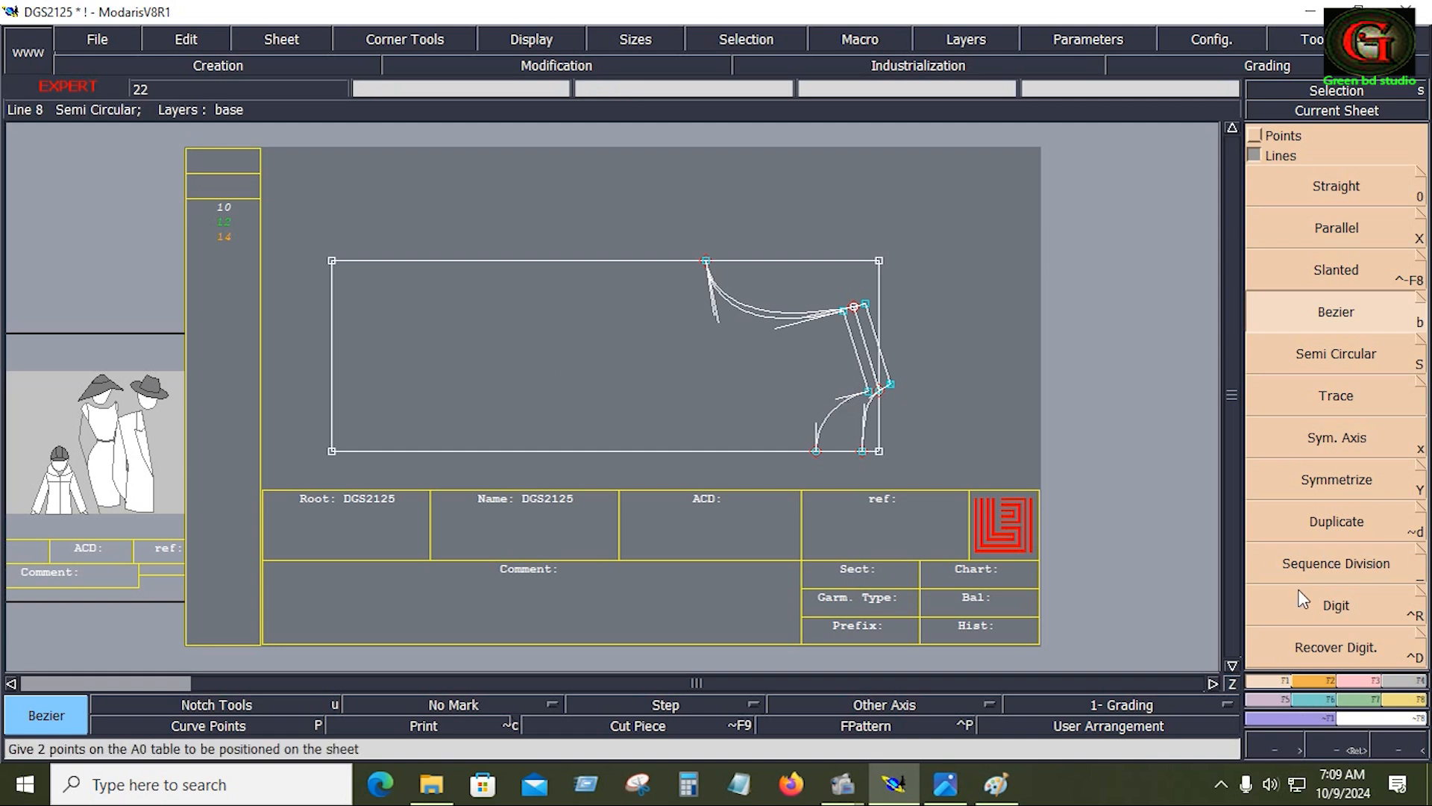
Draw a horizontal guide line 12.5 inches long from the original neck-side shoulder point into the body
click(871, 390)
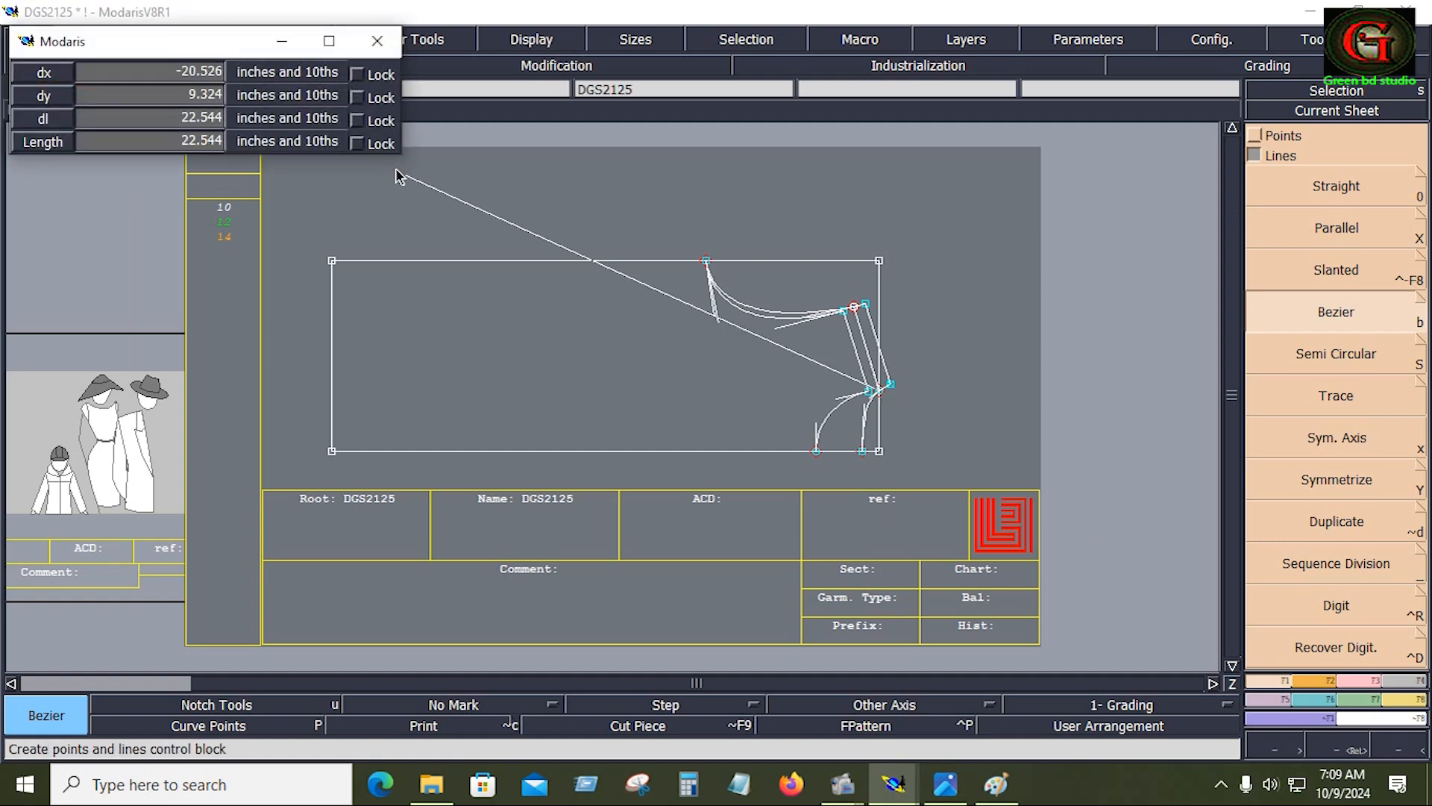
click(145, 118)
text(13.50012.500)
key(Return)
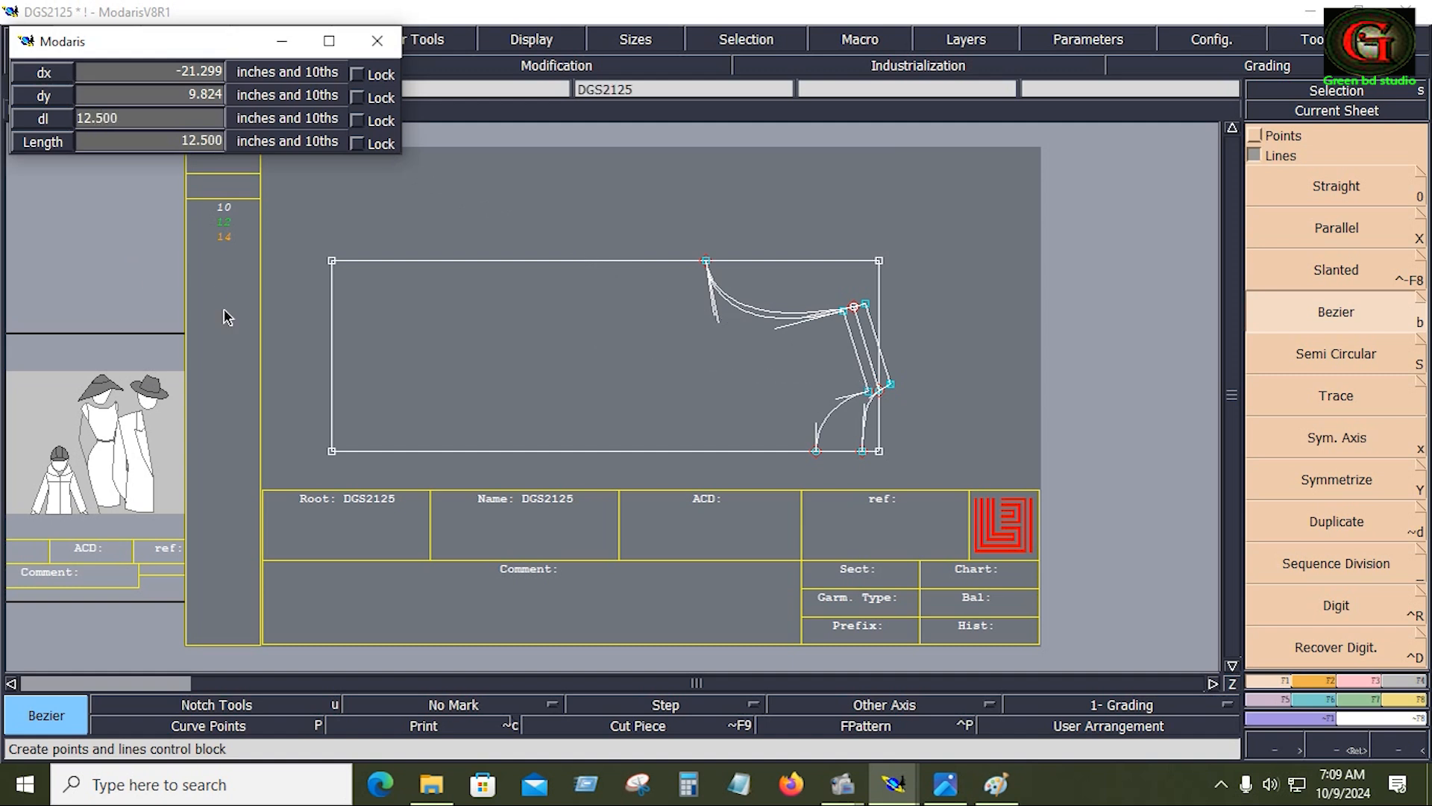
click(375, 379)
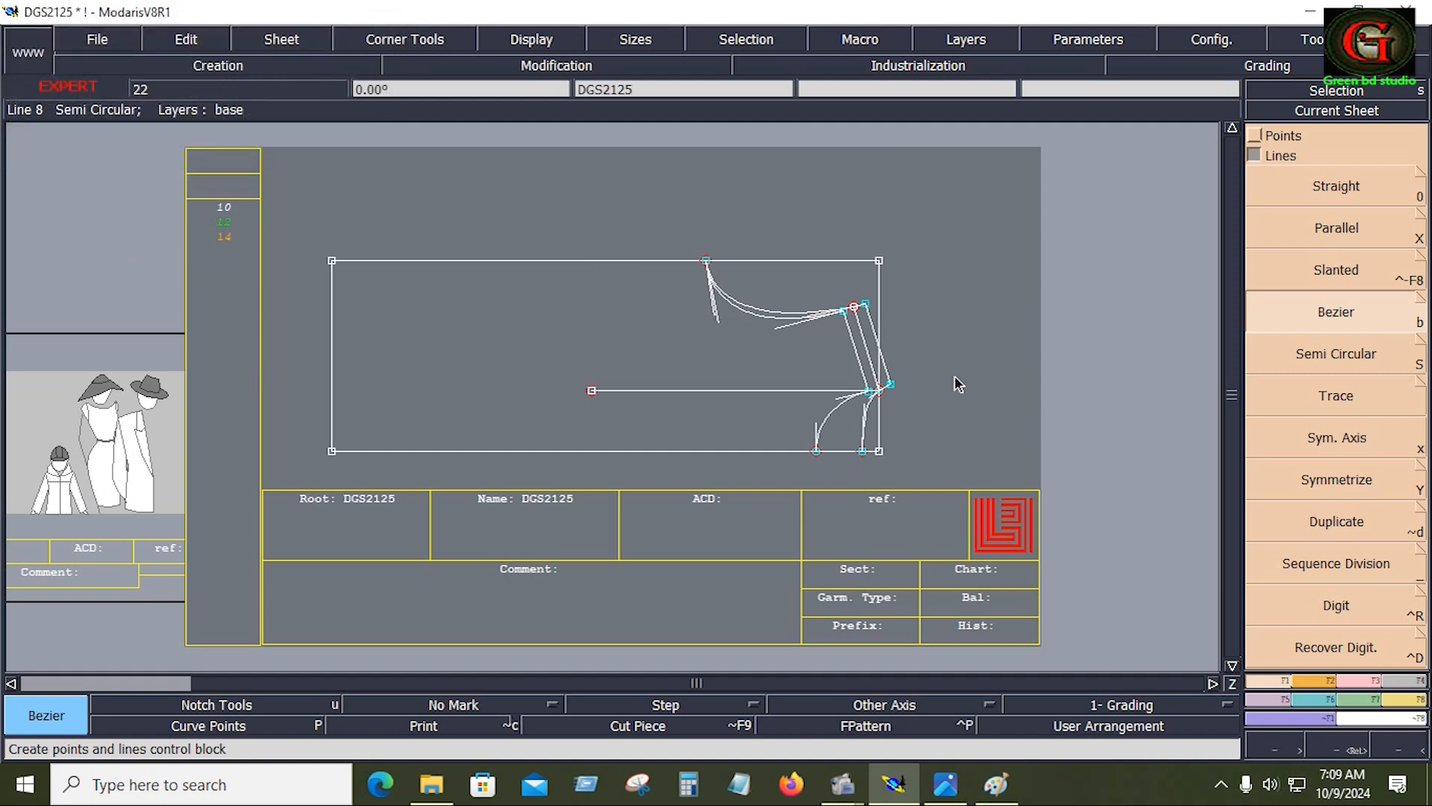
Draw a vertical waist line from the guide's inner end to the body's upper edge, and extend it to the lower edge with Adjust 2 Lines
click(1339, 364)
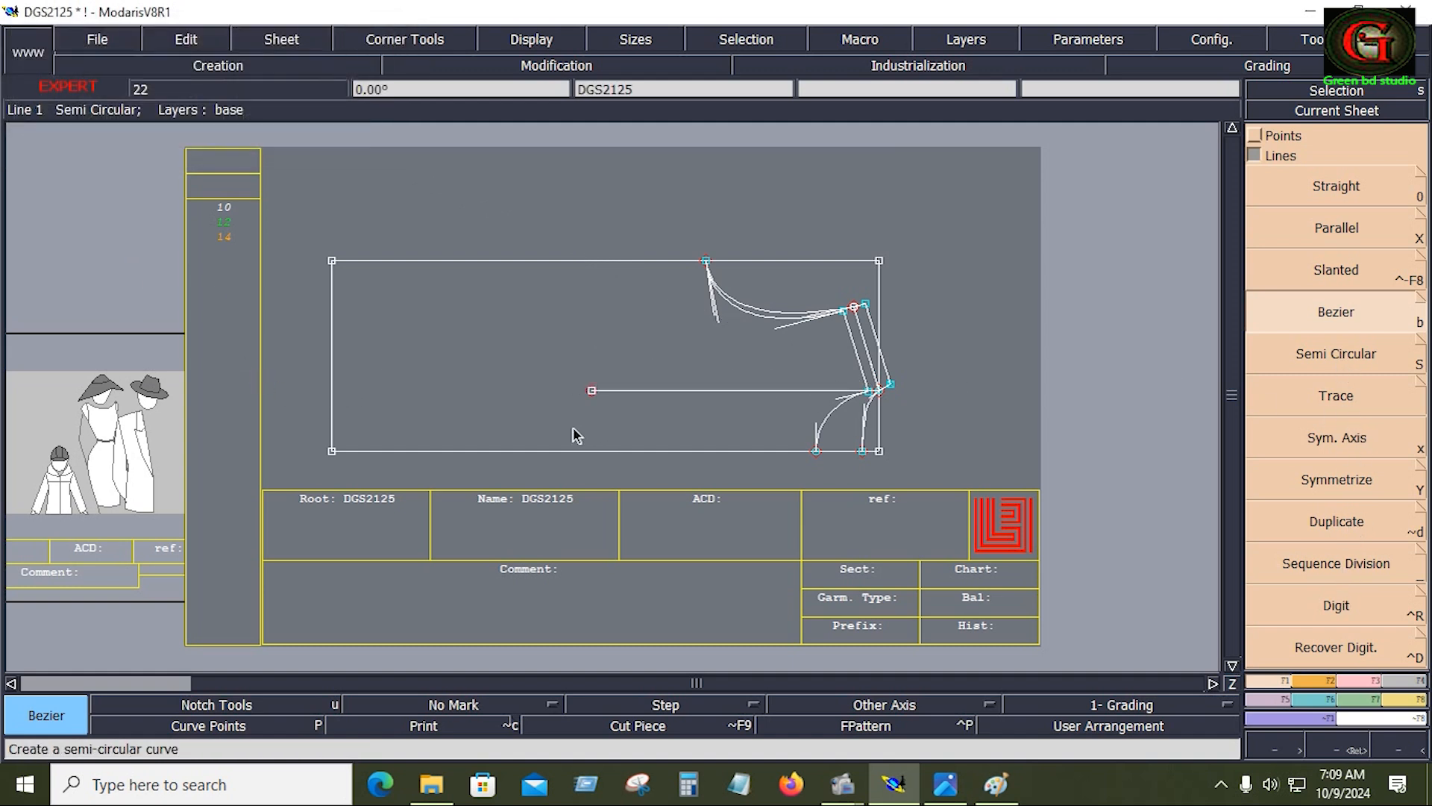
click(590, 393)
click(592, 261)
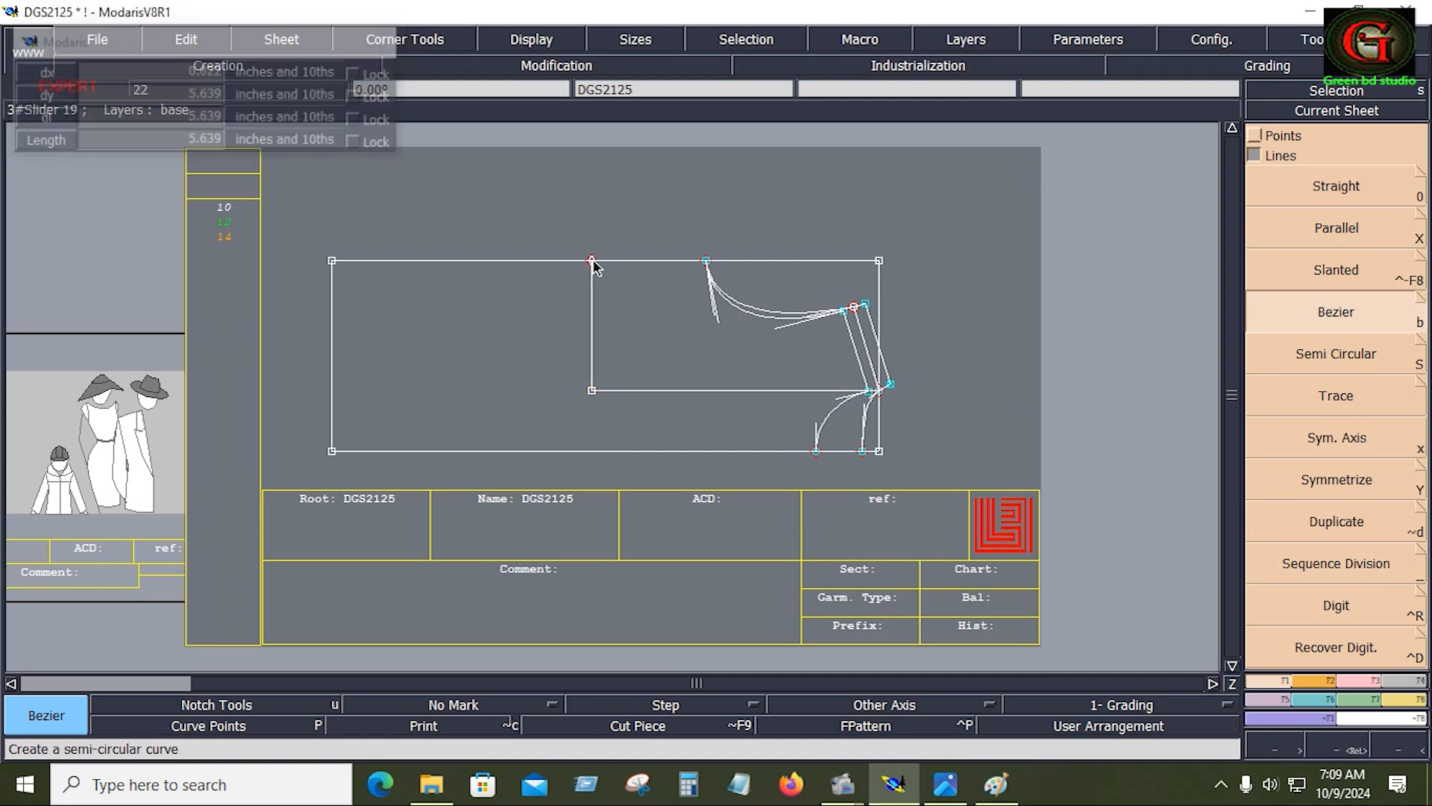
click(1371, 681)
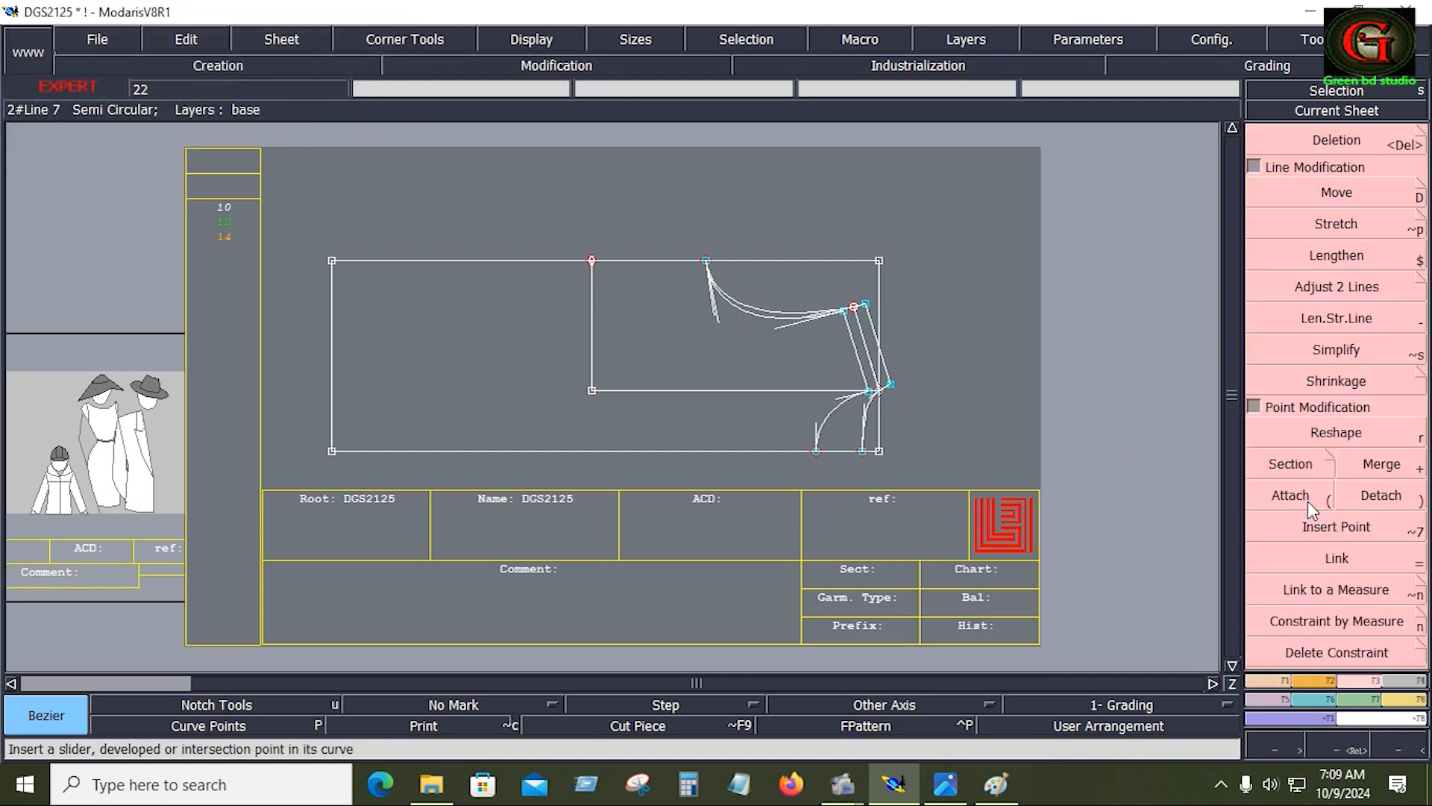
click(1336, 287)
click(594, 368)
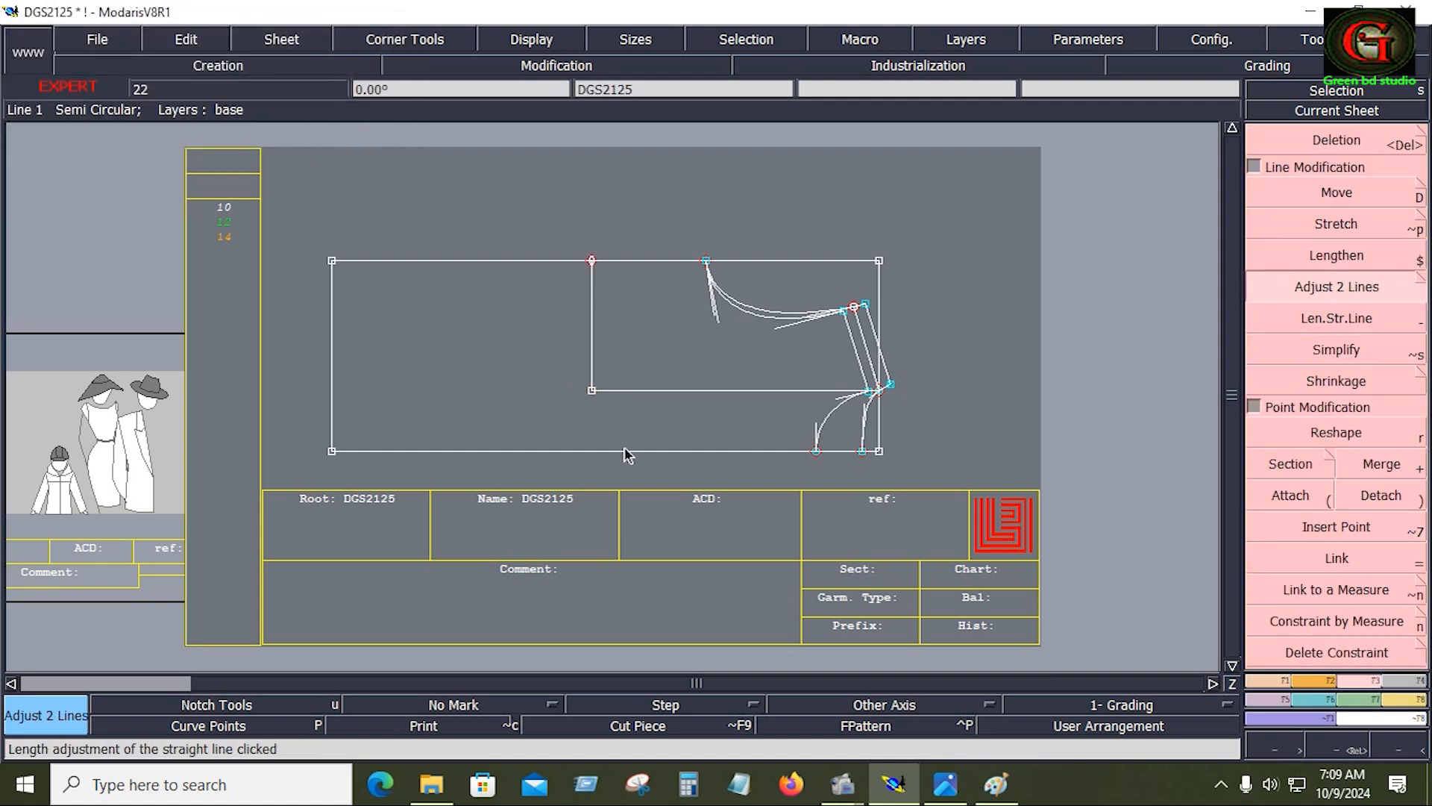
click(625, 452)
Delete the horizontal guide line with its end point, and align the two ends of the waist line vertically
key(Delete)
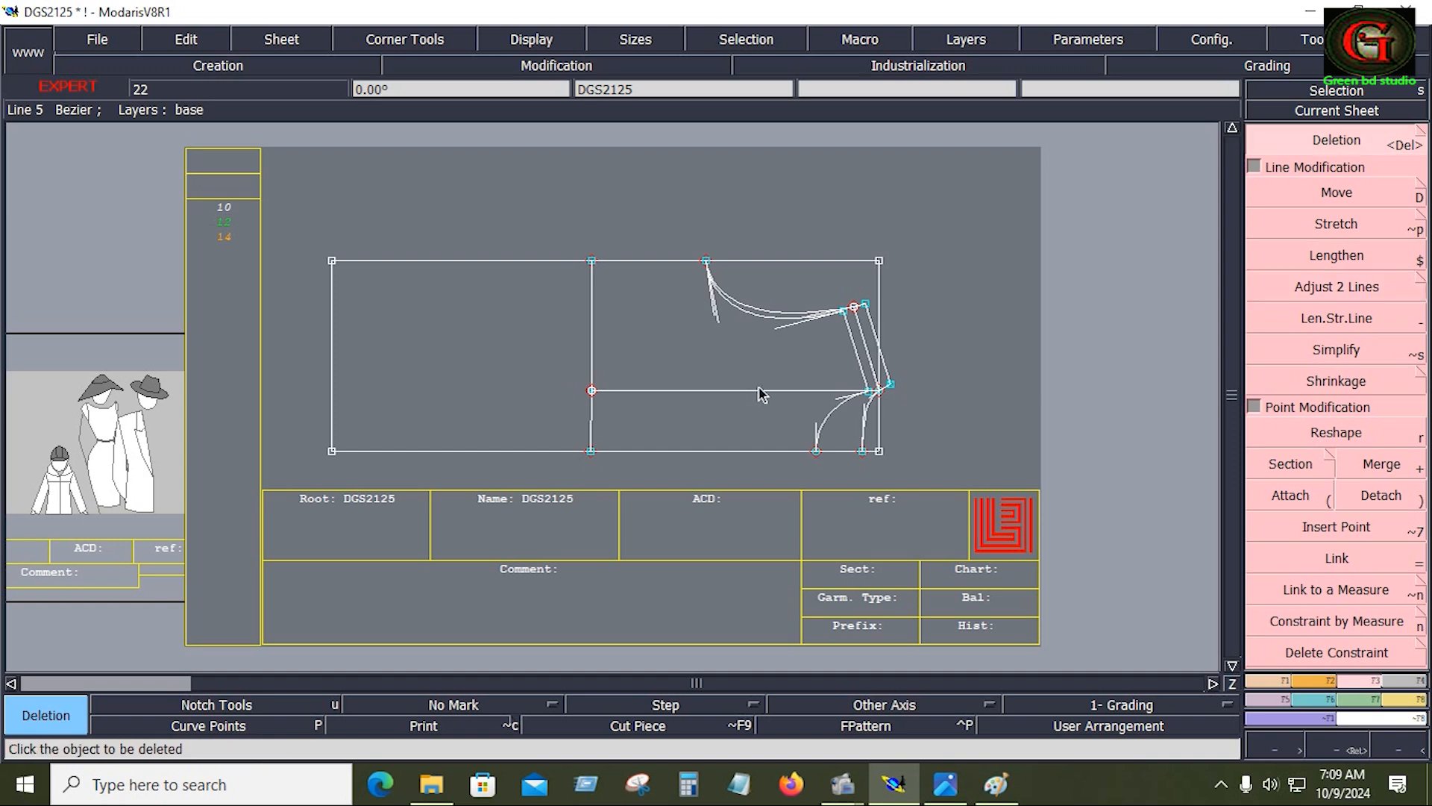
click(757, 392)
click(595, 392)
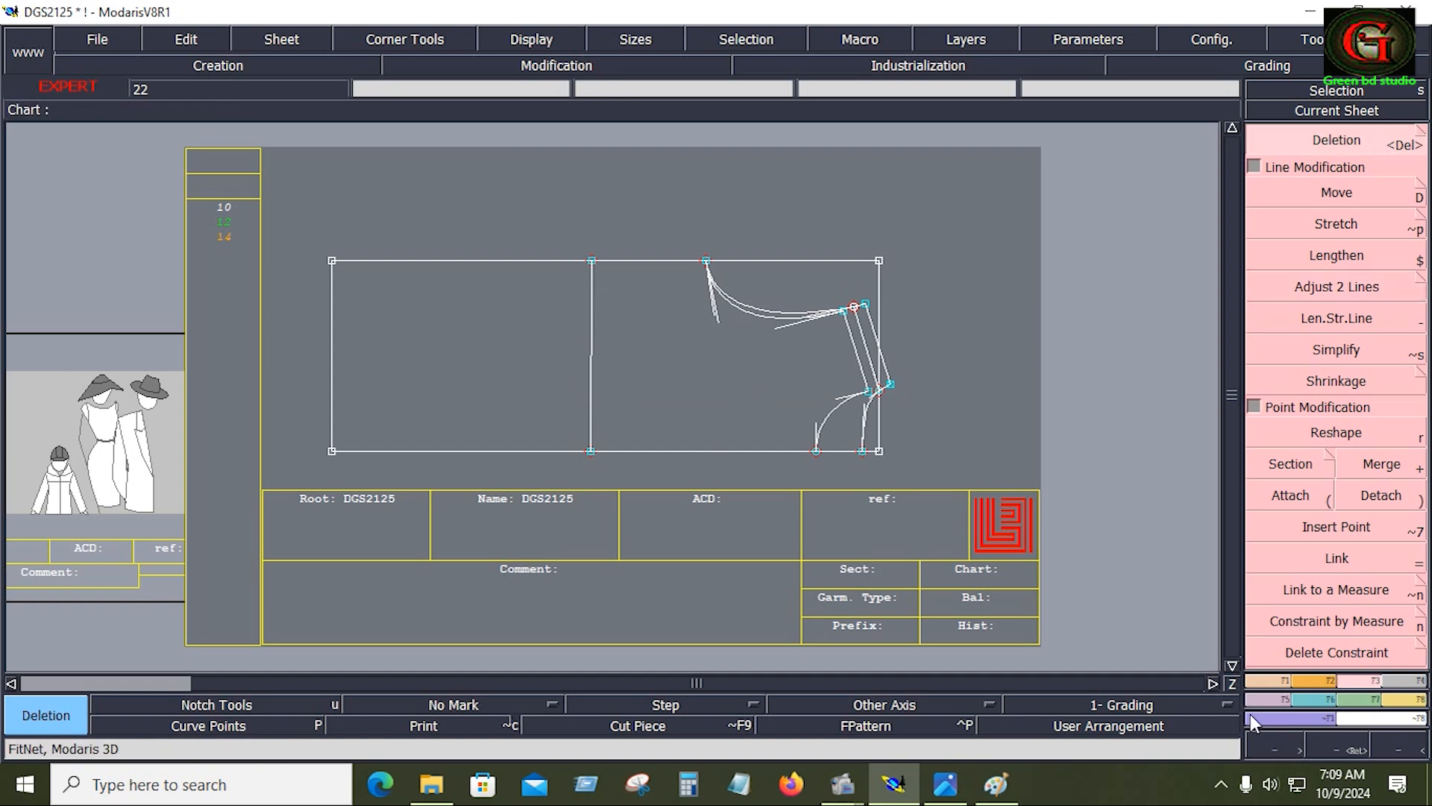
click(1272, 680)
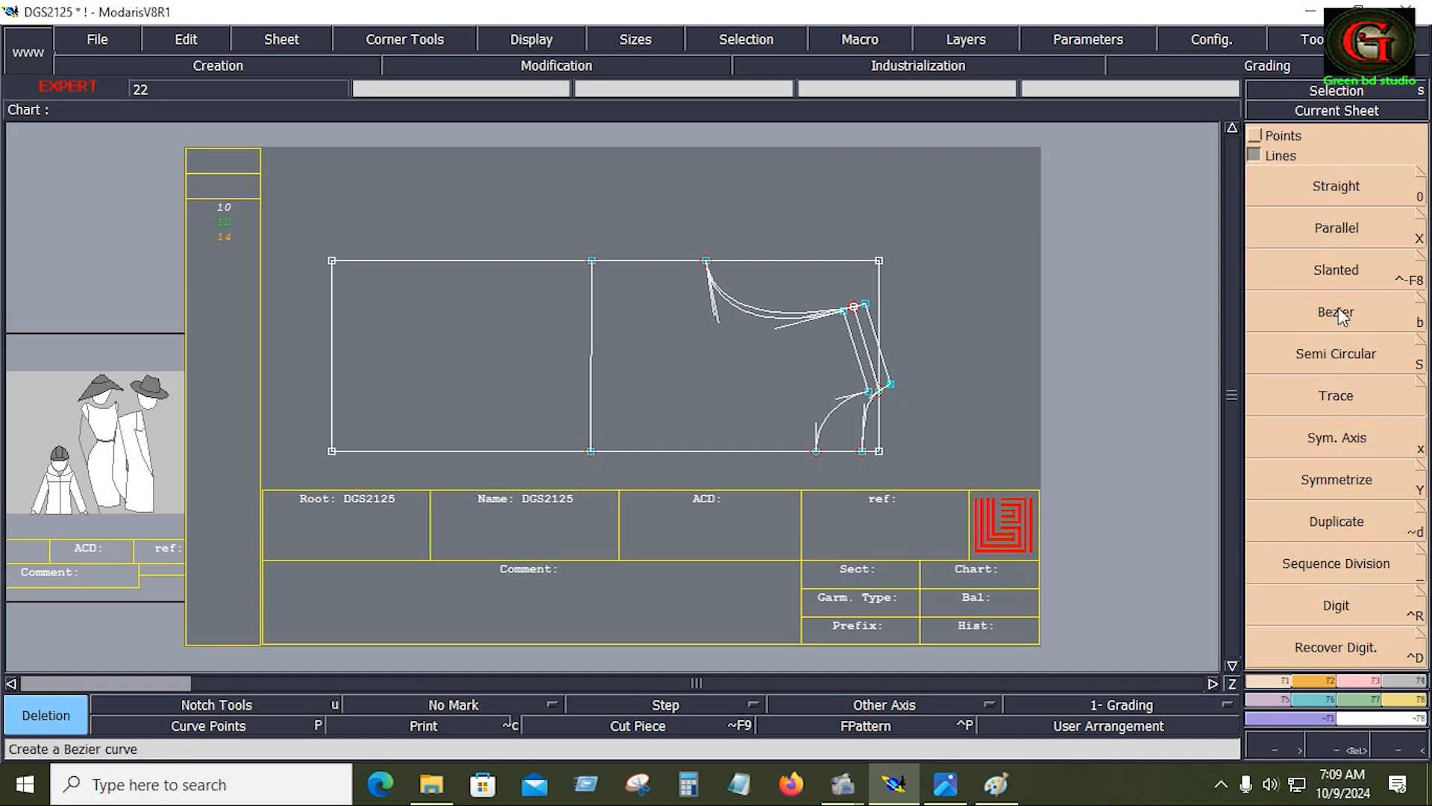
key(shift+a)
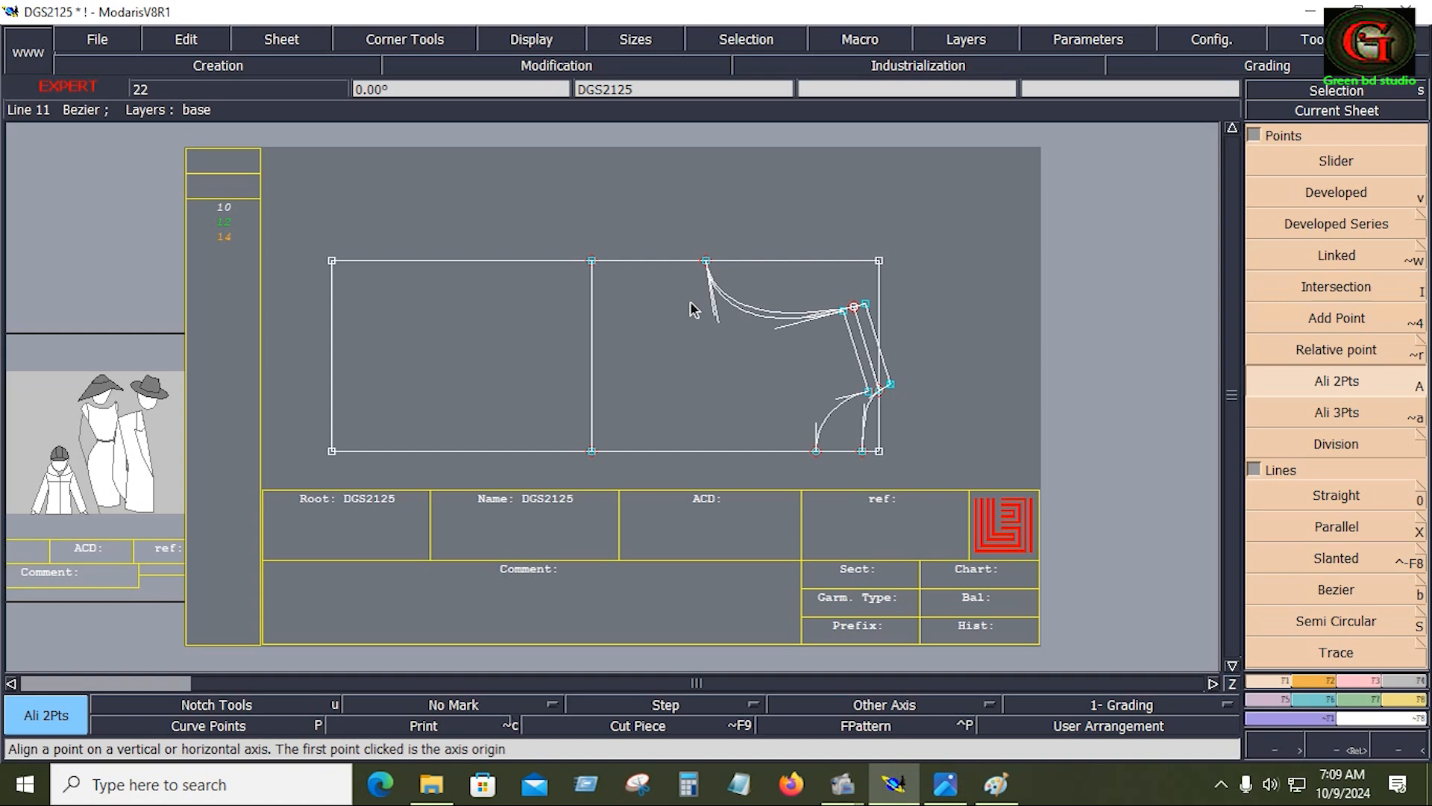
Examine the upper body draft, the measurement chart in Paint and the dress design sketch in Photos
key(z)
drag(555, 225, 925, 488)
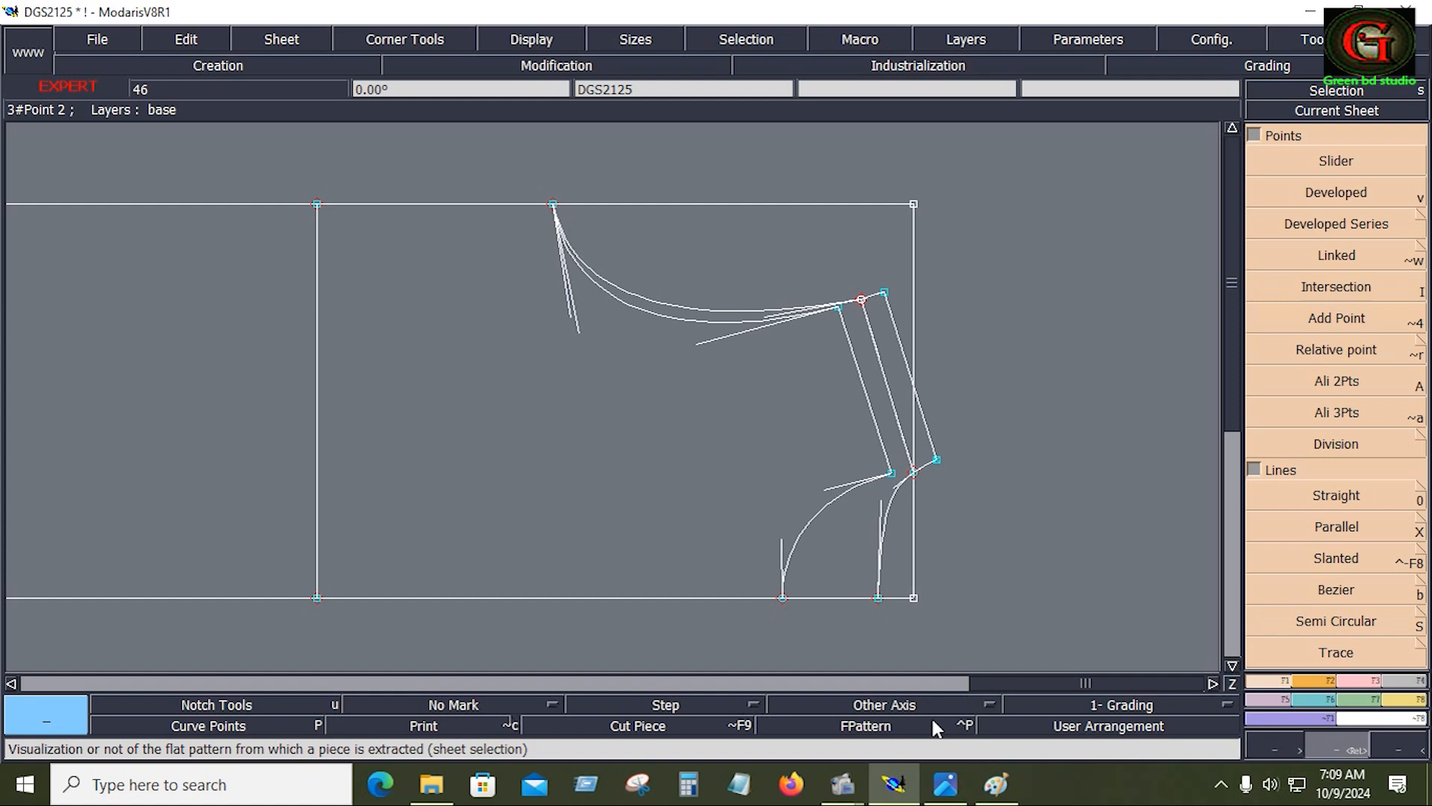
click(997, 785)
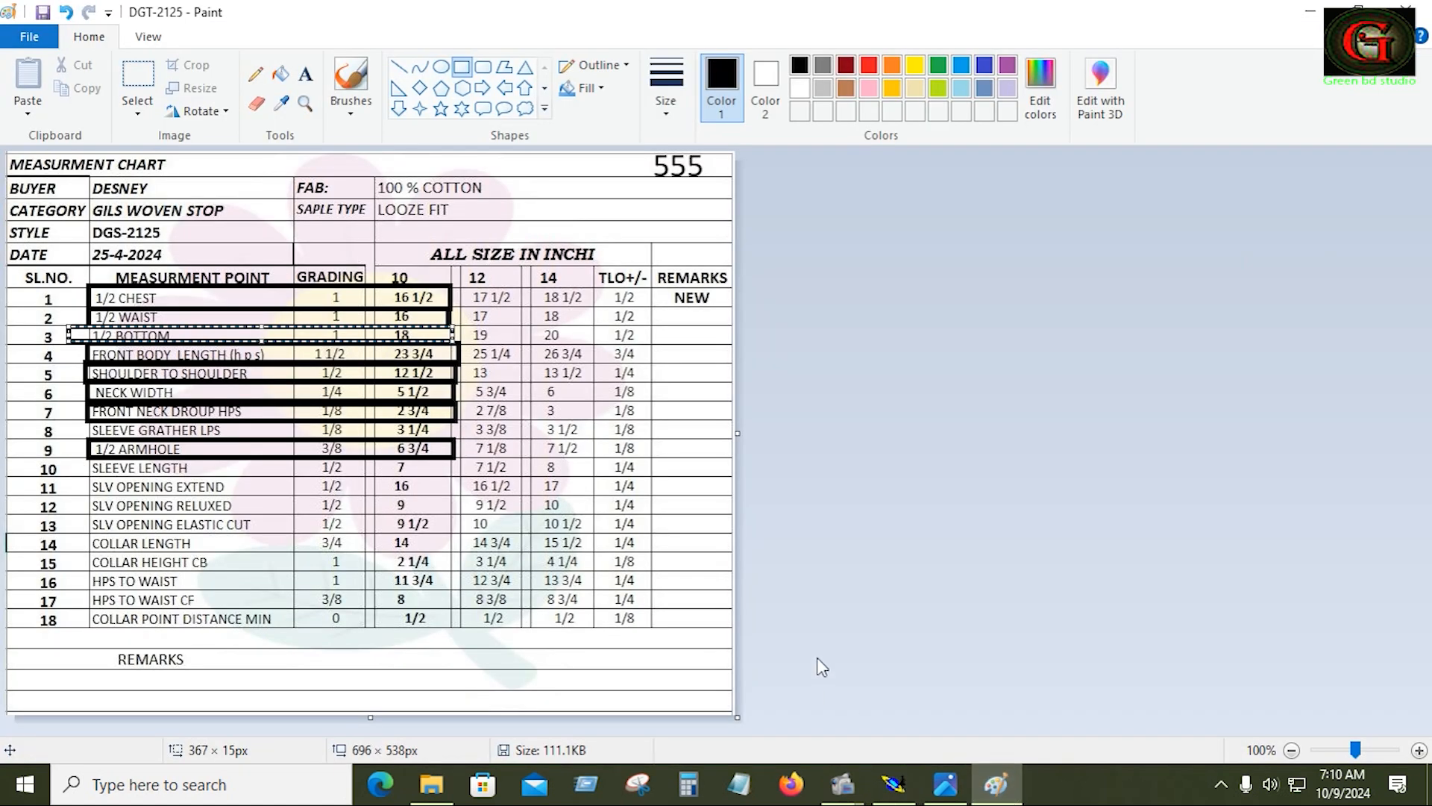
click(945, 794)
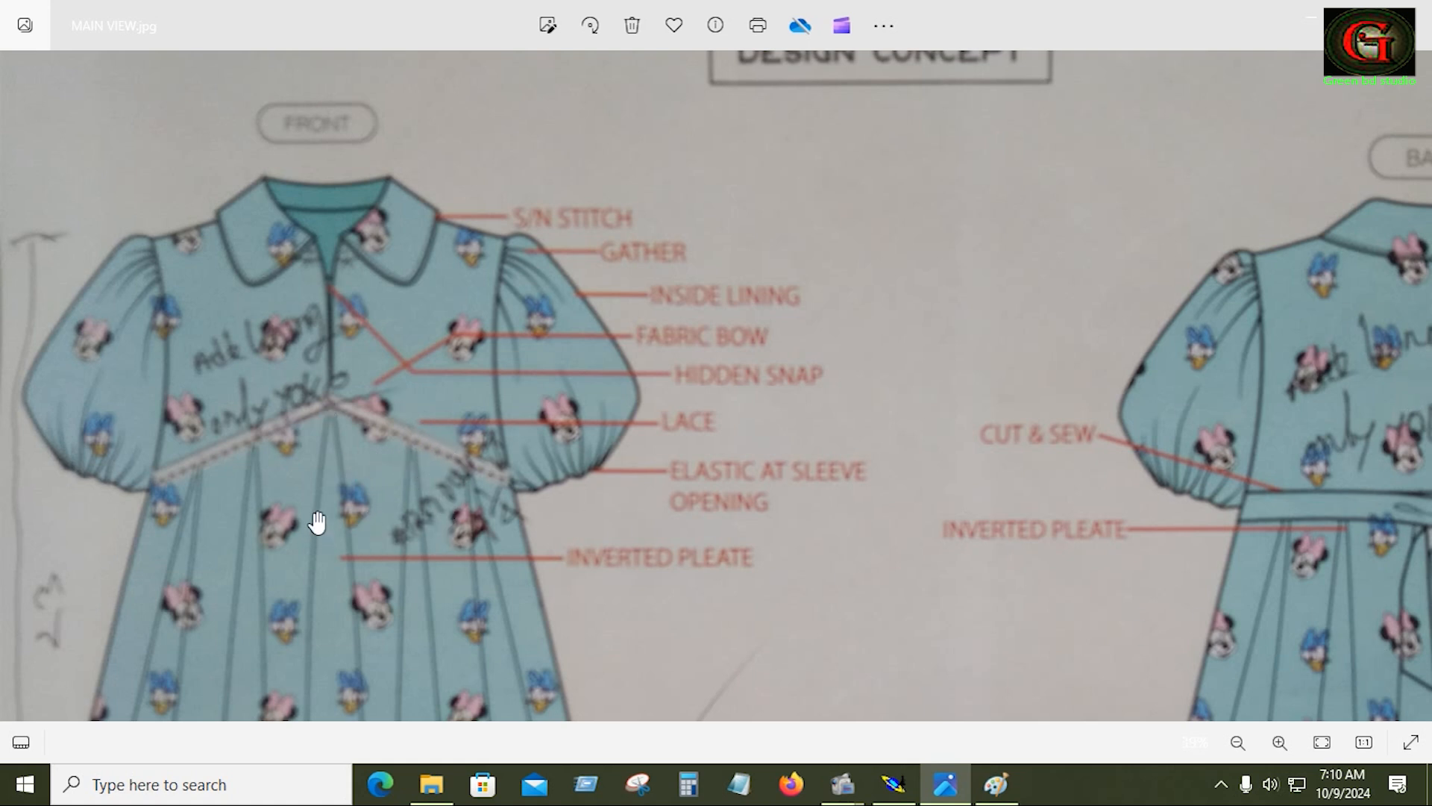
click(898, 782)
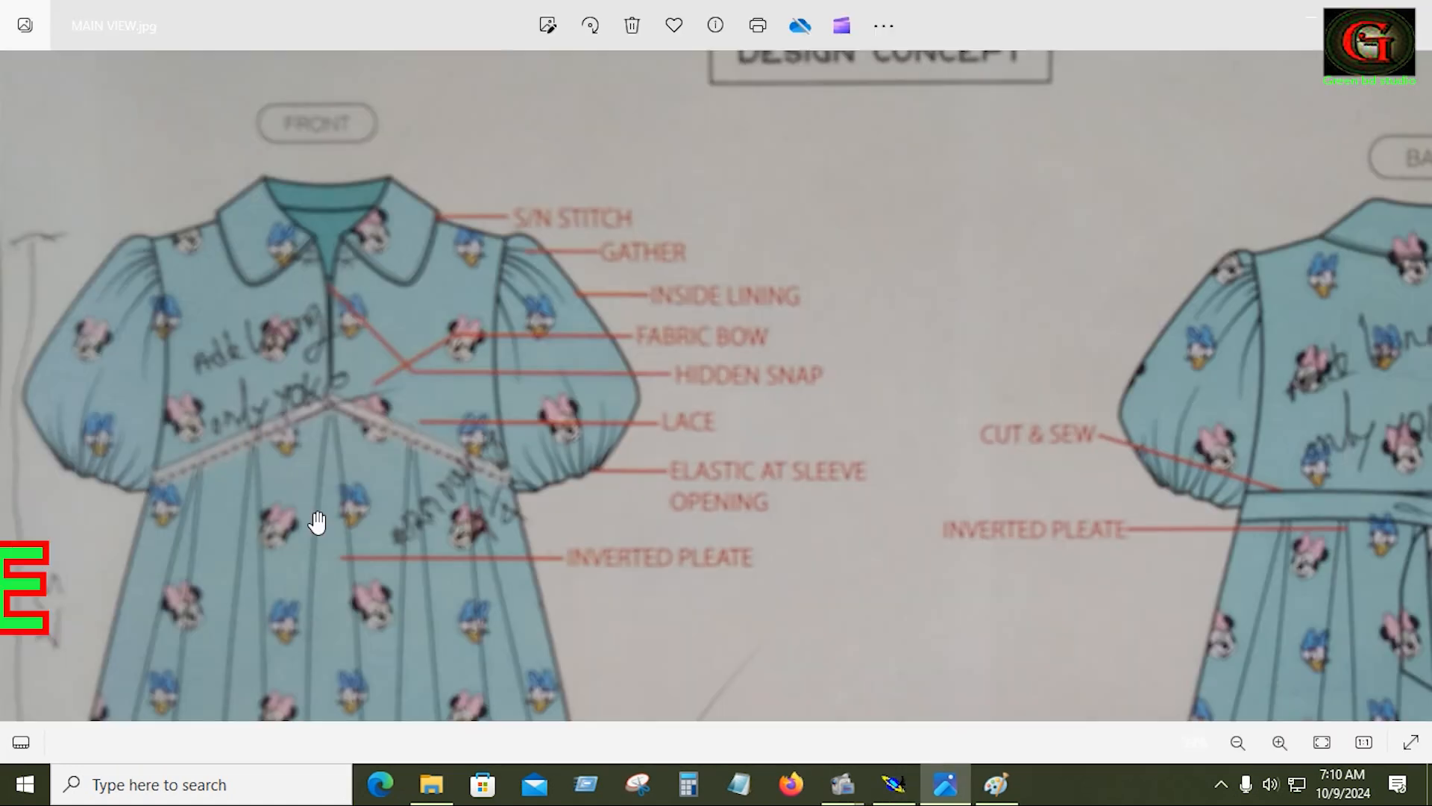